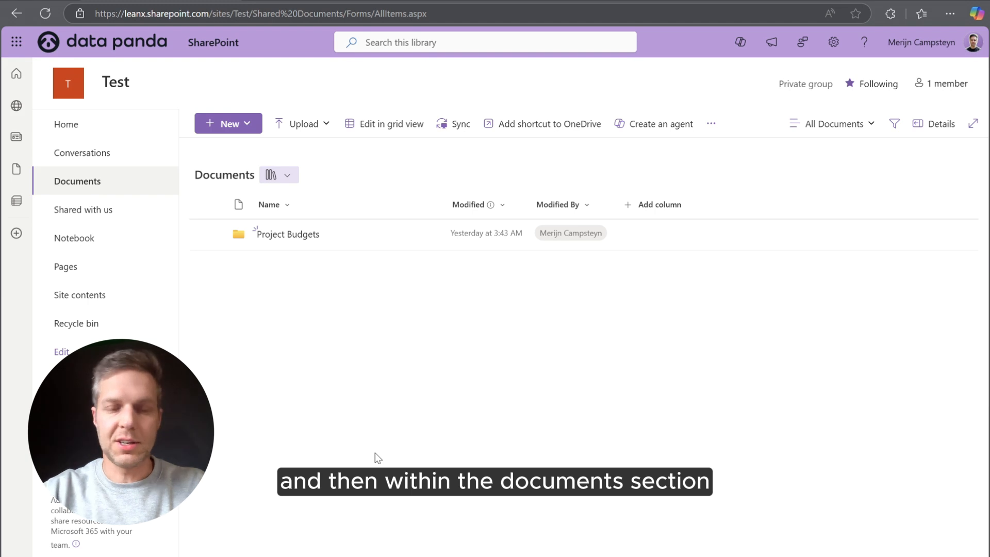
Look inside the Project Budgets folder, return to Documents, and show which groups have access to that folder
{"action": "left_click", "coordinate": [290, 240]}
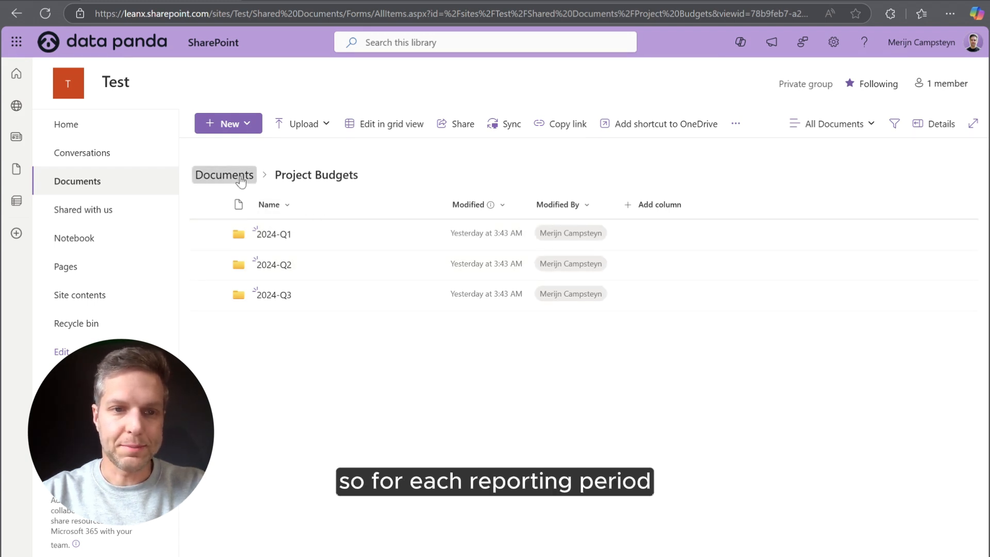
{"action": "left_click", "coordinate": [225, 175]}
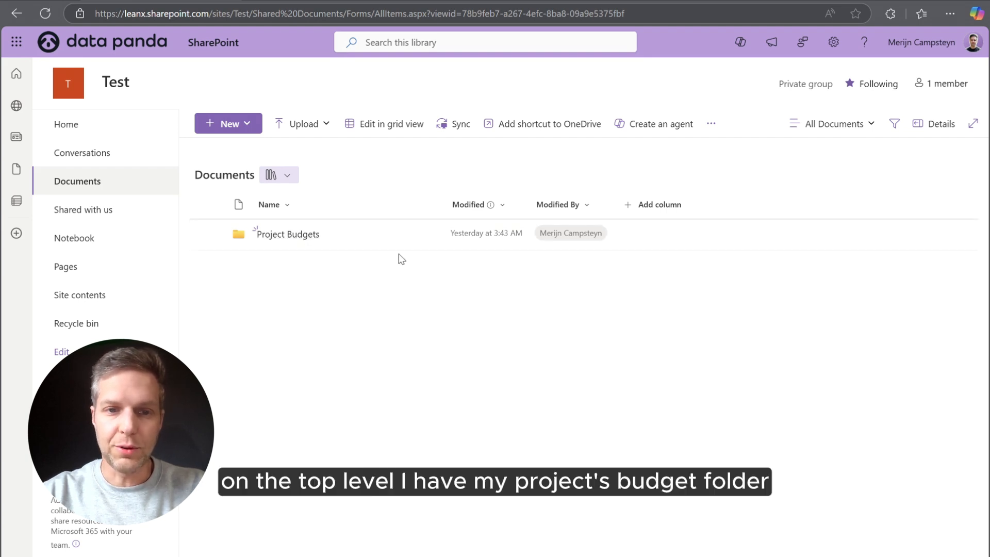
{"action": "left_click", "coordinate": [389, 235]}
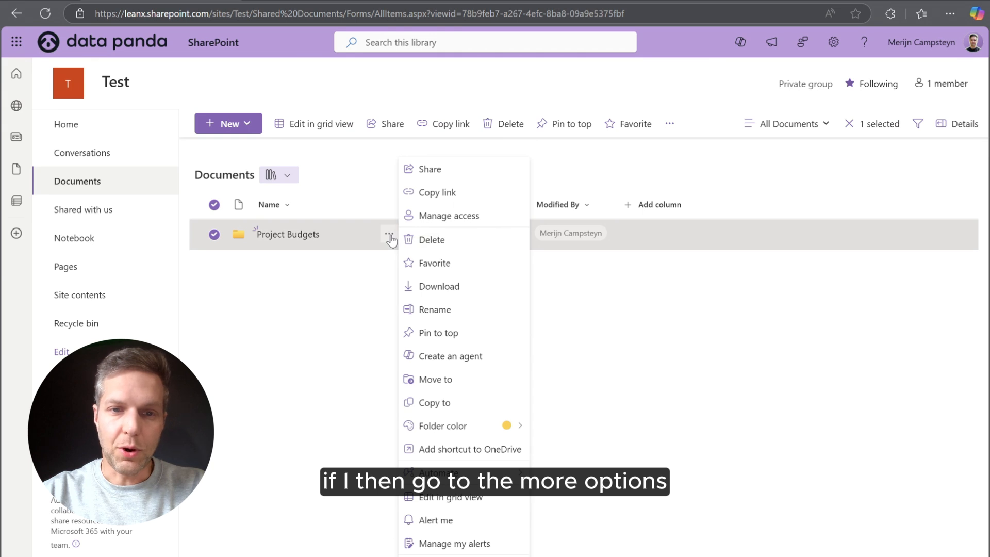
{"action": "left_click", "coordinate": [457, 217]}
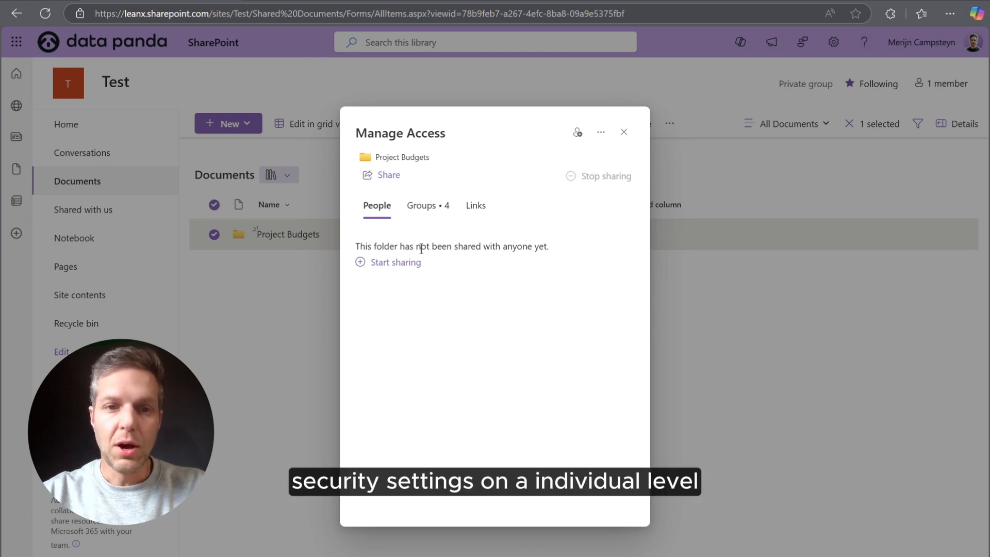
{"action": "left_click", "coordinate": [433, 215]}
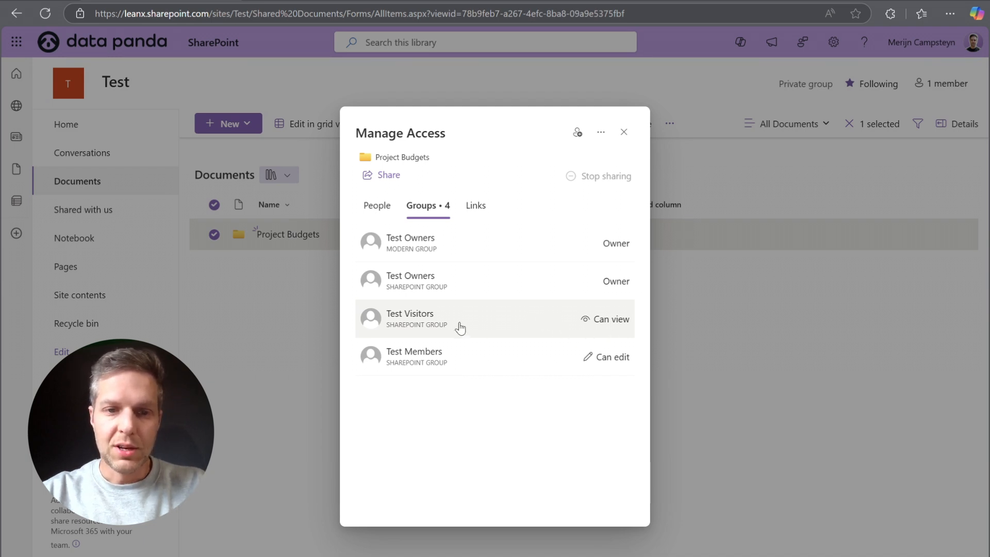
Remove the Test Visitors group's direct access to the Project Budgets folder and close the access settings
{"action": "left_click", "coordinate": [502, 331]}
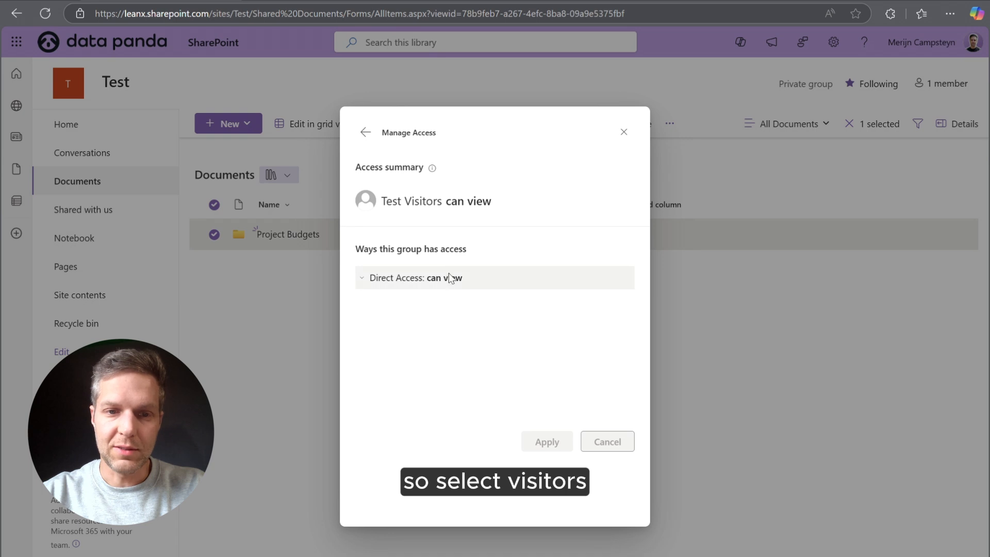
{"action": "left_click", "coordinate": [422, 282]}
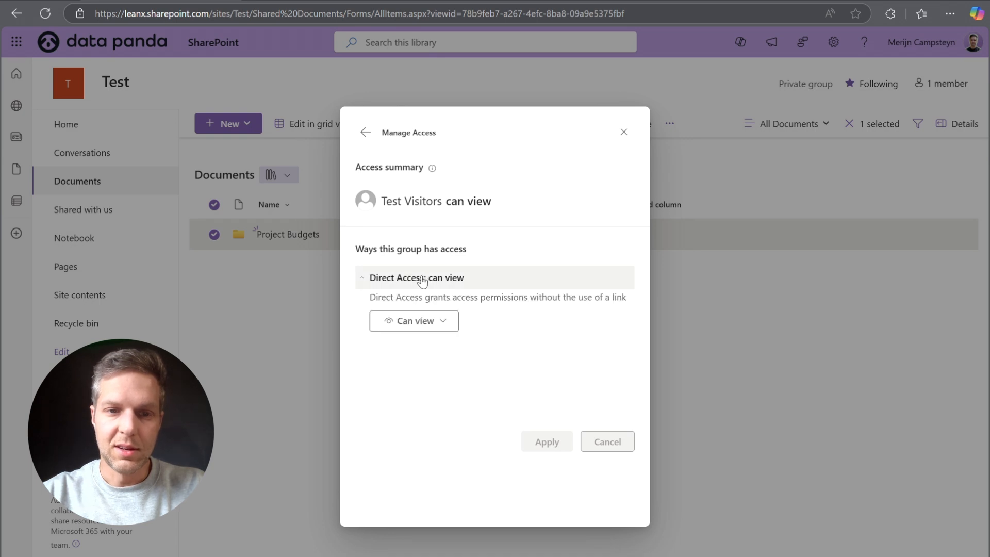
{"action": "left_click", "coordinate": [449, 331]}
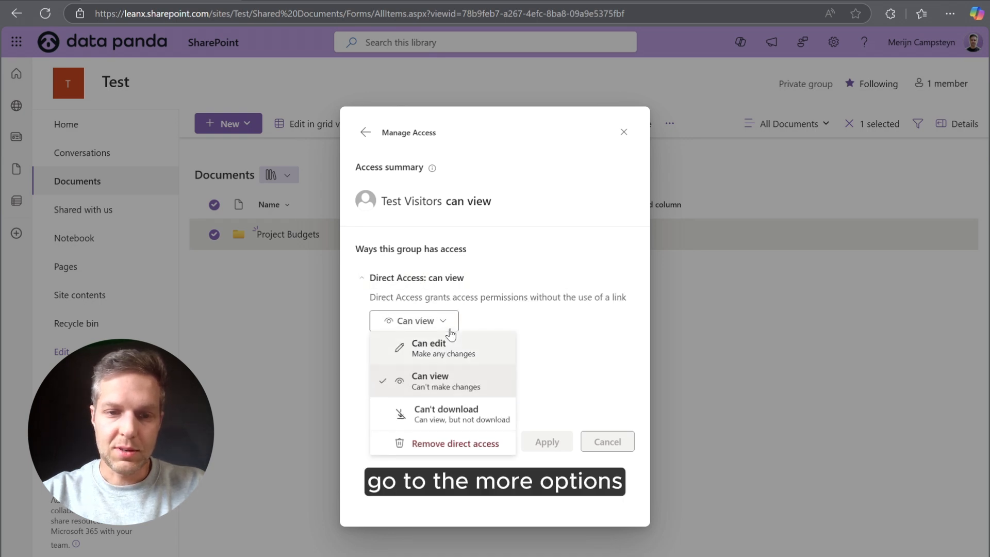
{"action": "left_click", "coordinate": [475, 446]}
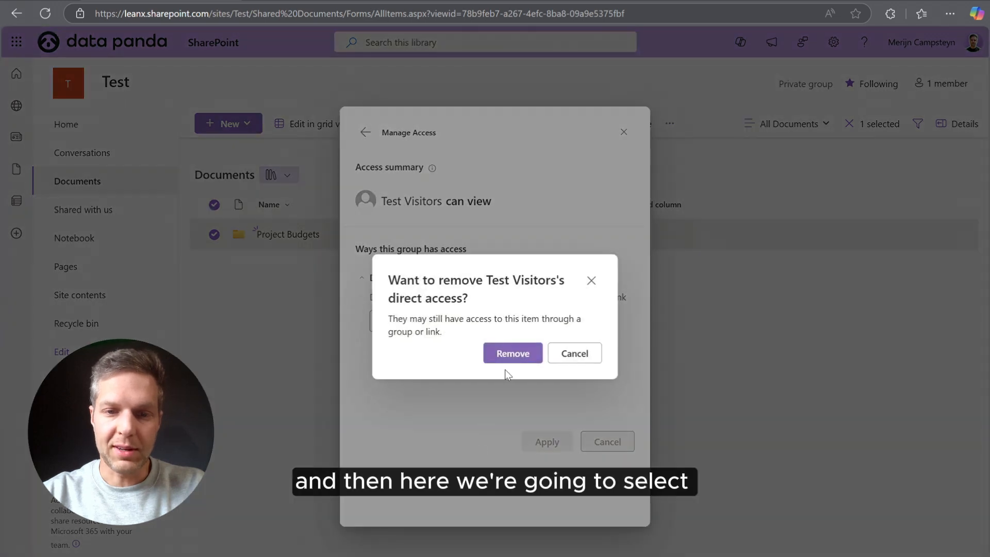
{"action": "left_click", "coordinate": [514, 353]}
{"action": "left_click", "coordinate": [557, 442]}
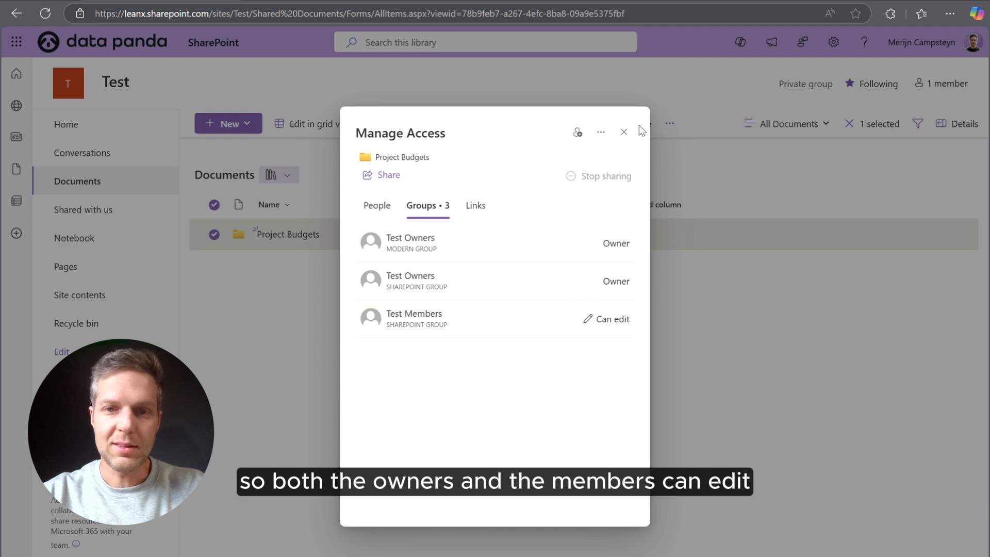
{"action": "left_click", "coordinate": [624, 132]}
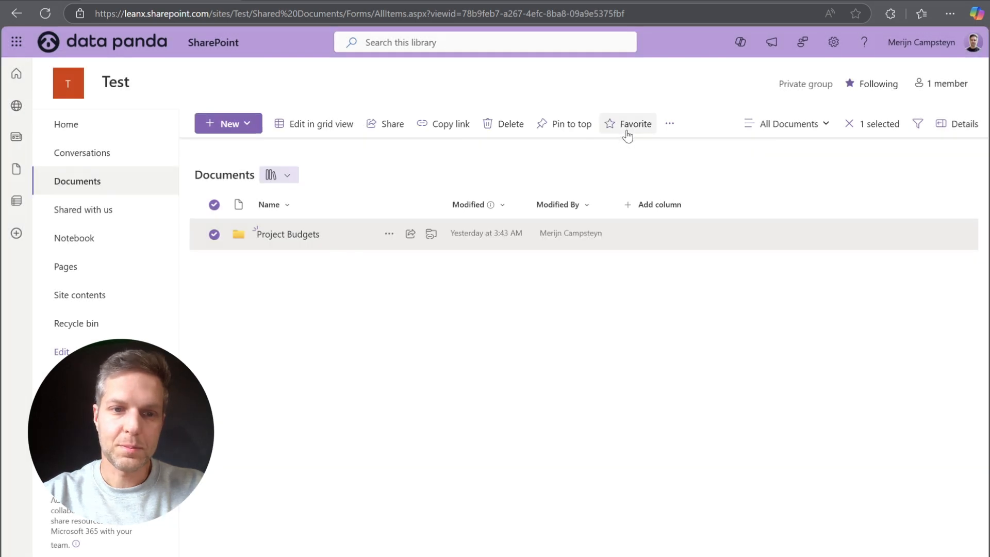
Create a folder named 2024-Q4 inside the Project Budgets folder, keeping the default colour
{"action": "left_click", "coordinate": [289, 236]}
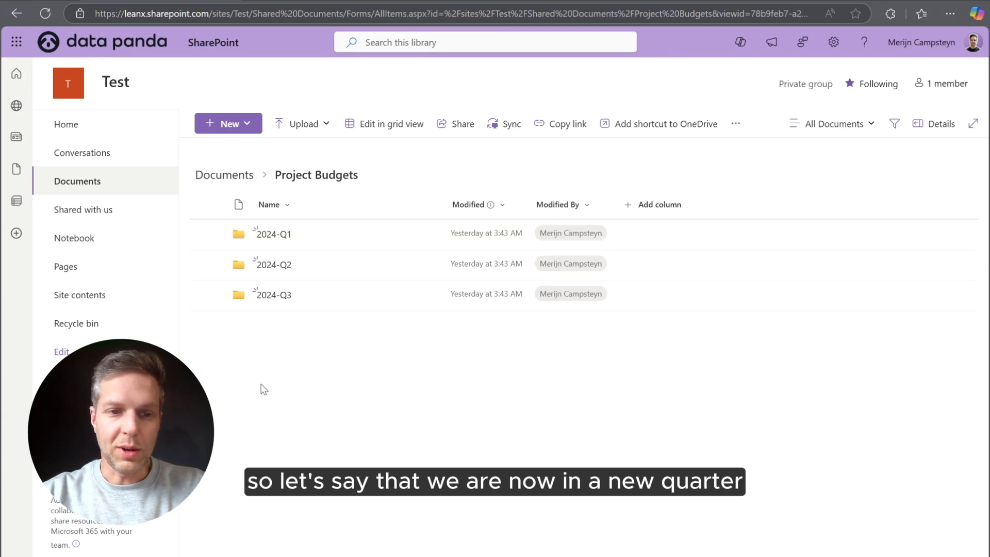
{"action": "left_click", "coordinate": [246, 125]}
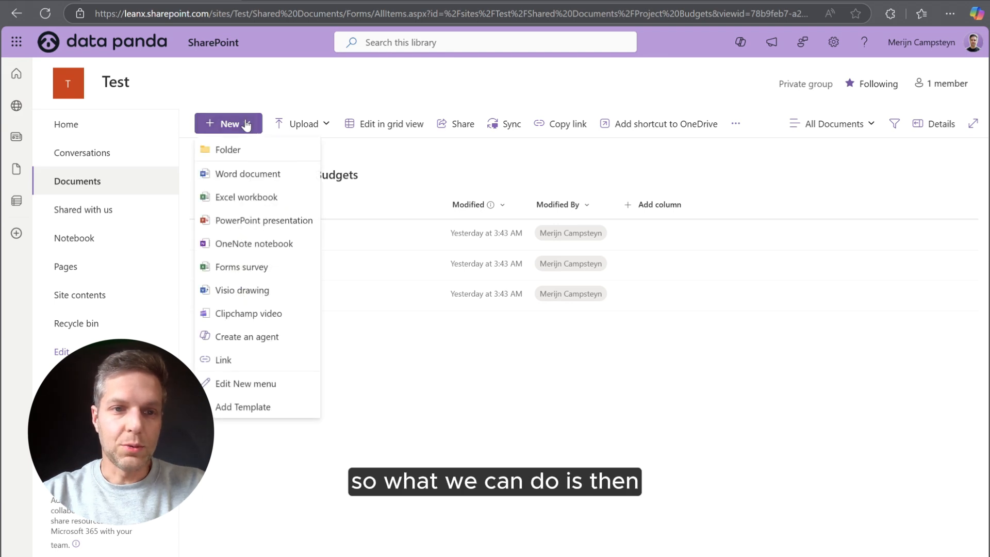
{"action": "left_click", "coordinate": [239, 151]}
{"action": "type", "text": "2024"}
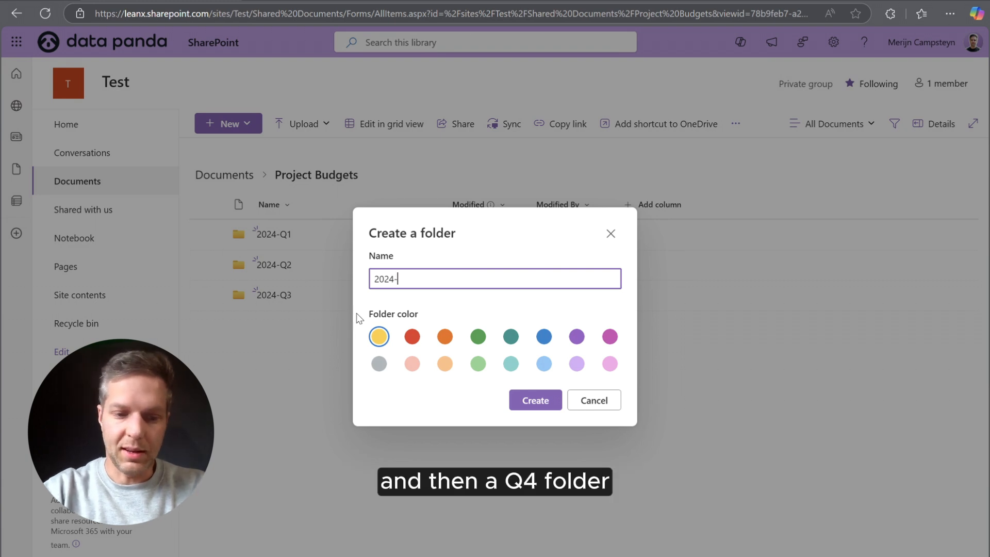
{"action": "type", "text": "-Q4"}
{"action": "key", "text": "Return"}
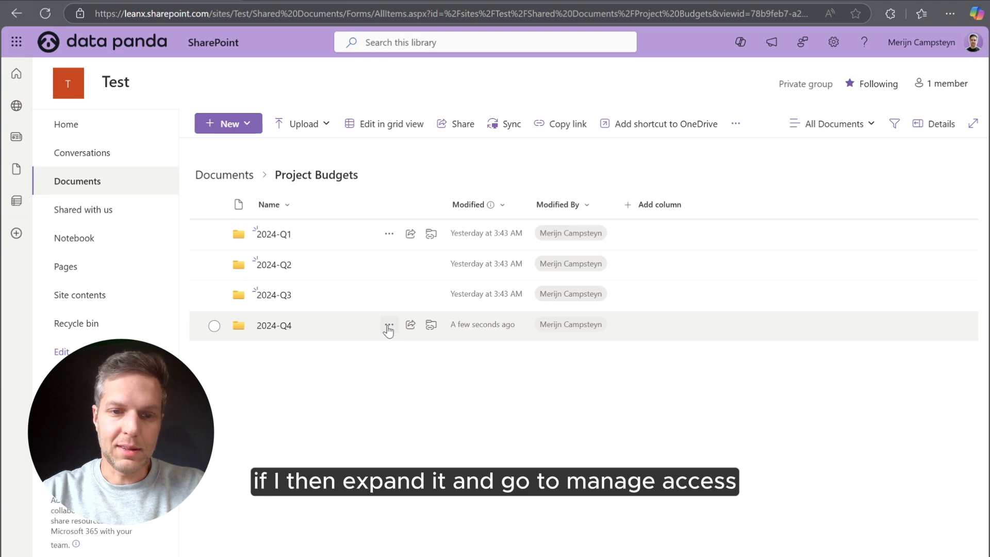
Check which groups have access to the 2024-Q4 folder, leaving its permissions as they are
{"action": "left_click", "coordinate": [389, 327]}
{"action": "left_click", "coordinate": [448, 217]}
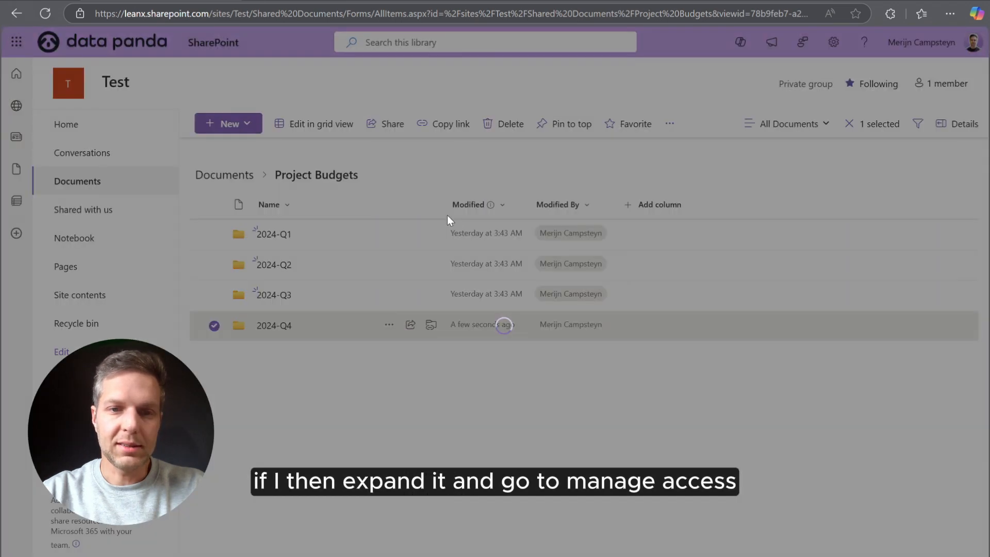
{"action": "left_click", "coordinate": [426, 210]}
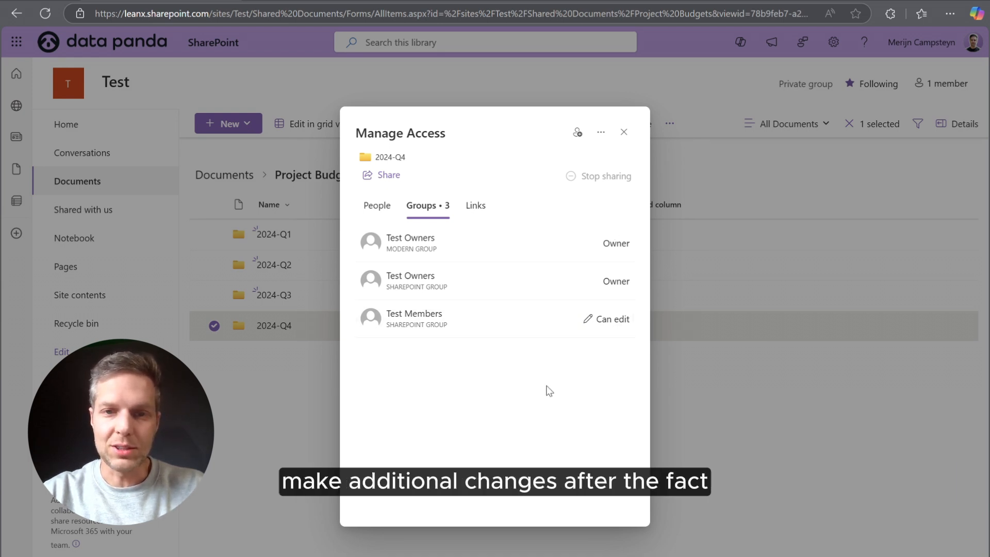
{"action": "left_click", "coordinate": [625, 133]}
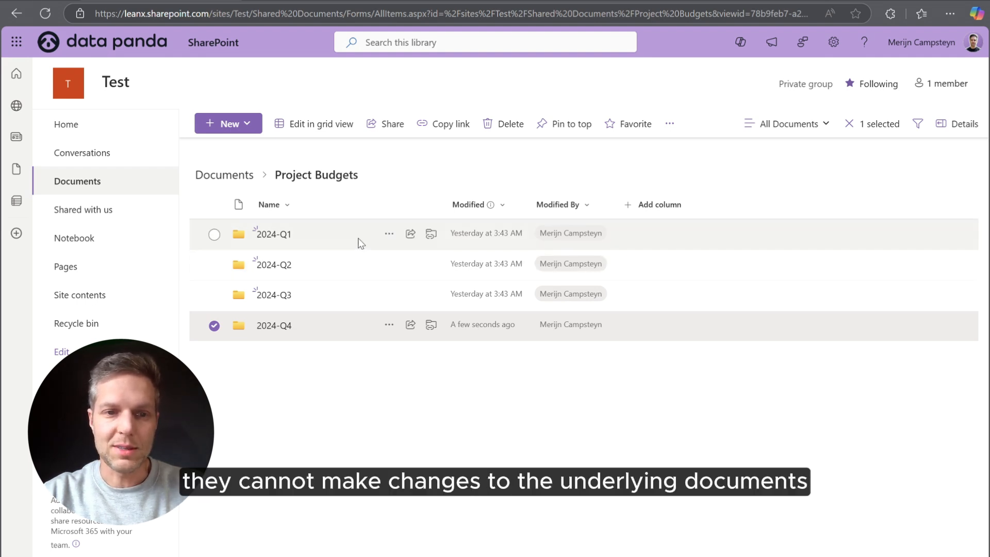
Set the Test Members group's direct access on the 2024-Q1 folder to Can view and apply the change
{"action": "left_click", "coordinate": [390, 234]}
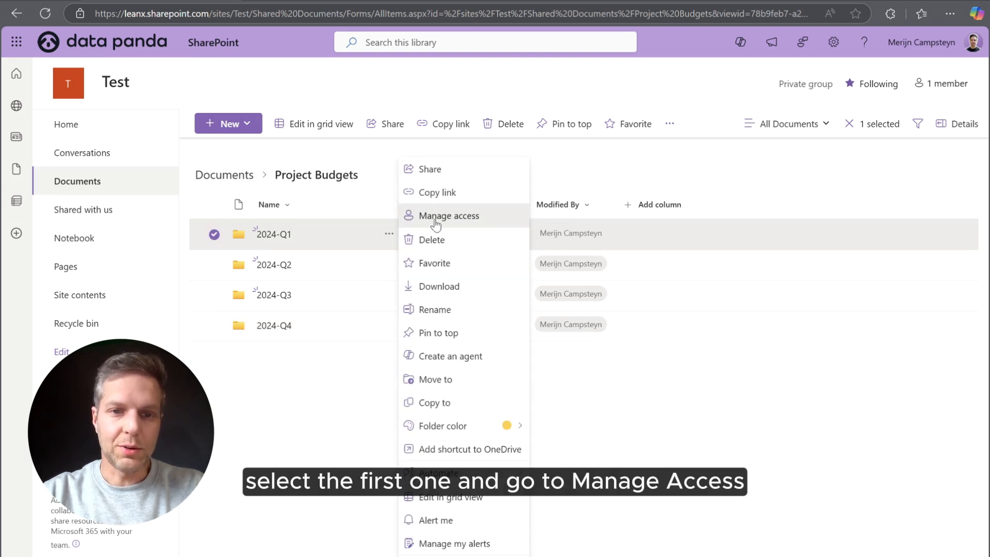
{"action": "left_click", "coordinate": [435, 220]}
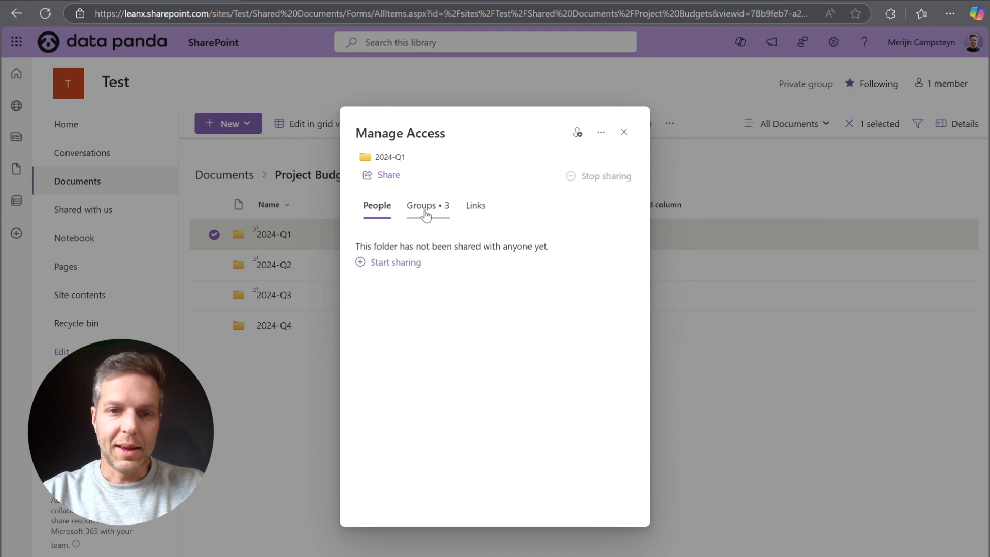
{"action": "left_click", "coordinate": [425, 213]}
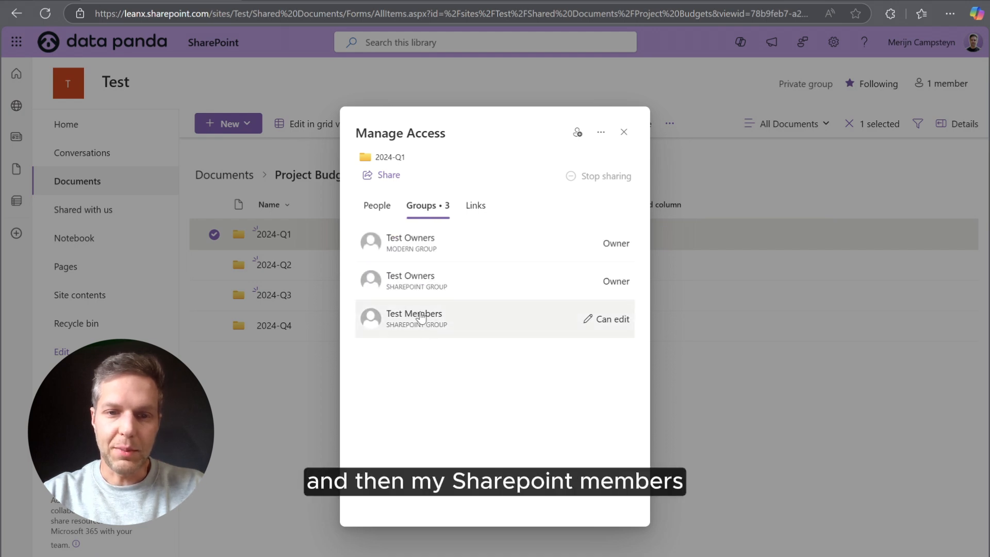
{"action": "left_click", "coordinate": [617, 322]}
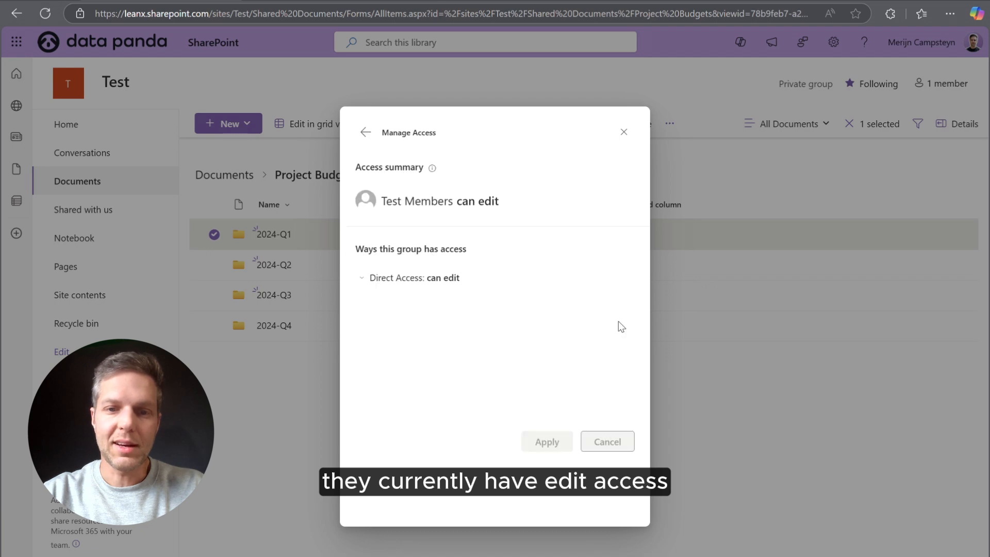
{"action": "left_click", "coordinate": [444, 282]}
{"action": "left_click", "coordinate": [436, 327]}
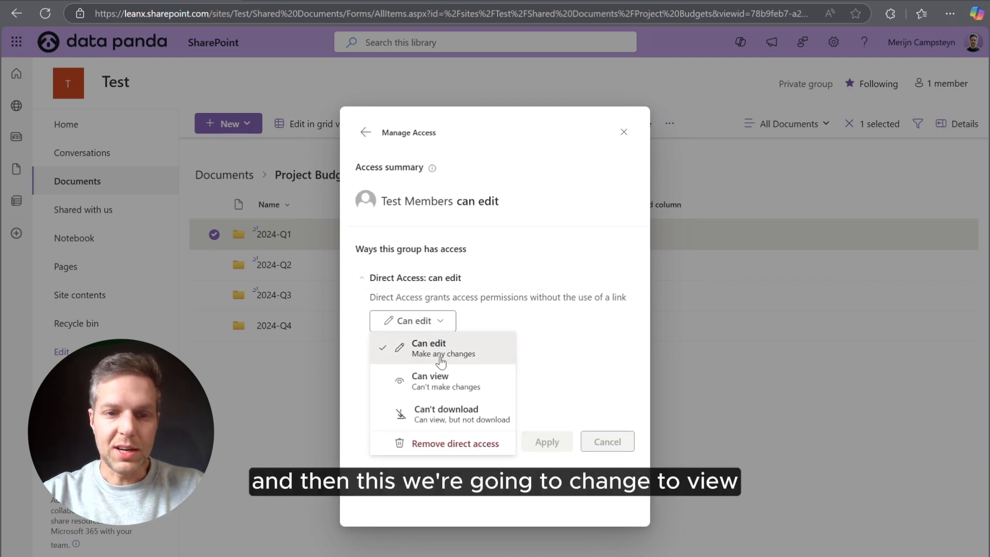
{"action": "left_click", "coordinate": [467, 384]}
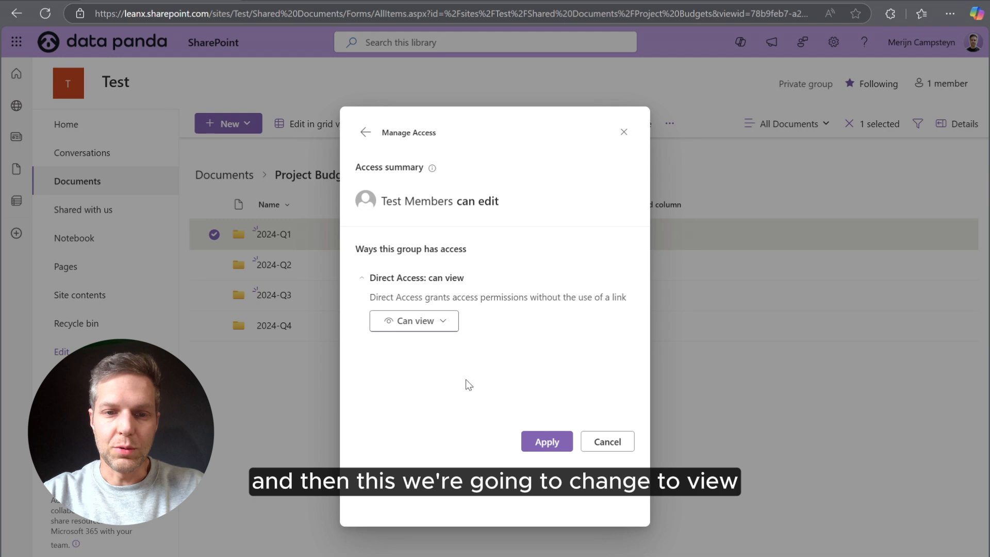
{"action": "left_click", "coordinate": [561, 446]}
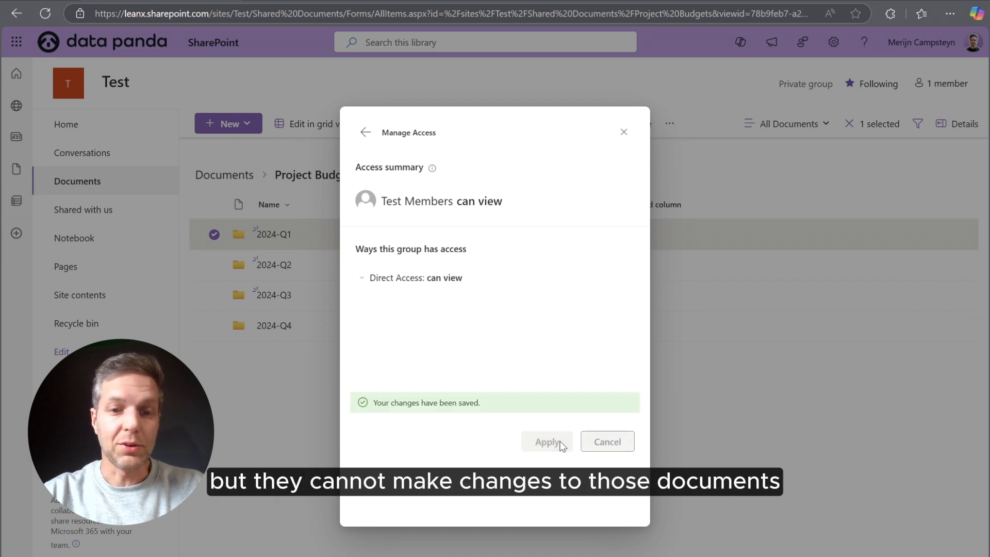
{"action": "left_click", "coordinate": [624, 132]}
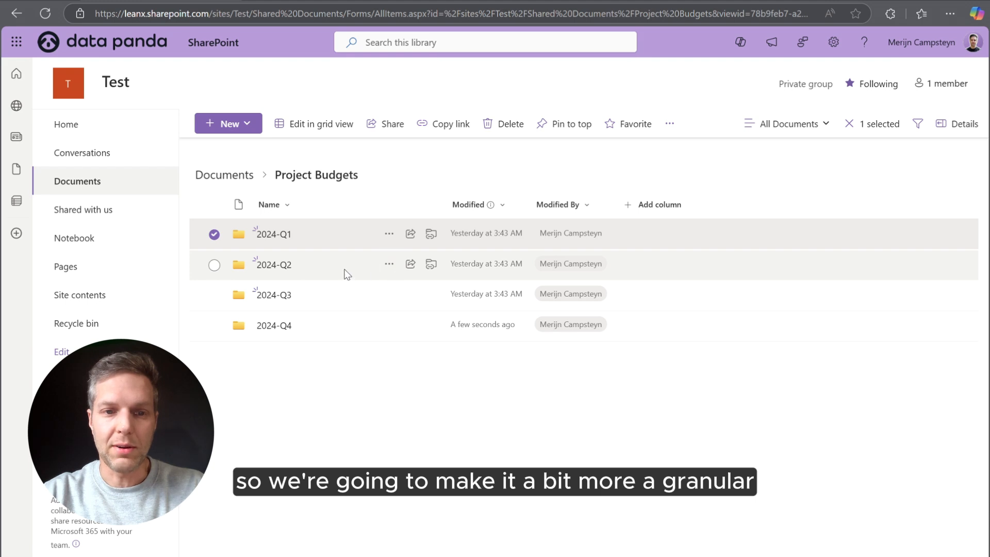
Set the Test Members group's direct access on the 2024-Q3 folder to Can view and apply the change
{"action": "left_click", "coordinate": [375, 263]}
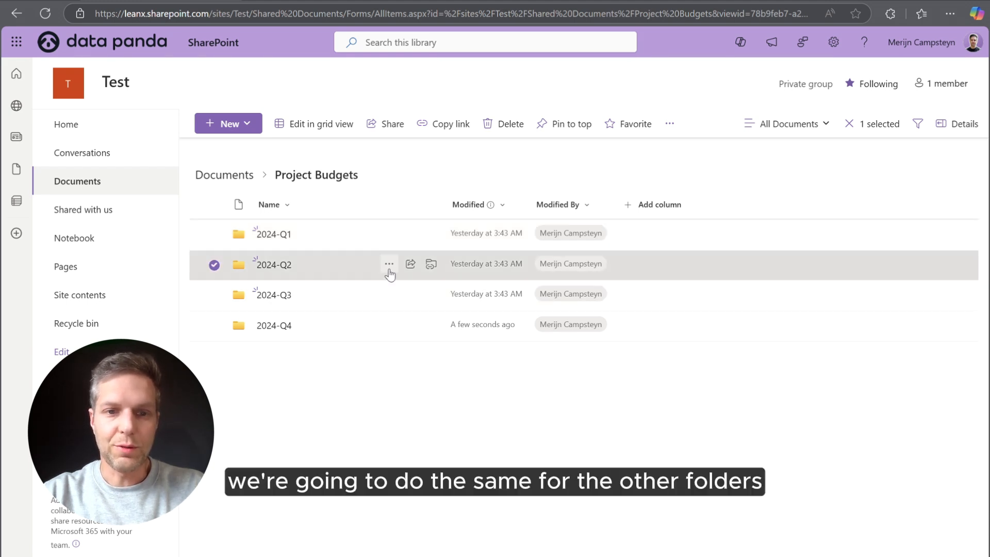
{"action": "left_click", "coordinate": [389, 264]}
{"action": "left_click", "coordinate": [388, 300]}
{"action": "left_click", "coordinate": [389, 295]}
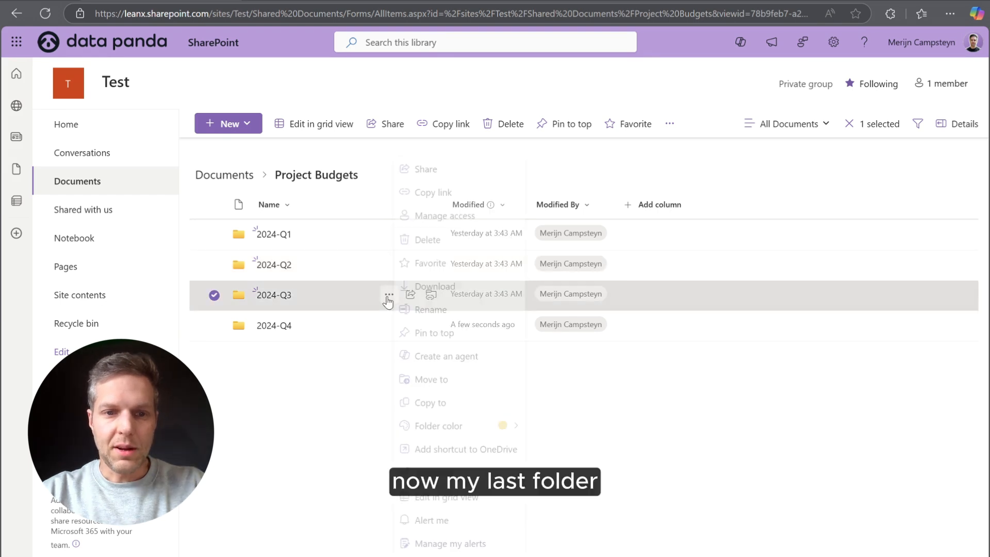
{"action": "left_click", "coordinate": [457, 221]}
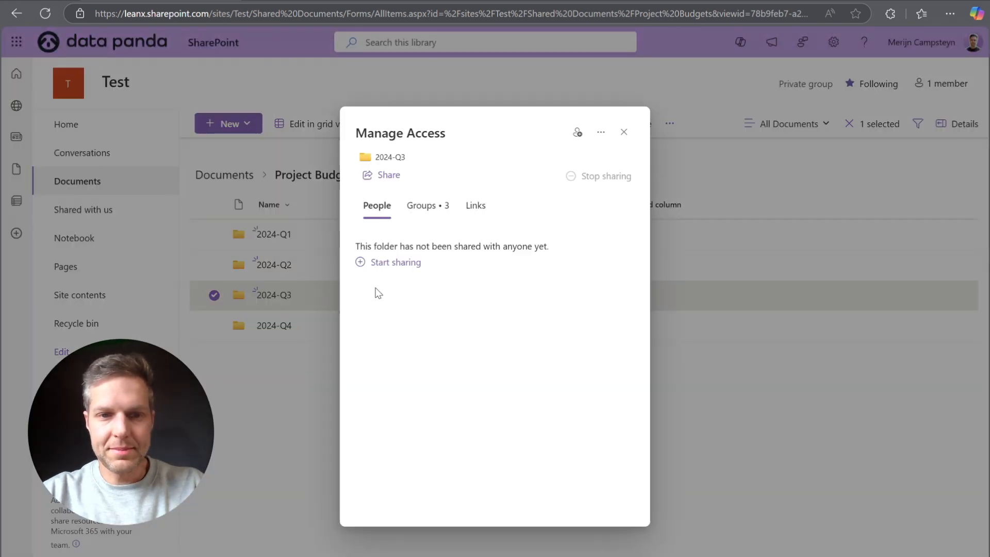
{"action": "left_click", "coordinate": [425, 204]}
{"action": "left_click", "coordinate": [623, 334]}
{"action": "left_click", "coordinate": [437, 326]}
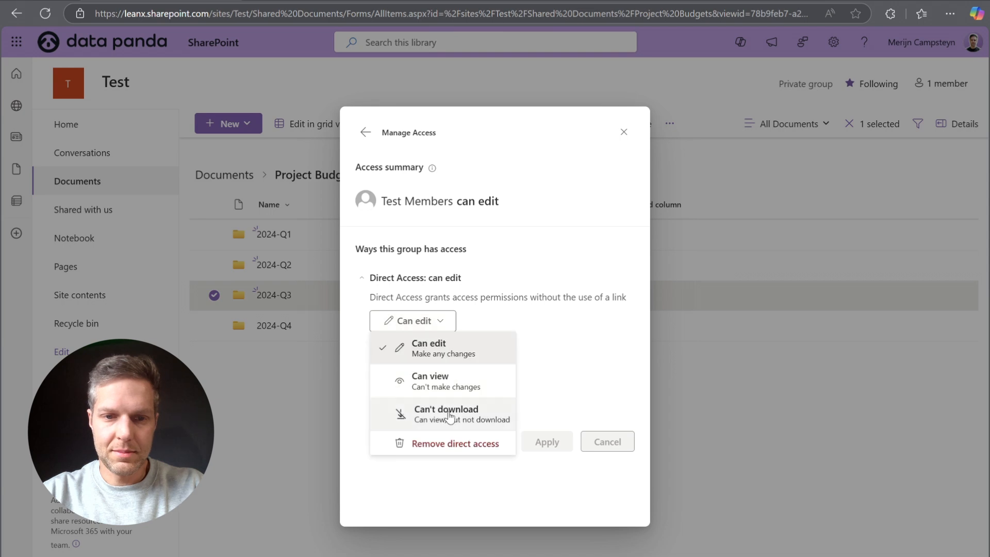
{"action": "left_click", "coordinate": [415, 380]}
{"action": "left_click", "coordinate": [559, 442]}
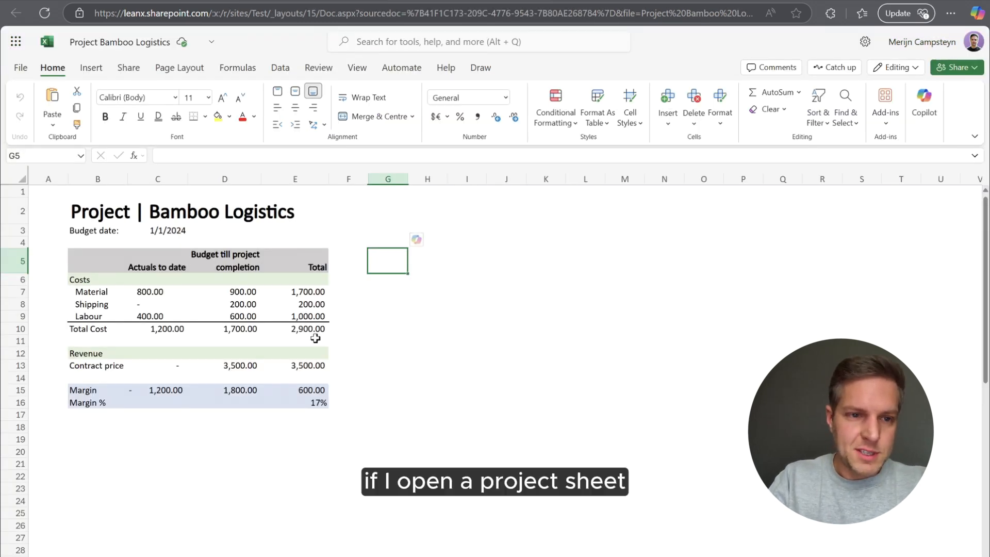
Compare the cost, revenue and margin layout of the Project Bamboo Logistics and Project Bamboo Express workbooks in Excel
{"action": "left_click", "coordinate": [86, 279]}
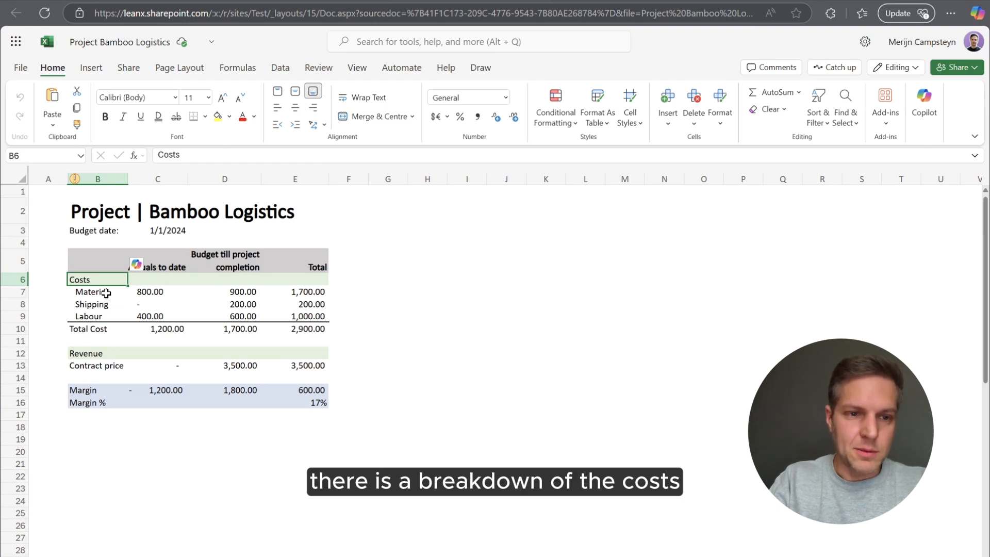
{"action": "left_click", "coordinate": [428, 316]}
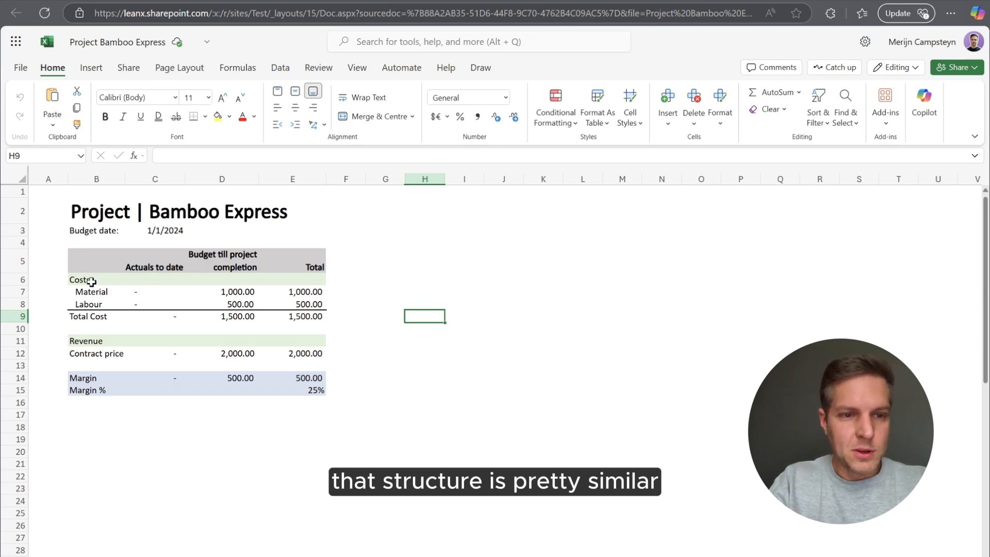
{"action": "left_click", "coordinate": [331, 246]}
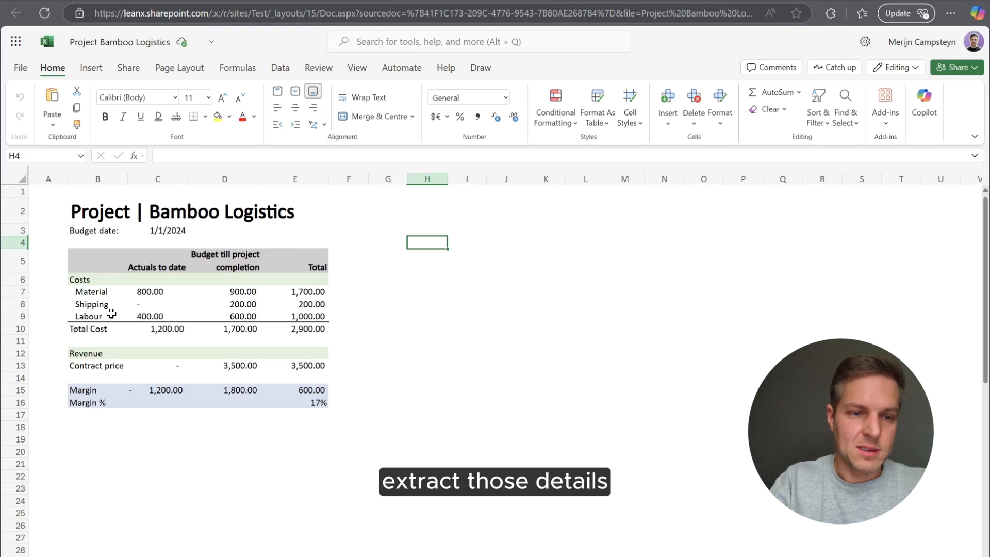
{"action": "left_click", "coordinate": [389, 280]}
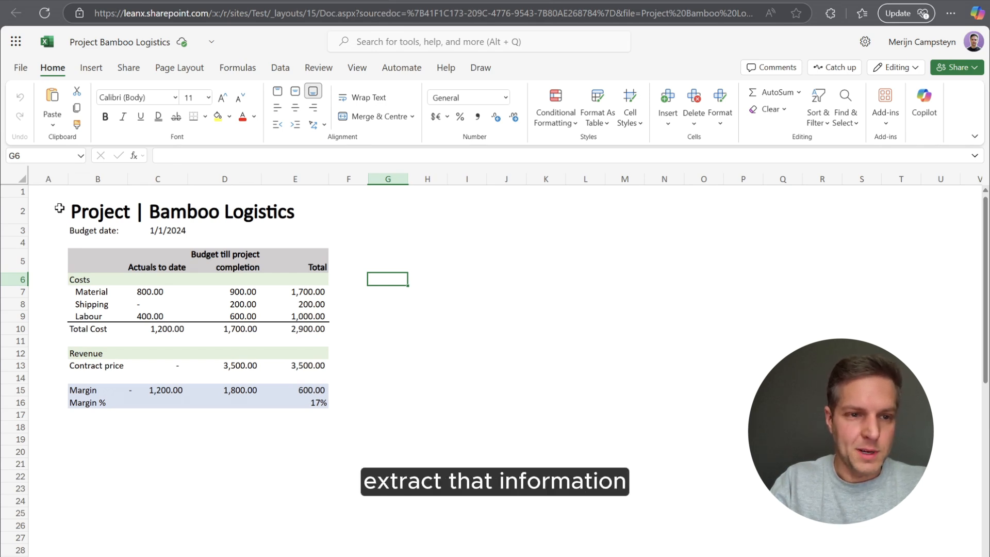
Highlight the Costs label in B6 and the Total Cost label in B10 with yellow fill
{"action": "left_click", "coordinate": [84, 279]}
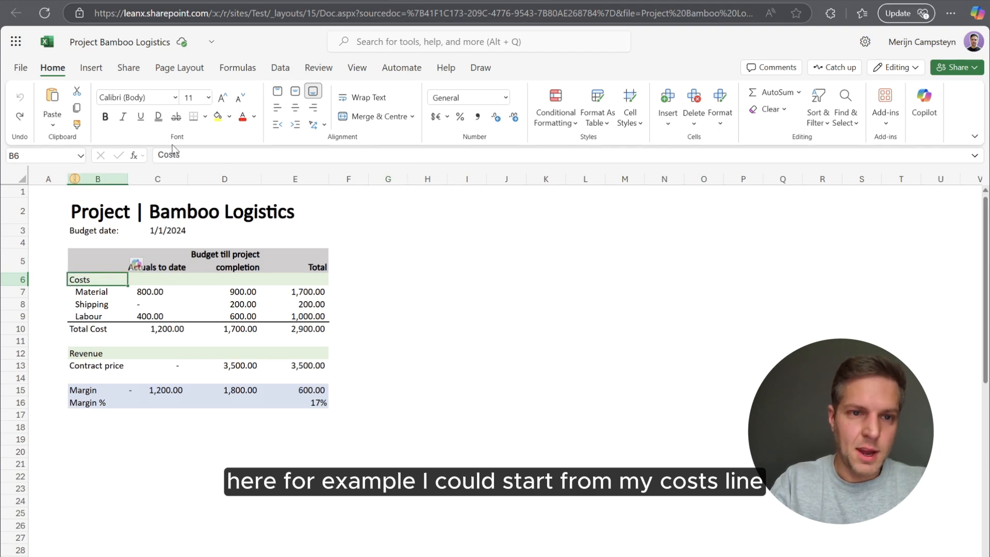
{"action": "left_click", "coordinate": [217, 116]}
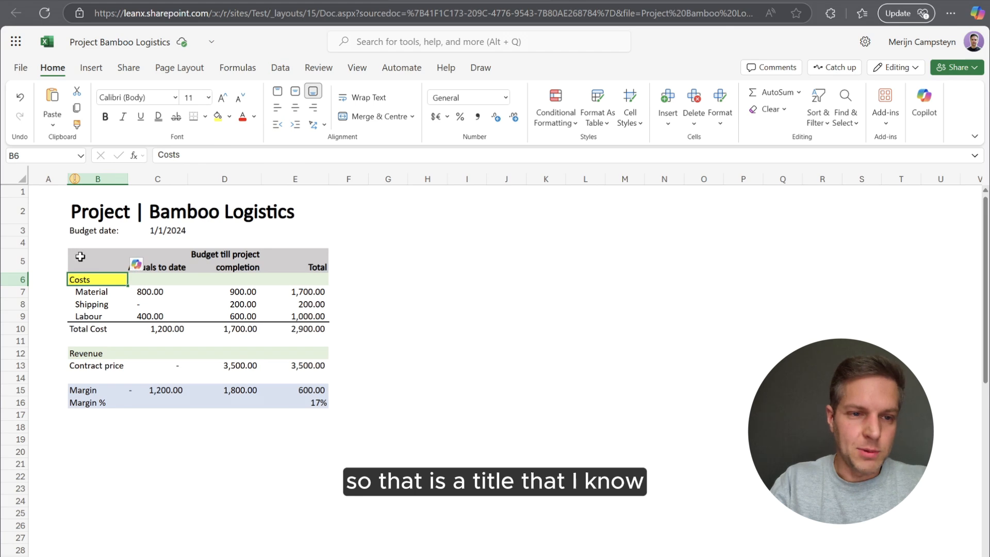
{"action": "left_click", "coordinate": [41, 280]}
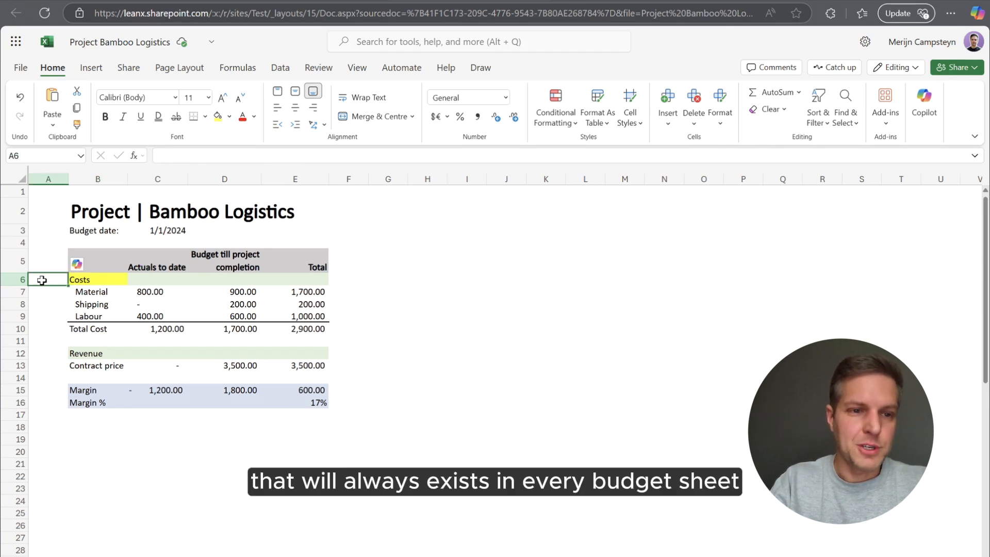
{"action": "left_click", "coordinate": [91, 332]}
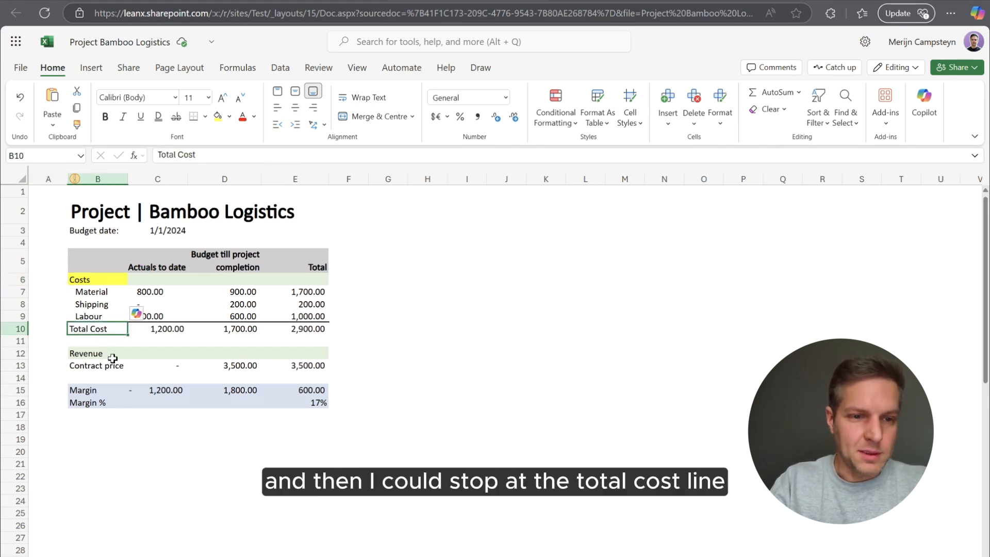
{"action": "left_click", "coordinate": [217, 117]}
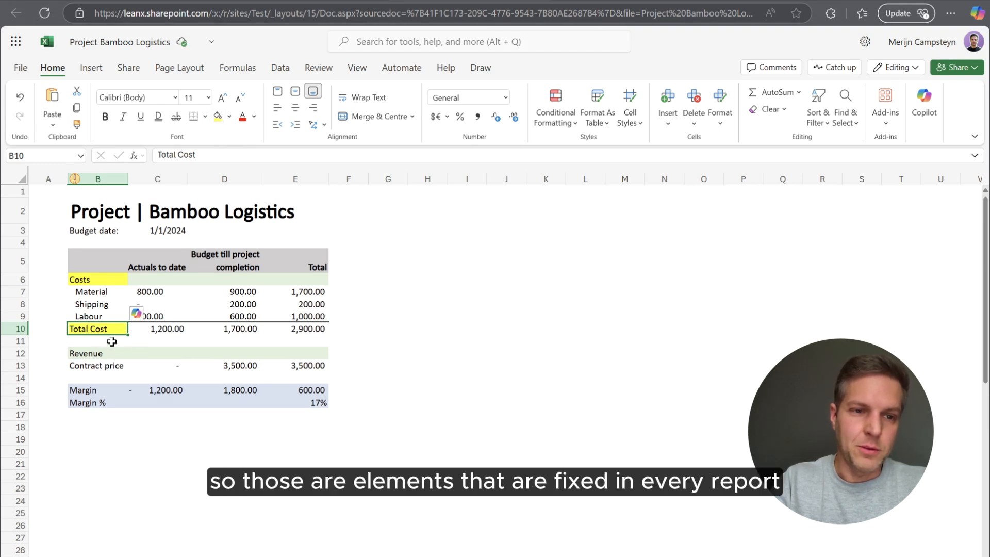
Examine the variable cost rows between the Costs and Total Cost lines of the Bamboo Logistics budget
{"action": "left_click_drag", "start_coordinate": [107, 294], "coordinate": [108, 312]}
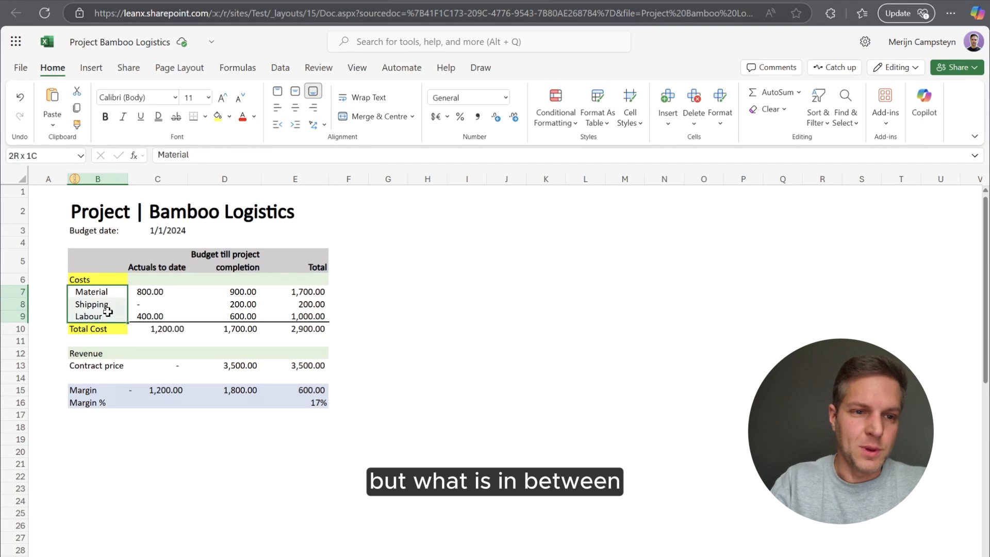
{"action": "left_click", "coordinate": [361, 290]}
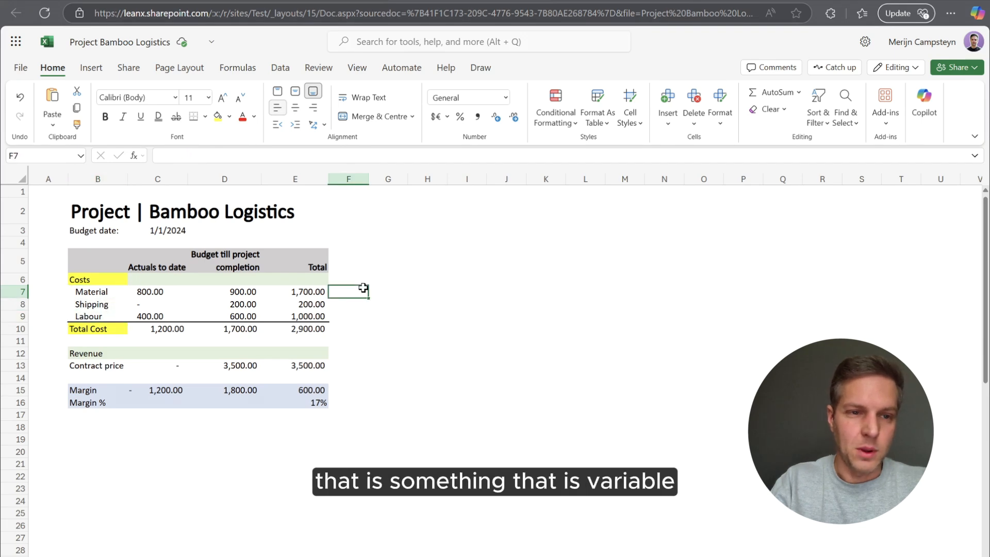
{"action": "left_click", "coordinate": [15, 279]}
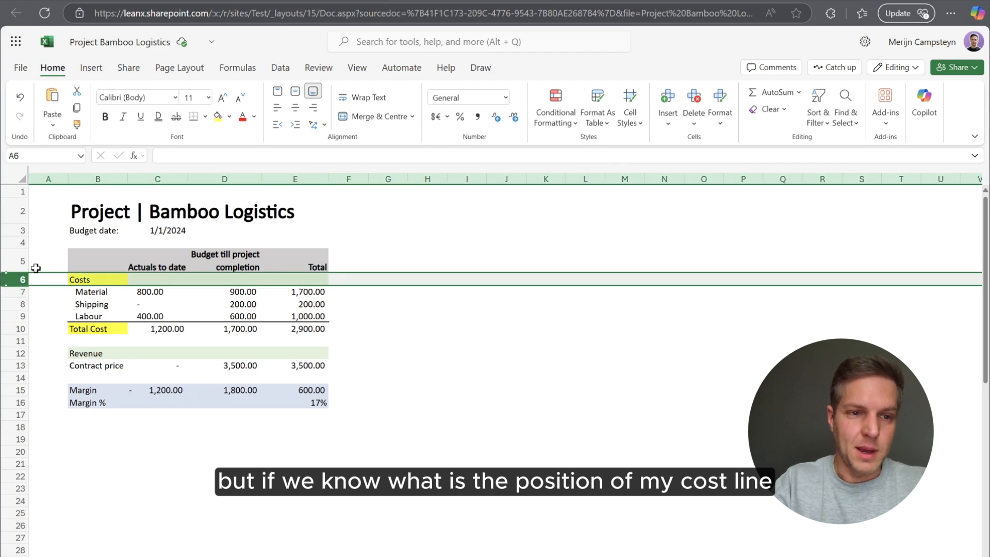
{"action": "left_click", "coordinate": [15, 329]}
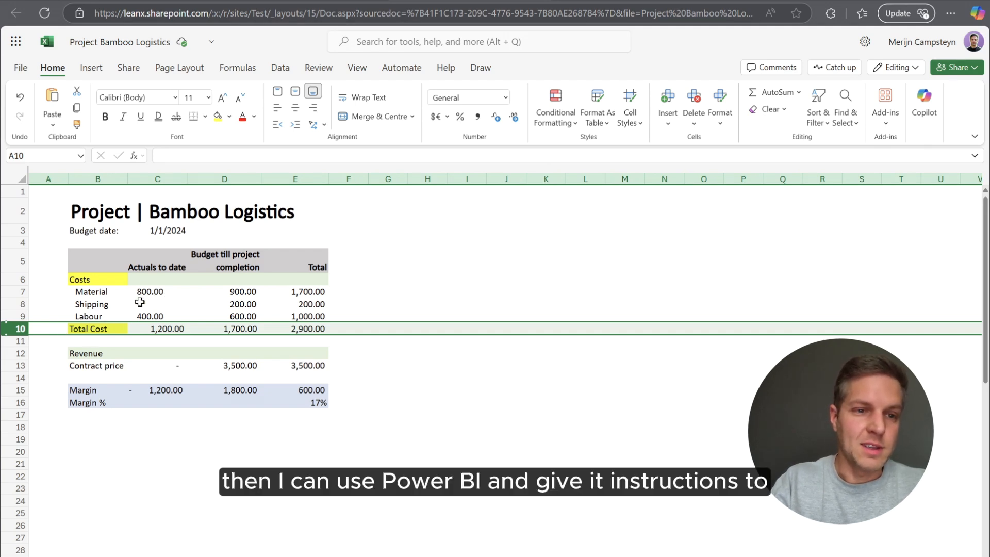
{"action": "left_click", "coordinate": [116, 293]}
{"action": "mouse_move", "coordinate": [116, 293]}
{"action": "left_mouse_down"}
{"action": "mouse_move", "coordinate": [138, 316]}
{"action": "mouse_move", "coordinate": [113, 306]}
{"action": "left_mouse_up"}
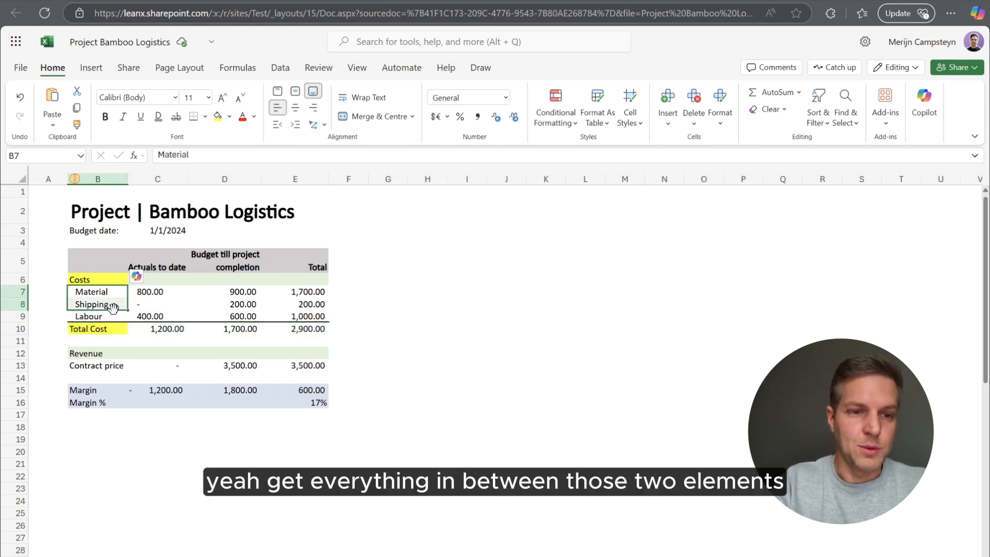
{"action": "left_click", "coordinate": [265, 290]}
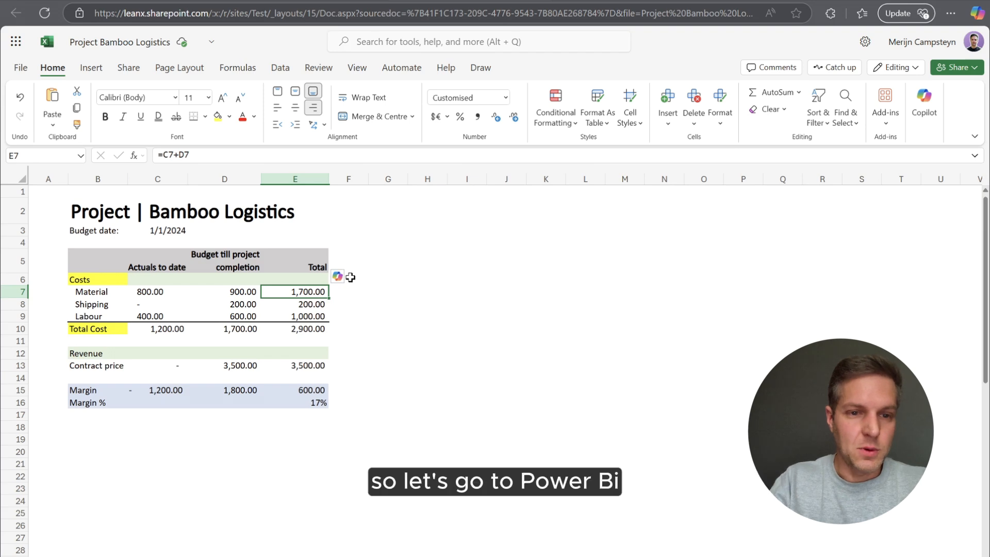
{"action": "left_click", "coordinate": [353, 292]}
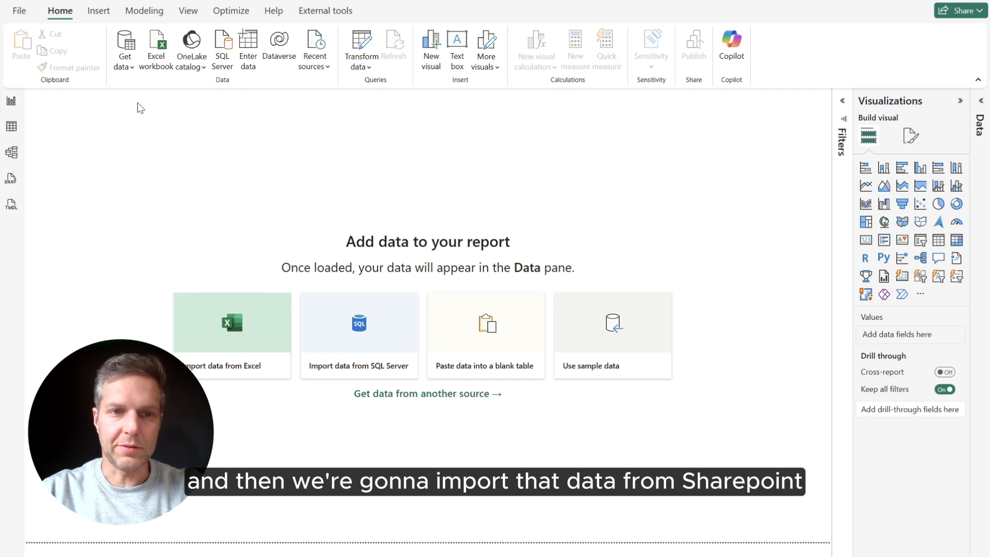
In Power BI Desktop, start a new data import with the SharePoint folder connector
{"action": "left_click", "coordinate": [127, 77]}
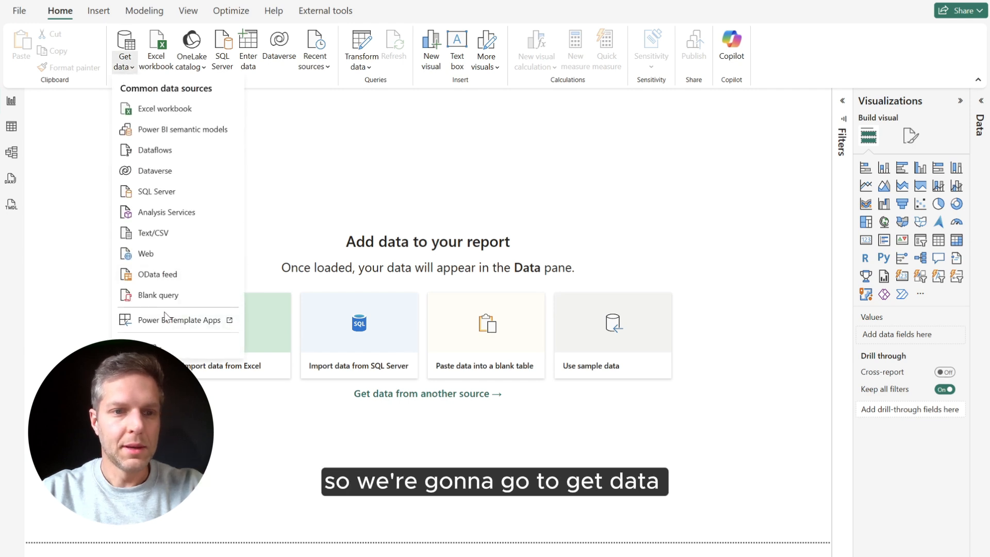
{"action": "left_click", "coordinate": [155, 345]}
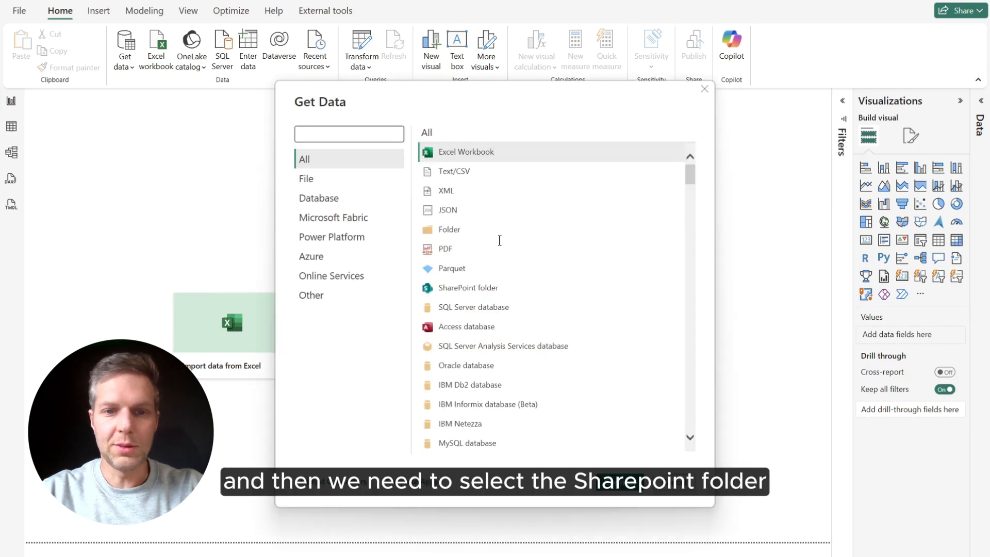
{"action": "left_click", "coordinate": [503, 289]}
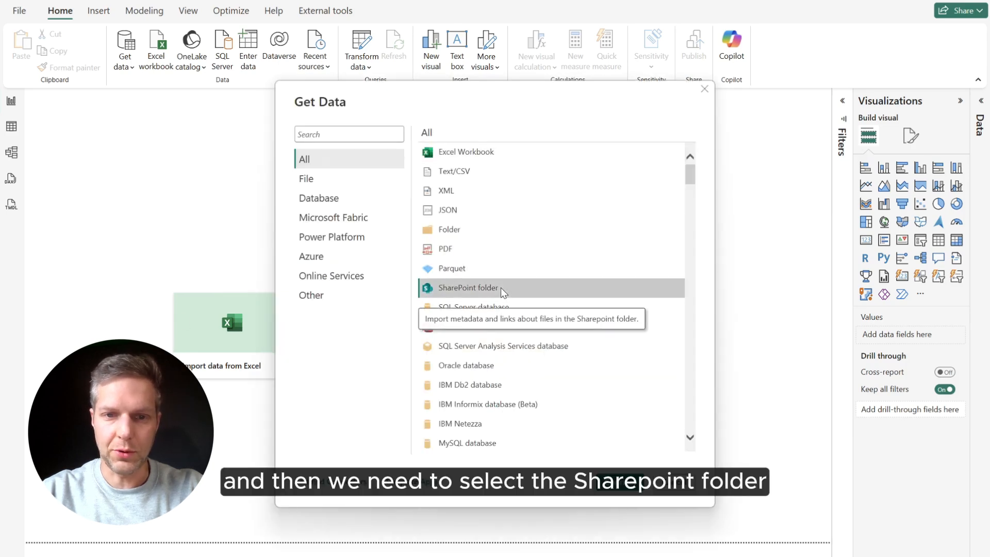
{"action": "left_click", "coordinate": [621, 482]}
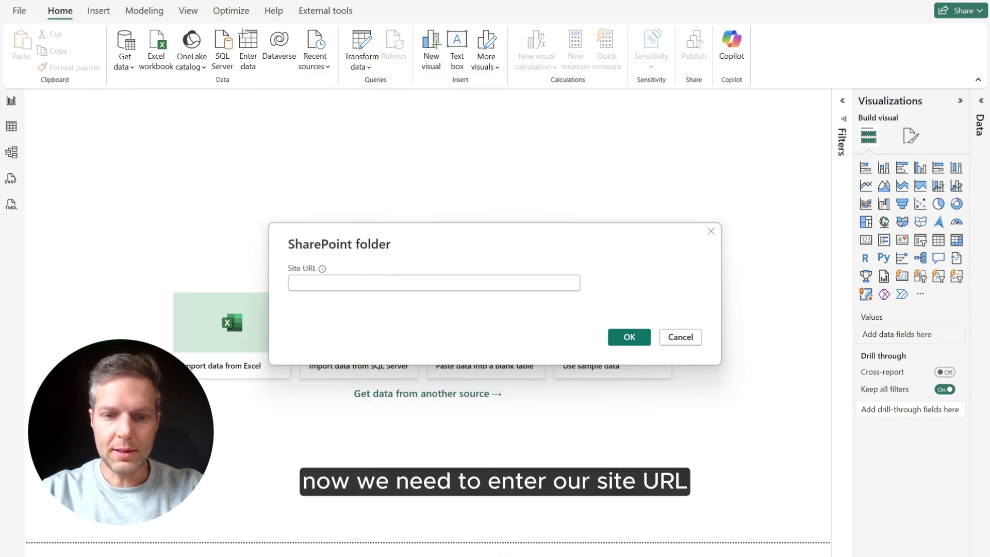
{"action": "left_click", "coordinate": [512, 545]}
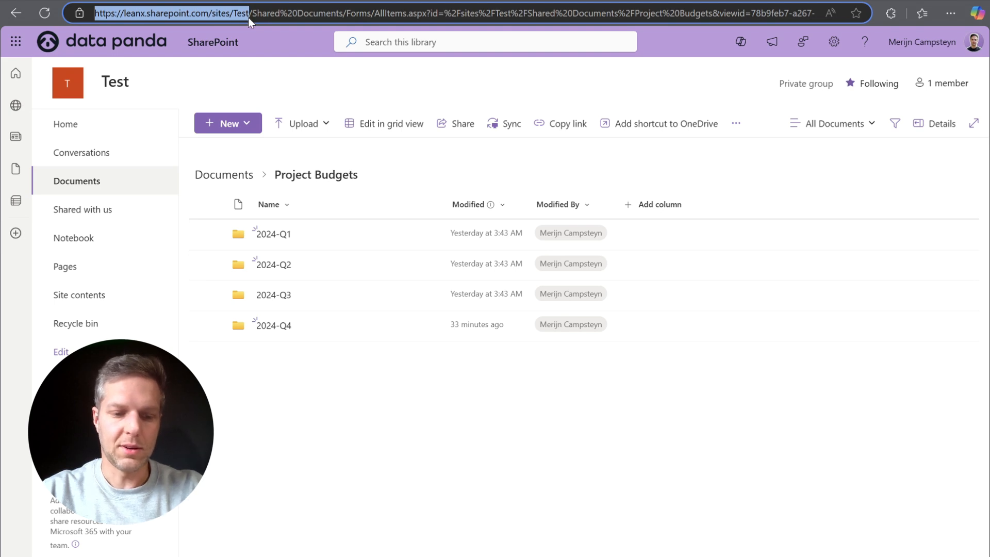
{"action": "key", "text": "alt+Tab"}
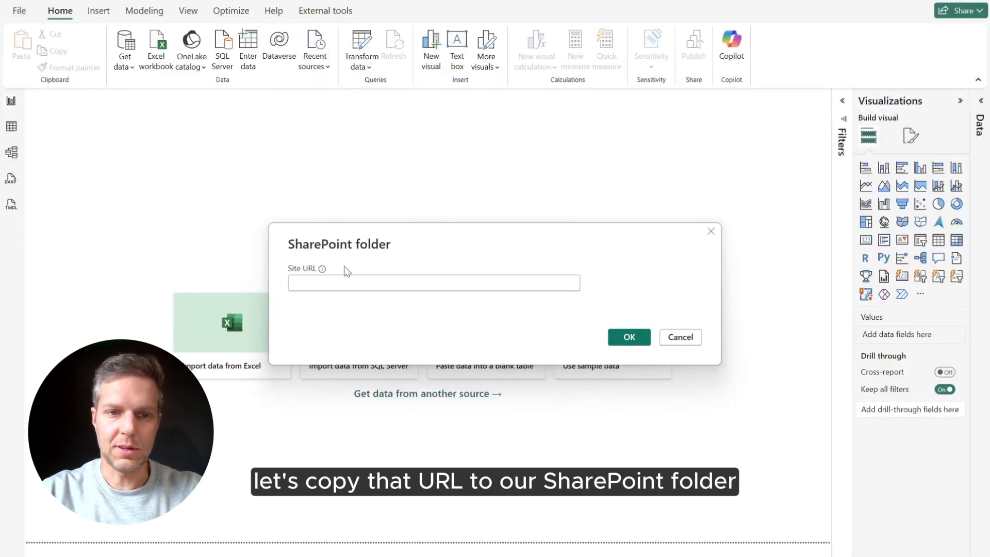
{"action": "left_click", "coordinate": [356, 287]}
{"action": "type", "text": "https://leanx.sharepoint.com/sites/Test"}
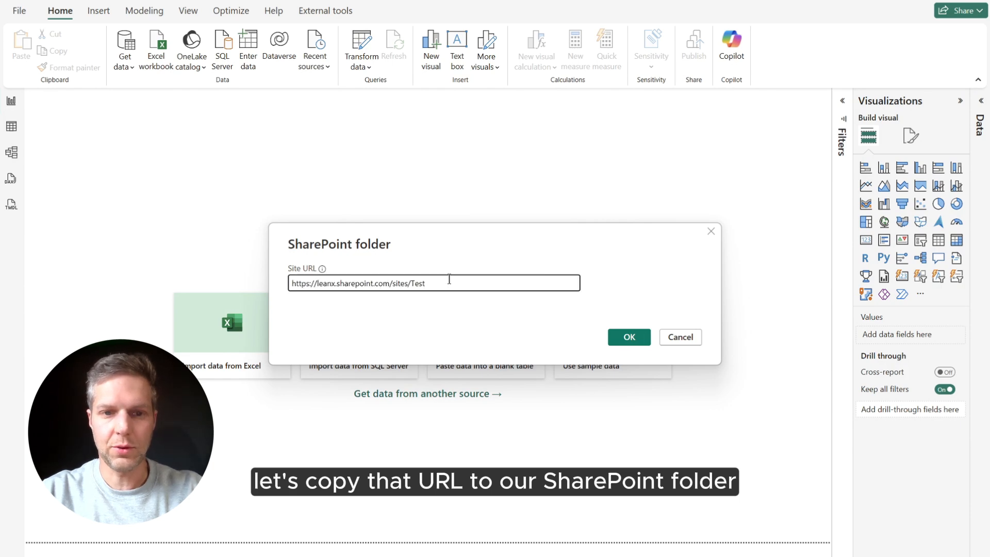
{"action": "left_click", "coordinate": [629, 338]}
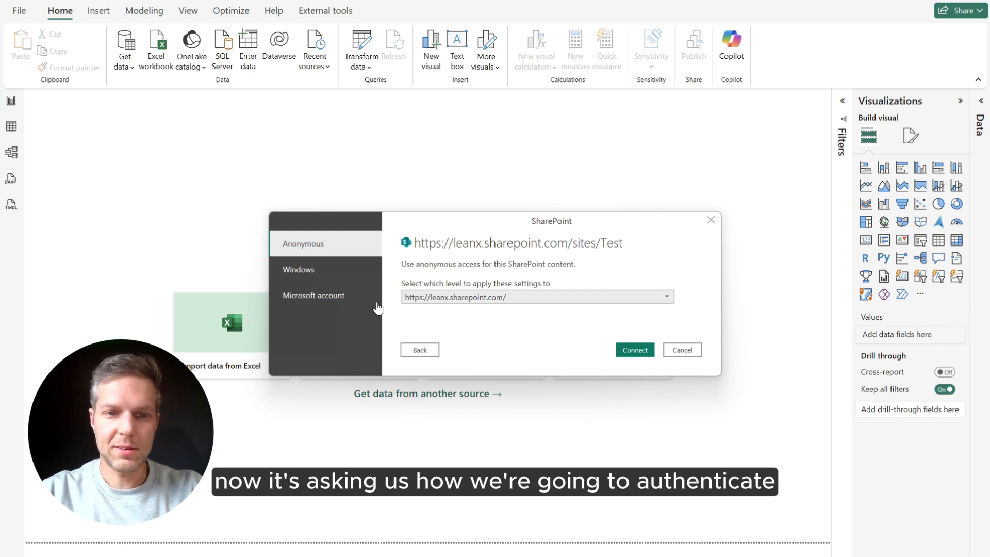
Authenticate to the SharePoint site by signing in with the current Microsoft account, and connect
{"action": "left_click", "coordinate": [334, 296]}
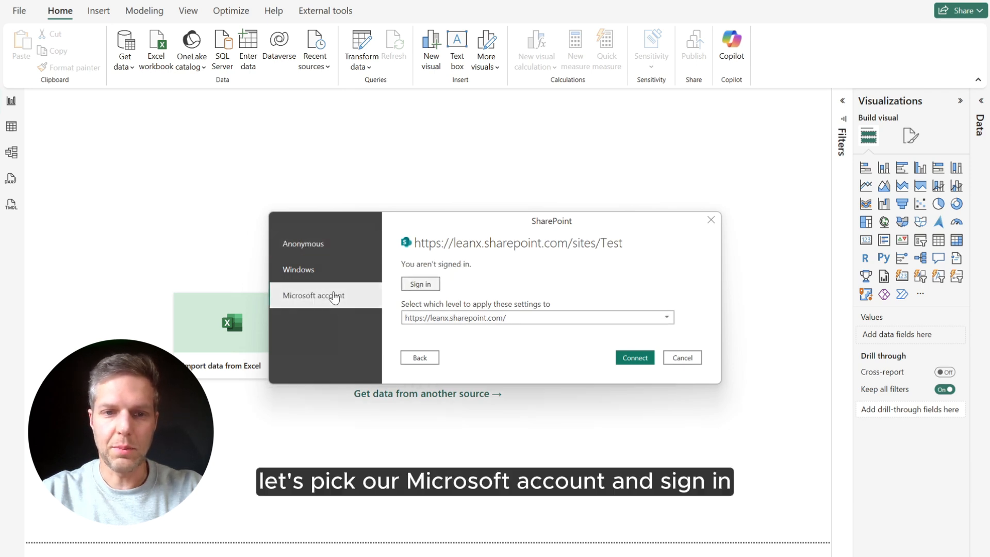
{"action": "left_click", "coordinate": [422, 285]}
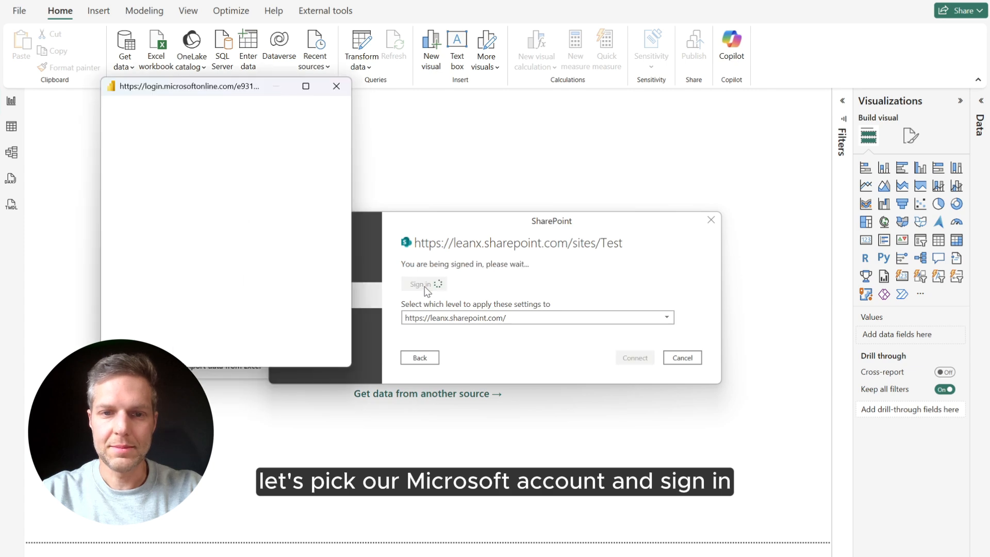
{"action": "left_click", "coordinate": [231, 200]}
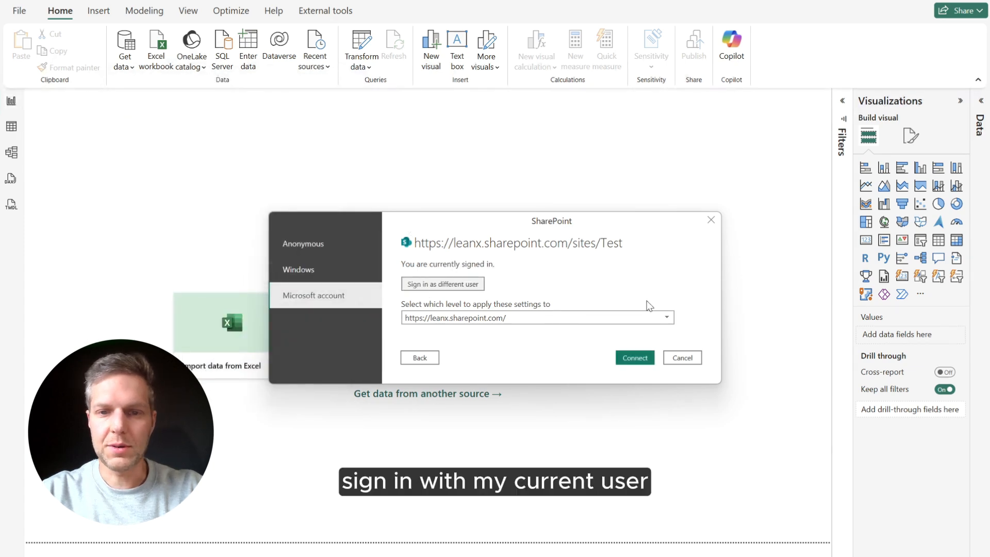
{"action": "left_click", "coordinate": [636, 357]}
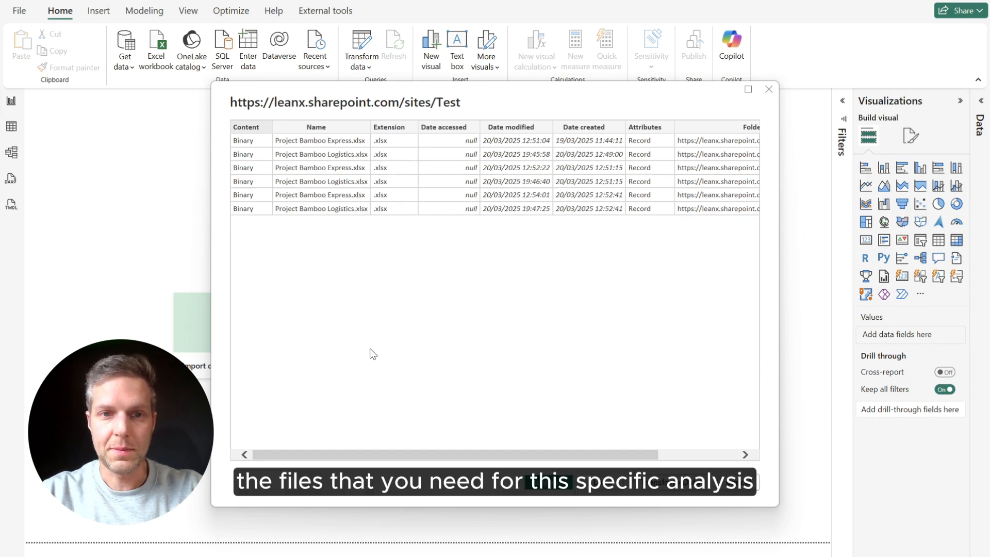
Combine and transform the listed files, keeping First file as the sample and extracting Sheet1 from each workbook
{"action": "left_click", "coordinate": [567, 482]}
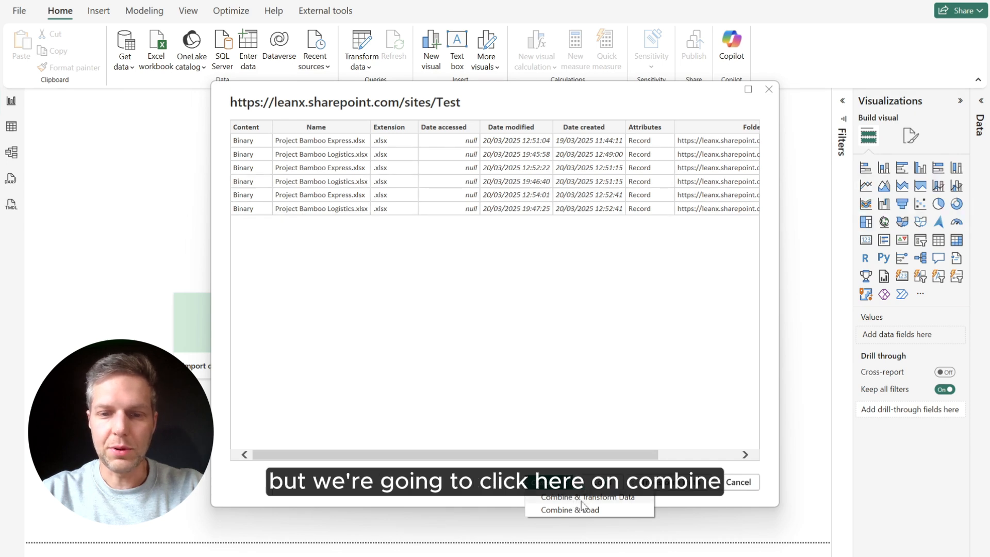
{"action": "left_click", "coordinate": [610, 498]}
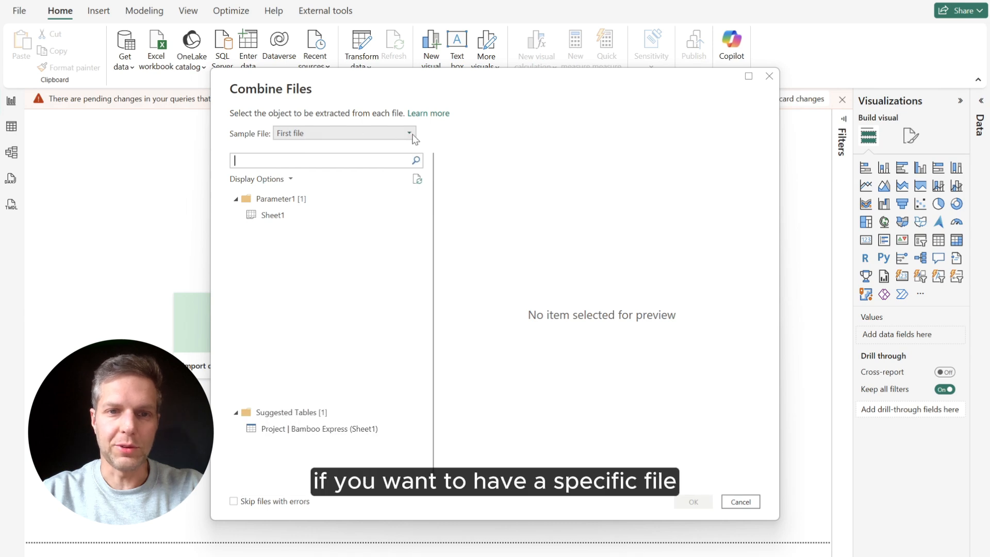
{"action": "left_click", "coordinate": [411, 135]}
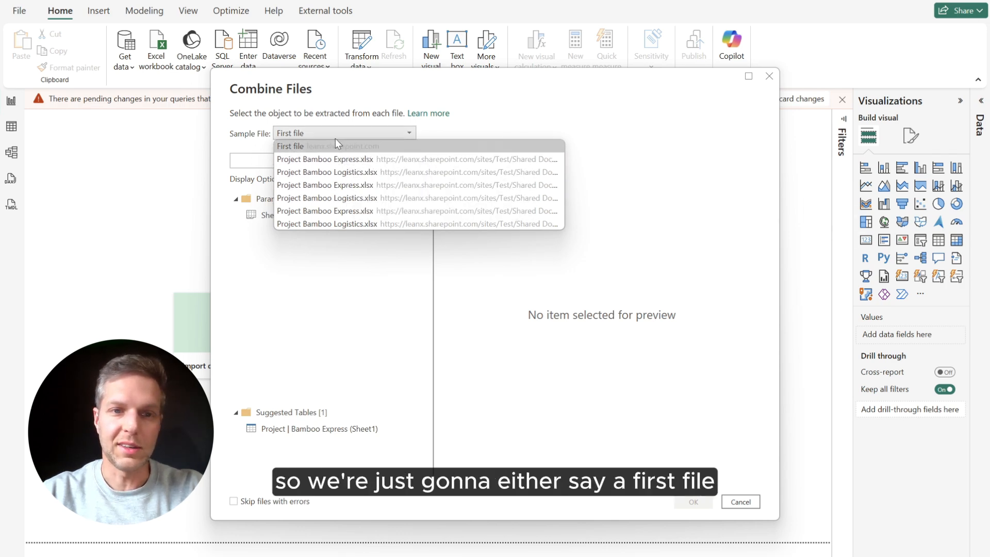
{"action": "left_click", "coordinate": [478, 123]}
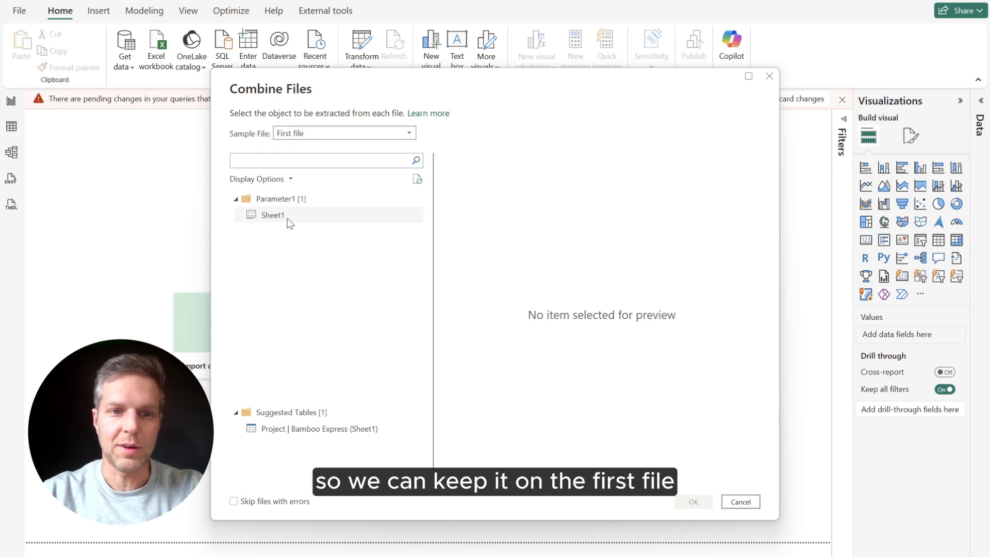
{"action": "left_click", "coordinate": [290, 223]}
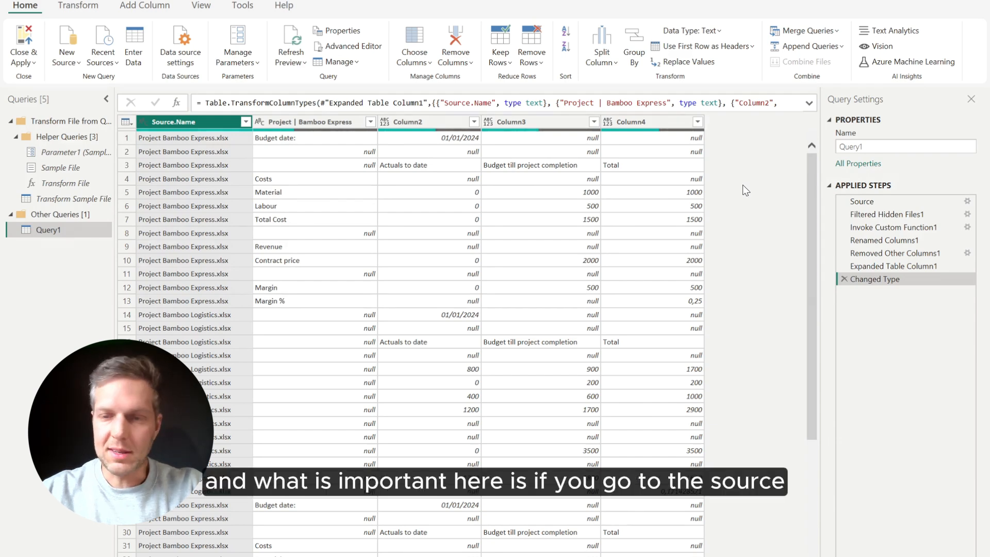
Go to Query1's Source step and examine the folder paths offered by the Folder Path filter, leaving the column unfiltered
{"action": "left_click", "coordinate": [868, 203]}
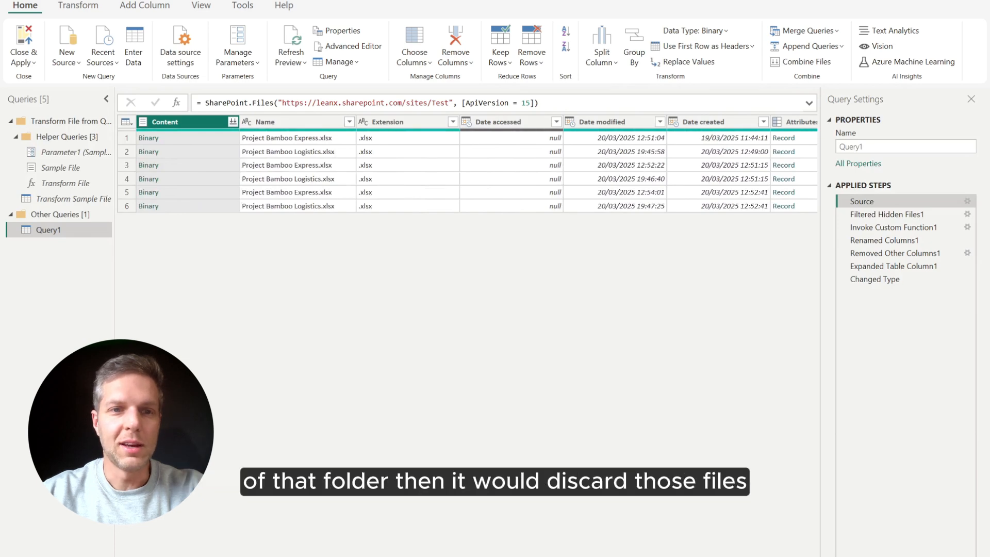
{"action": "scroll", "coordinate": [477, 163], "scroll_direction": "right", "scroll_amount": 6}
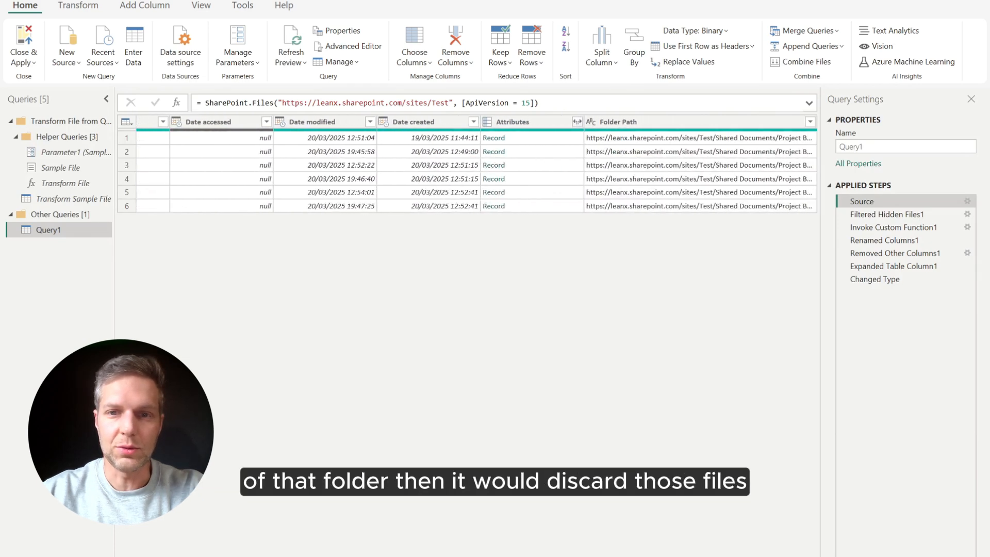
{"action": "left_click", "coordinate": [811, 122]}
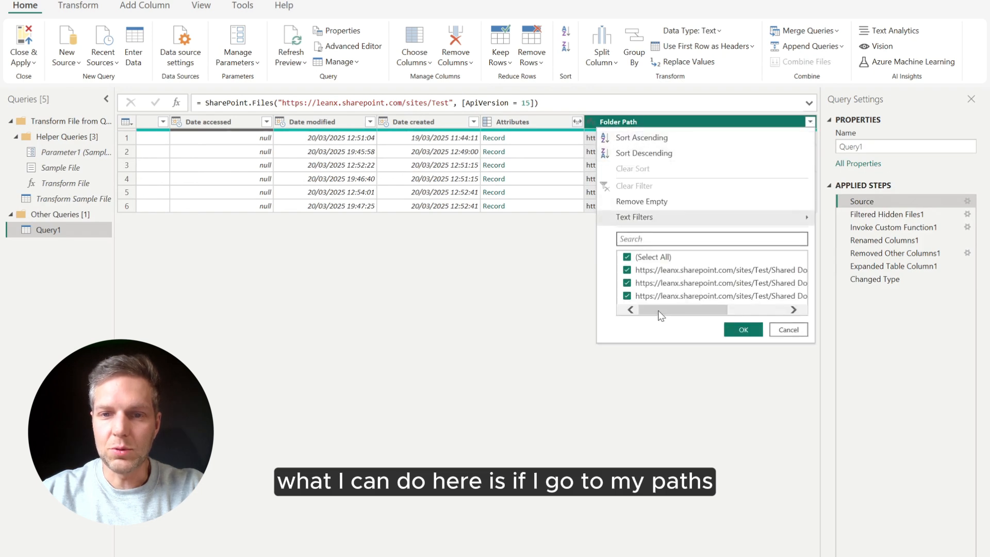
{"action": "left_click_drag", "start_coordinate": [659, 312], "coordinate": [765, 313]}
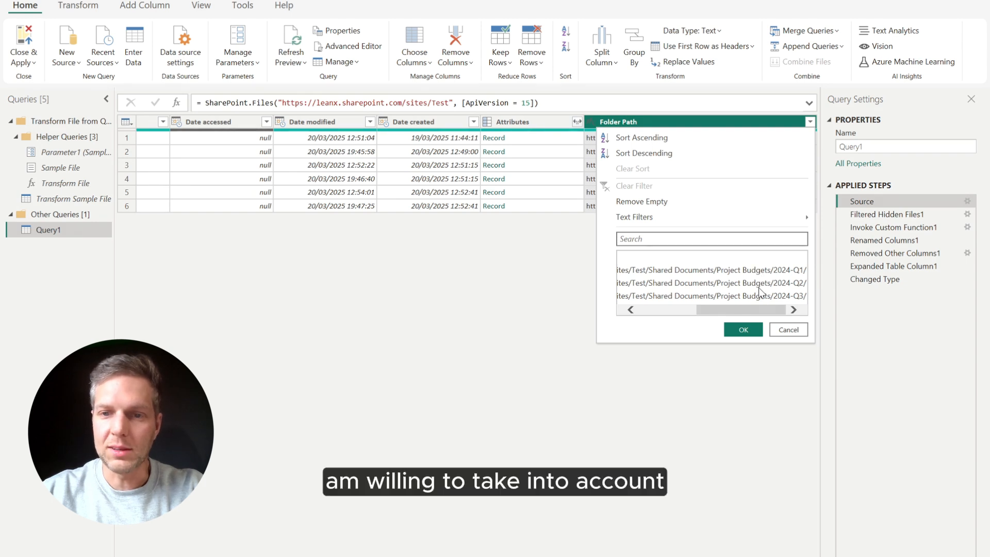
{"action": "left_click", "coordinate": [783, 331]}
Copy the first row's folder path and insert a Begins With filter step for the Folder Path column after Source
{"action": "right_click", "coordinate": [682, 139]}
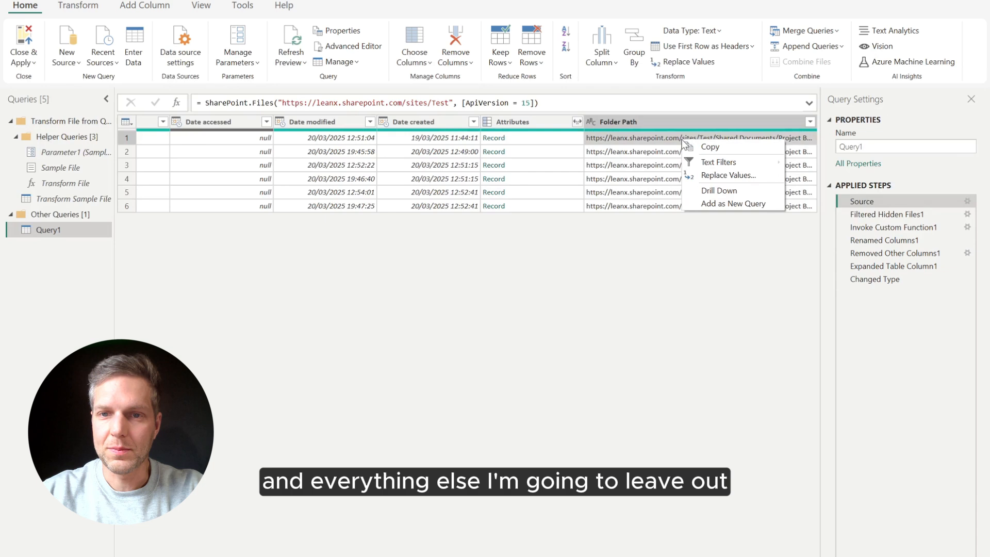
{"action": "left_click", "coordinate": [713, 149]}
{"action": "left_click", "coordinate": [810, 122]}
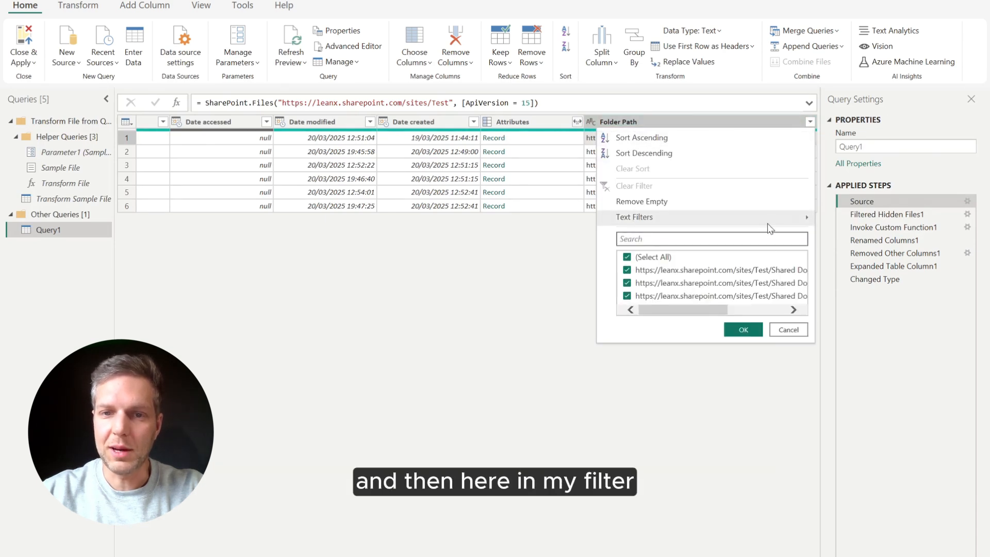
{"action": "mouse_move", "coordinate": [801, 219]}
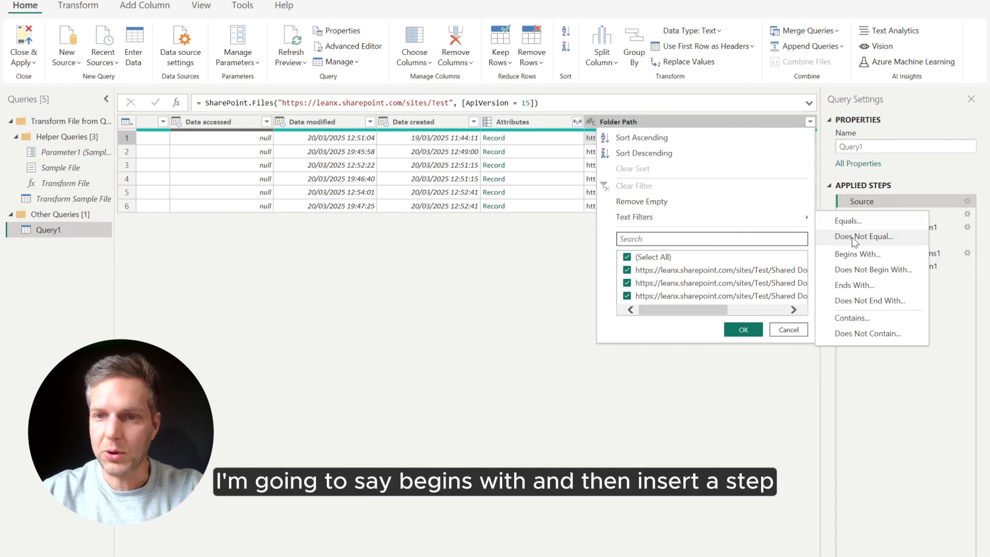
{"action": "left_click", "coordinate": [841, 254]}
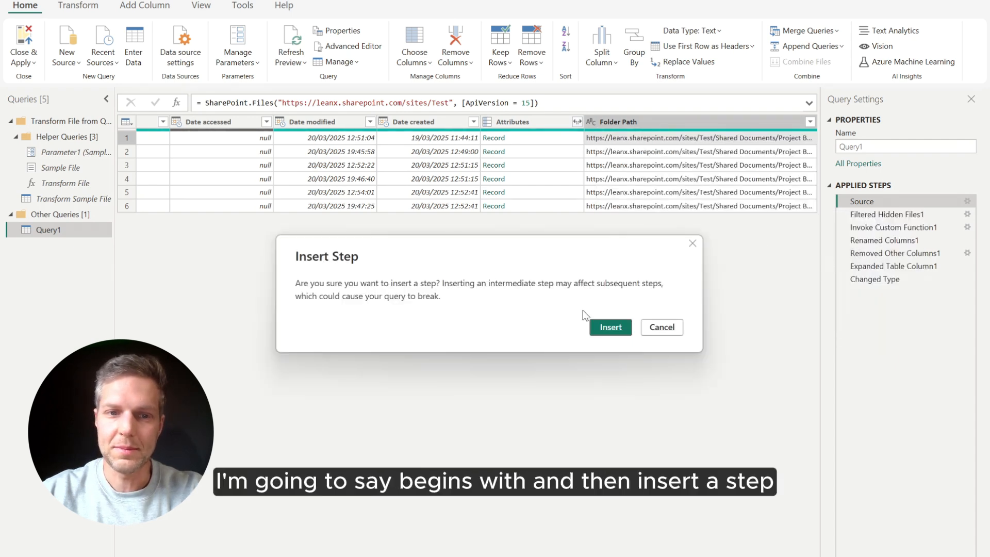
{"action": "left_click", "coordinate": [615, 329]}
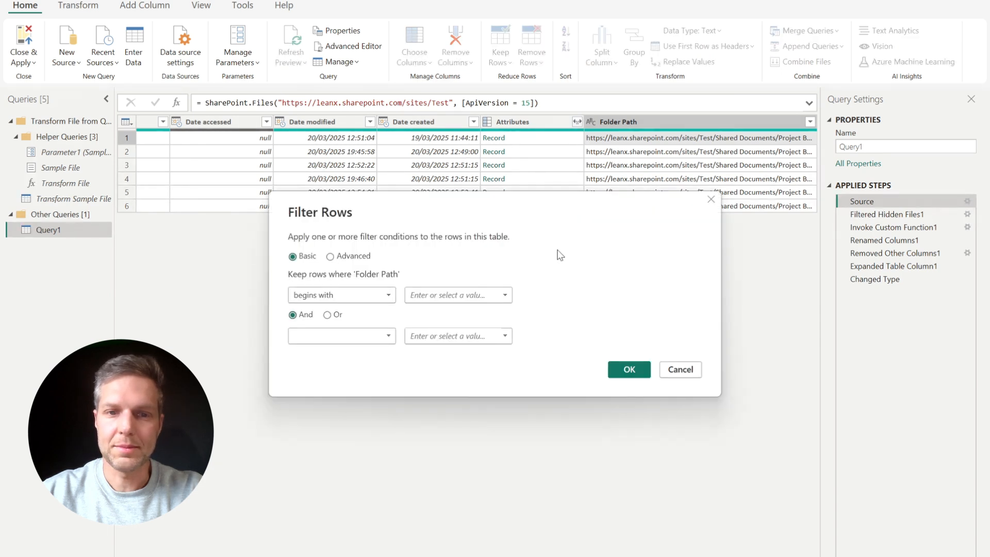
Set the filter value to the copied path, trimmed of 2024-Q1/ so it finishes at Project Budgets/, and apply it
{"action": "left_click", "coordinate": [456, 295]}
{"action": "key", "text": "ctrl+v"}
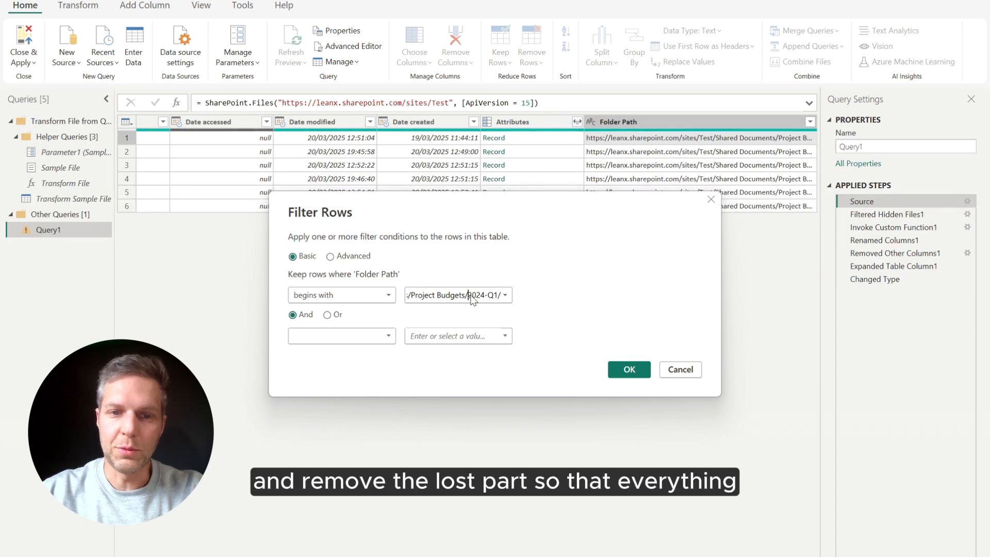
{"action": "left_click_drag", "start_coordinate": [466, 296], "coordinate": [529, 300]}
{"action": "key", "text": "BackSpace"}
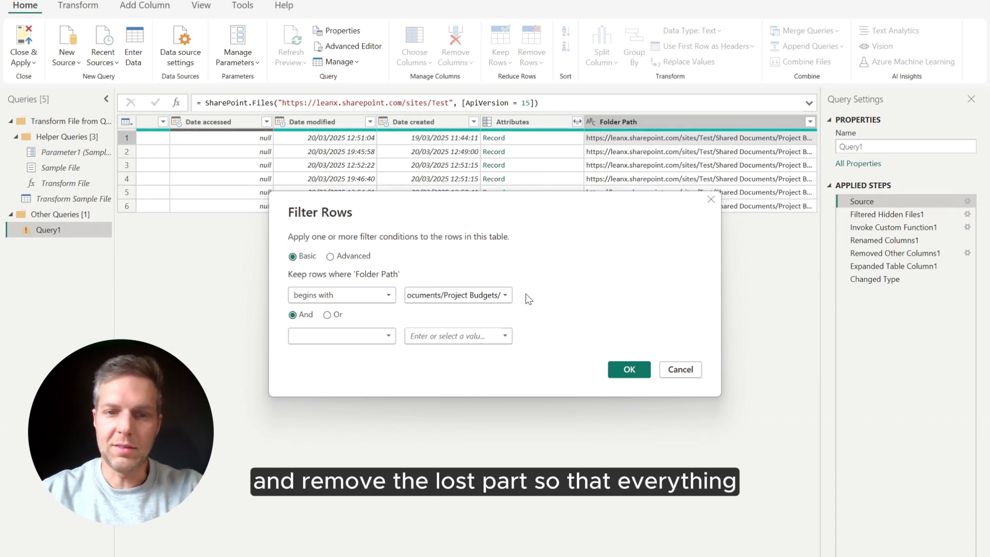
{"action": "left_click_drag", "start_coordinate": [503, 297], "coordinate": [589, 299]}
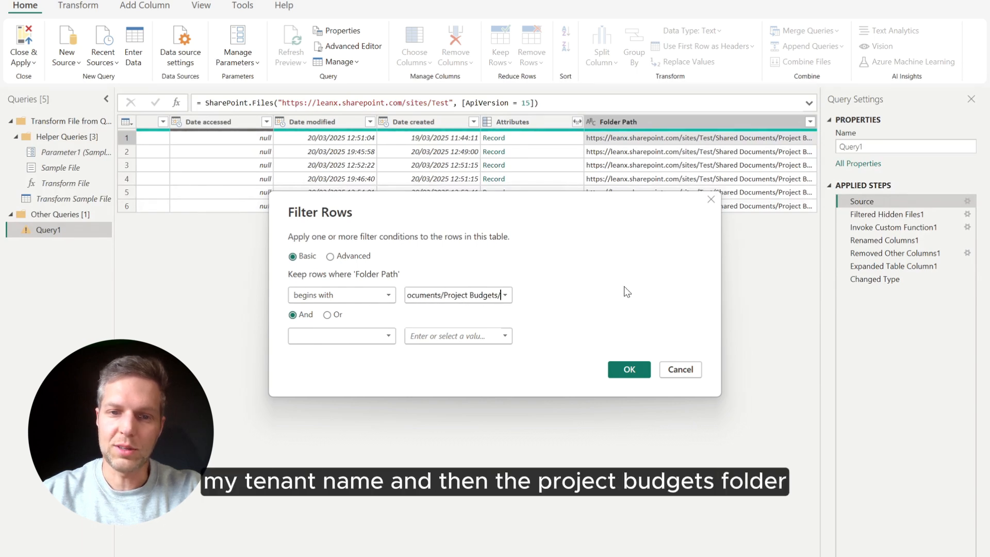
{"action": "left_click", "coordinate": [630, 369]}
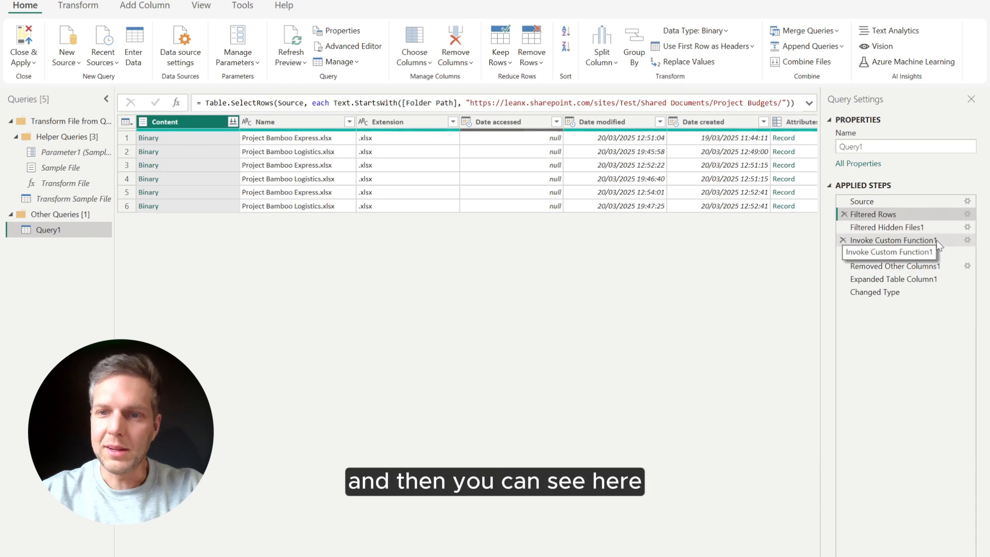
Review the Invoke Custom Function1 step, and delete the Promoted Headers step from the Transform Sample File query
{"action": "left_click", "coordinate": [890, 240]}
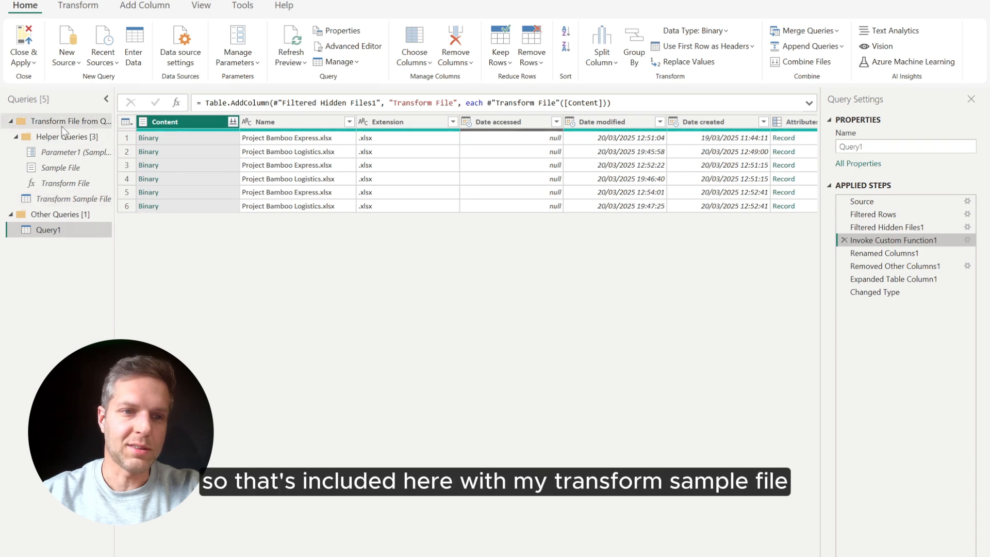
{"action": "left_click", "coordinate": [64, 200]}
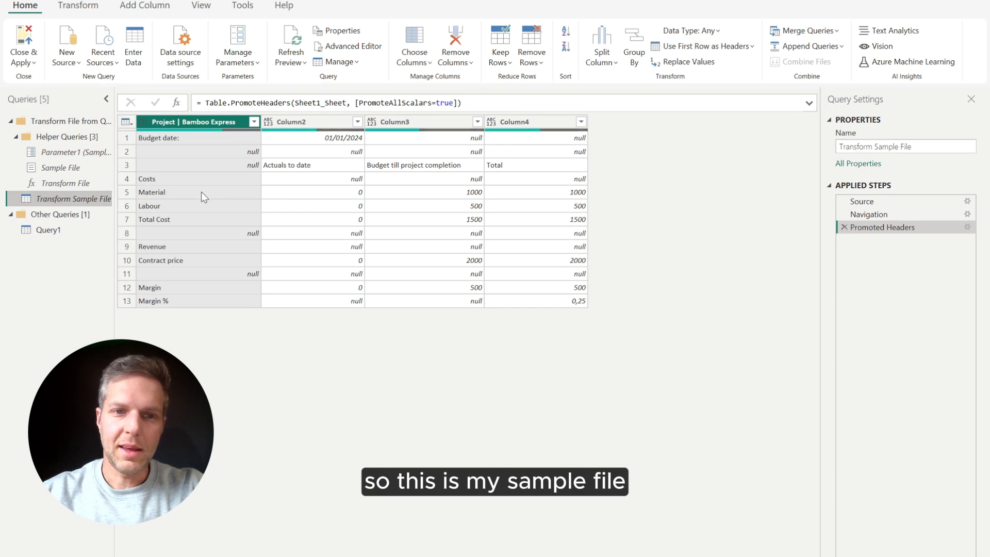
{"action": "left_click", "coordinate": [880, 202]}
{"action": "left_click", "coordinate": [883, 216]}
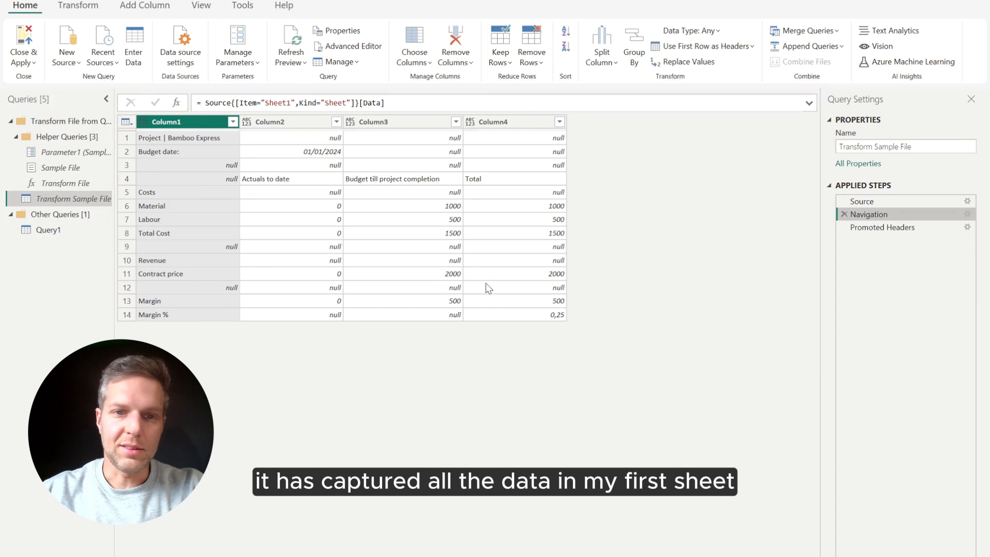
{"action": "left_click", "coordinate": [893, 226]}
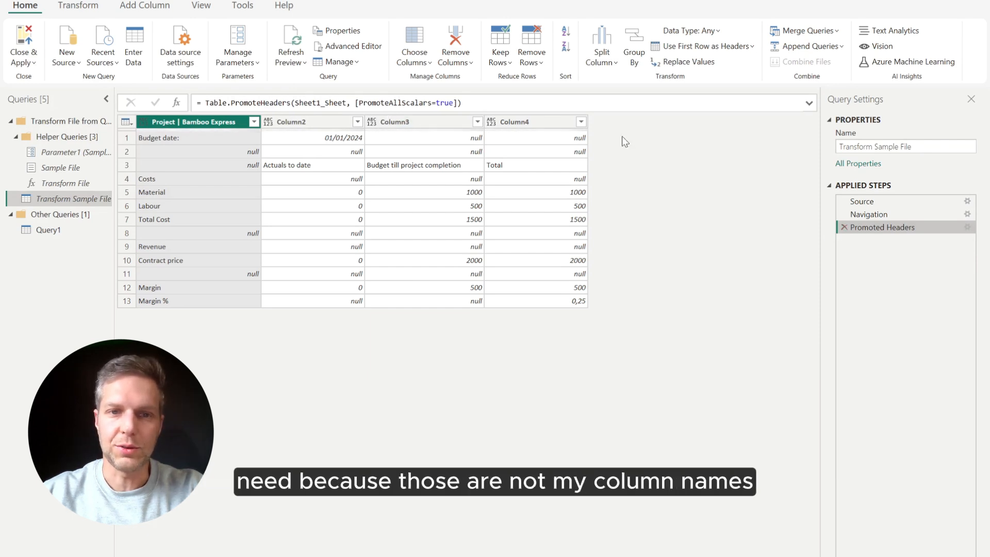
{"action": "left_click", "coordinate": [844, 227]}
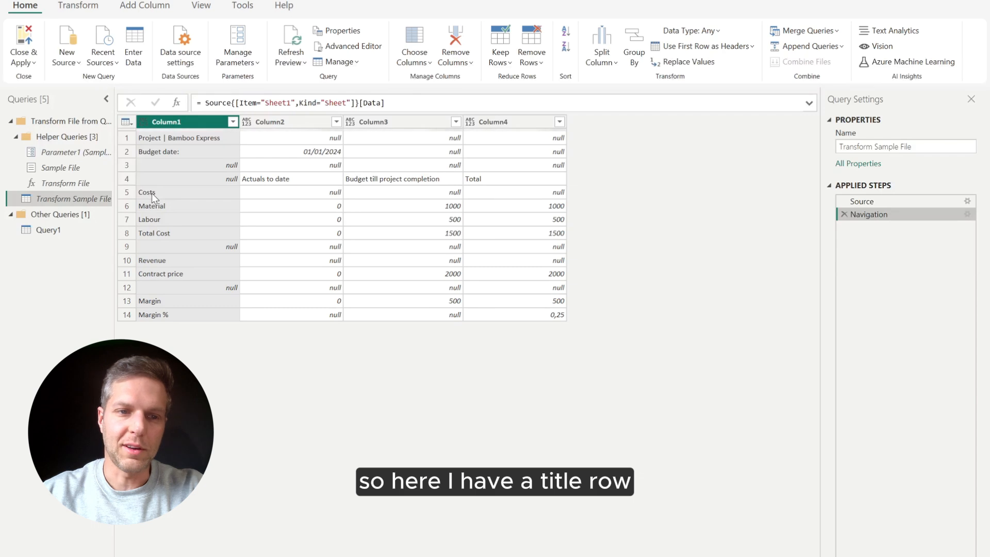
Examine the Costs, Material, Labour and Total Cost rows in the sample file to identify the needed cost breakdown
{"action": "left_click", "coordinate": [126, 193]}
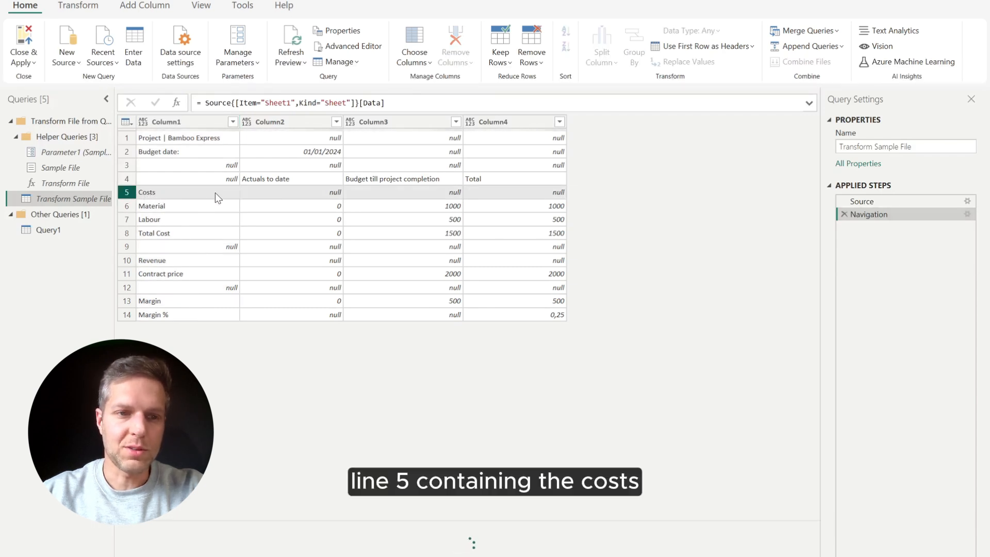
{"action": "left_click", "coordinate": [135, 208]}
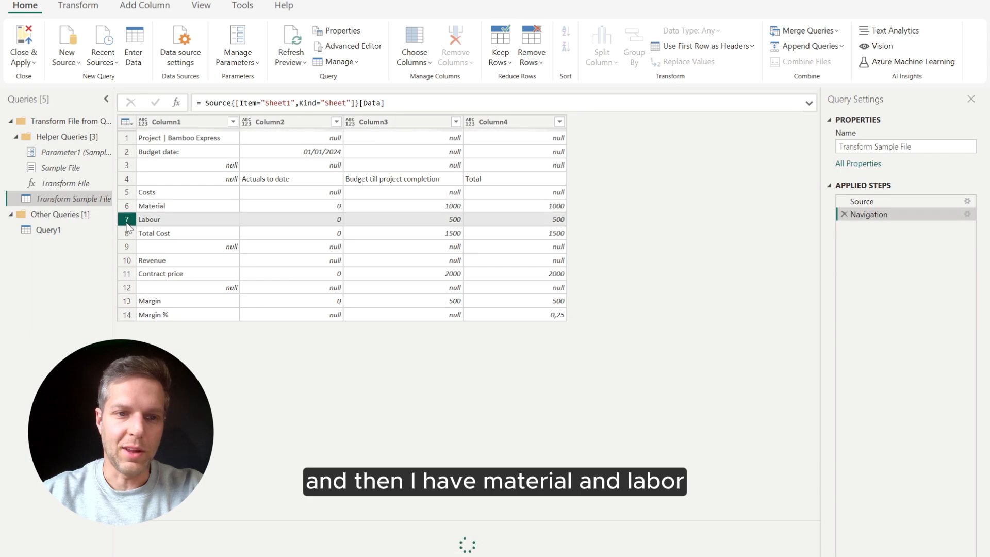
{"action": "left_click", "coordinate": [128, 221]}
{"action": "left_click", "coordinate": [125, 235]}
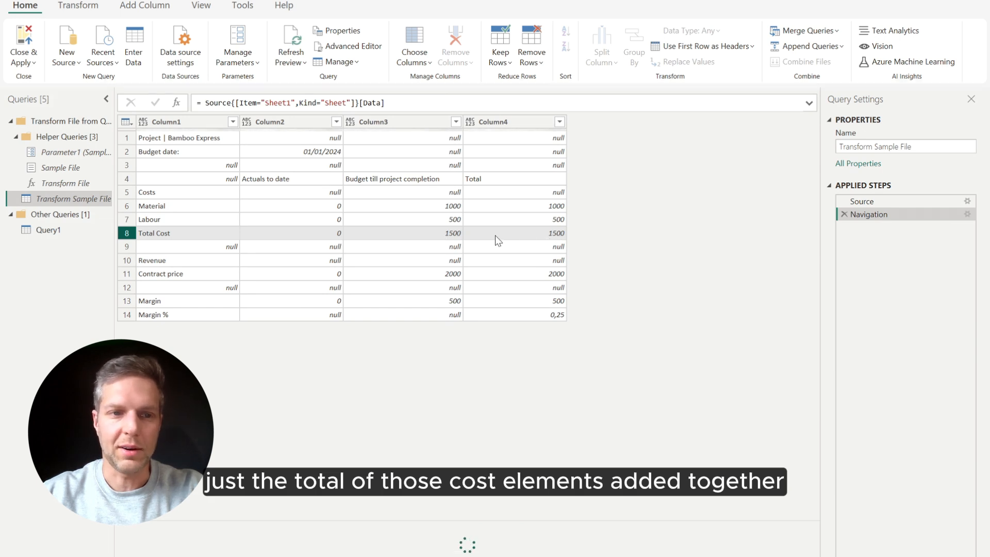
{"action": "left_click", "coordinate": [127, 207]}
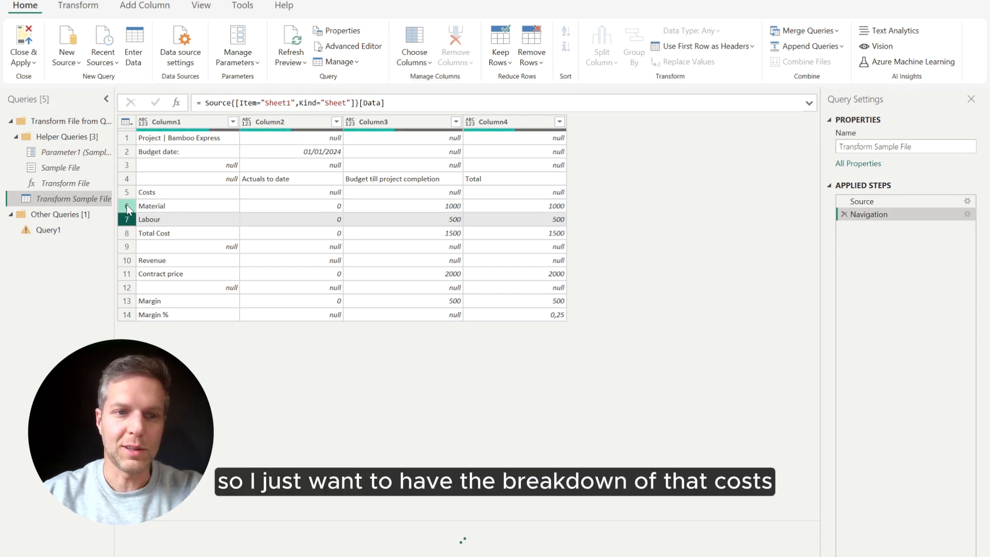
{"action": "left_click", "coordinate": [127, 221]}
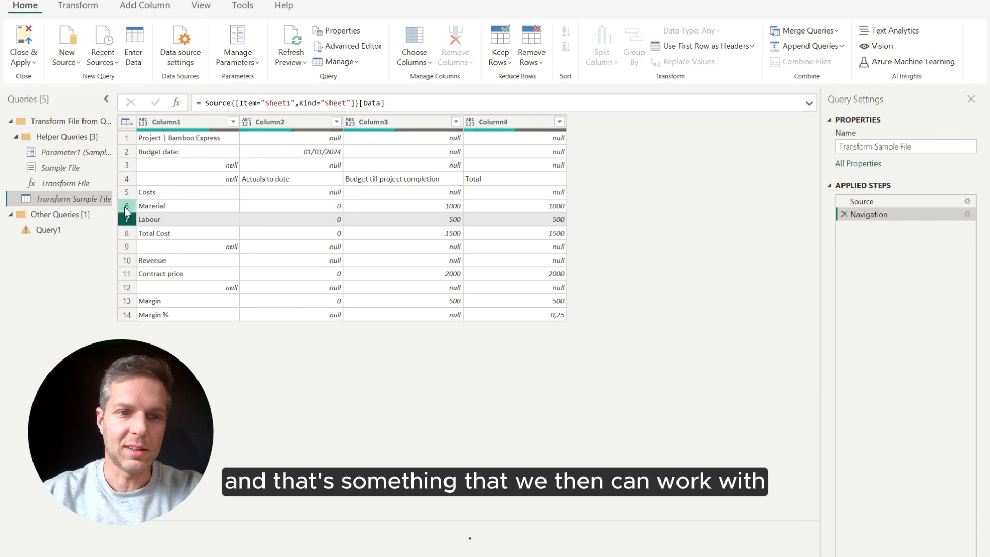
{"action": "left_click", "coordinate": [181, 206]}
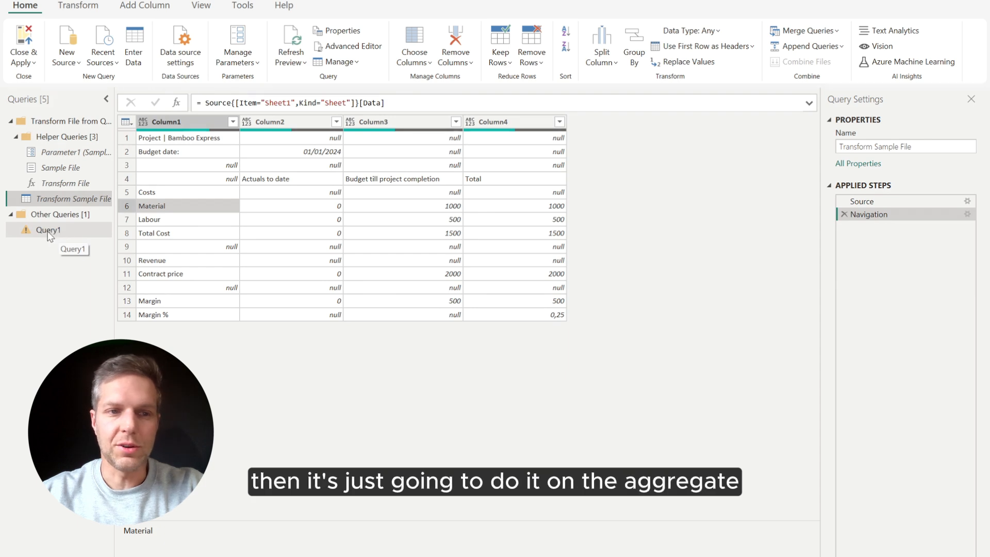
{"action": "left_click", "coordinate": [190, 218]}
{"action": "left_click", "coordinate": [183, 206]}
{"action": "left_click", "coordinate": [181, 222]}
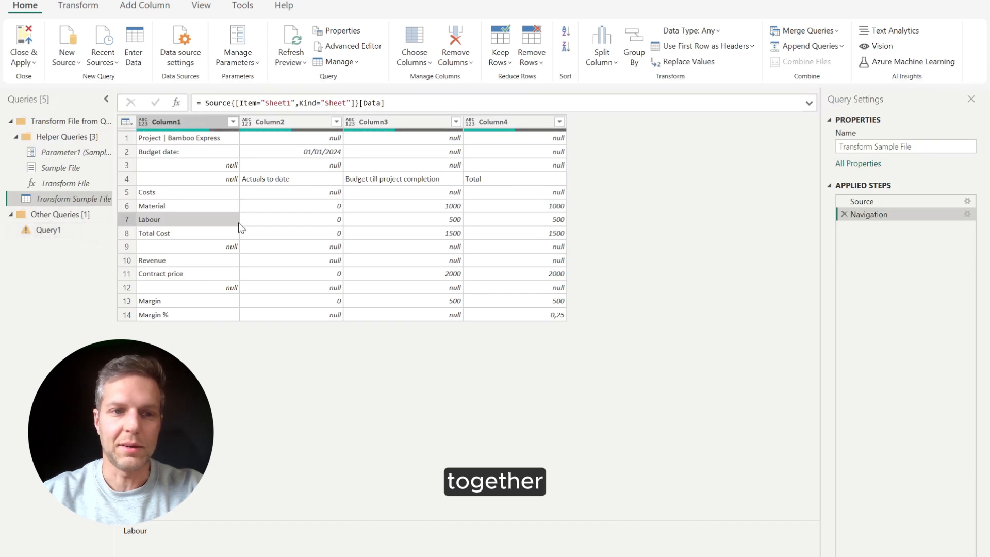
{"action": "right_click", "coordinate": [188, 222]}
{"action": "left_click", "coordinate": [181, 205]}
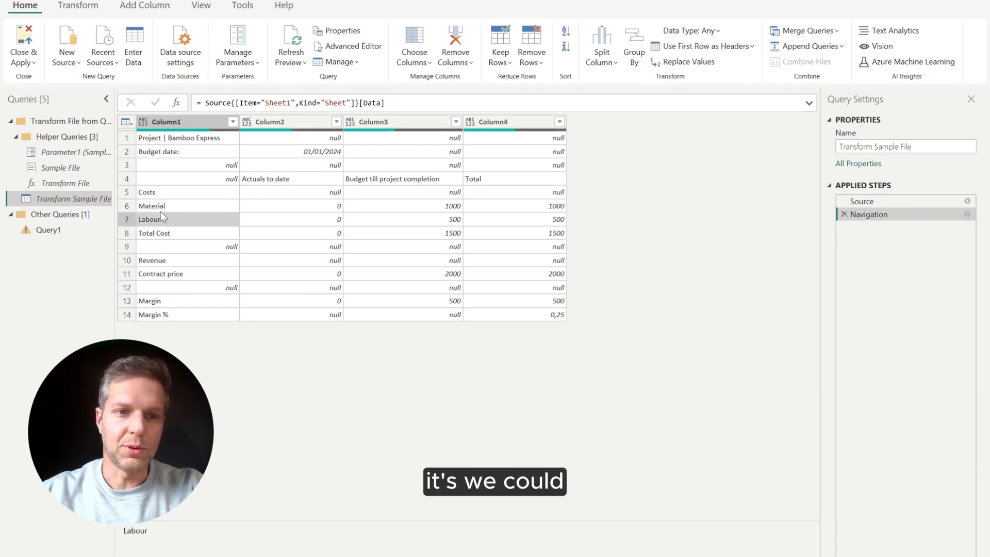
Check the filter values offered for Column1 without filtering, and compare them with the Material and Labour cost lines
{"action": "left_click", "coordinate": [233, 122]}
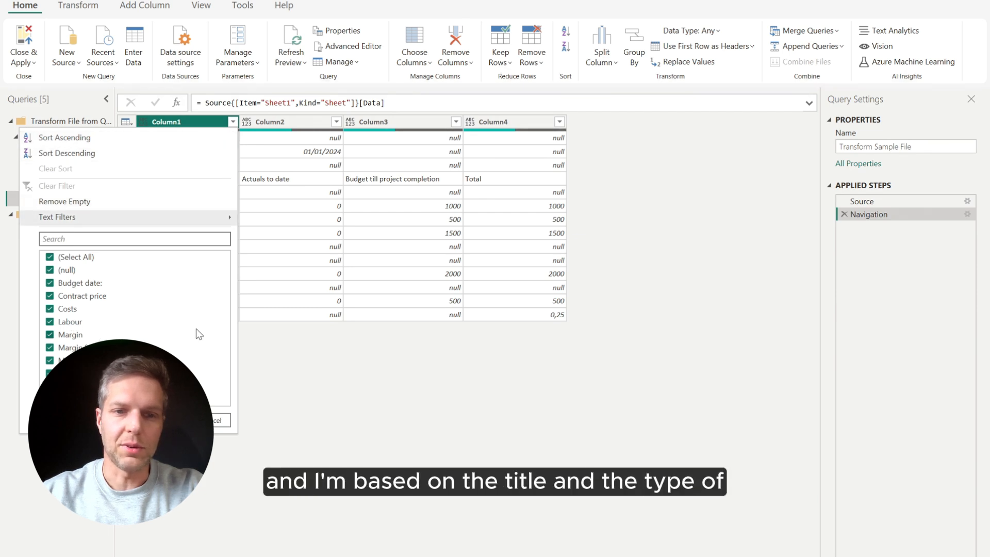
{"action": "left_click", "coordinate": [300, 274]}
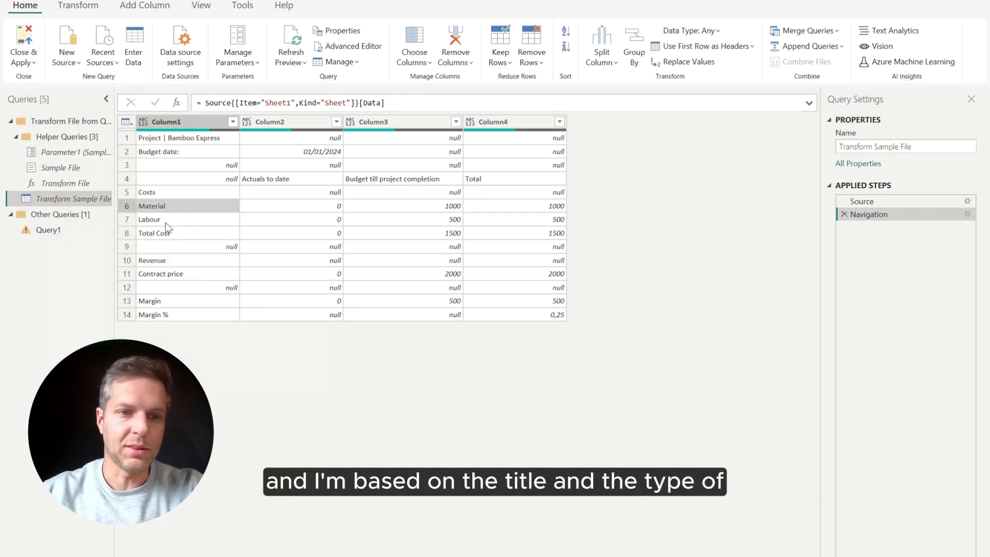
{"action": "left_click", "coordinate": [166, 223]}
{"action": "left_click", "coordinate": [162, 206]}
{"action": "left_click", "coordinate": [167, 220]}
{"action": "left_click", "coordinate": [166, 207]}
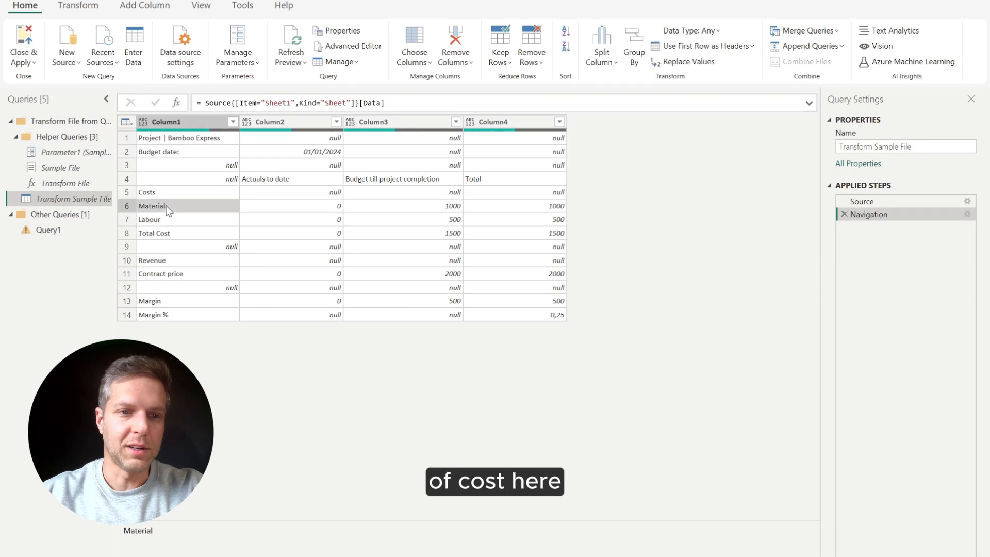
{"action": "left_click", "coordinate": [175, 220]}
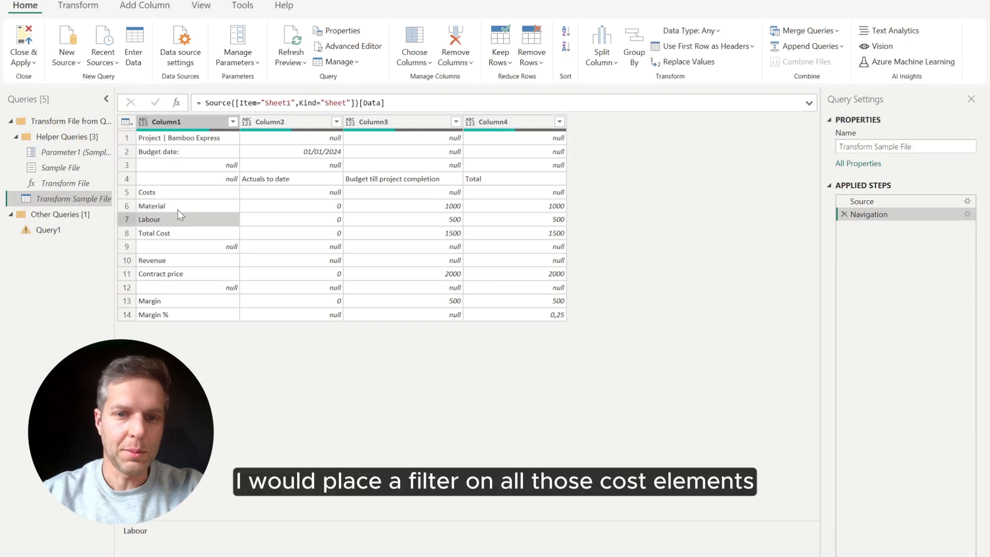
{"action": "left_click", "coordinate": [179, 208]}
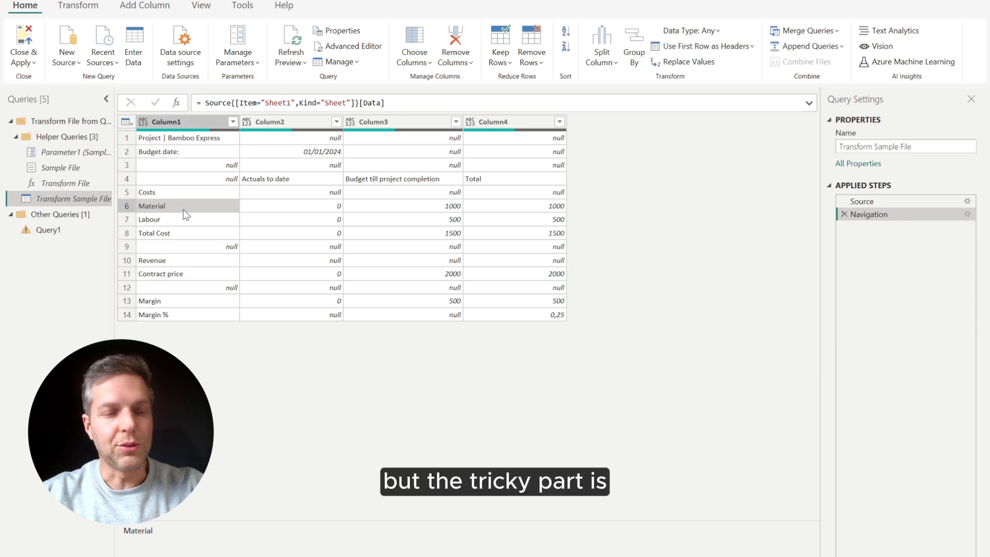
{"action": "left_click", "coordinate": [183, 218]}
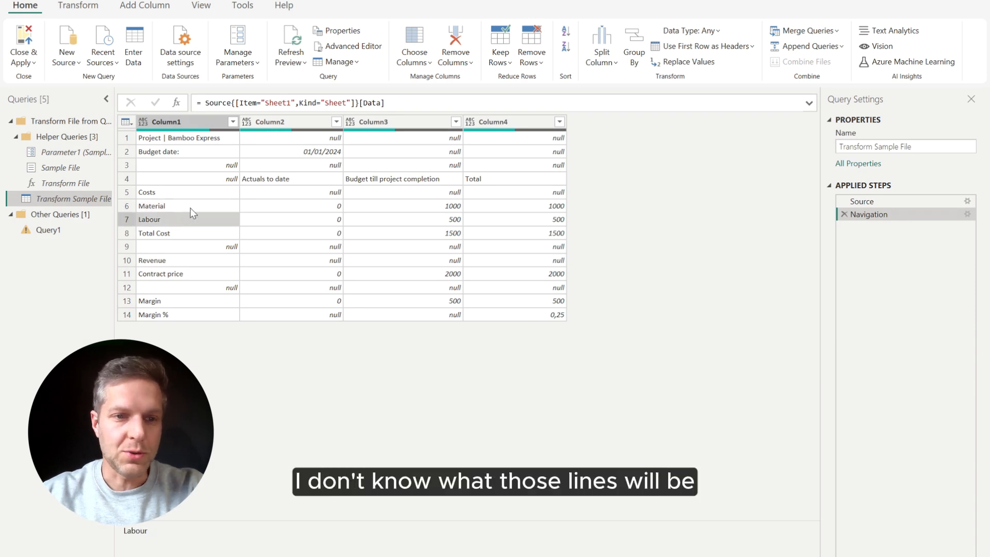
{"action": "left_click", "coordinate": [190, 208]}
{"action": "left_click", "coordinate": [185, 217]}
{"action": "left_click", "coordinate": [179, 206]}
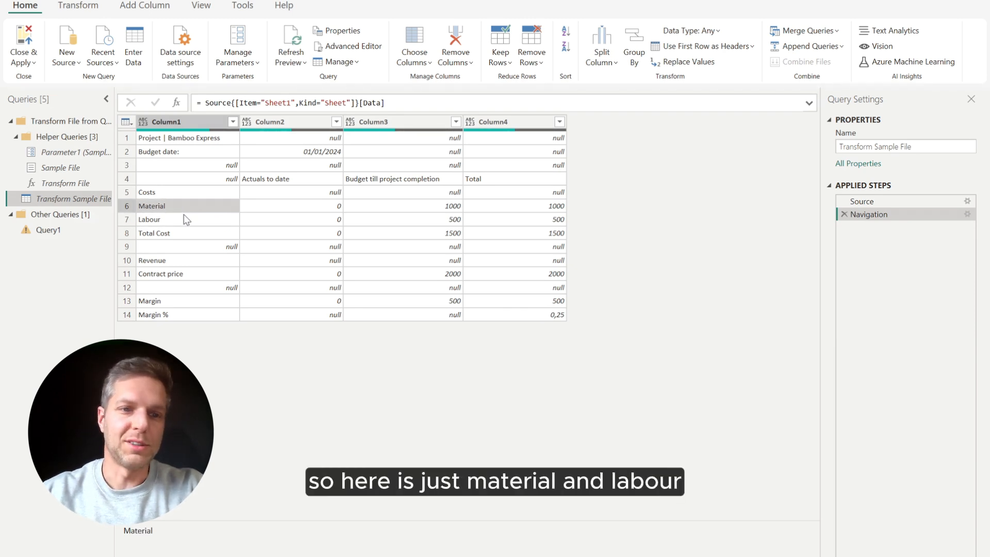
{"action": "left_click", "coordinate": [184, 216]}
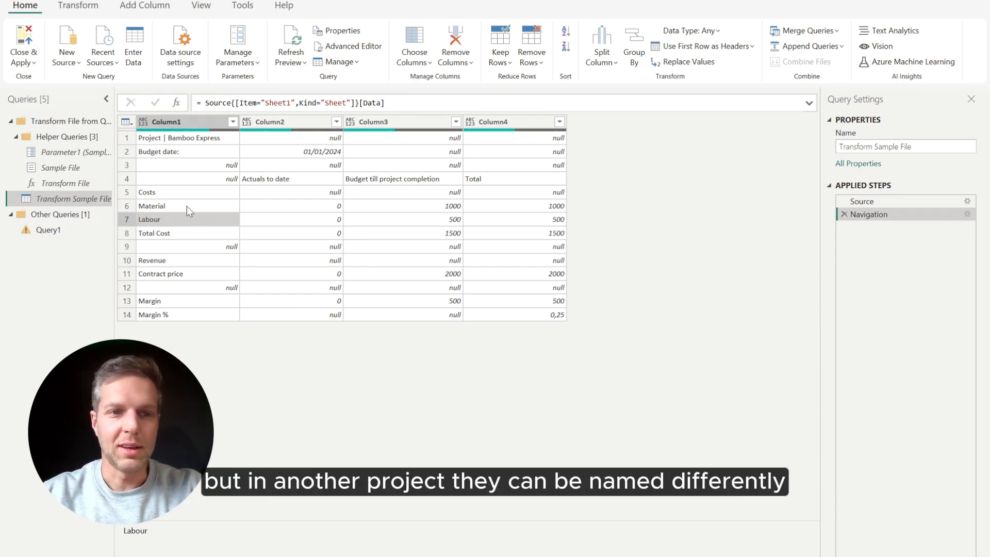
{"action": "left_click", "coordinate": [187, 206]}
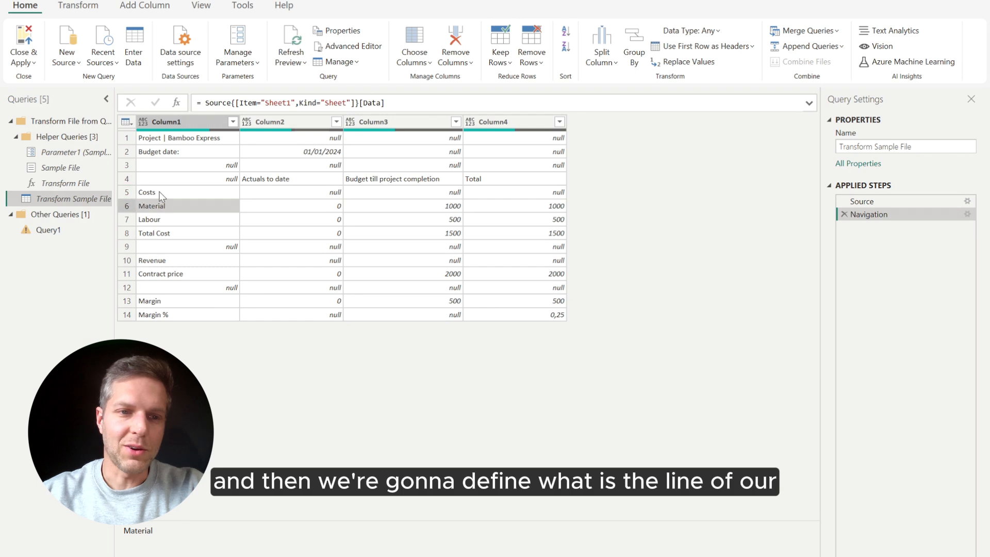
Inspect the Costs and Total Cost records as the boundaries of the cost lines to extract
{"action": "left_click", "coordinate": [127, 193]}
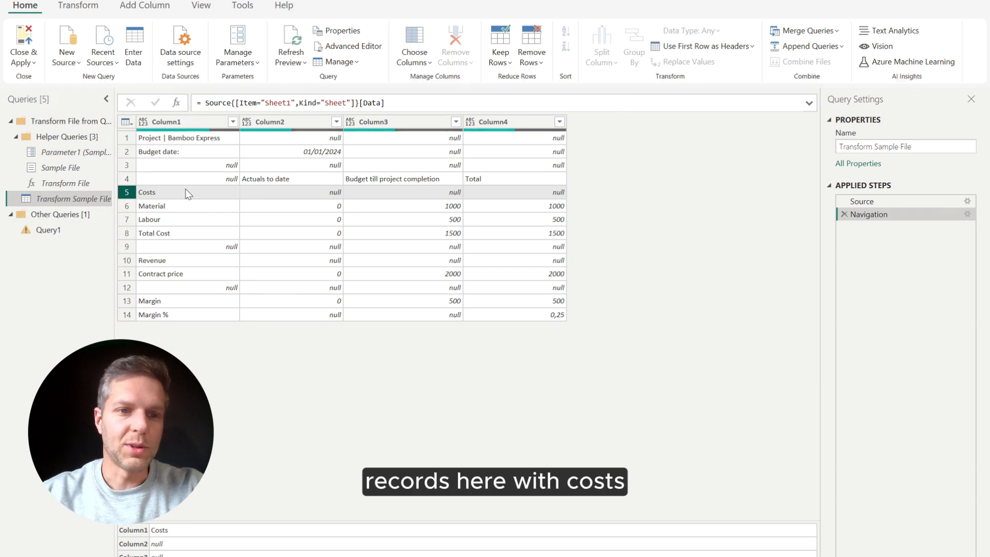
{"action": "left_click", "coordinate": [128, 237]}
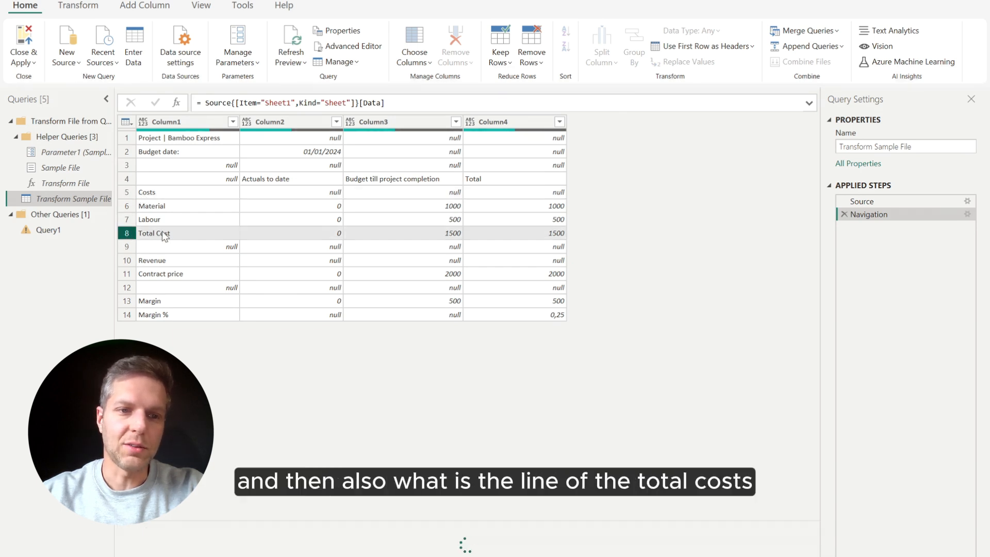
{"action": "left_click", "coordinate": [128, 192]}
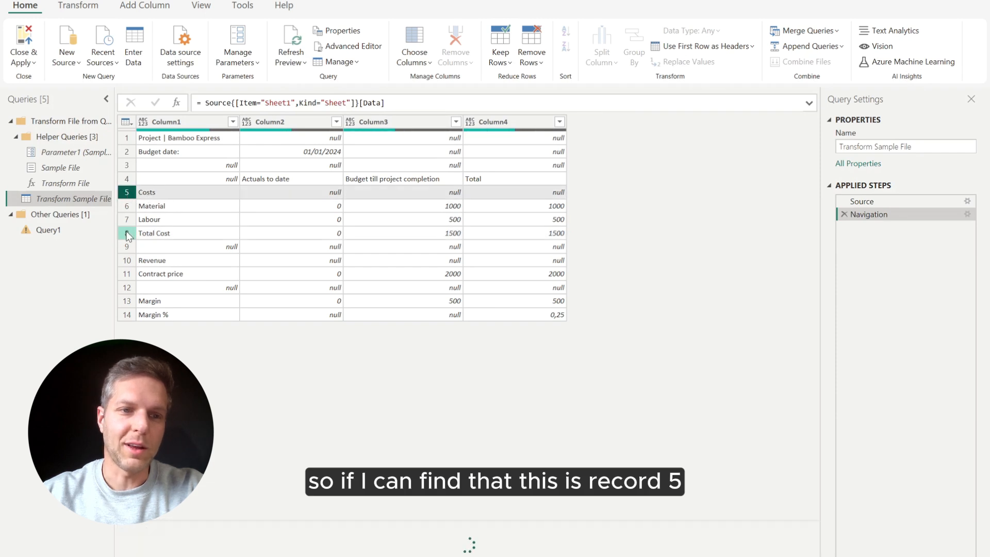
{"action": "left_click", "coordinate": [129, 236]}
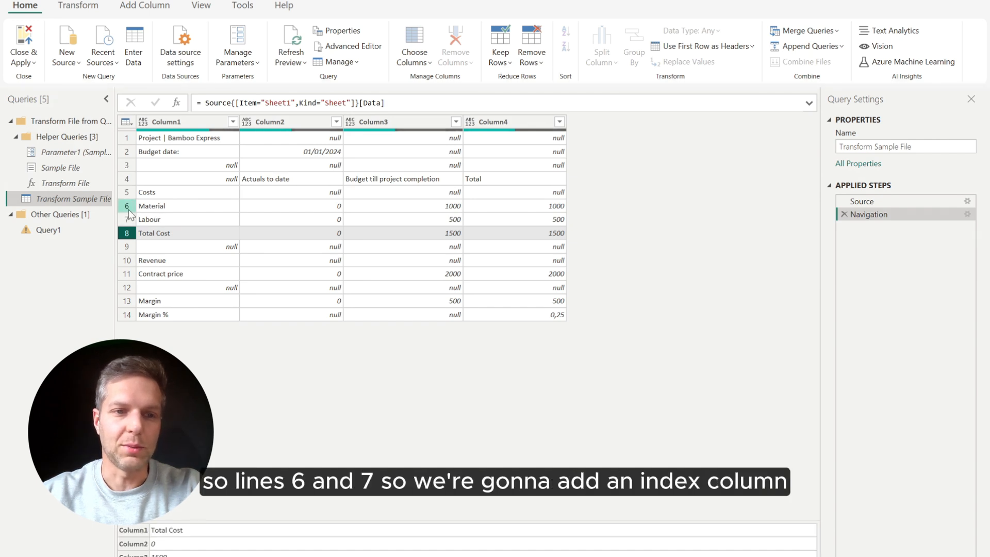
Add an index column starting from 0 to the Transform Sample File query
{"action": "left_click", "coordinate": [146, 195]}
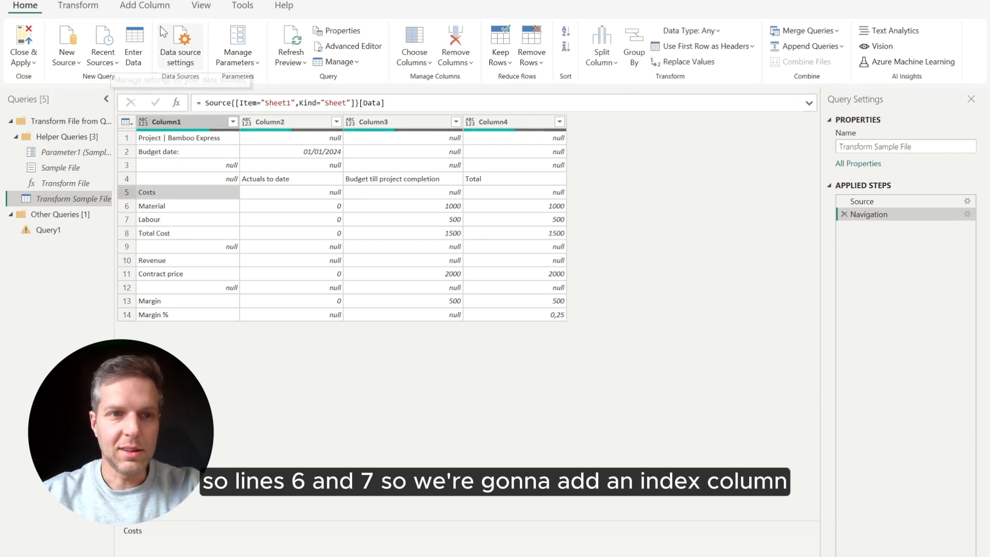
{"action": "left_click", "coordinate": [148, 6]}
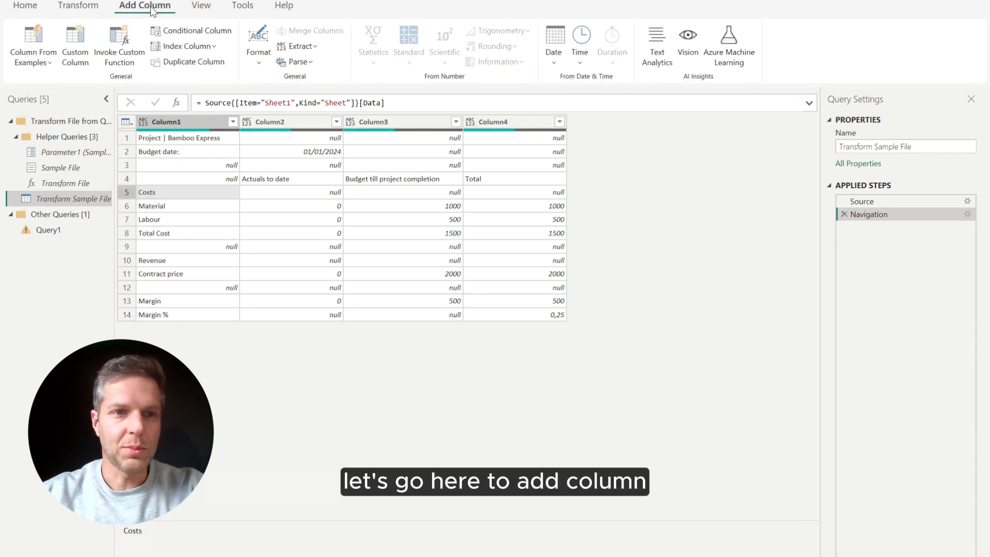
{"action": "left_click", "coordinate": [211, 49]}
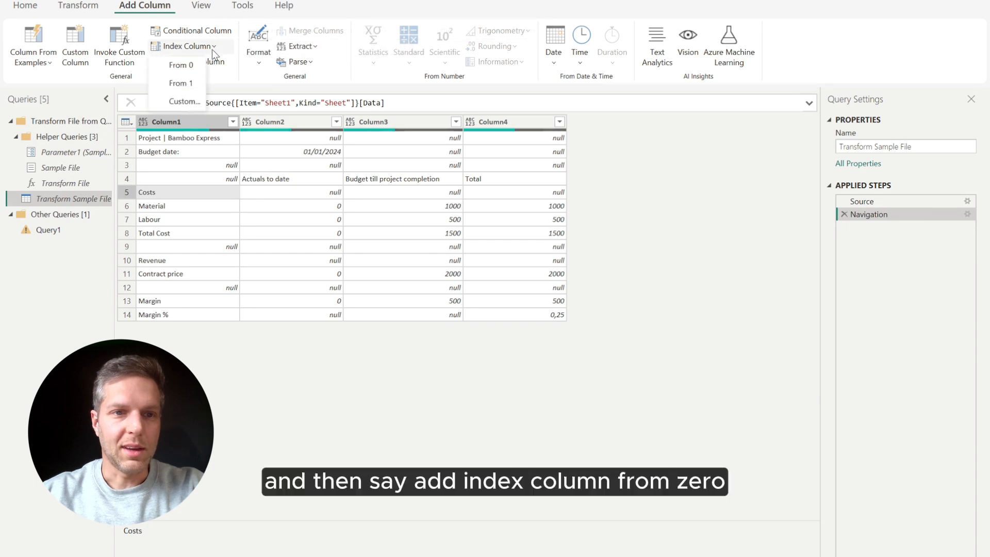
{"action": "left_click", "coordinate": [189, 67]}
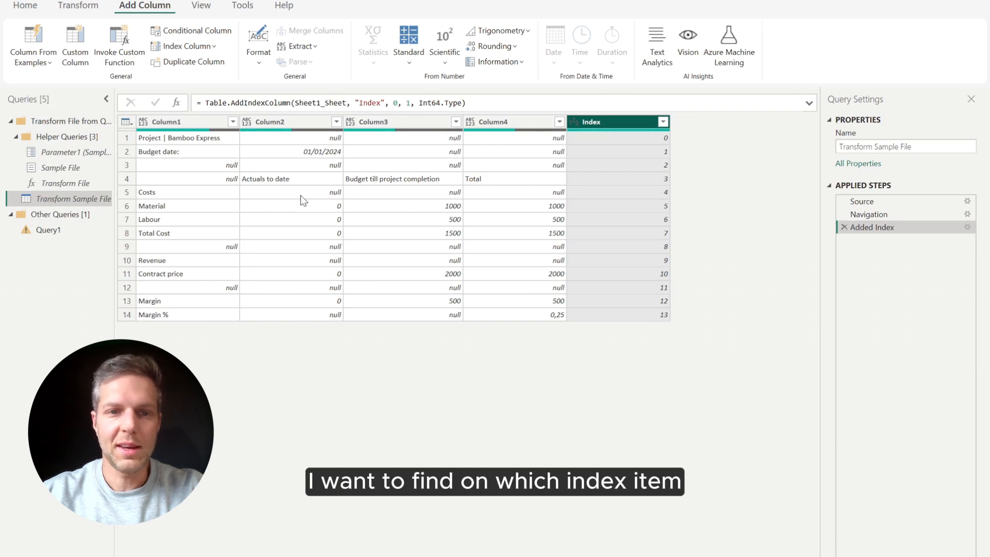
Insert a custom step after Added Index for locating the Costs row
{"action": "left_click", "coordinate": [131, 193]}
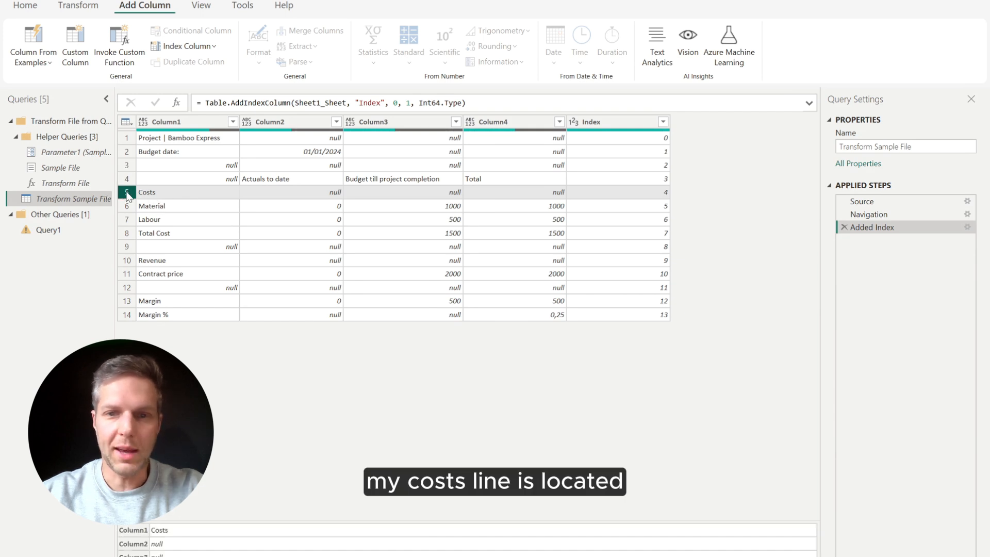
{"action": "right_click", "coordinate": [869, 230]}
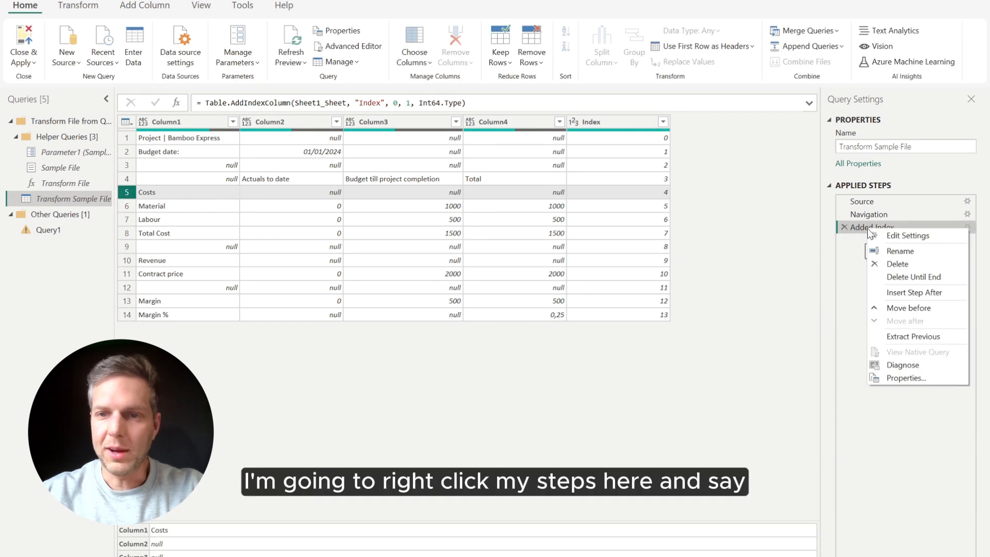
{"action": "left_click", "coordinate": [923, 297]}
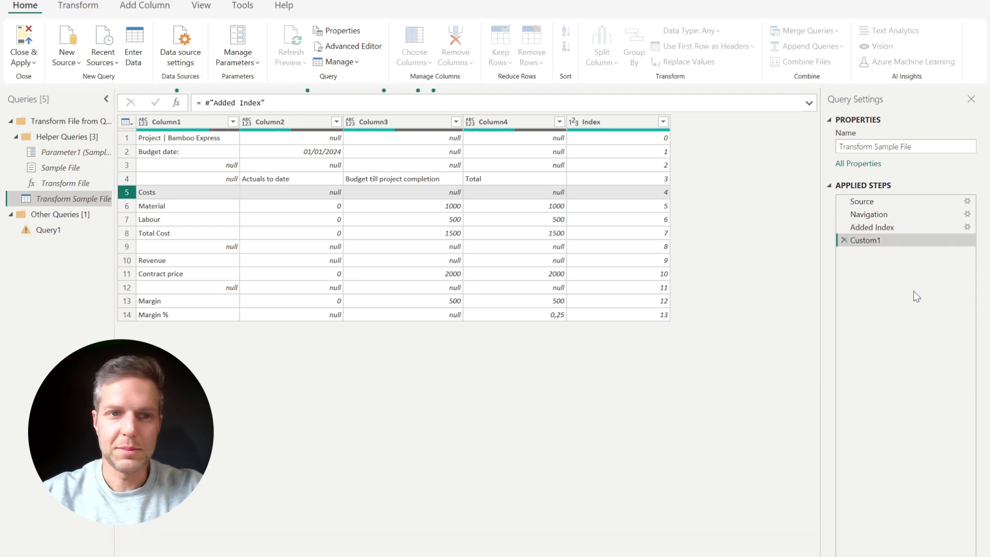
Define the custom step in the query code as FindCostsTitlePosition = Table.SelectRows(#"Added Index", each ([Column1] = "Costs"))[Index]{0}
{"action": "left_click", "coordinate": [342, 50]}
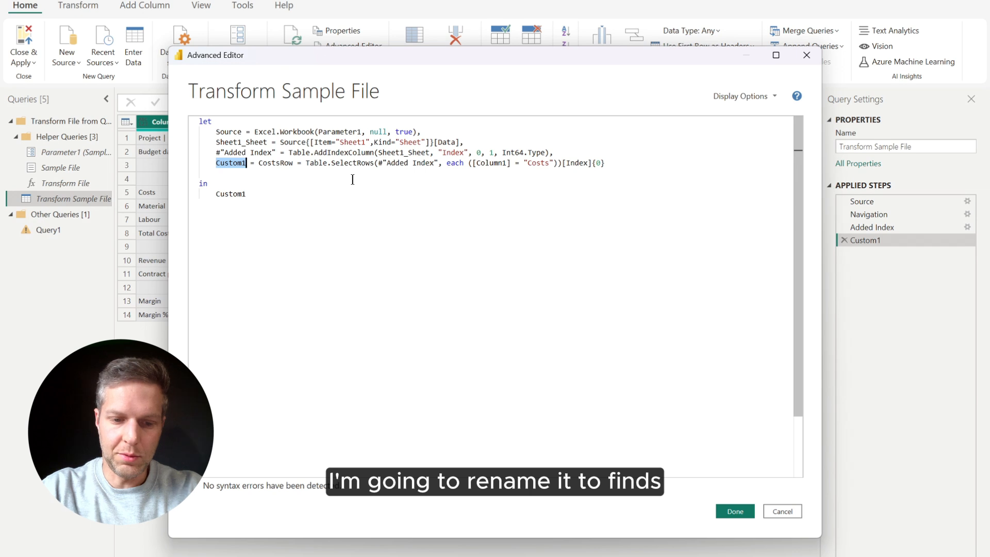
{"action": "type", "text": "FindCos"}
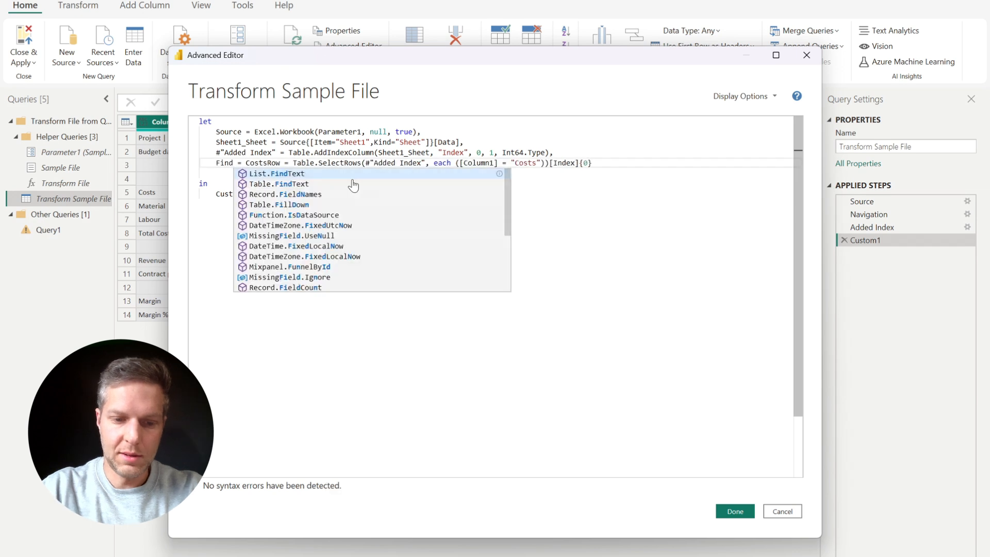
{"action": "type", "text": "tsTitle"}
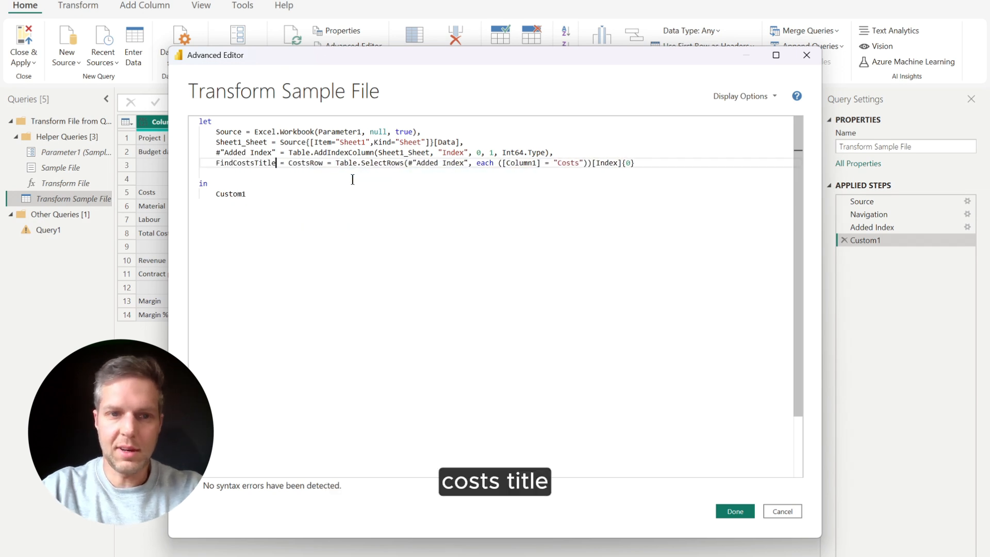
{"action": "type", "text": "Position"}
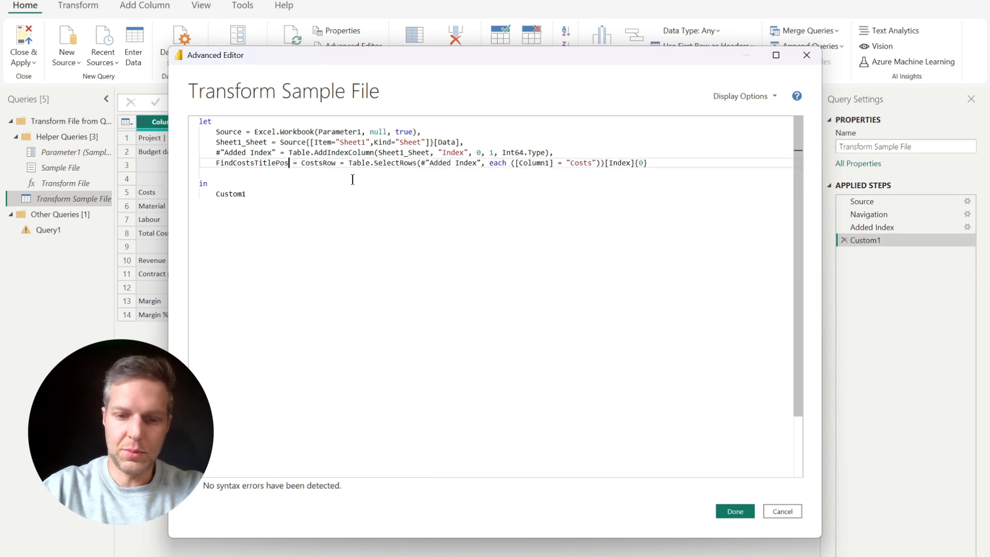
{"action": "key", "text": "Delete"}
{"action": "key", "text": "Delete"}
{"action": "key", "text": "Delete"}
{"action": "key", "text": "Delete"}
{"action": "key", "text": "Delete"}
{"action": "key", "text": "Delete"}
{"action": "key", "text": "Delete"}
{"action": "key", "text": "Delete"}
{"action": "key", "text": "Delete"}
{"action": "key", "text": "Delete"}
{"action": "key", "text": "Delete"}
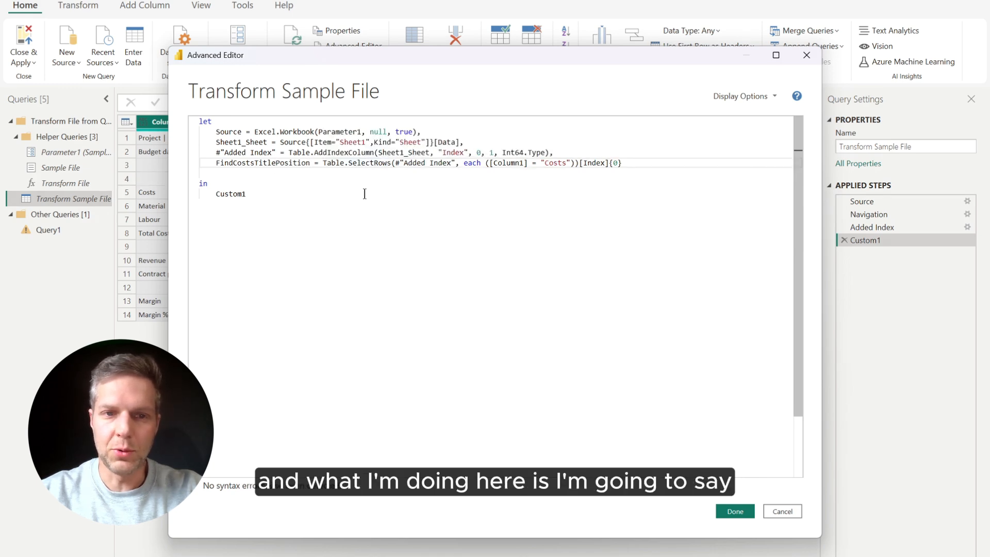
Make the query return FindCostsTitlePosition and apply the code changes
{"action": "mouse_move", "coordinate": [334, 163]}
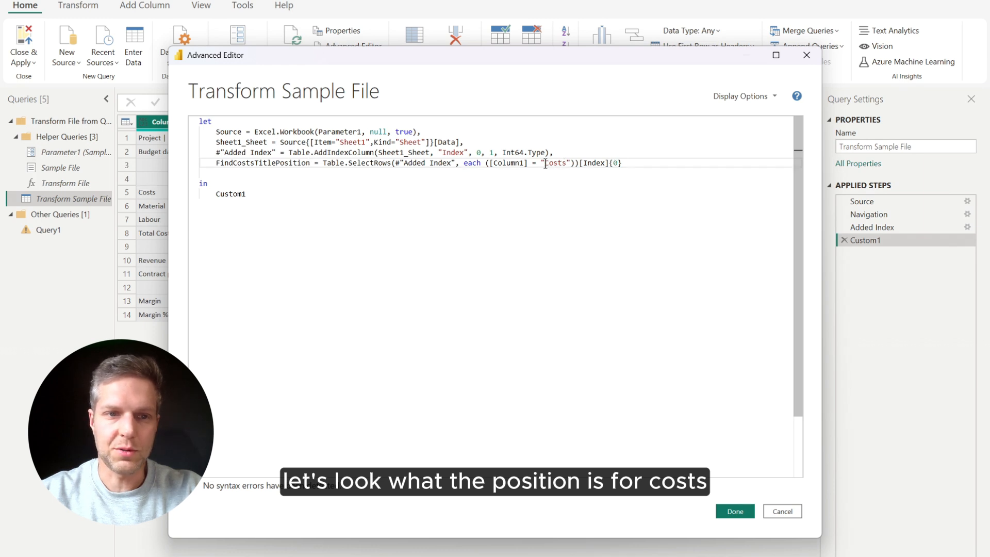
{"action": "double_click", "coordinate": [233, 194]}
{"action": "type", "text": "FindCostsTitlePosition"}
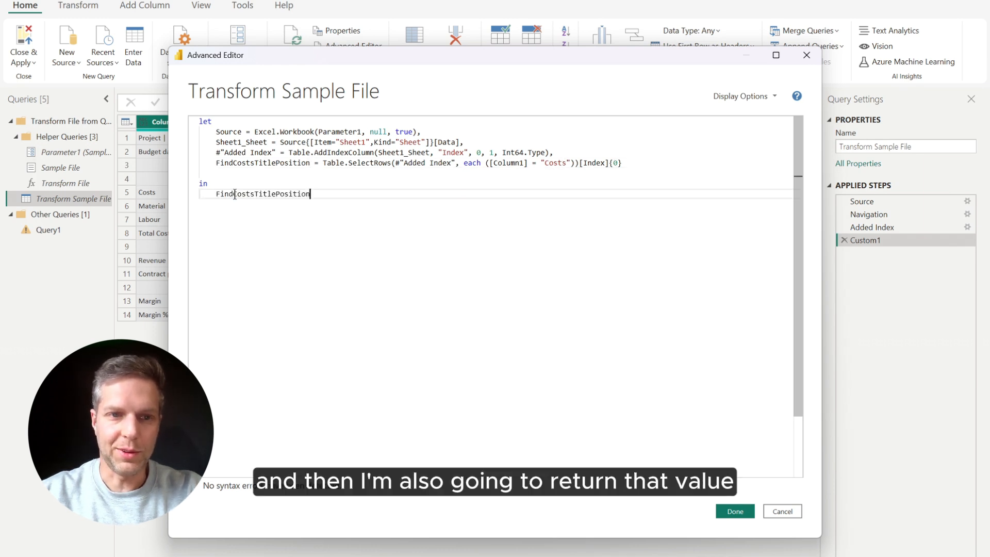
{"action": "left_click", "coordinate": [736, 513]}
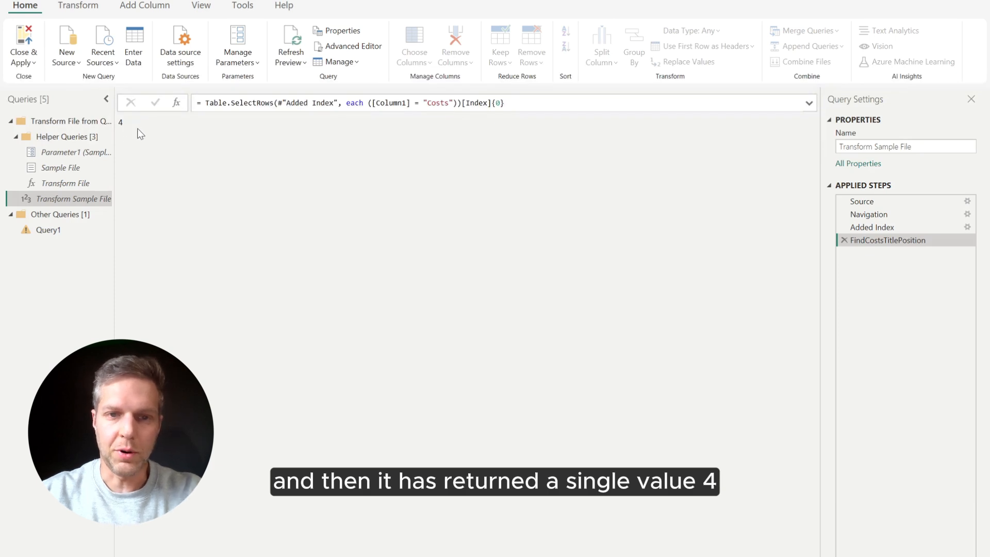
Duplicate the FindCostsTitlePosition line in the query code, name the copy FindTotalCostTitlePosition, and separate the two lines with a comma
{"action": "left_click", "coordinate": [875, 227]}
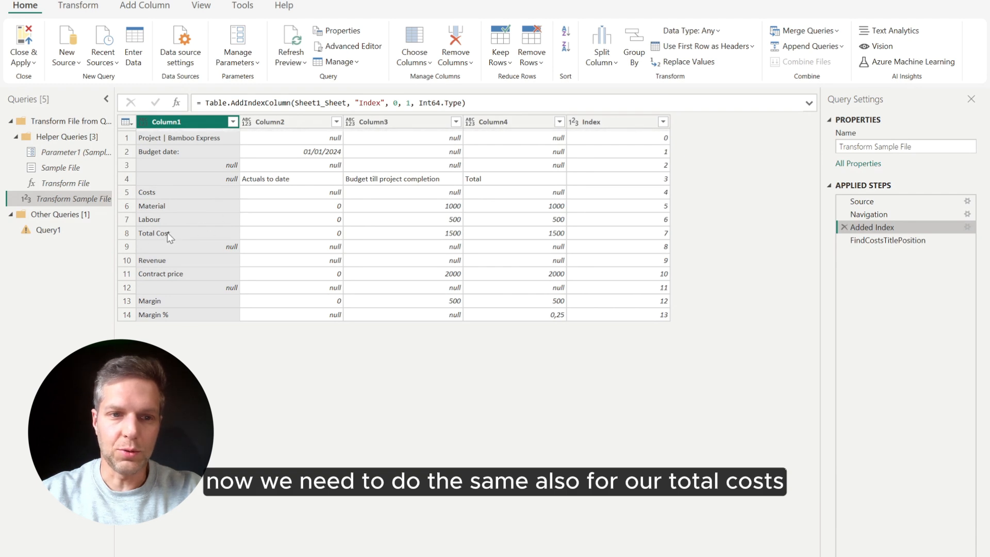
{"action": "left_click", "coordinate": [355, 51]}
{"action": "left_click_drag", "start_coordinate": [216, 163], "coordinate": [624, 164]}
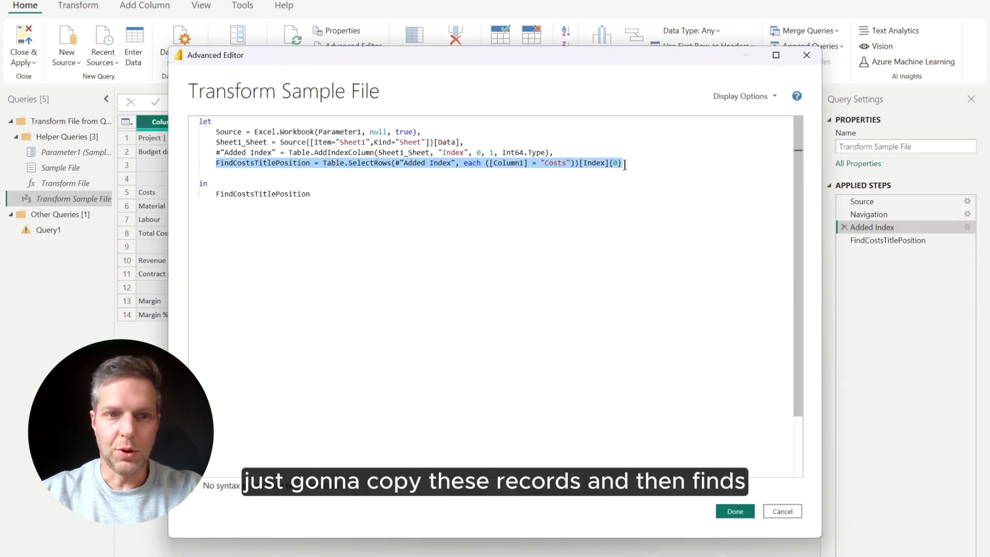
{"action": "key", "text": "ctrl+c"}
{"action": "left_click", "coordinate": [236, 172]}
{"action": "key", "text": "ctrl+v"}
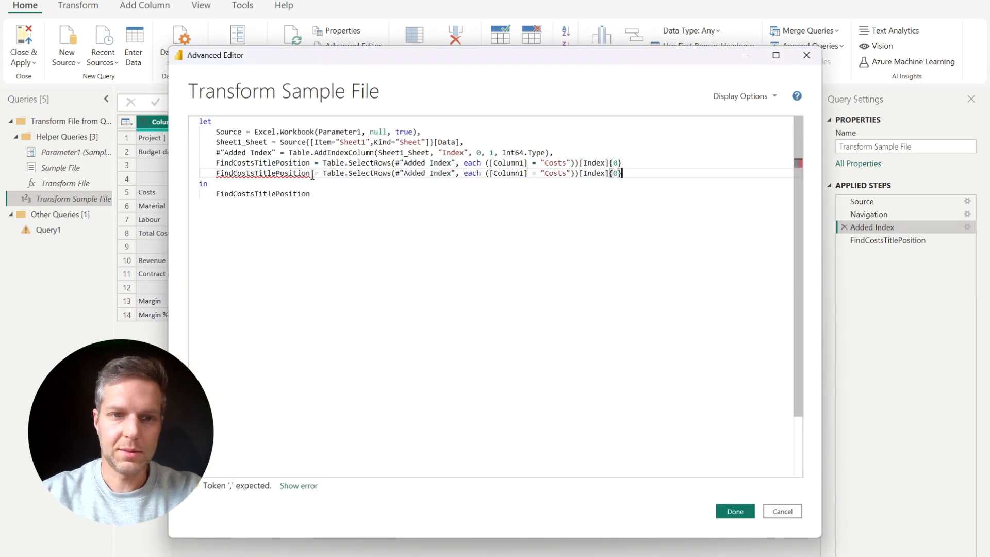
{"action": "left_click", "coordinate": [251, 174]}
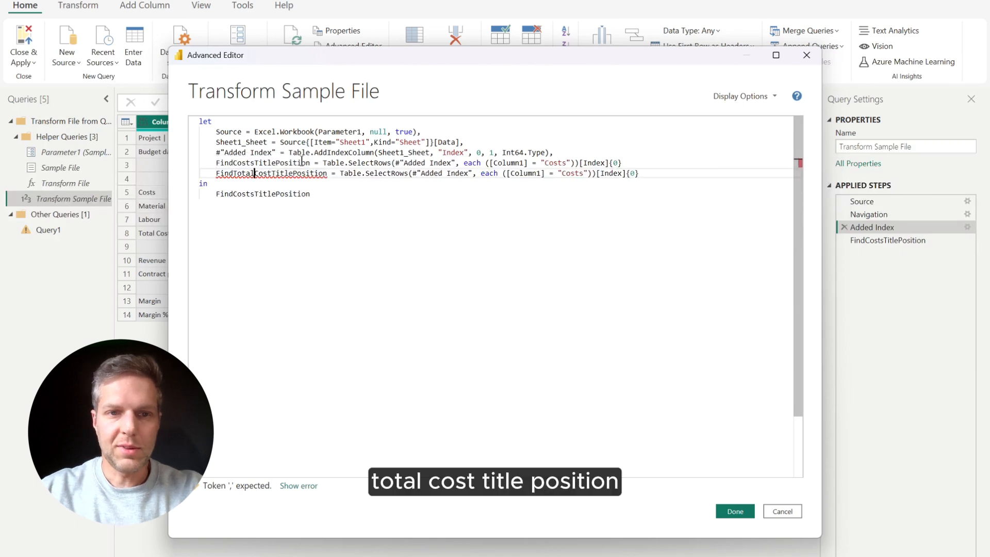
{"action": "left_click", "coordinate": [333, 181]}
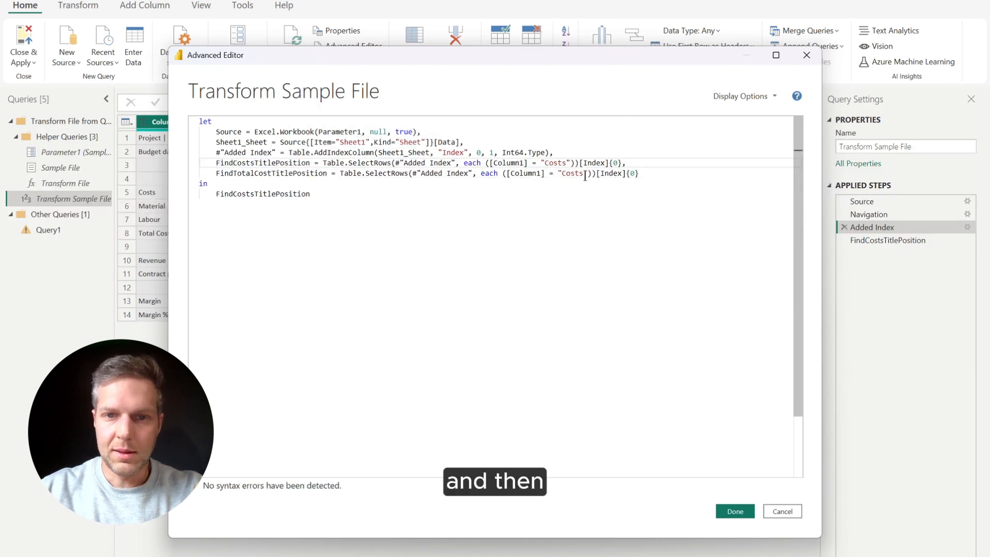
Change the Column1 value matched in the FindTotalCostTitlePosition line to "Total Cost"
{"action": "left_click", "coordinate": [585, 174]}
{"action": "key", "text": "BackSpace"}
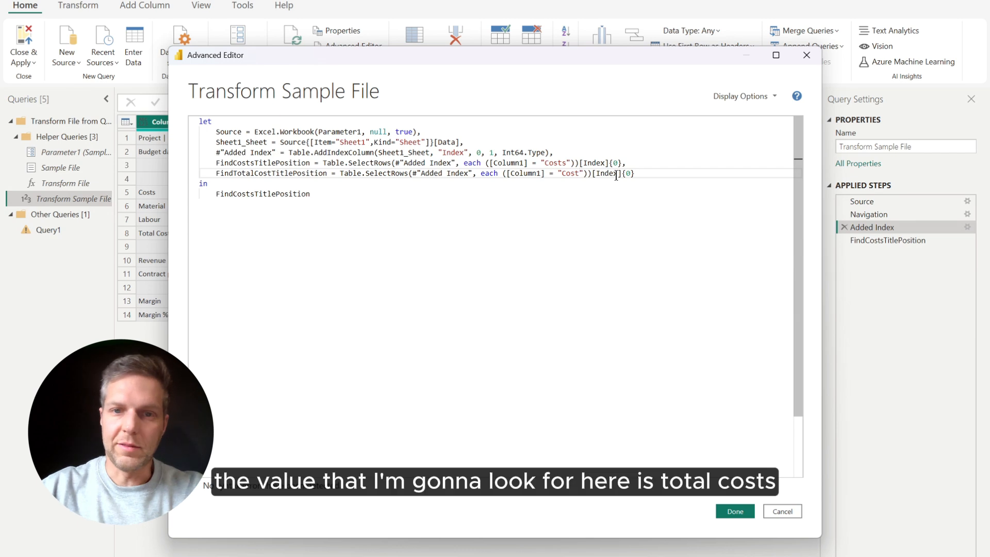
{"action": "key", "text": "ctrl+Left"}
{"action": "type", "text": "To"}
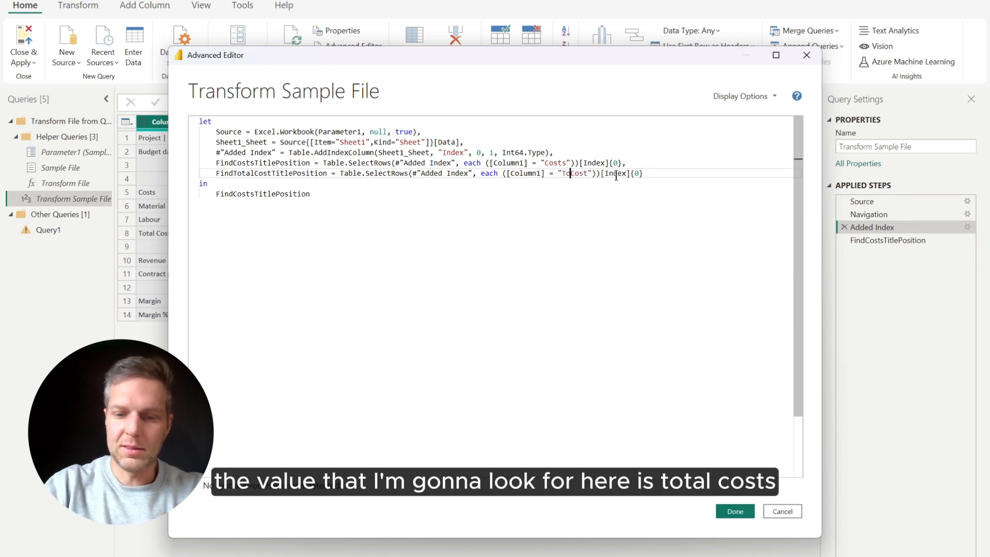
{"action": "type", "text": "tal"}
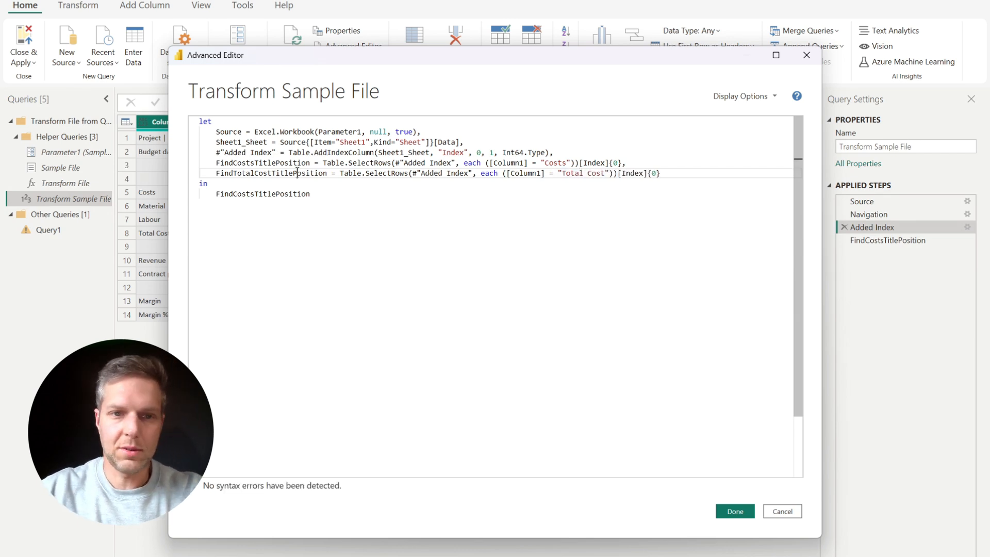
Set FindTotalCostTitlePosition as the query's returned value and apply the edited code
{"action": "double_click", "coordinate": [269, 174]}
{"action": "left_click", "coordinate": [267, 194]}
{"action": "double_click", "coordinate": [268, 195]}
{"action": "key", "text": "ctrl+v"}
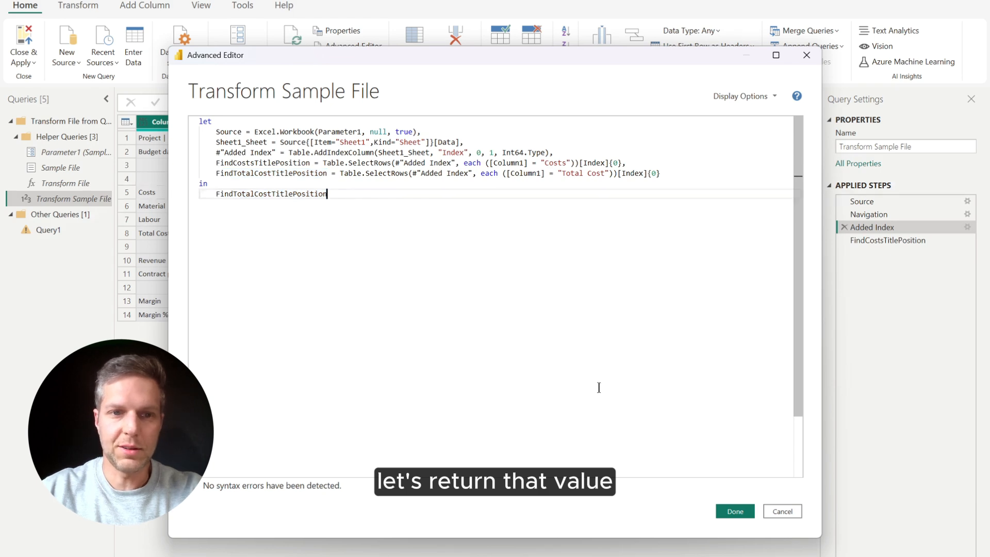
{"action": "left_click", "coordinate": [736, 512]}
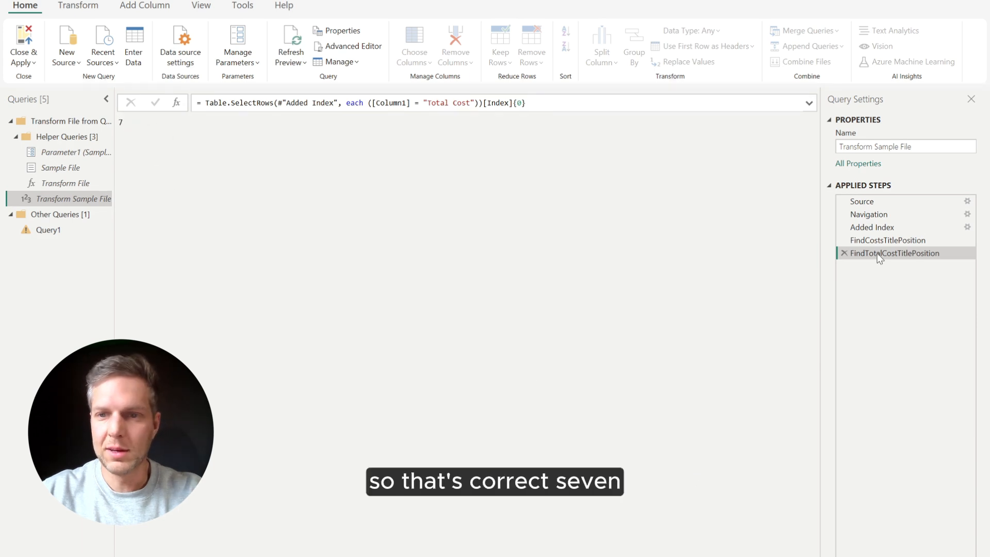
Check the index positions of the Costs and Total Cost rows in the Added Index step
{"action": "left_click", "coordinate": [862, 228]}
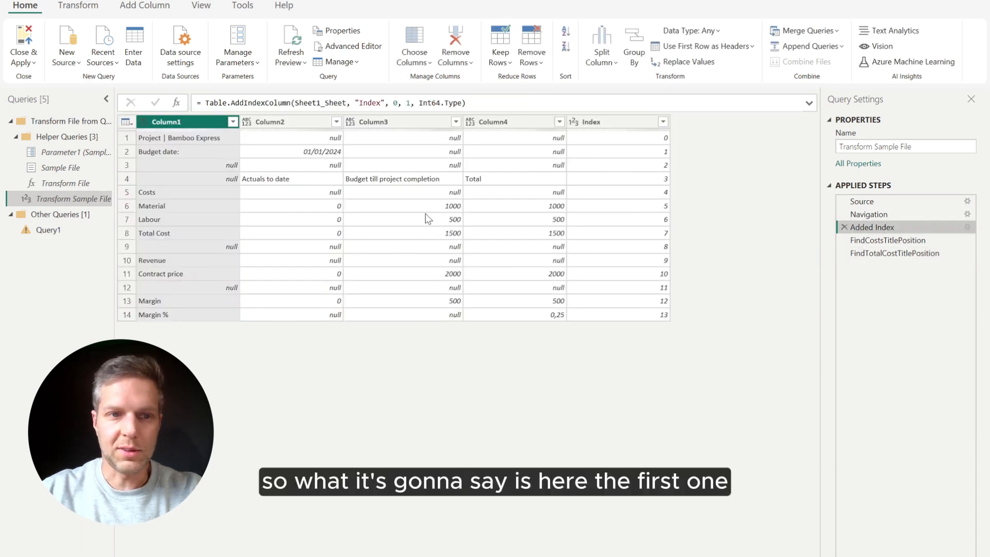
{"action": "left_click", "coordinate": [125, 193]}
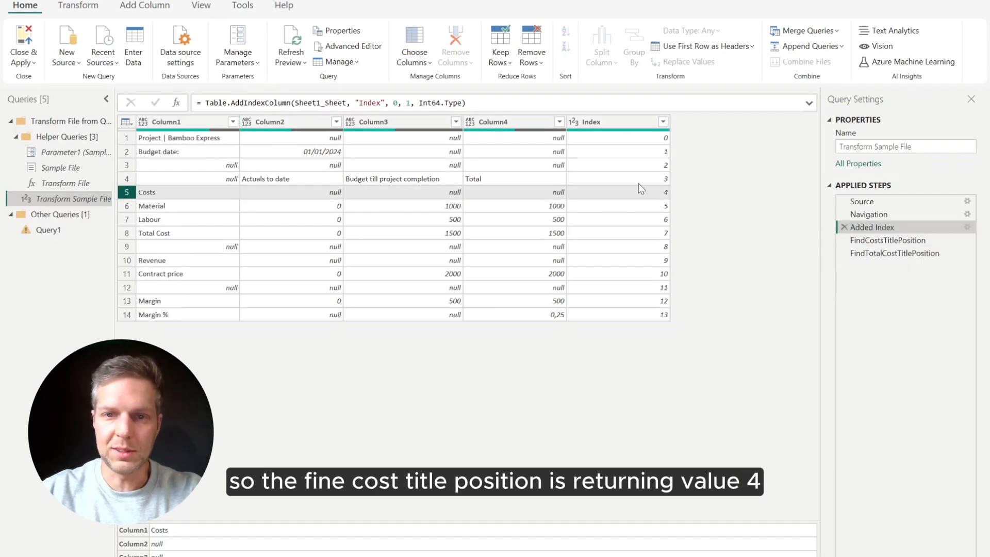
{"action": "left_click", "coordinate": [127, 233]}
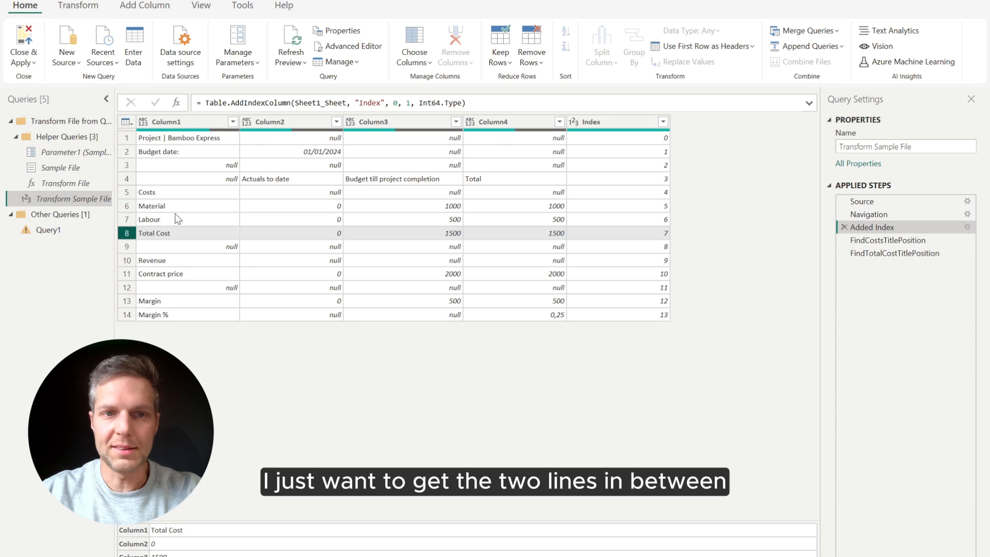
Add the code line CostsTable = Table.Range(#"Added Index", FindCostsTitlePosition + 1, FindTotalCostTitlePosition - FindCostsTitlePosition - 1) after the Total Cost position line
{"action": "left_click", "coordinate": [363, 48]}
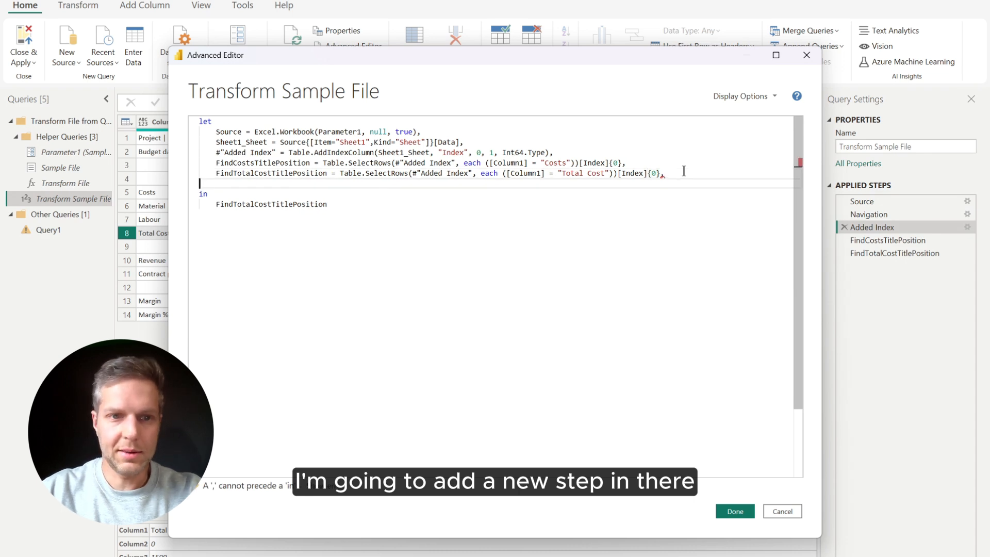
{"action": "key", "text": "ctrl+v"}
{"action": "left_click", "coordinate": [236, 184]}
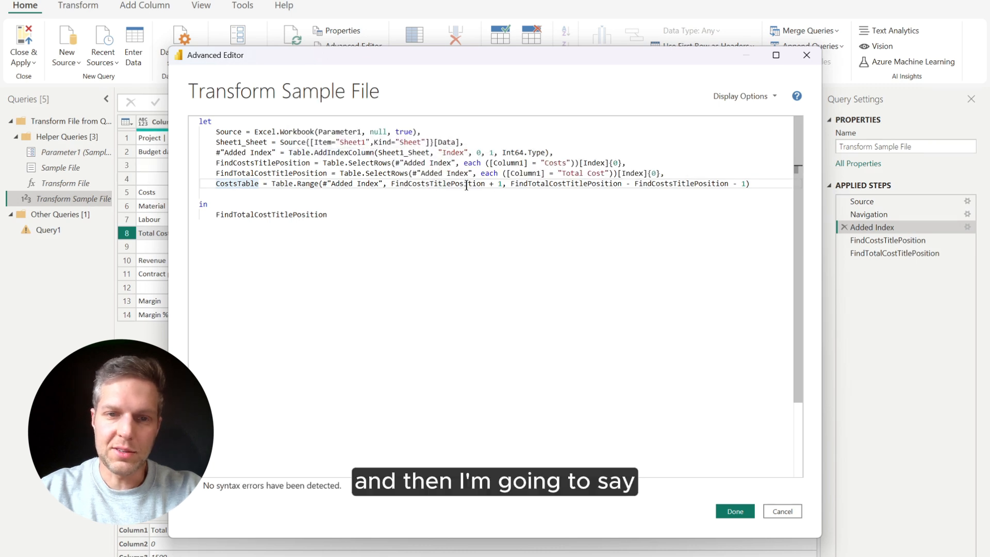
Examine the start offset and row count arguments of the CostsTable Table.Range expression
{"action": "left_click", "coordinate": [438, 184]}
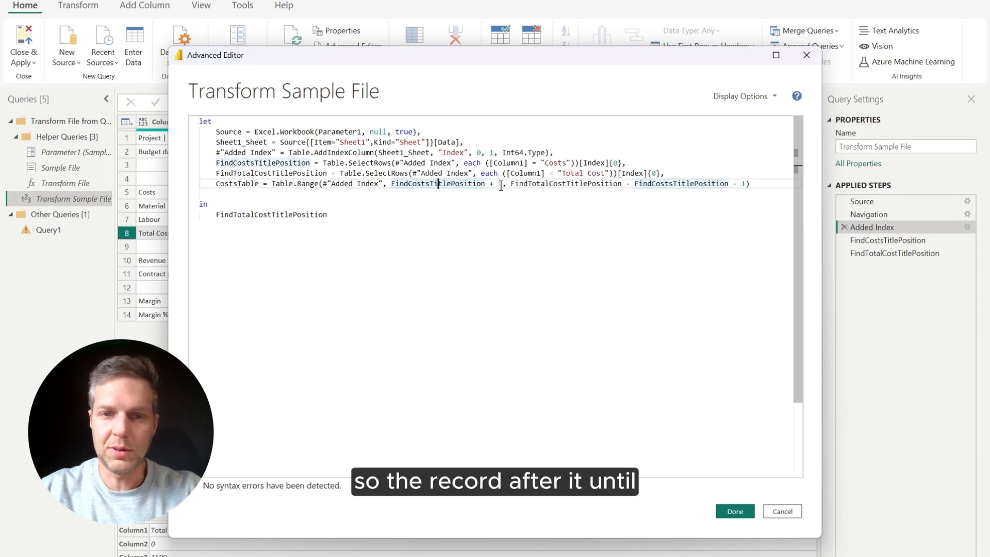
{"action": "left_click", "coordinate": [570, 184]}
{"action": "left_click_drag", "start_coordinate": [509, 184], "coordinate": [728, 181]}
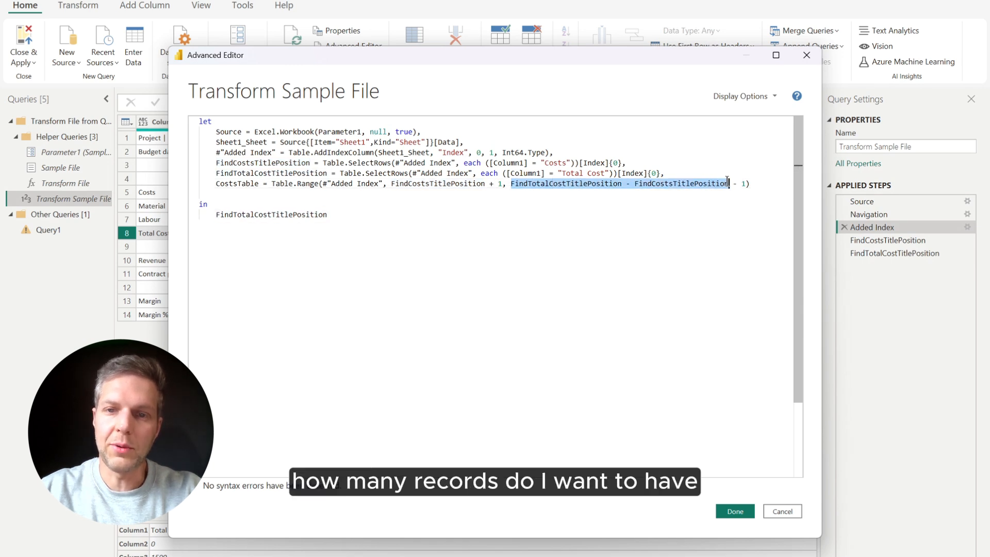
{"action": "left_click", "coordinate": [557, 184]}
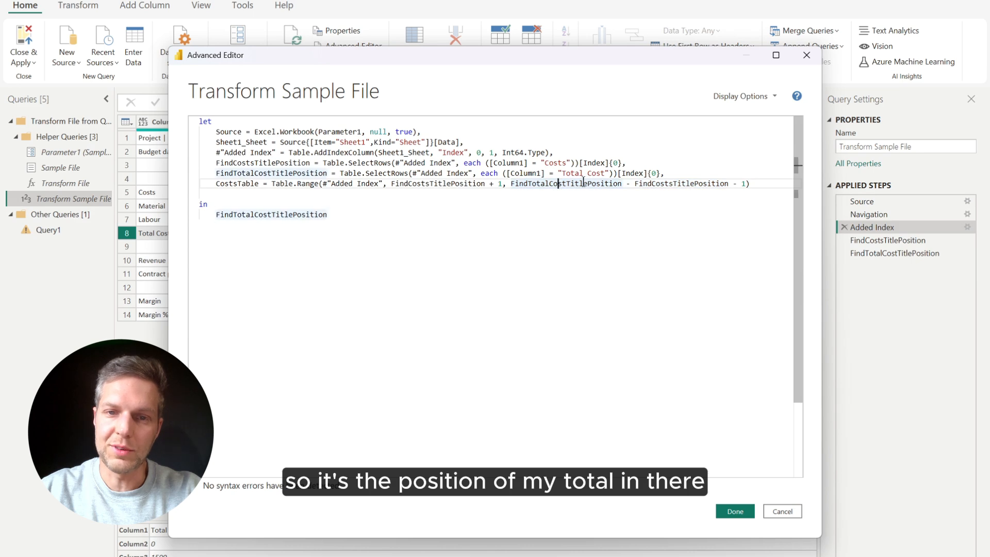
{"action": "mouse_move", "coordinate": [588, 184]}
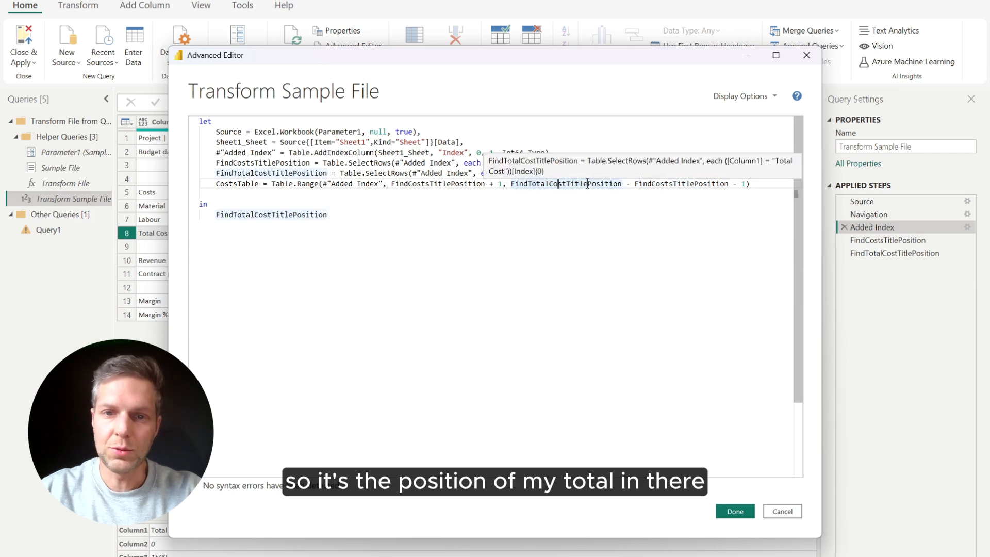
{"action": "left_click", "coordinate": [673, 185]}
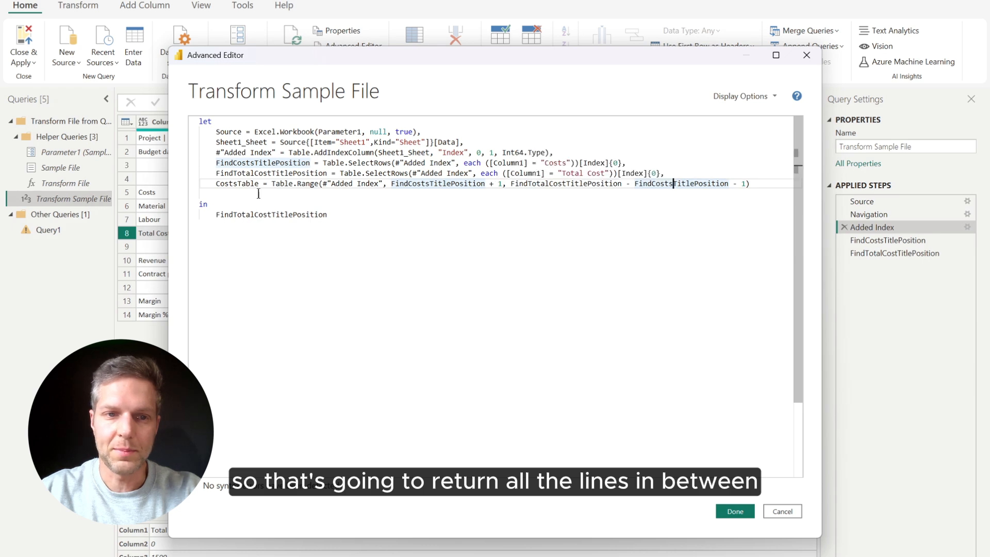
Set CostsTable as the Transform Sample File query's returned value and apply the edited code
{"action": "double_click", "coordinate": [243, 184]}
{"action": "double_click", "coordinate": [247, 214]}
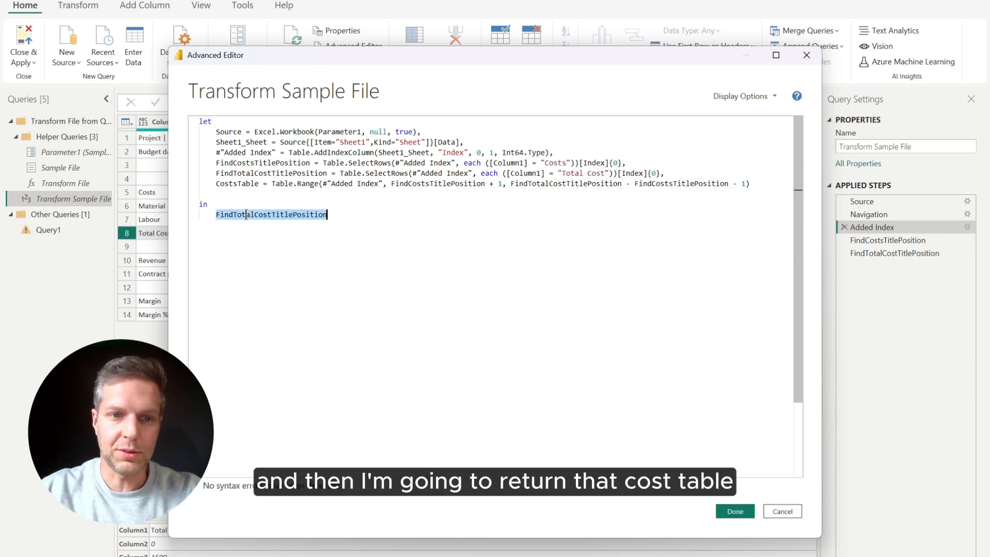
{"action": "key", "text": "ctrl+v"}
{"action": "left_click", "coordinate": [736, 511]}
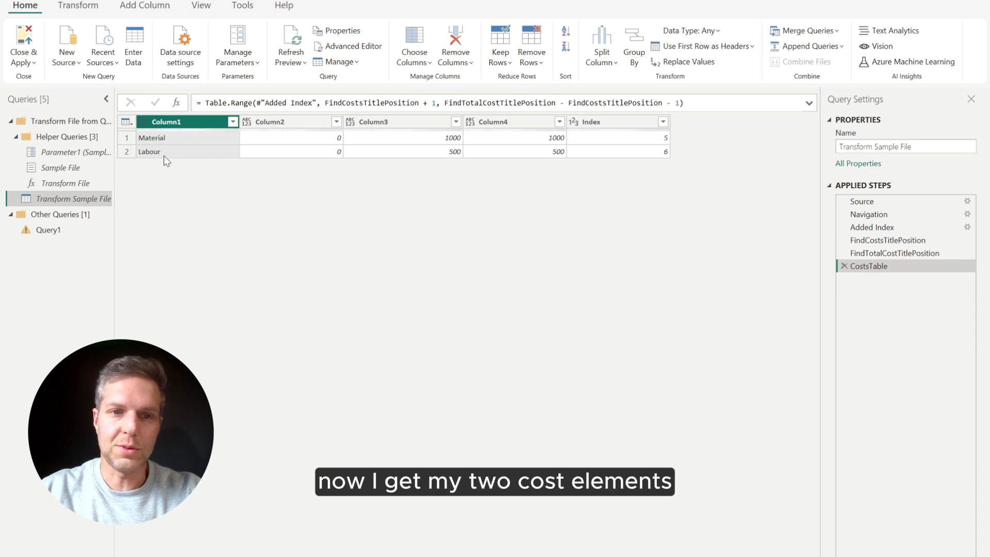
Remove the Index column from the extracted costs table
{"action": "left_click", "coordinate": [621, 122]}
{"action": "right_click", "coordinate": [621, 121]}
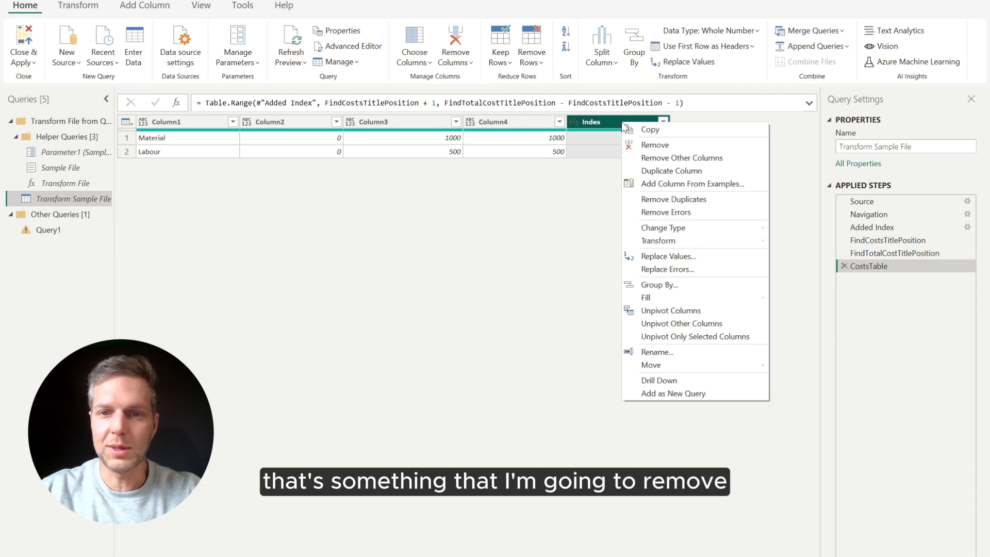
{"action": "left_click", "coordinate": [659, 146]}
Rename Column1 to Cost Item and Column2 to Actuals in the costs table
{"action": "double_click", "coordinate": [171, 125]}
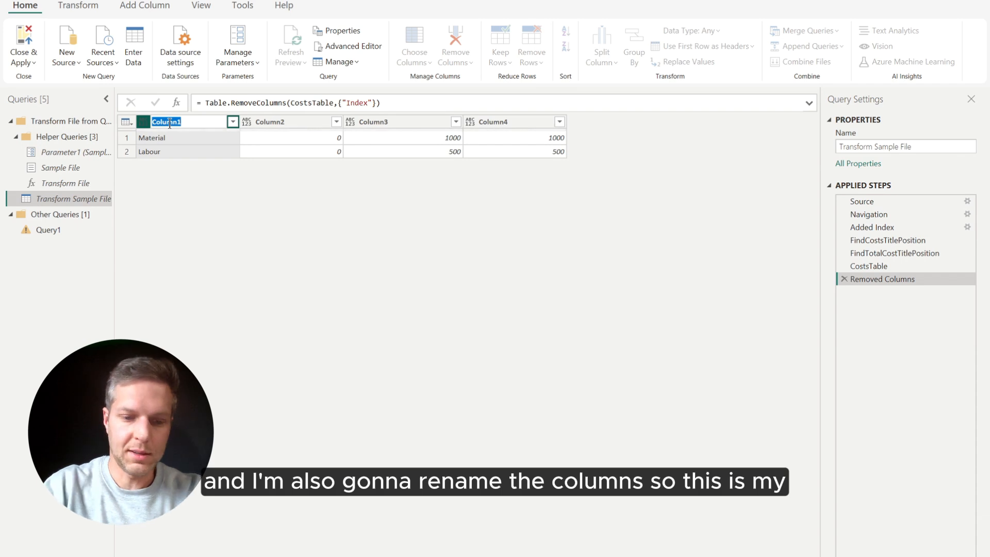
{"action": "type", "text": "Cost"}
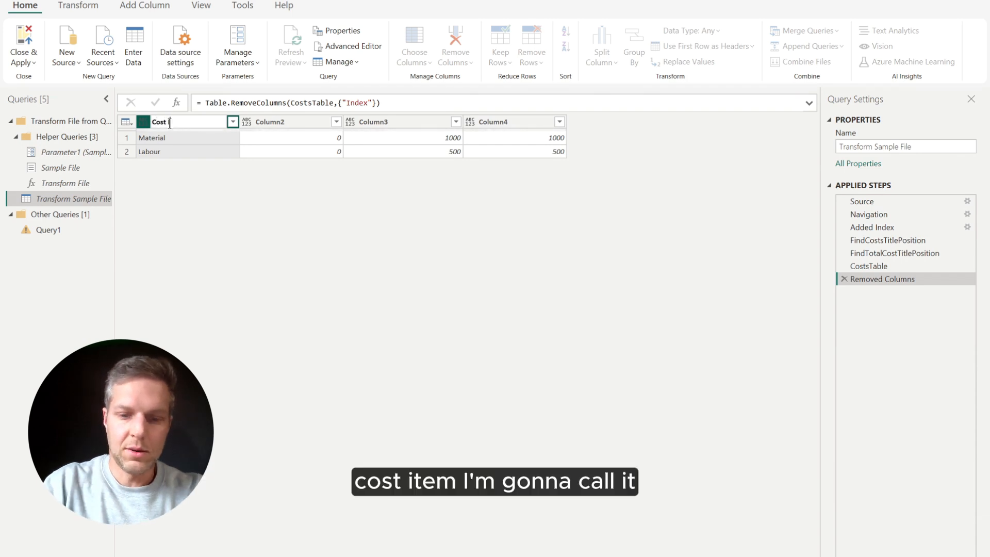
{"action": "type", "text": " Item"}
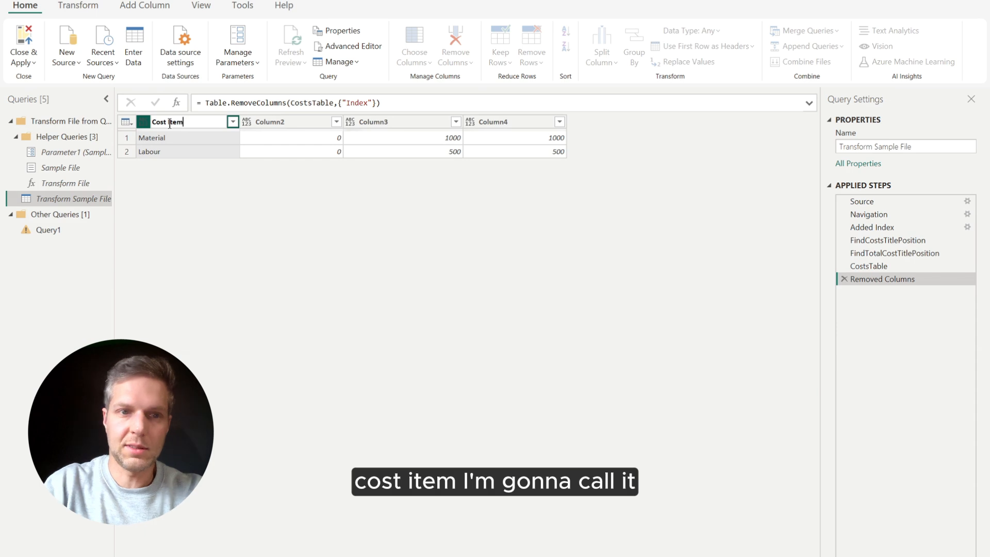
{"action": "key", "text": "Return"}
{"action": "double_click", "coordinate": [279, 121]}
{"action": "type", "text": "Act"}
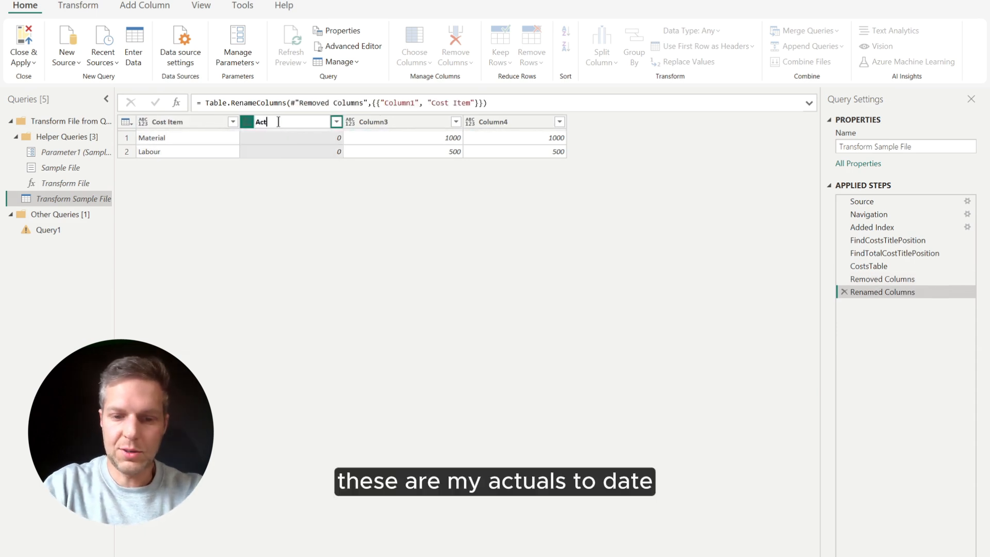
{"action": "type", "text": "uals"}
{"action": "key", "text": "Return"}
Rename Column3 to Budget to completion and Column4 to Total in the costs table
{"action": "double_click", "coordinate": [405, 122]}
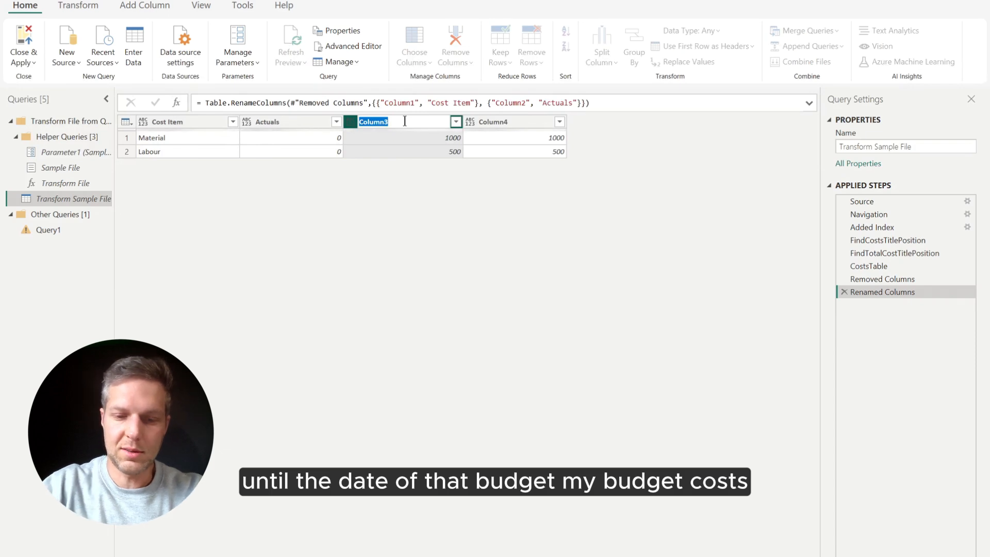
{"action": "type", "text": "Budget"}
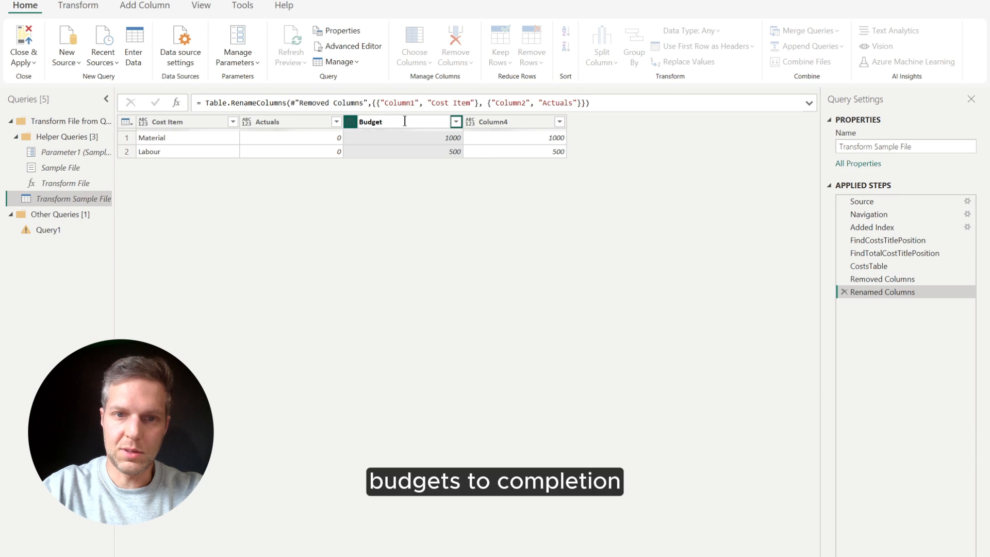
{"action": "type", "text": " to com"}
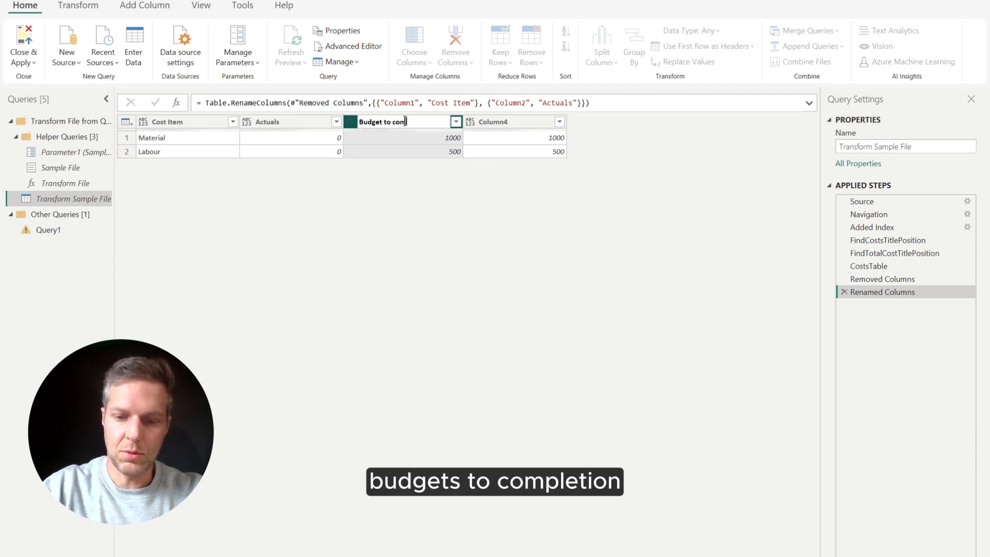
{"action": "type", "text": "pletion"}
{"action": "key", "text": "Return"}
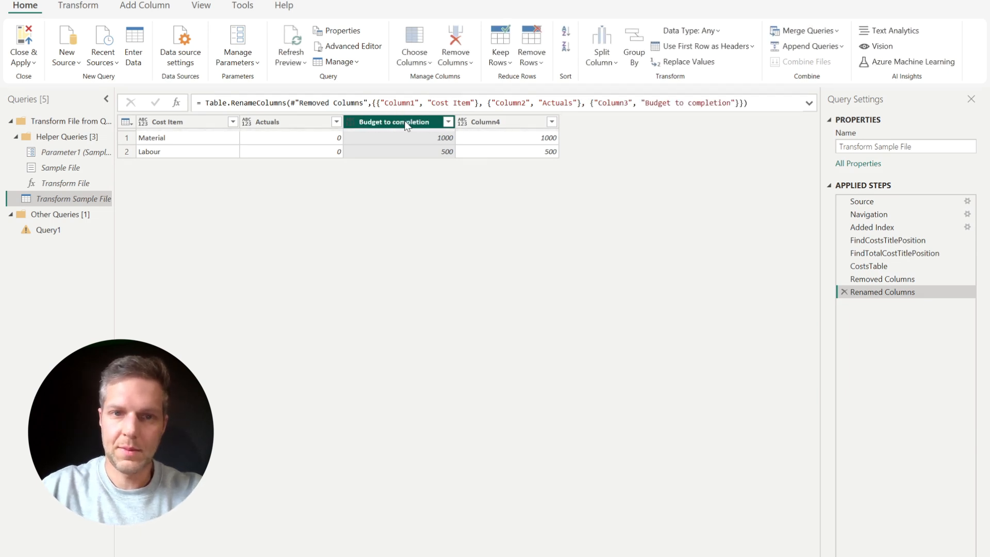
{"action": "double_click", "coordinate": [513, 124]}
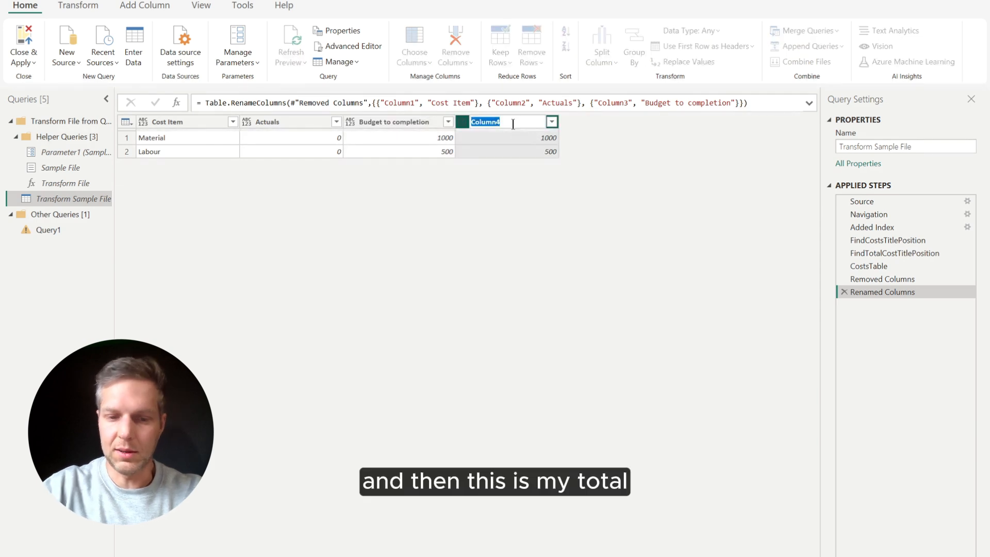
{"action": "type", "text": "Total"}
{"action": "key", "text": "Return"}
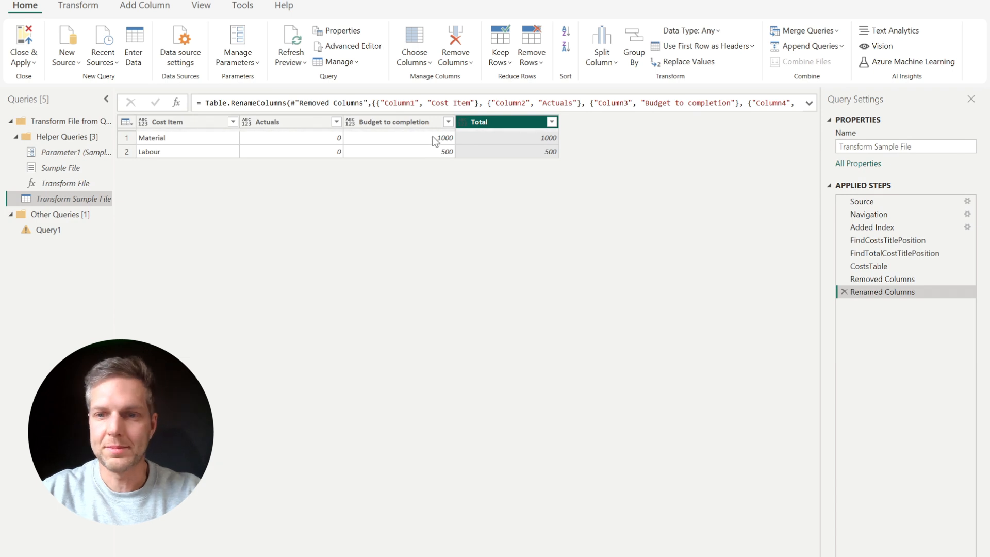
Set the data type of the Cost Item column to Text
{"action": "left_click", "coordinate": [200, 124]}
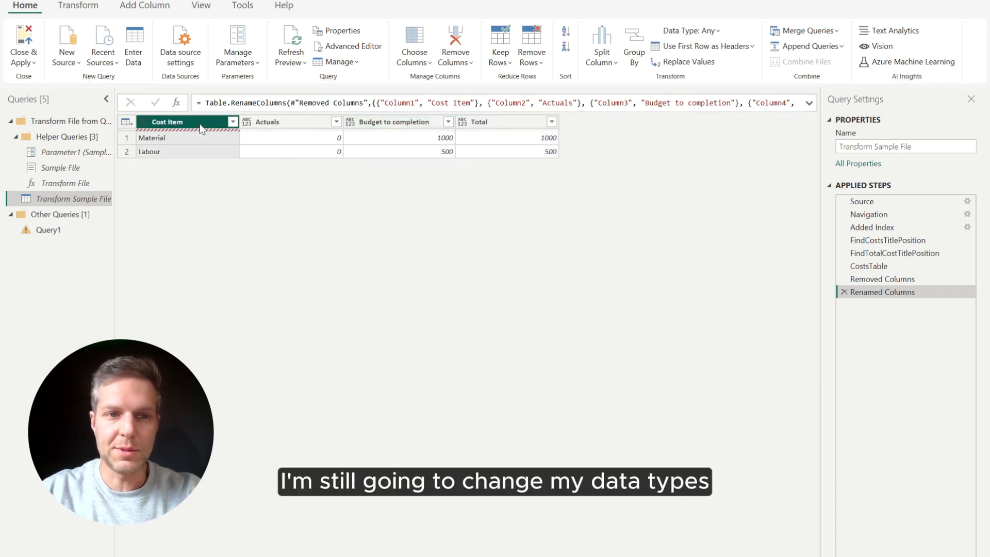
{"action": "left_click", "coordinate": [705, 32]}
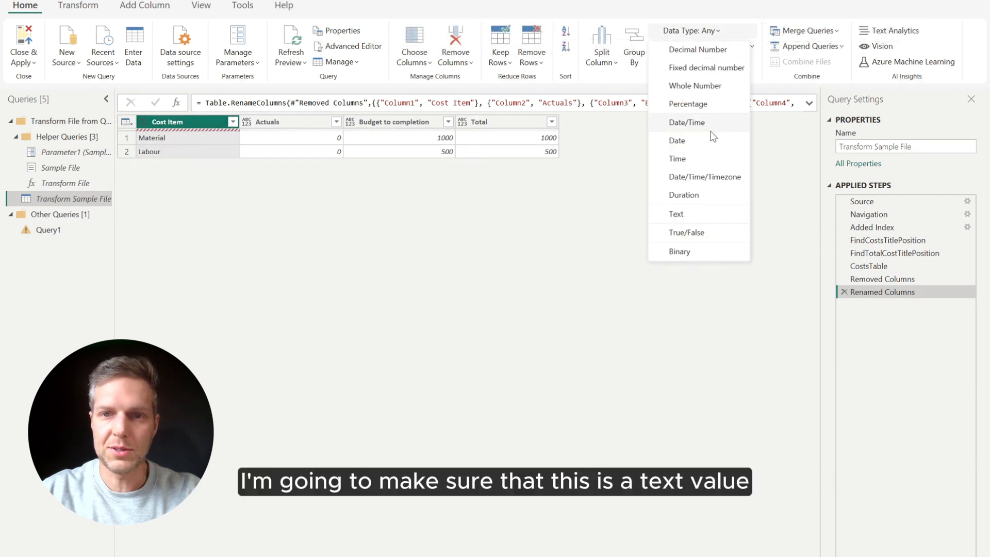
{"action": "left_click", "coordinate": [700, 215]}
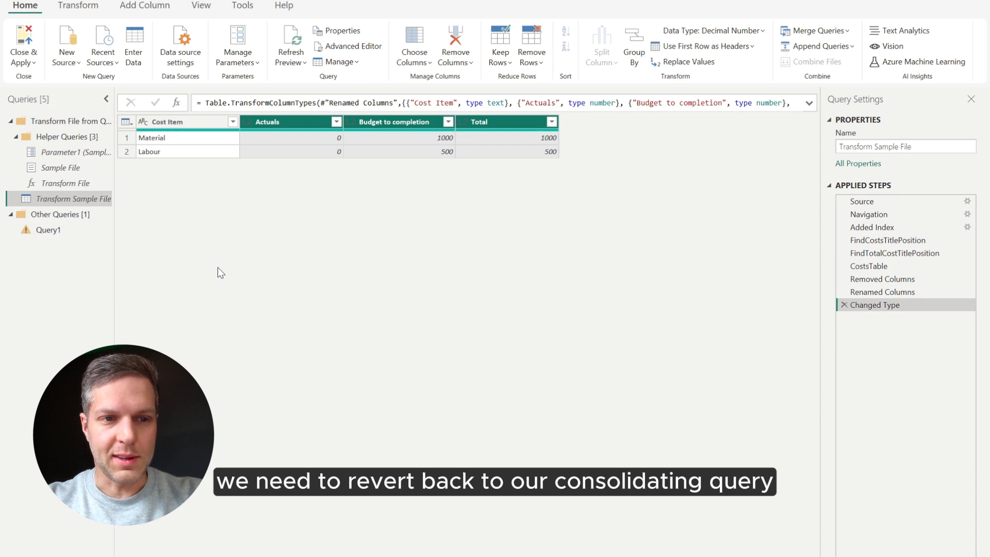
Examine Query1's applied steps one by one, from Source through Expanded Table Column1, to trace where the query breaks
{"action": "left_click", "coordinate": [56, 232]}
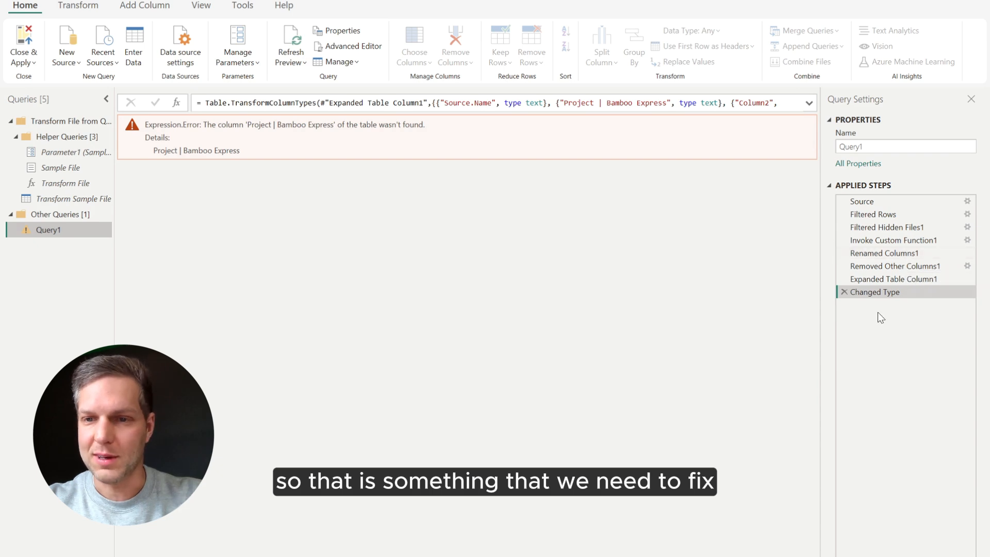
{"action": "left_click", "coordinate": [896, 200]}
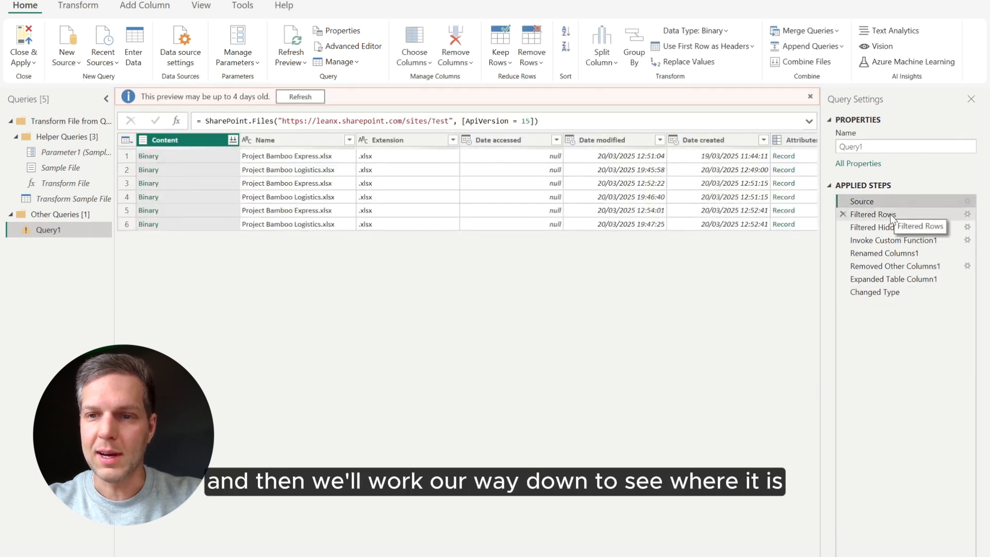
{"action": "left_click", "coordinate": [890, 214]}
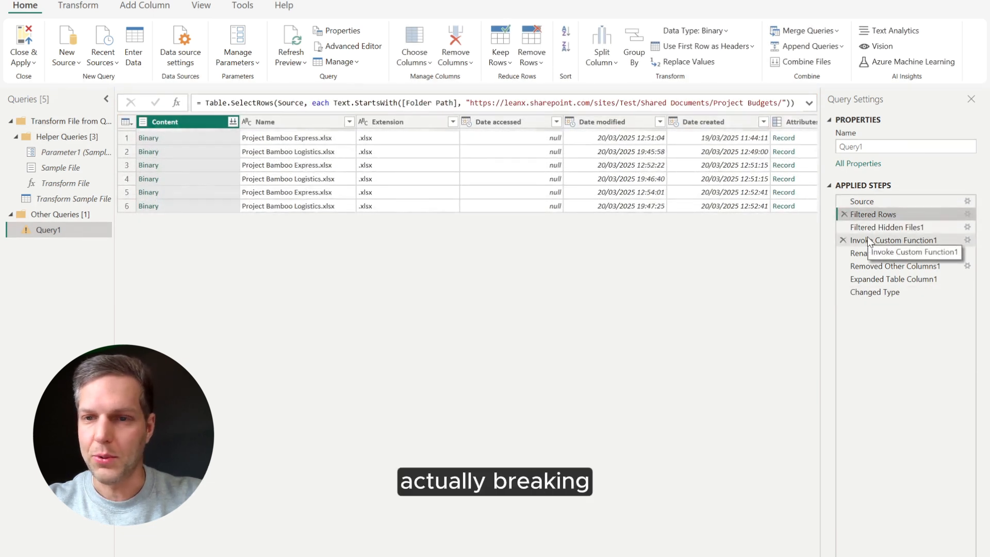
{"action": "left_click", "coordinate": [870, 240]}
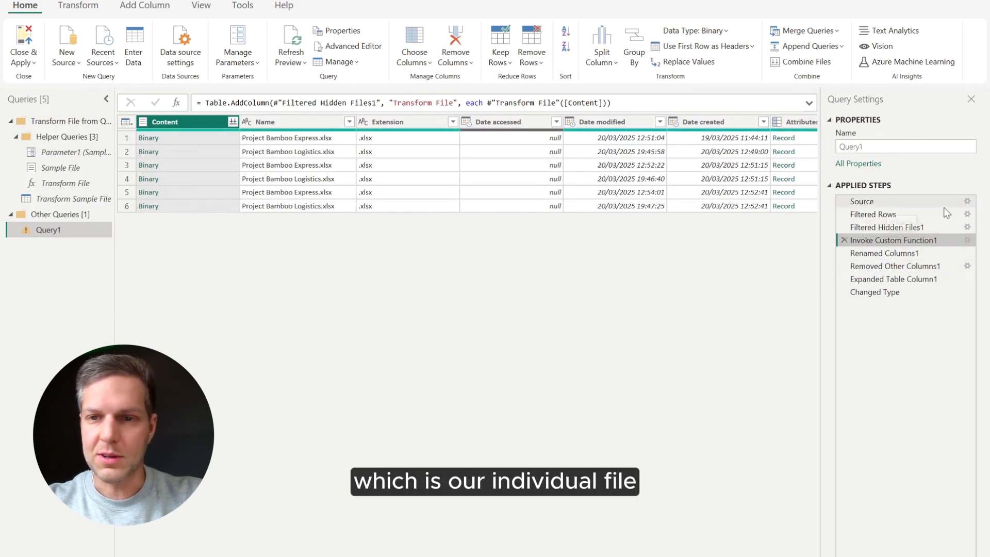
{"action": "left_click", "coordinate": [938, 257]}
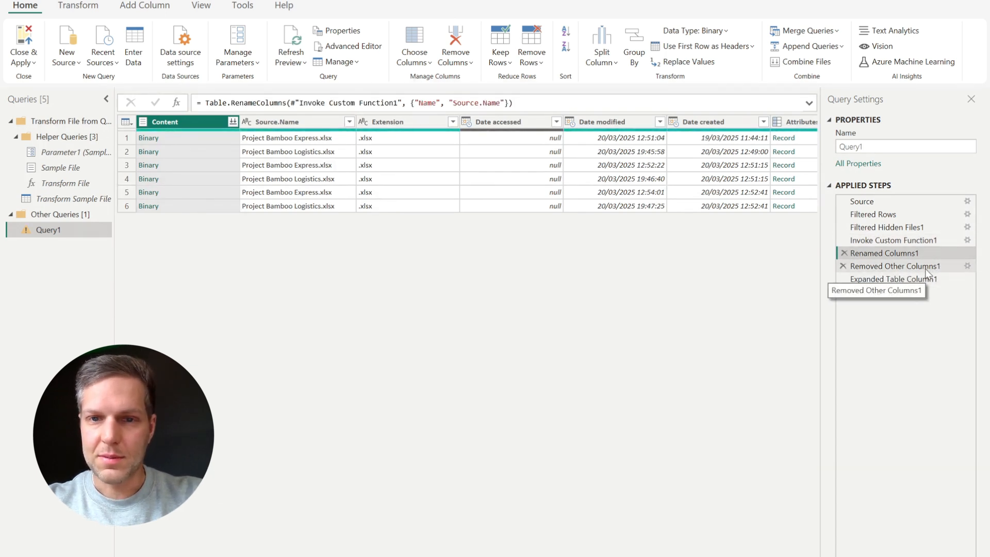
{"action": "left_click", "coordinate": [926, 269]}
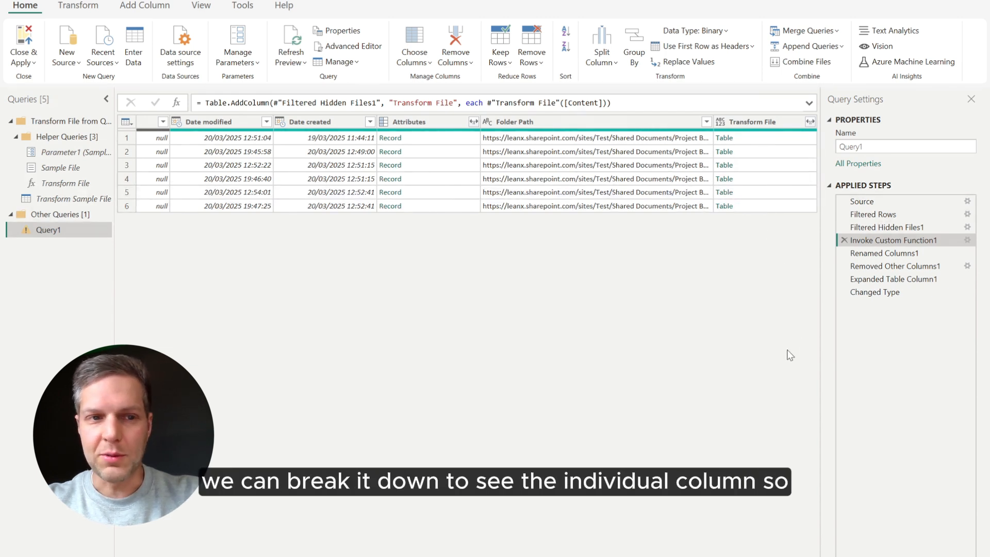
{"action": "left_click", "coordinate": [917, 250]}
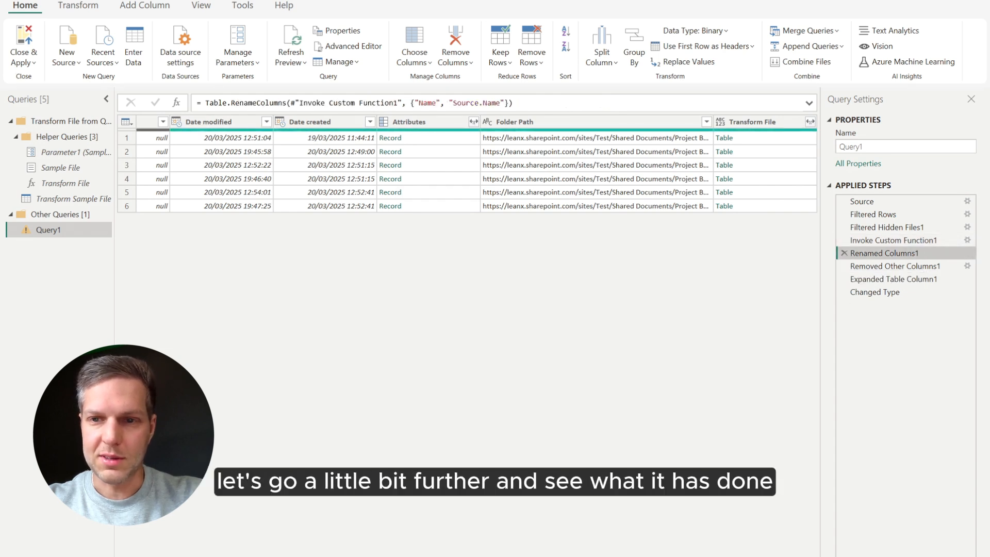
{"action": "left_click", "coordinate": [905, 267]}
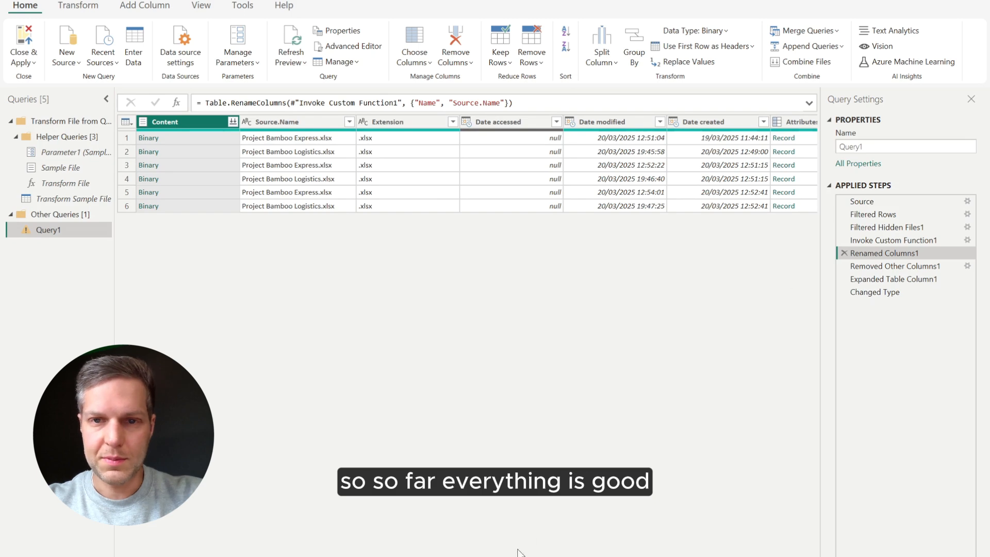
{"action": "scroll", "coordinate": [467, 165], "scroll_direction": "right", "scroll_amount": 7}
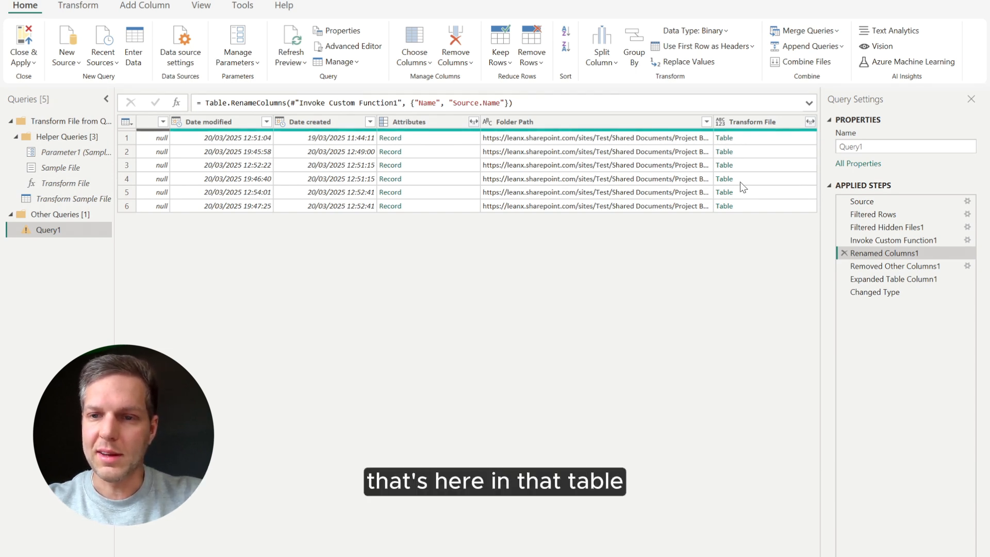
{"action": "left_click", "coordinate": [894, 277]}
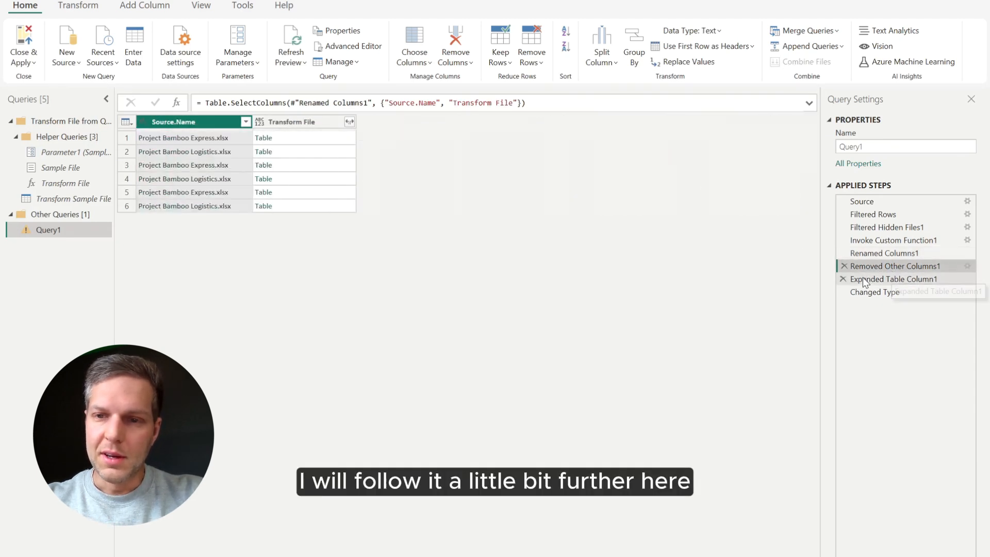
{"action": "left_click", "coordinate": [873, 283]}
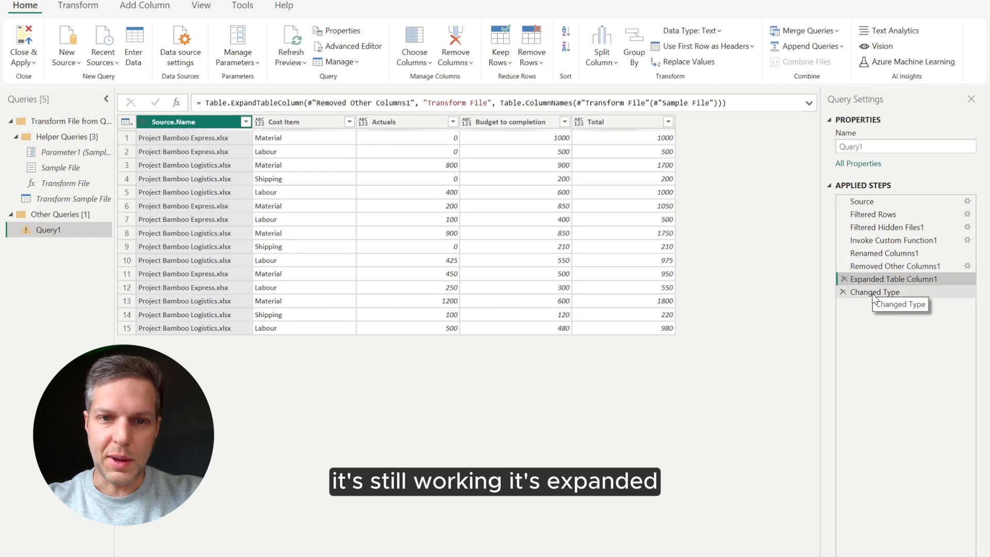
Delete the Changed Type step from Query1
{"action": "left_click", "coordinate": [874, 293]}
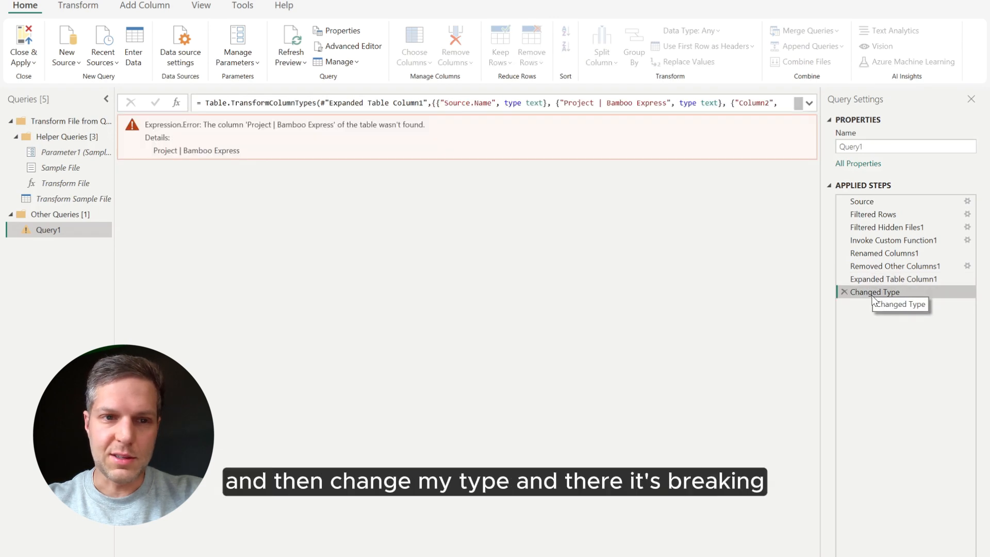
{"action": "left_click", "coordinate": [845, 292]}
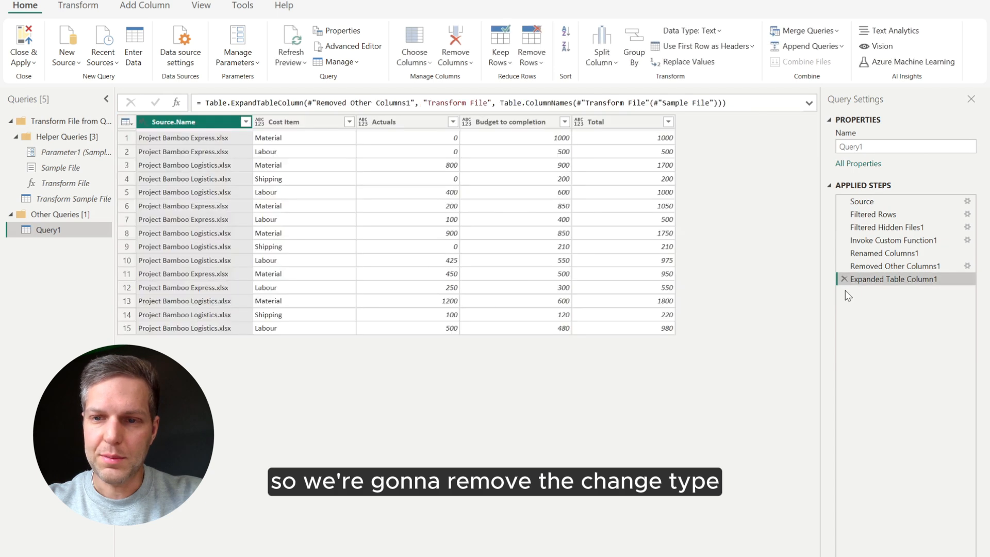
Review Query1's last three applied steps and delete Expanded Table Column1 and Removed Other Columns1
{"action": "left_click", "coordinate": [890, 255]}
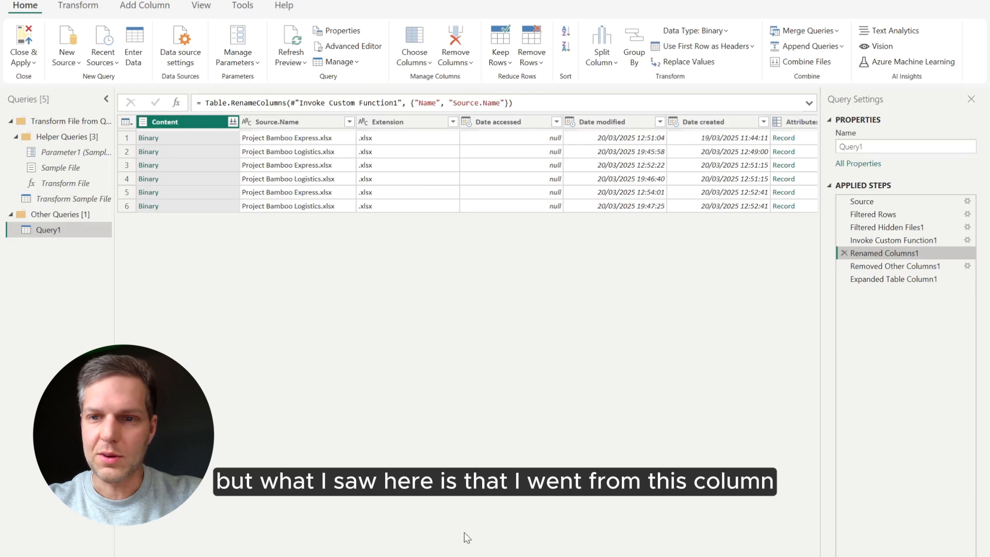
{"action": "left_click", "coordinate": [896, 266]}
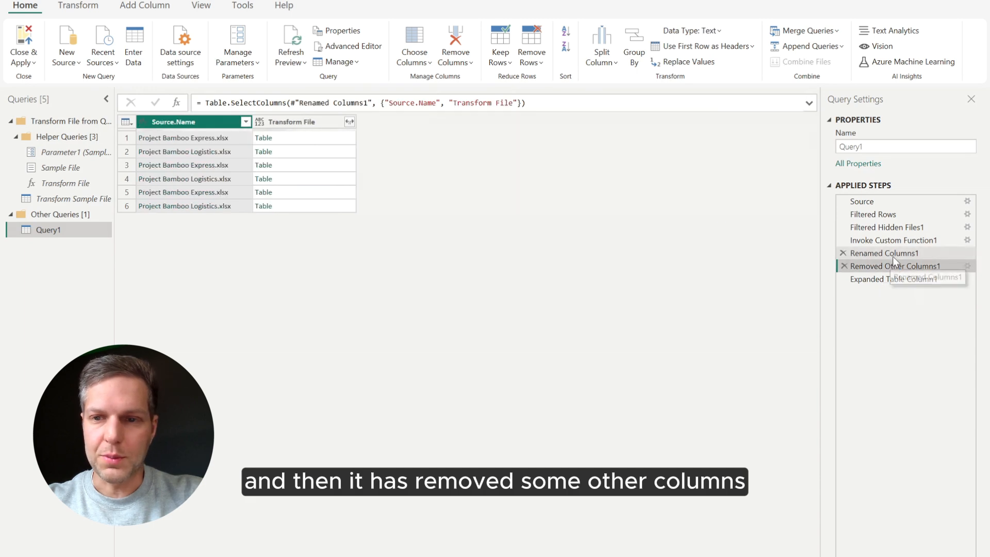
{"action": "left_click", "coordinate": [906, 280]}
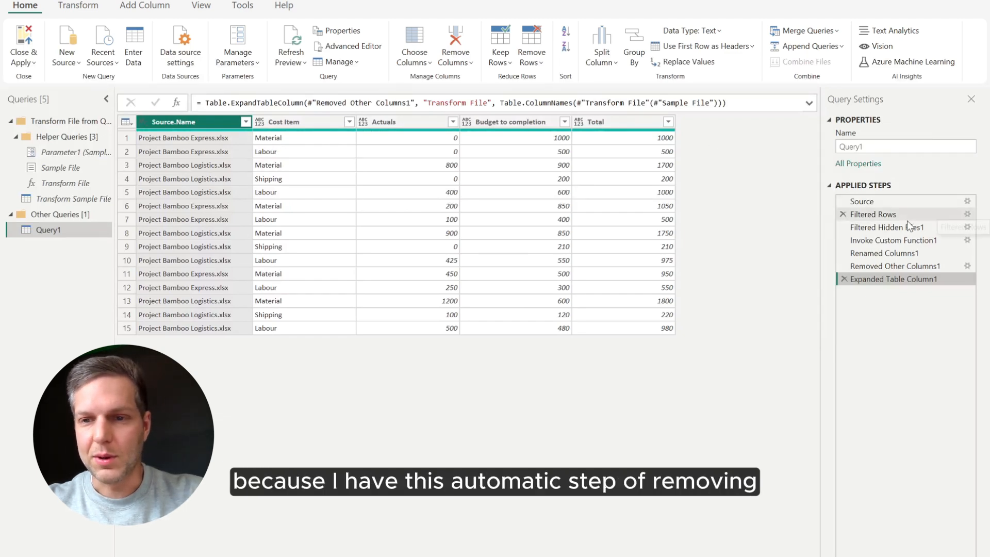
{"action": "left_click", "coordinate": [906, 267]}
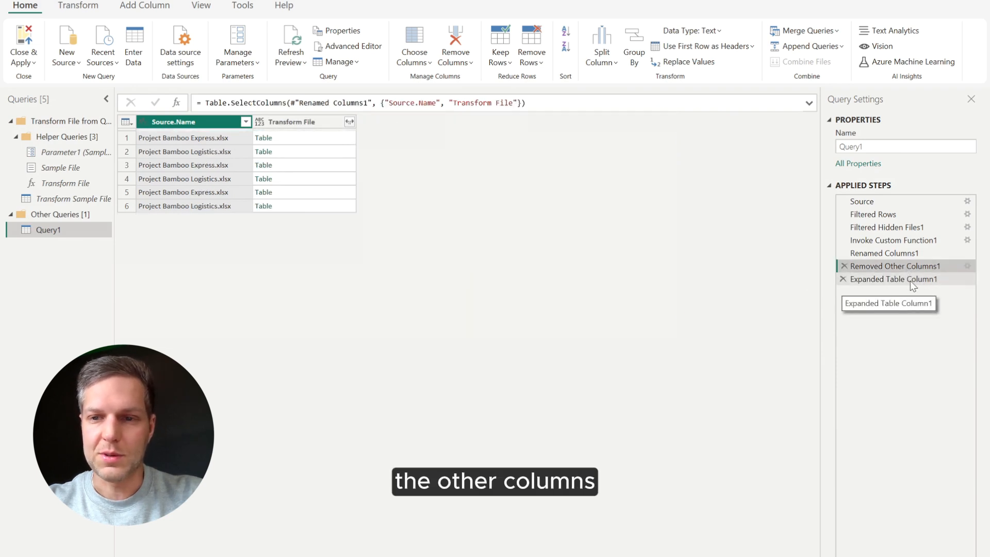
{"action": "left_click", "coordinate": [908, 279]}
{"action": "left_click", "coordinate": [844, 279]}
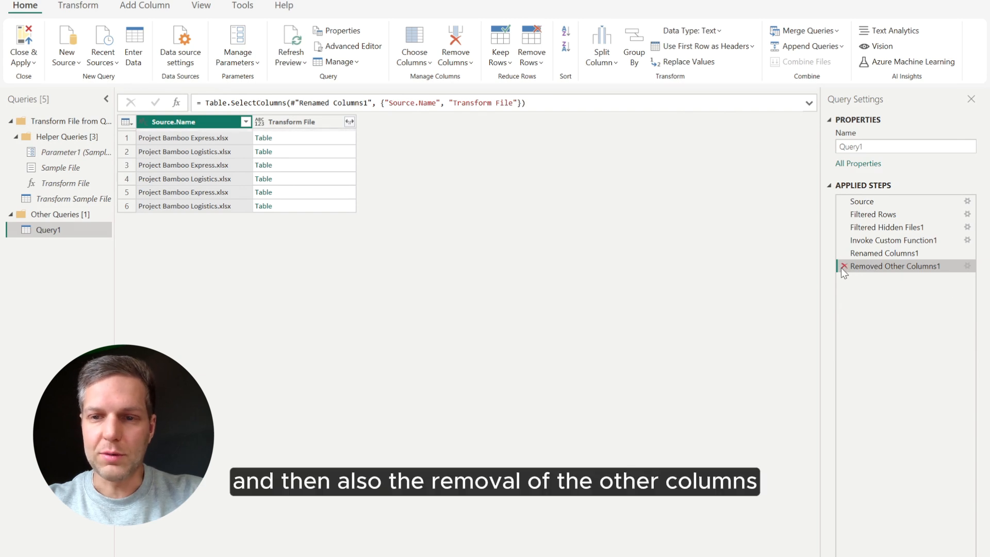
{"action": "left_click", "coordinate": [844, 266]}
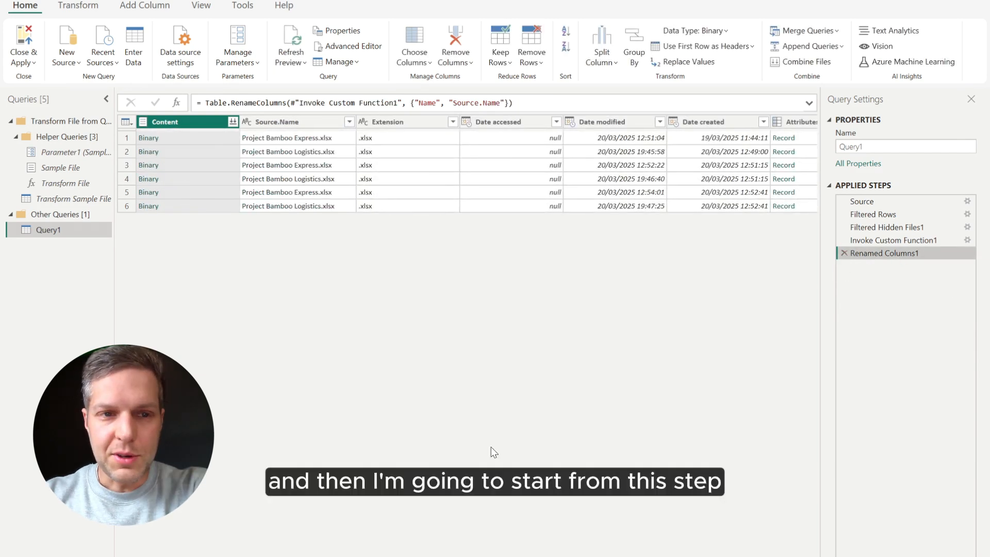
Add a custom column named Period to Query1 that trims the trailing slash from Folder Path and returns its last "/"-separated segment
{"action": "scroll", "coordinate": [343, 540], "scroll_direction": "right", "scroll_amount": 5}
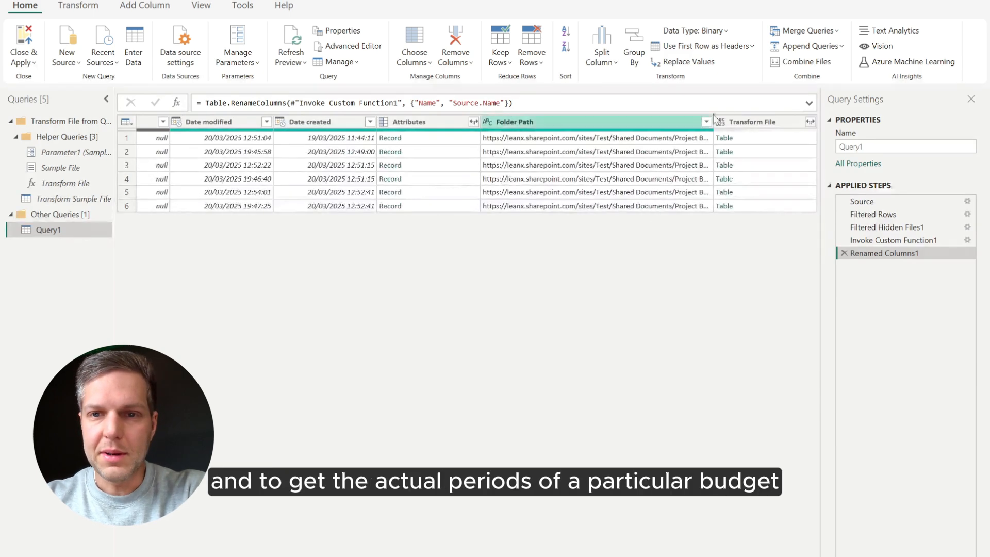
{"action": "left_click_drag", "start_coordinate": [715, 124], "coordinate": [810, 124]}
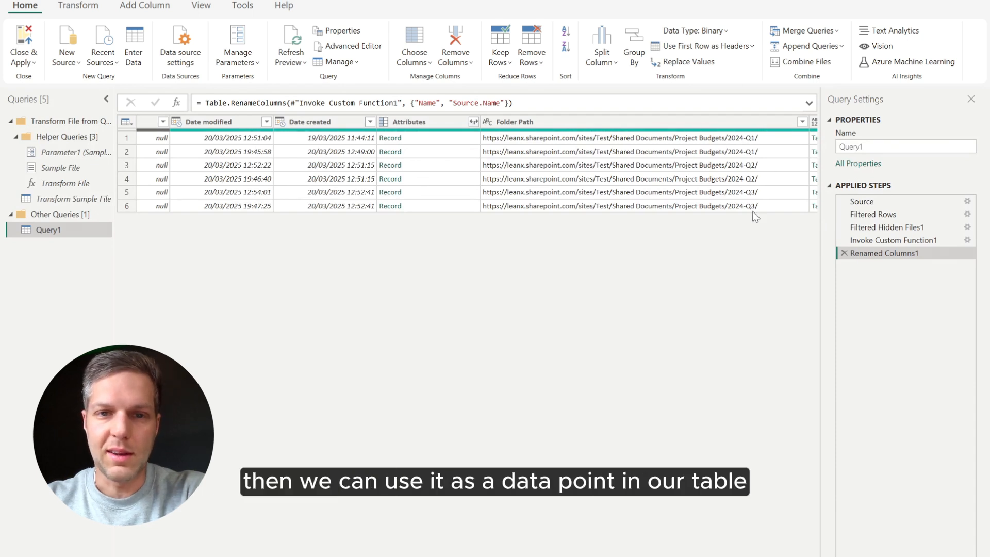
{"action": "left_click", "coordinate": [538, 123]}
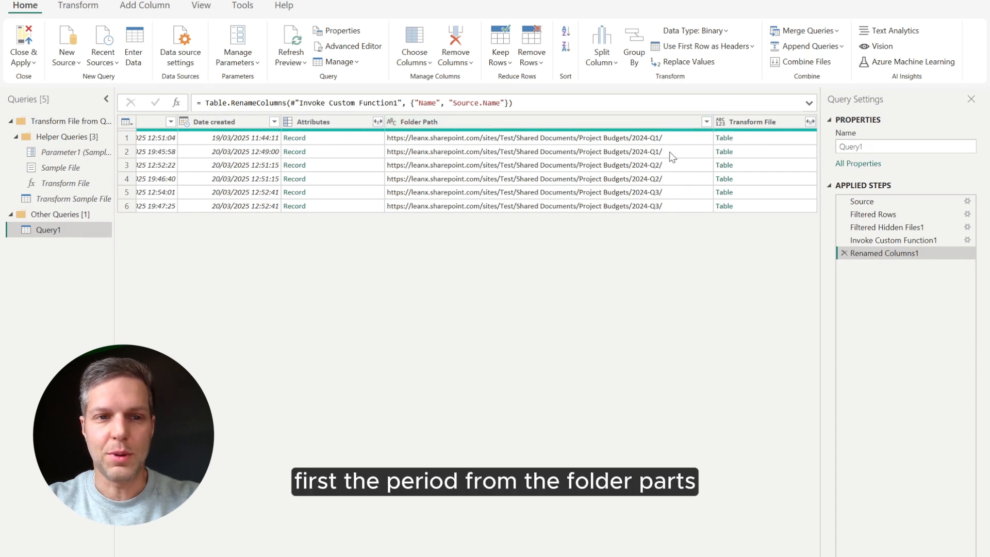
{"action": "left_click", "coordinate": [147, 7]}
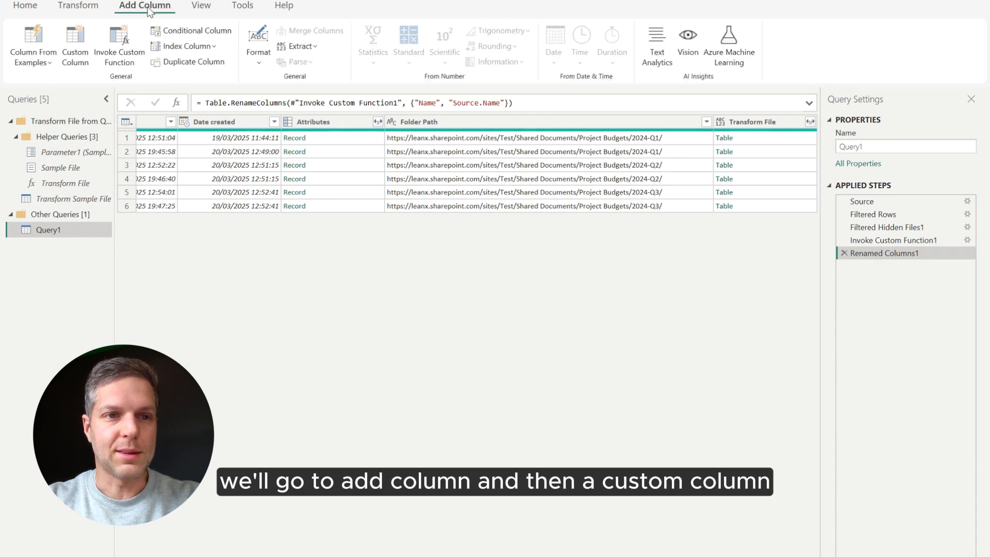
{"action": "left_click", "coordinate": [76, 41]}
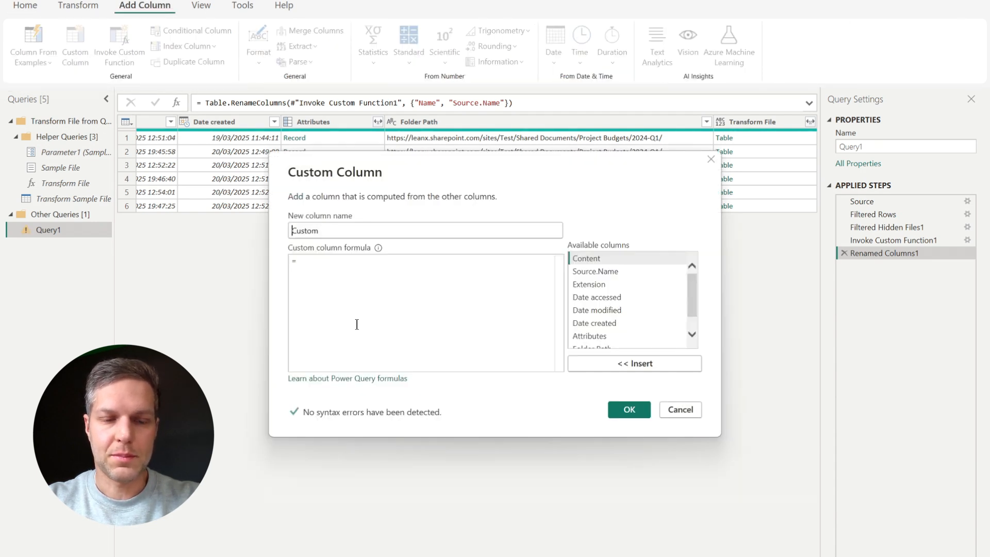
{"action": "type", "text": "let     CleanPath = Text.TrimEnd([Folder Path], \"/\"),     Period = List.Last(Text.Split(CleanPath, \"/\")) in     Period"}
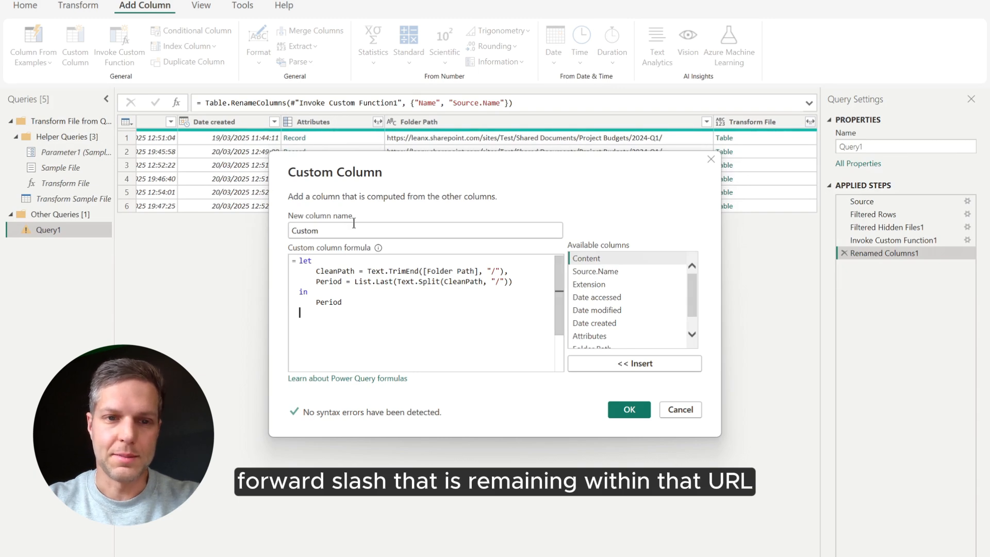
{"action": "double_click", "coordinate": [332, 231]}
{"action": "type", "text": "Period"}
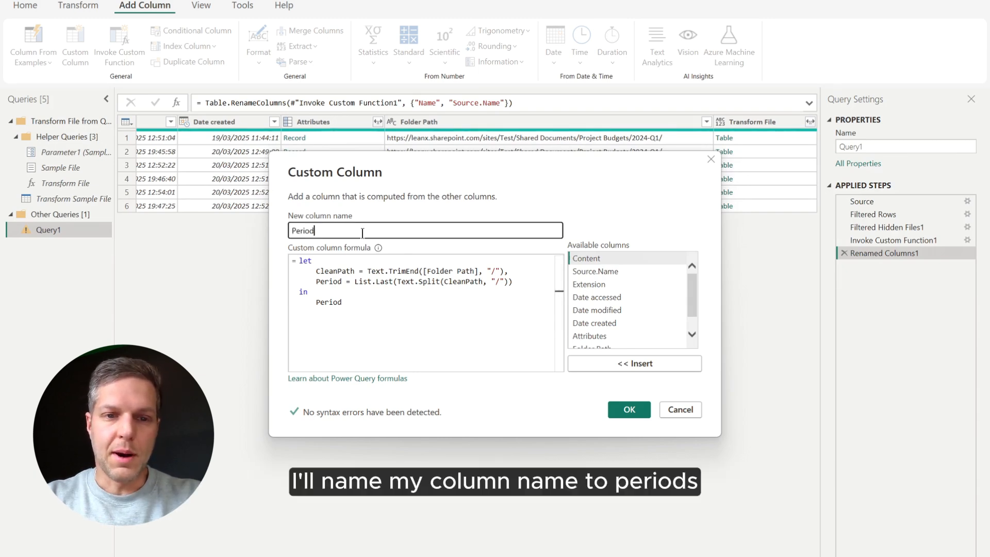
{"action": "left_click", "coordinate": [632, 409]}
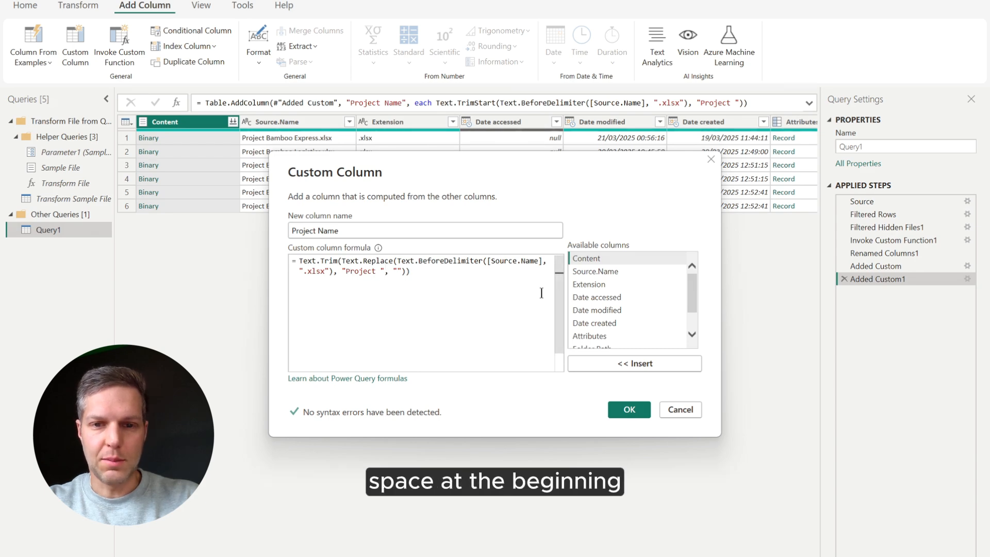
Apply the Project Name custom column formula Text.Trim(Text.Replace(Text.BeforeDelimiter([Source.Name], ".xlsx"), "Project ", ""))
{"action": "left_click", "coordinate": [629, 409]}
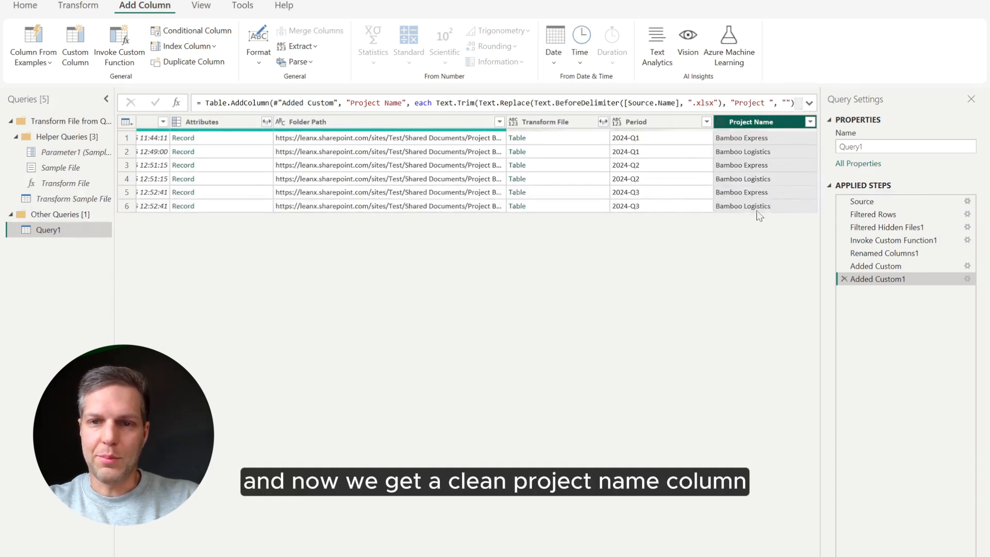
{"action": "left_click", "coordinate": [703, 207]}
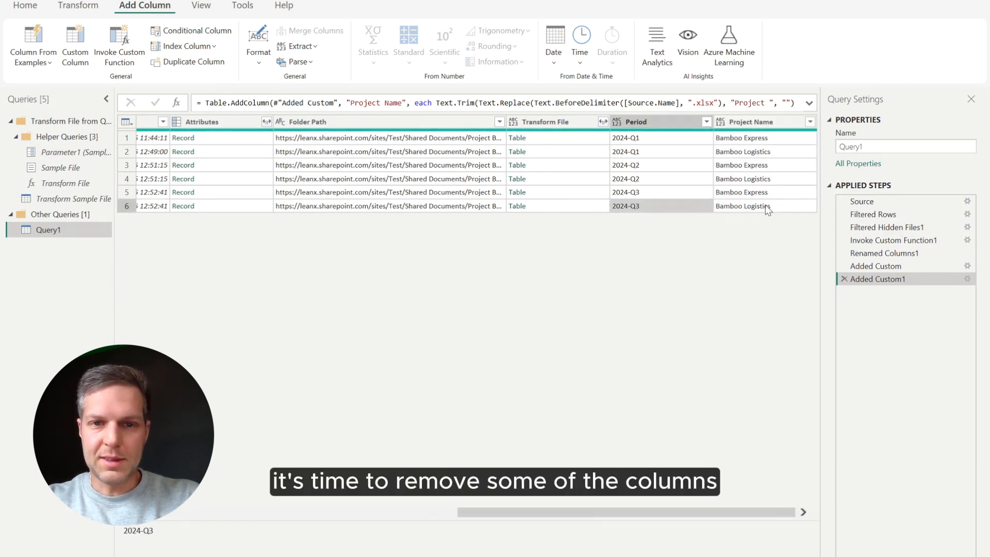
Keep only the Project Name, Period and Transform File columns in Query1, removing all others
{"action": "left_click", "coordinate": [750, 124]}
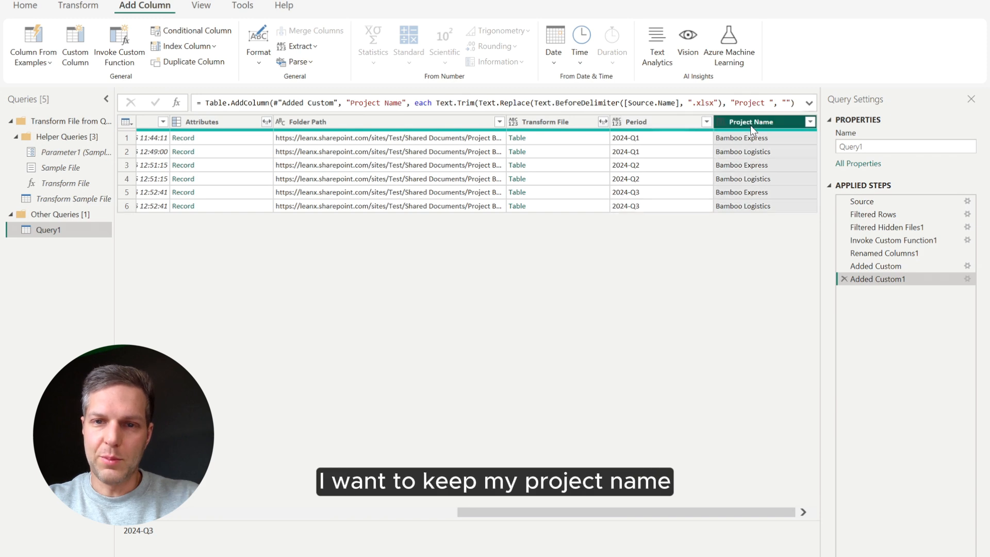
{"action": "left_click", "coordinate": [657, 126], "text": "ctrl"}
{"action": "left_click", "coordinate": [547, 121], "text": "ctrl"}
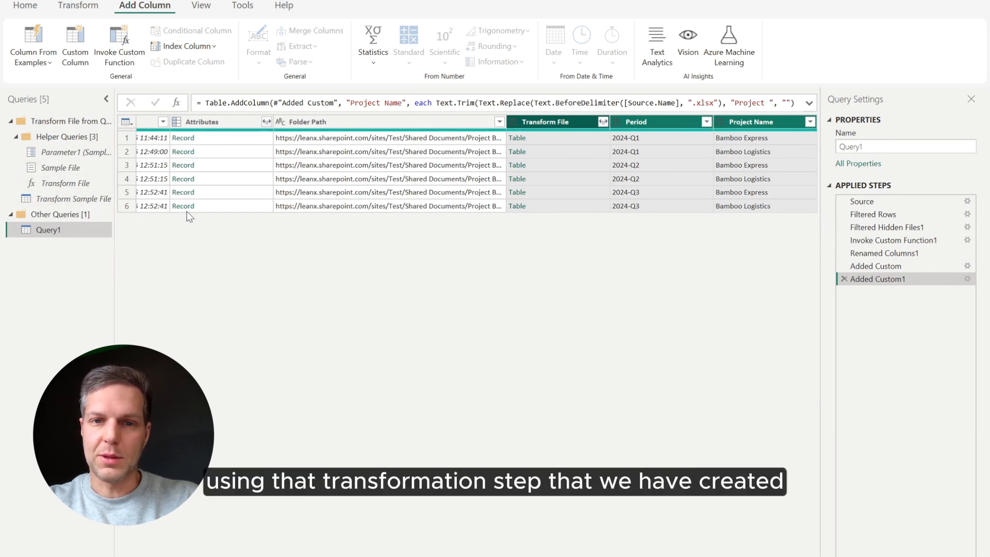
{"action": "right_click", "coordinate": [577, 123]}
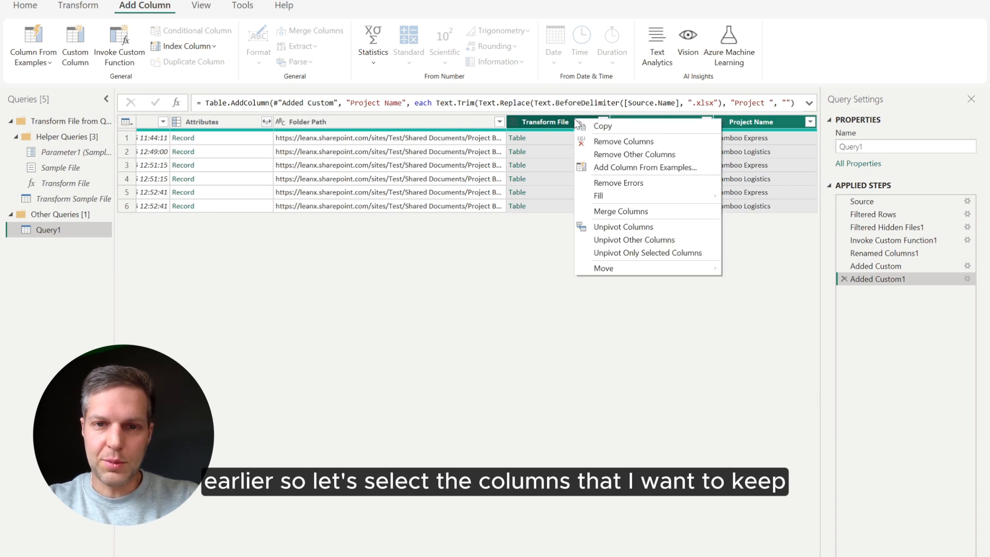
{"action": "left_click", "coordinate": [636, 154]}
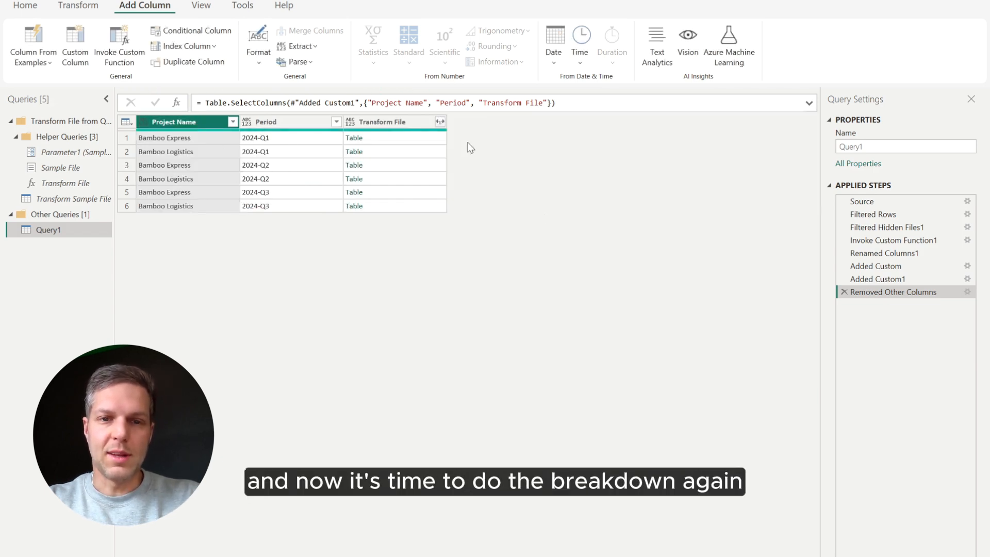
Expand the Transform File column into Cost Item, Actuals, Budget to completion and Total without the original column name as prefix
{"action": "left_click", "coordinate": [440, 123]}
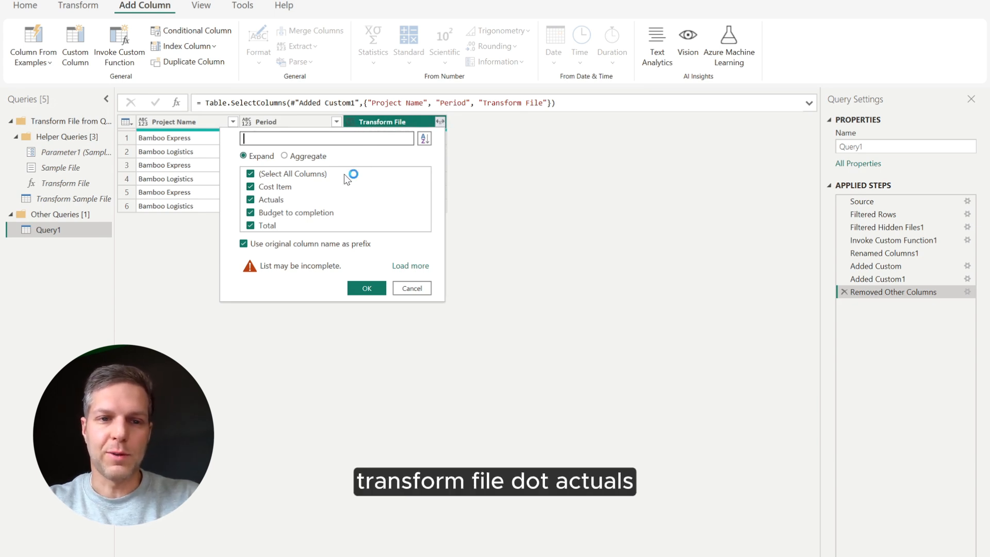
{"action": "left_click", "coordinate": [298, 246]}
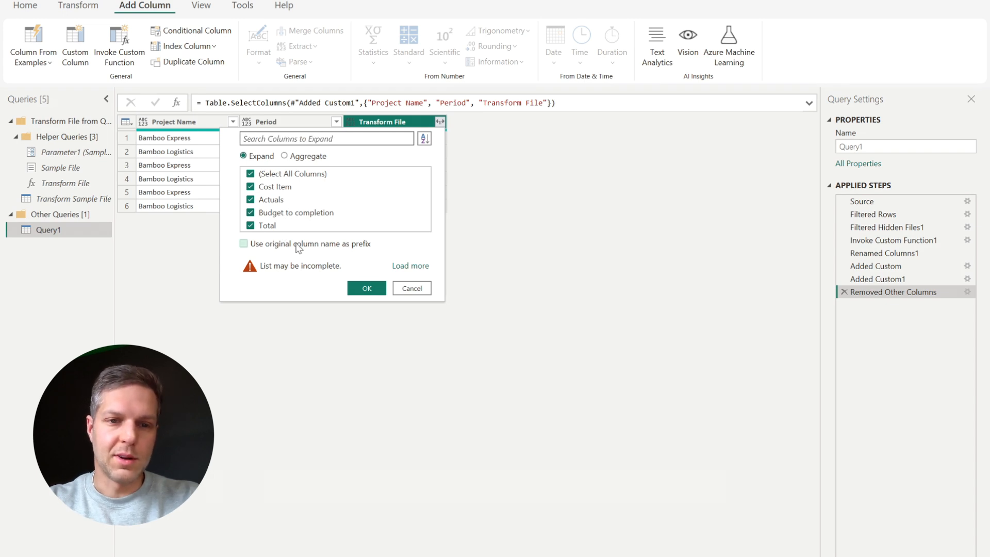
{"action": "left_click", "coordinate": [367, 288]}
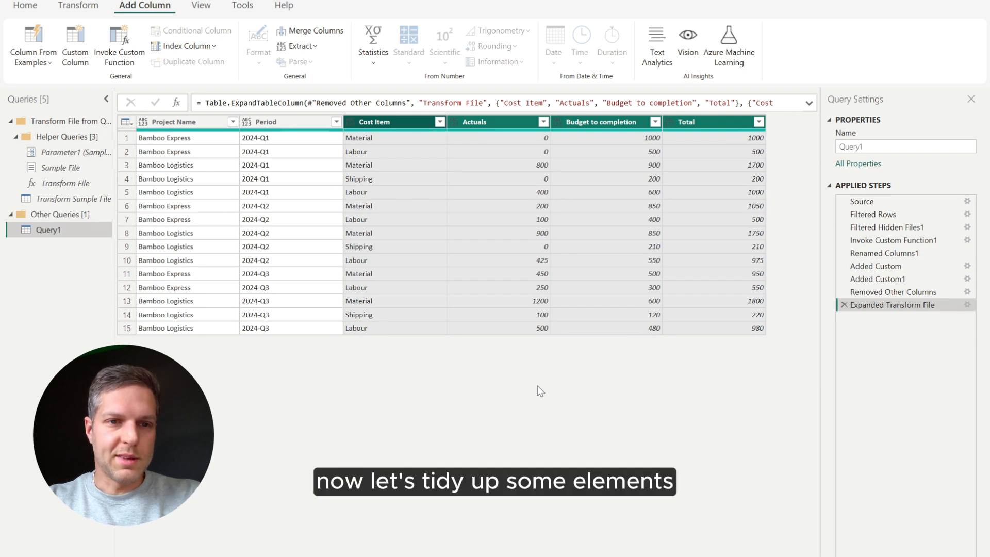
Set Project Name, Period and Cost Item to Text, and Actuals, Budget to completion and Total to Decimal Number
{"action": "left_click", "coordinate": [177, 121]}
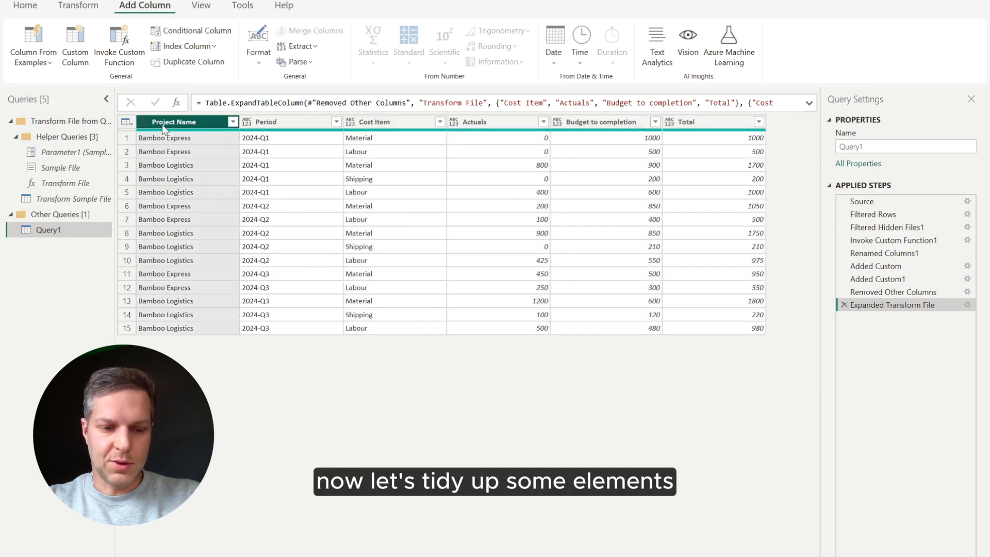
{"action": "left_click", "coordinate": [406, 125], "text": "shift"}
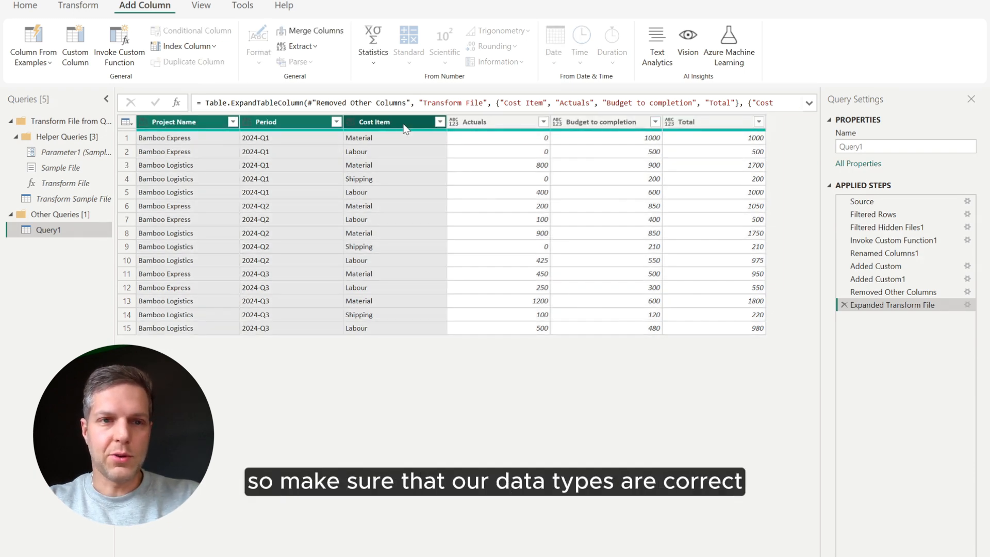
{"action": "left_click", "coordinate": [25, 5]}
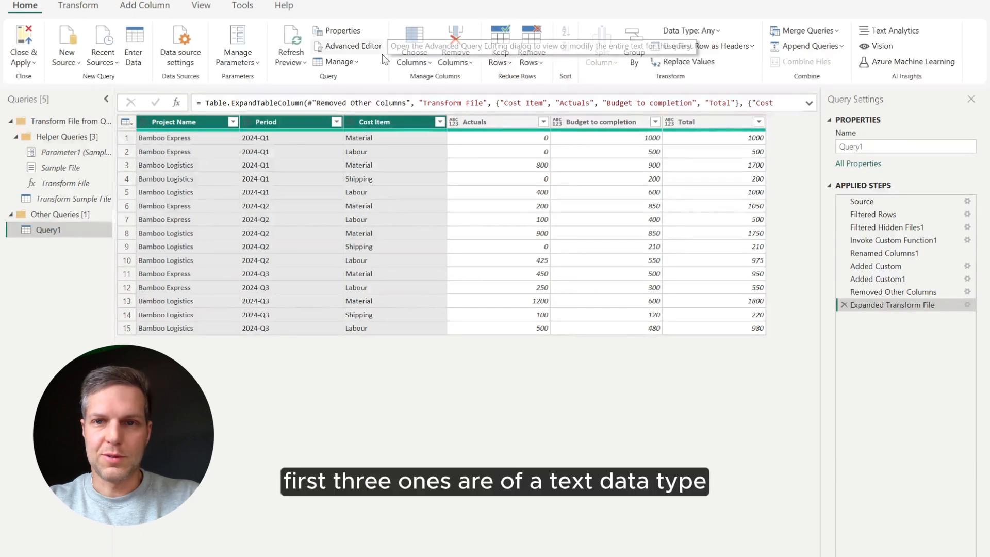
{"action": "left_click", "coordinate": [693, 30]}
{"action": "left_click", "coordinate": [698, 215]}
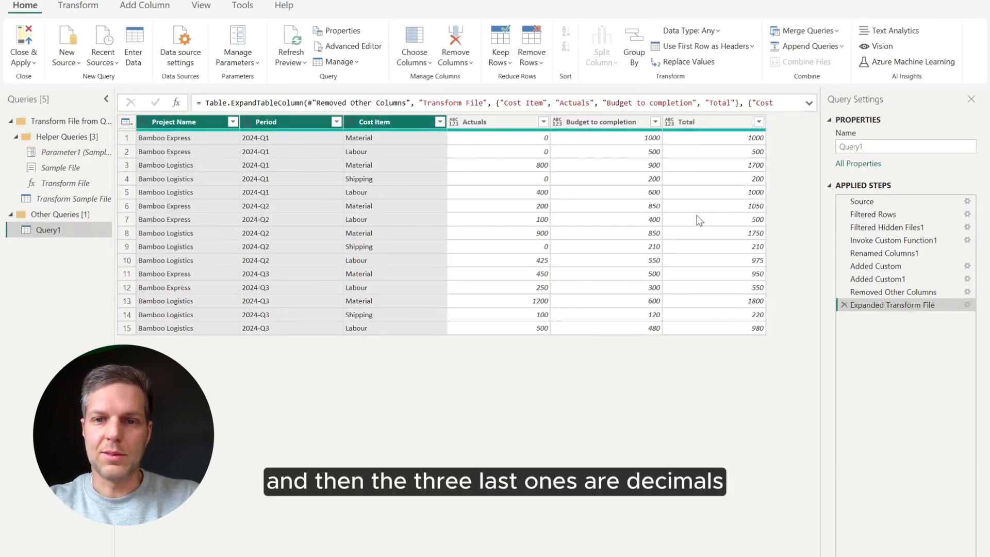
{"action": "left_click", "coordinate": [494, 122]}
{"action": "left_click", "coordinate": [691, 122], "text": "shift"}
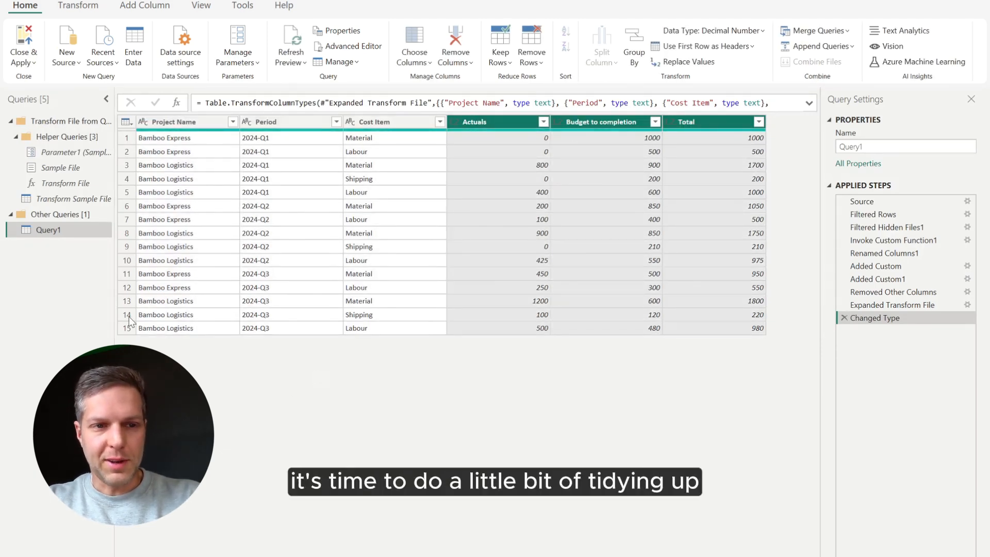
Rename Query1 as Costs, and apply the query changes to load the data into the report
{"action": "right_click", "coordinate": [66, 233]}
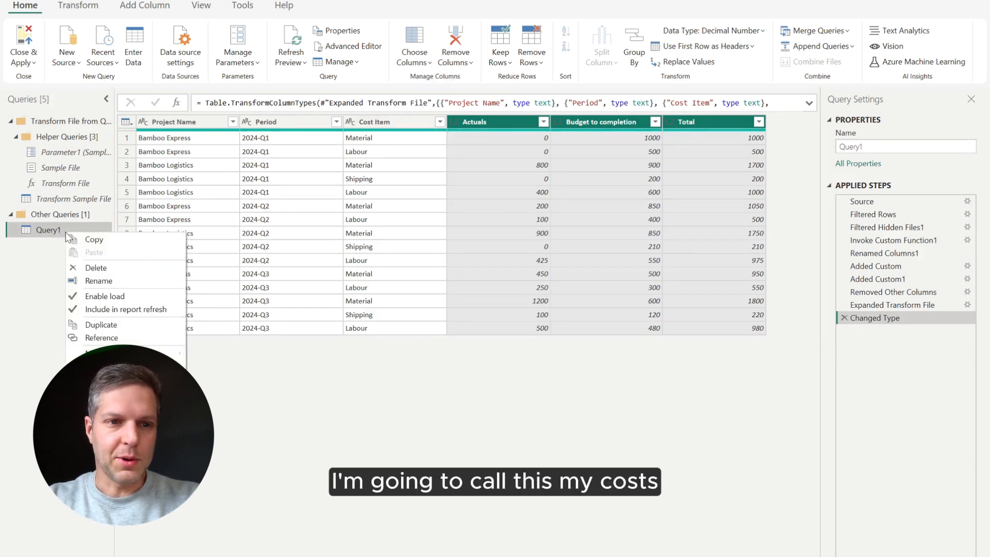
{"action": "left_click", "coordinate": [113, 280]}
{"action": "type", "text": "Costs"}
{"action": "key", "text": "Return"}
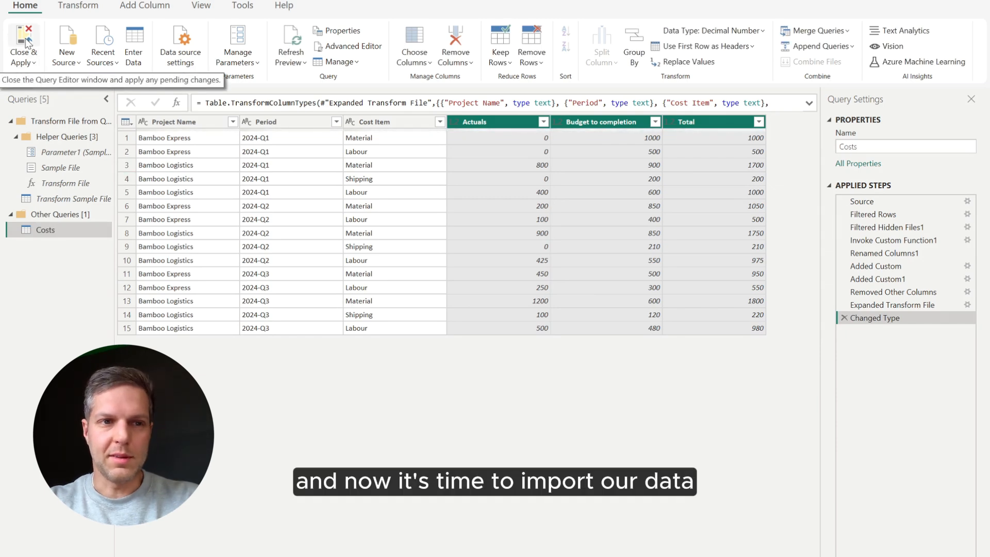
{"action": "left_click", "coordinate": [24, 40]}
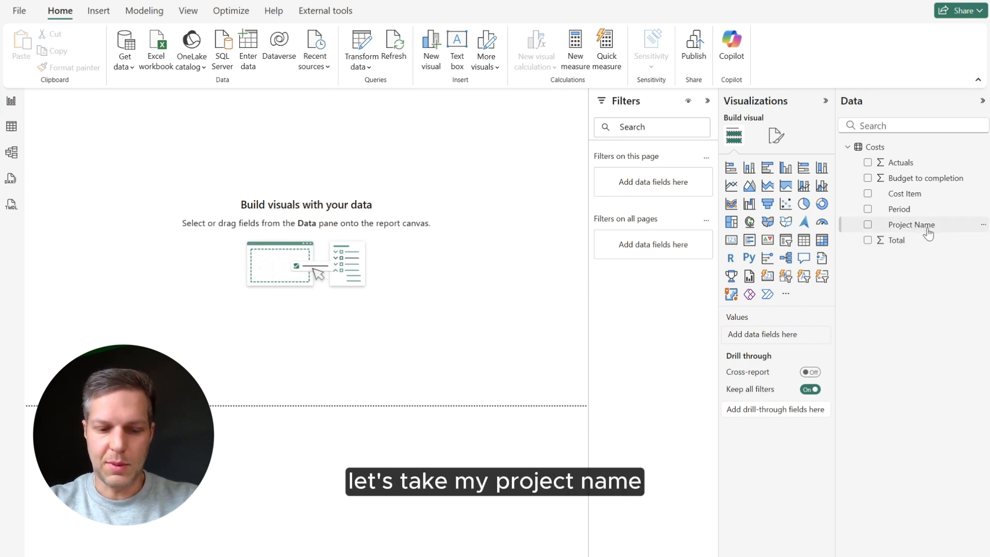
Build an enlarged line chart on the report page with Period on the X-axis, Sum of Total on the Y-axis and Project Name as legend
{"action": "left_click_drag", "start_coordinate": [925, 233], "coordinate": [248, 186]}
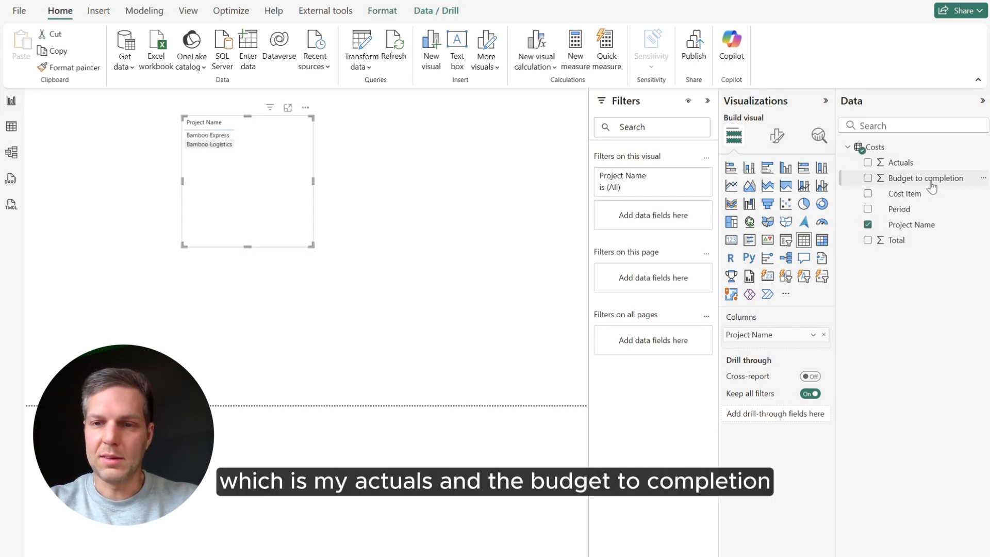
{"action": "left_click_drag", "start_coordinate": [906, 244], "coordinate": [280, 174]}
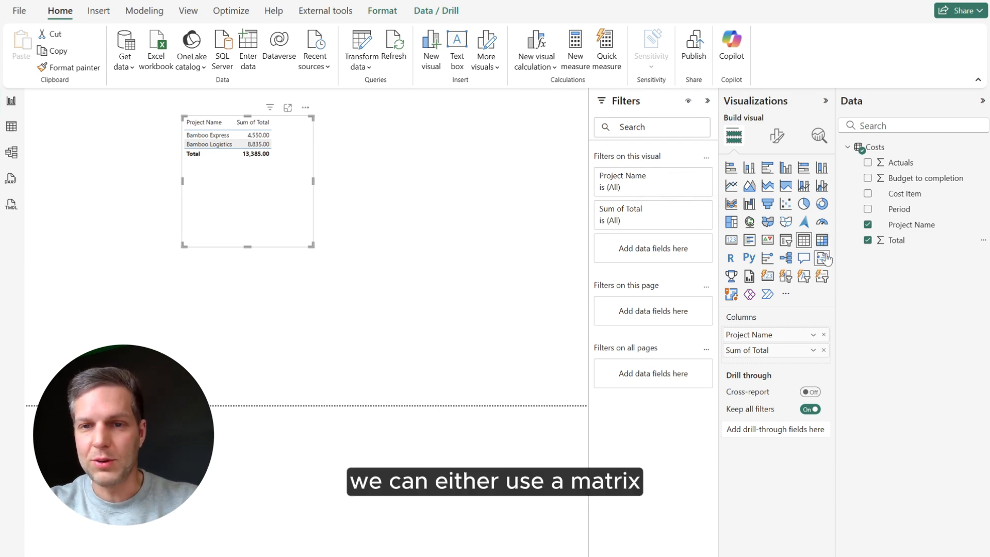
{"action": "left_click", "coordinate": [732, 186]}
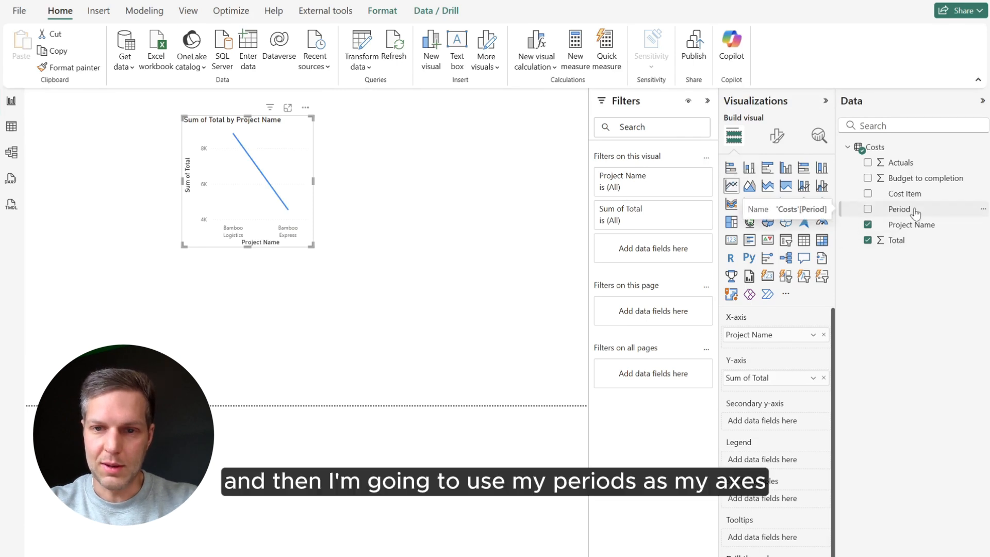
{"action": "left_click_drag", "start_coordinate": [915, 211], "coordinate": [754, 482]}
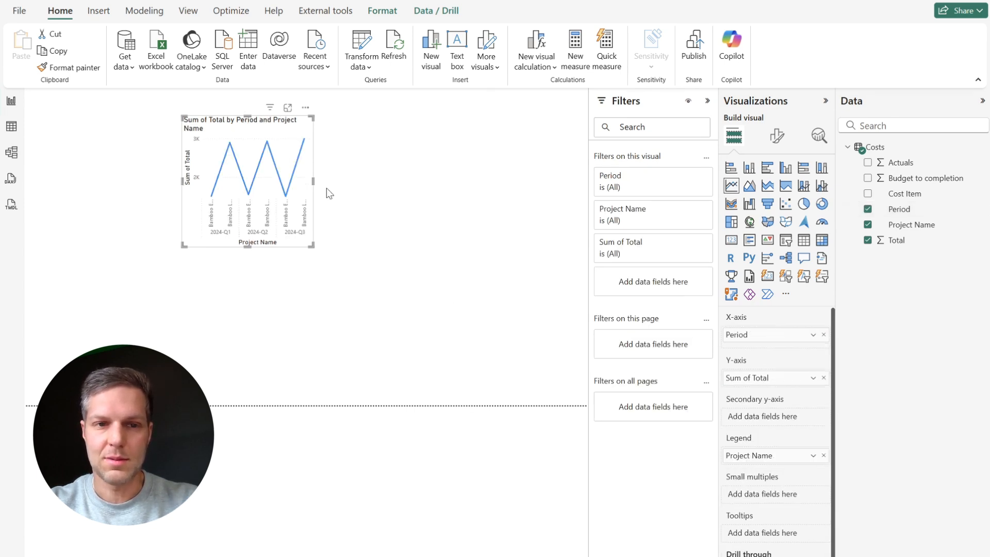
{"action": "left_click_drag", "start_coordinate": [311, 246], "coordinate": [442, 369]}
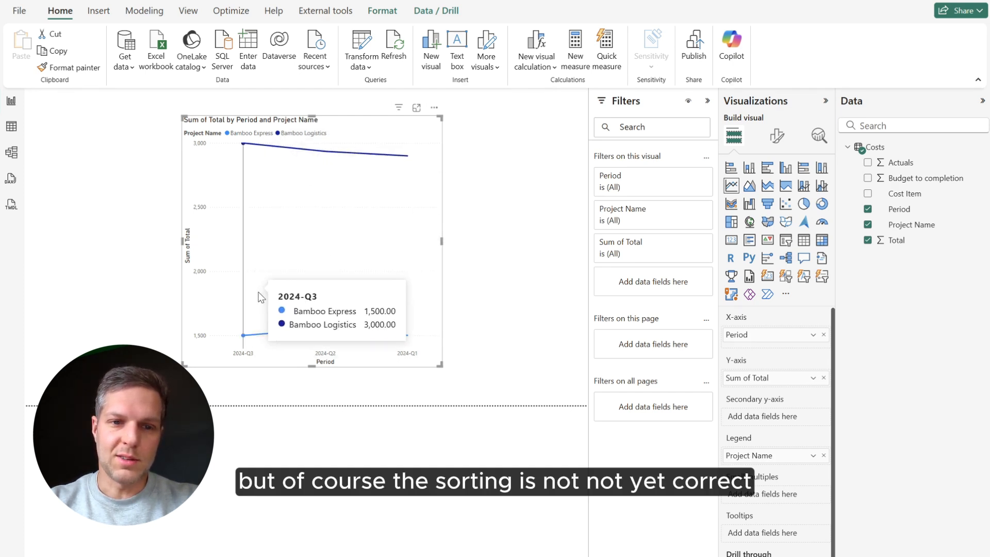
Sort the line chart's axis by Period in ascending order
{"action": "left_click", "coordinate": [434, 107]}
{"action": "mouse_move", "coordinate": [525, 204]}
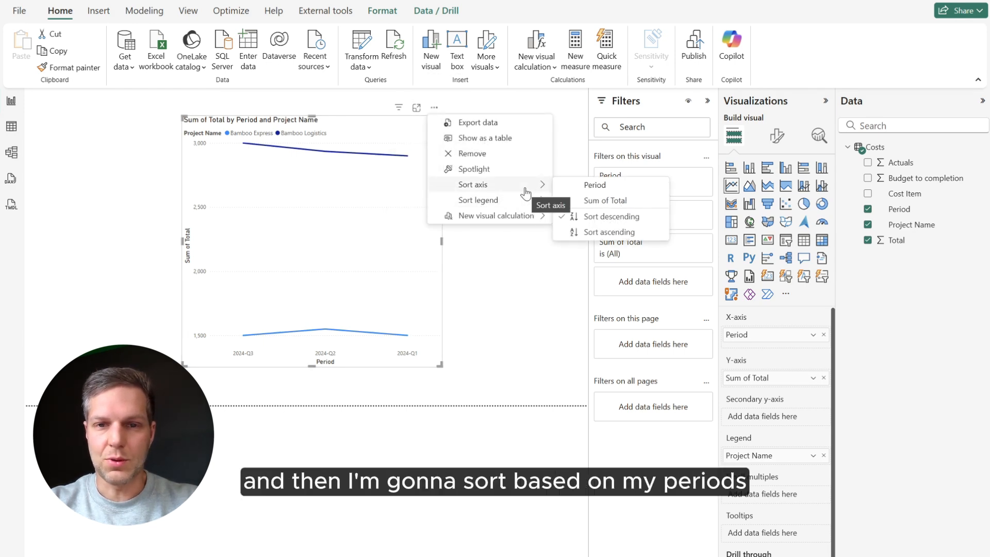
{"action": "left_click", "coordinate": [597, 193]}
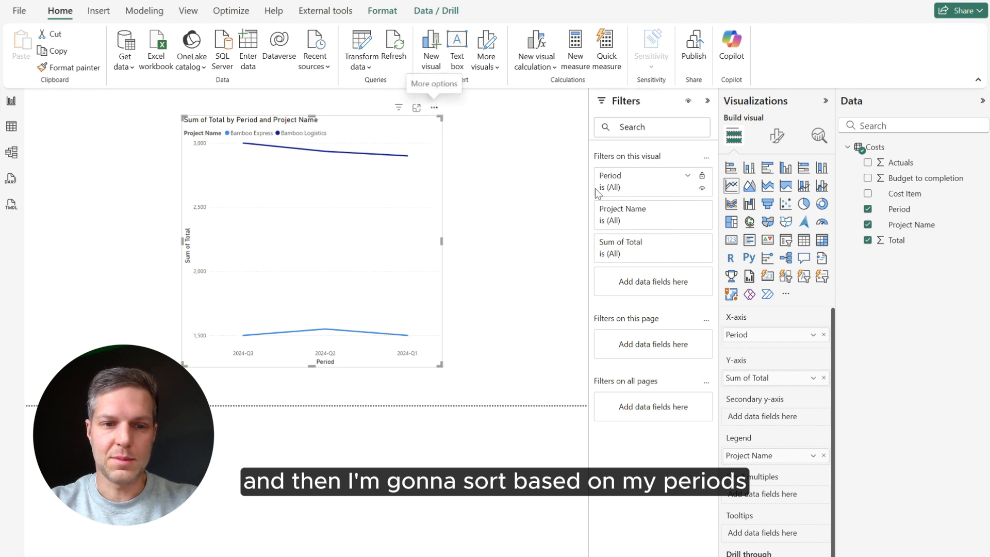
{"action": "left_click", "coordinate": [435, 107]}
{"action": "mouse_move", "coordinate": [514, 192]}
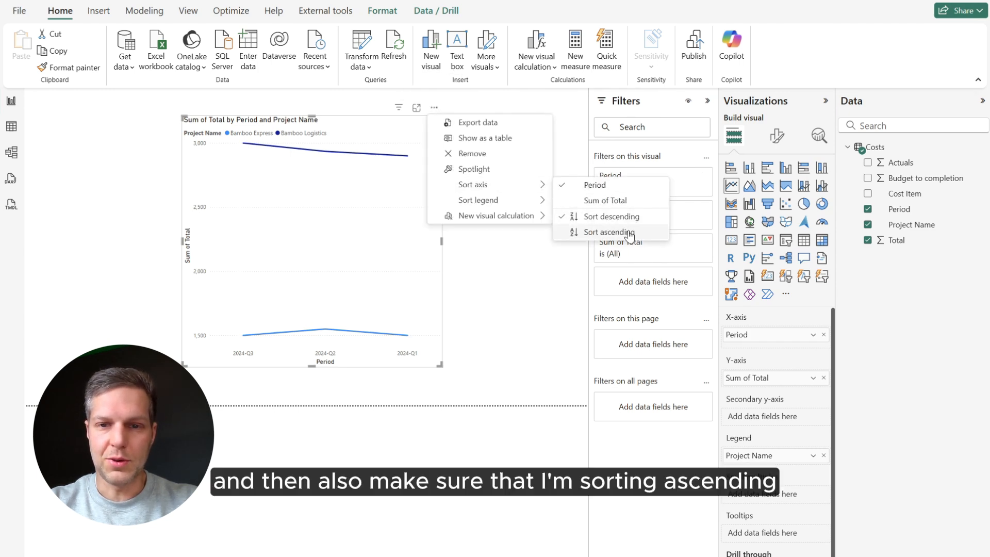
{"action": "left_click", "coordinate": [608, 233]}
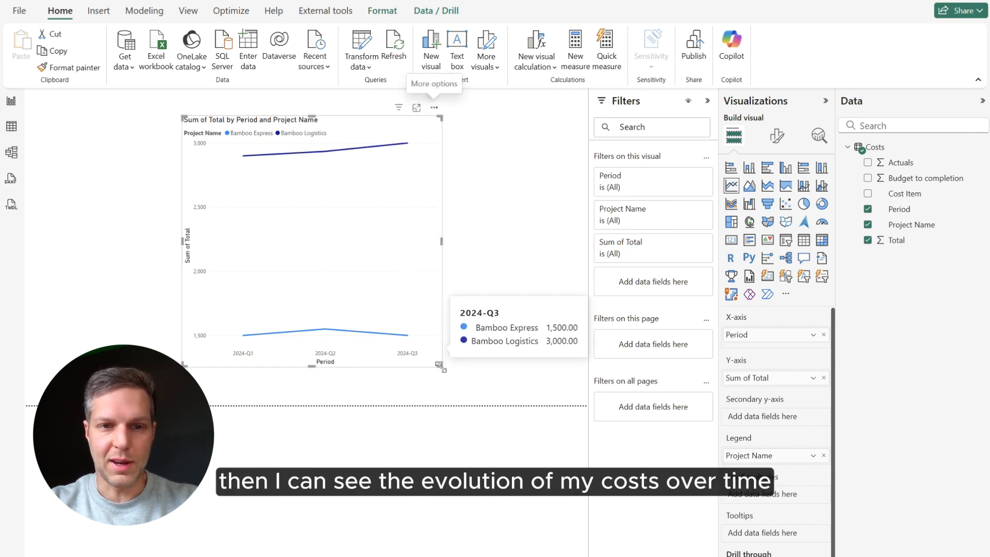
{"action": "left_click", "coordinate": [387, 182]}
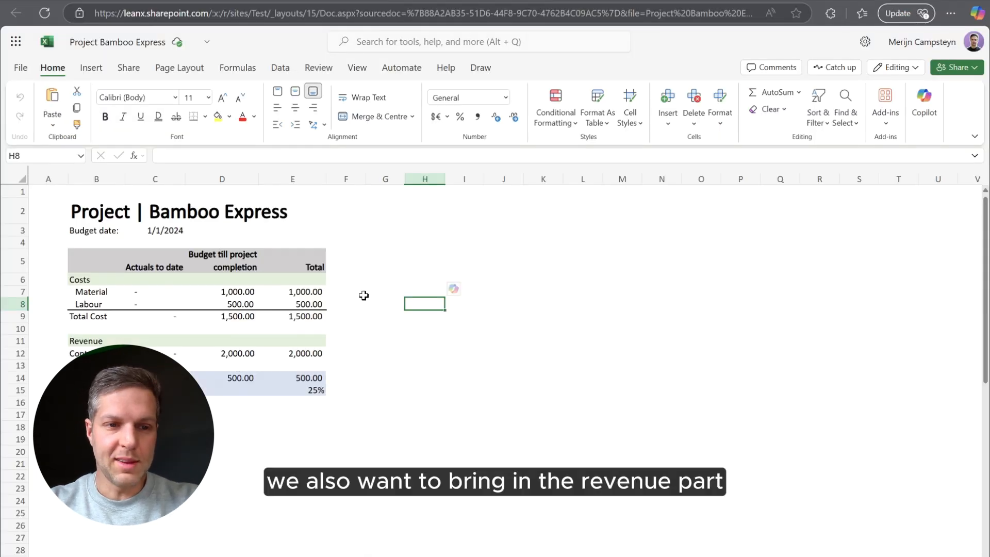
{"action": "left_click", "coordinate": [98, 355]}
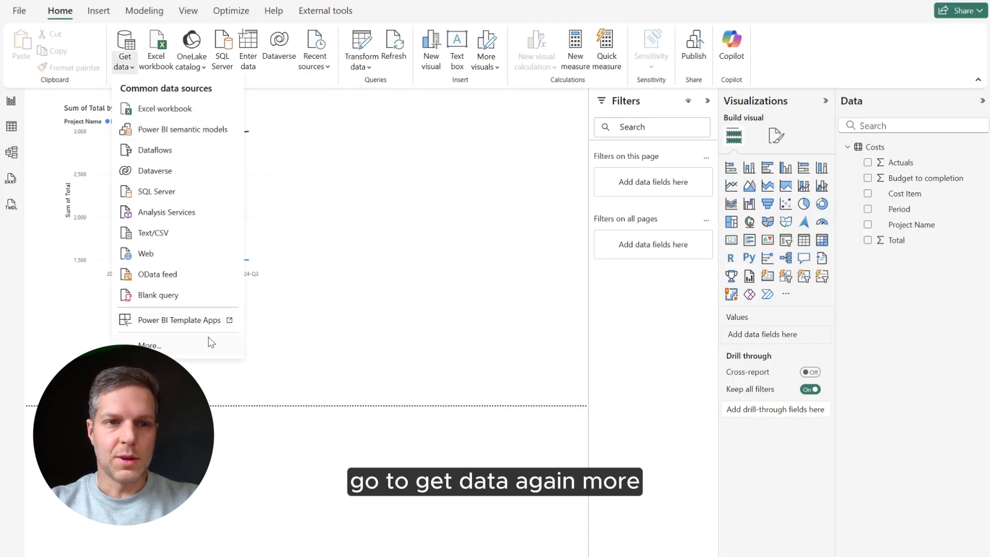
{"action": "left_click", "coordinate": [198, 344]}
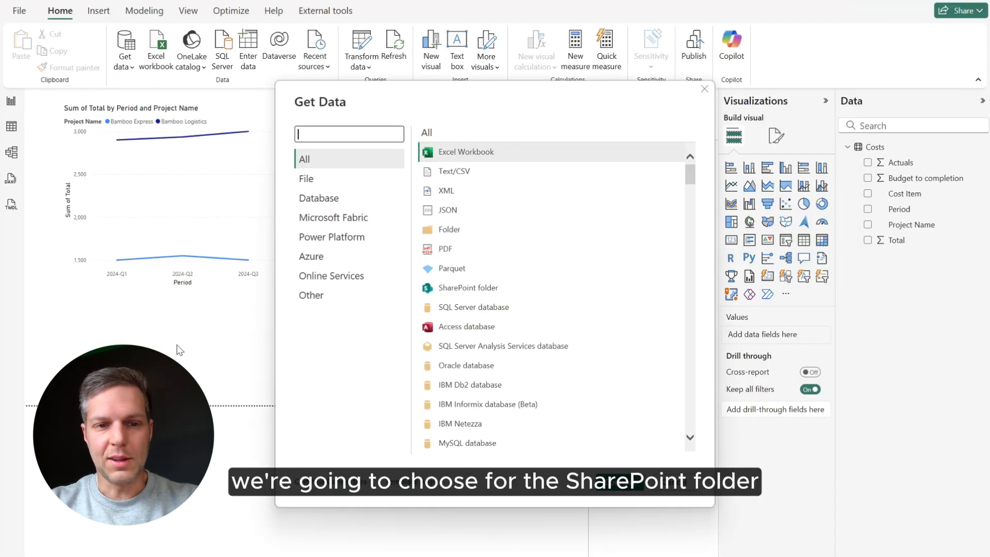
{"action": "left_click", "coordinate": [495, 287]}
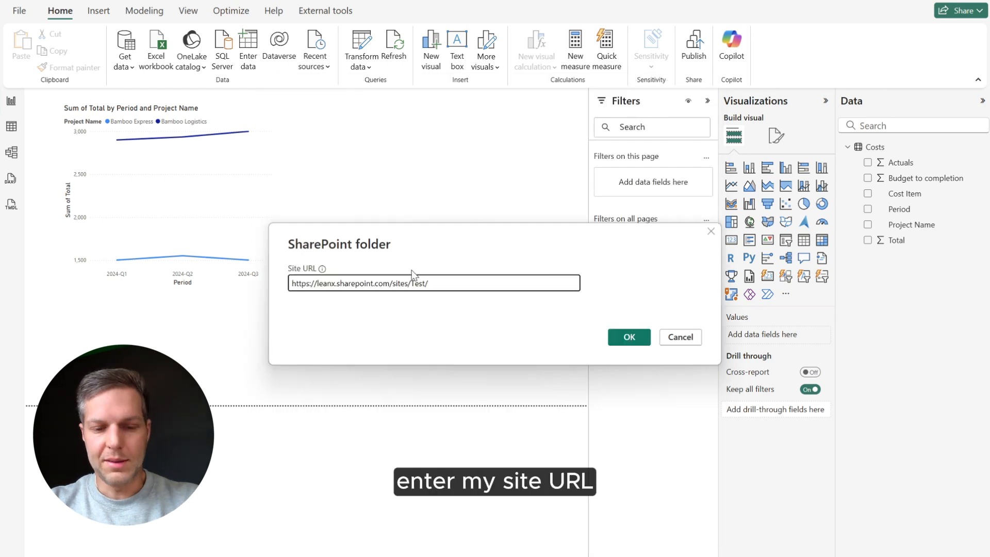
{"action": "key", "text": "Return"}
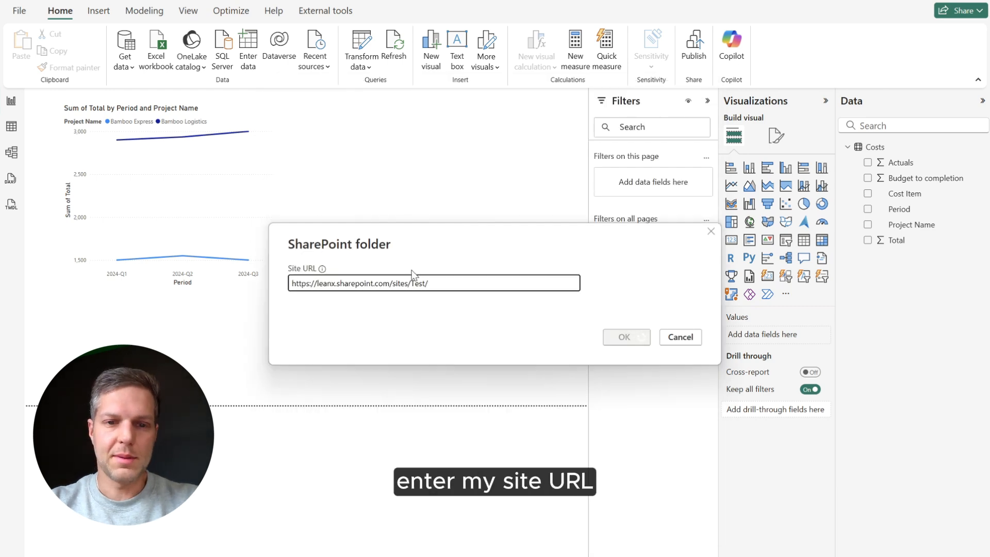
{"action": "left_click", "coordinate": [569, 485]}
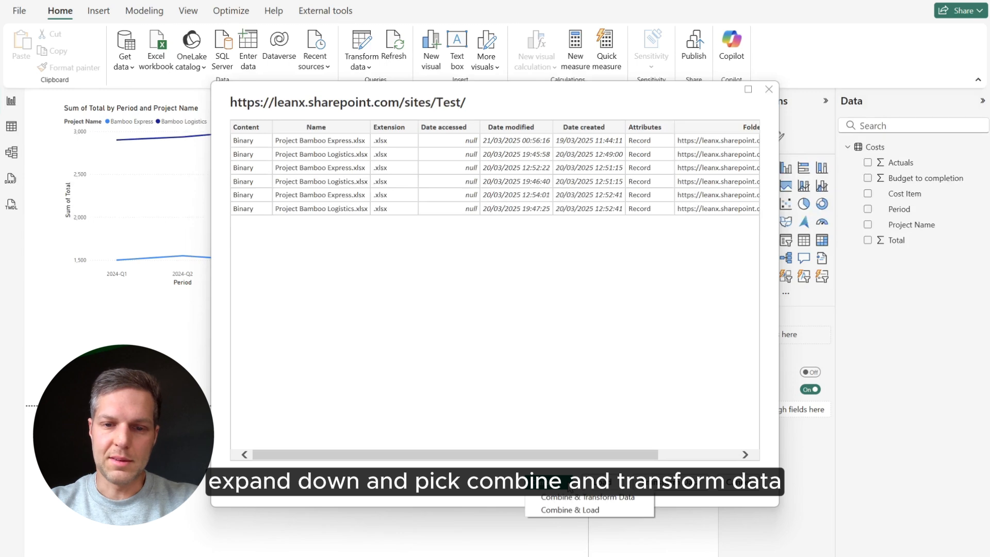
{"action": "left_click", "coordinate": [638, 498]}
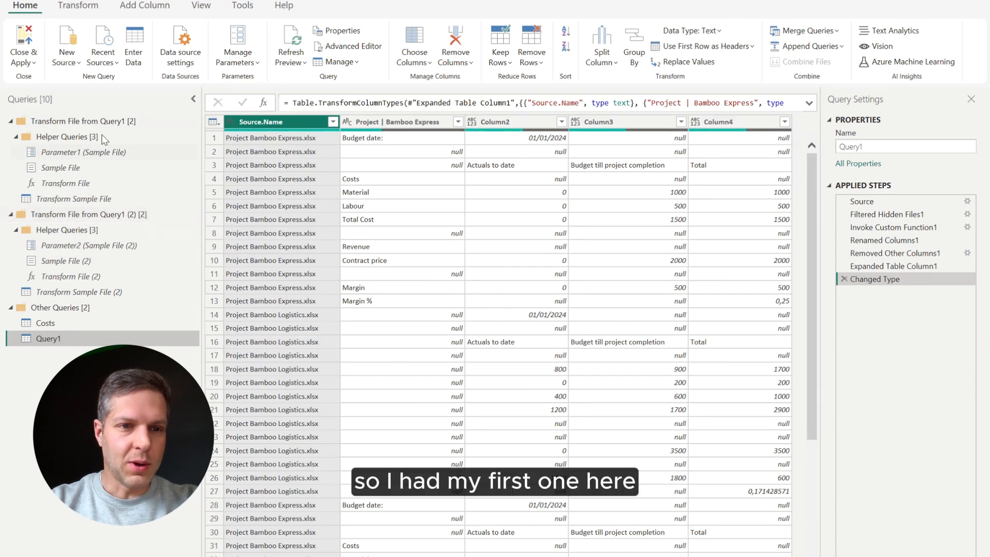
Rename the query group Transform File from Query1 as Transform File Costs, and collapse it
{"action": "left_click", "coordinate": [120, 122]}
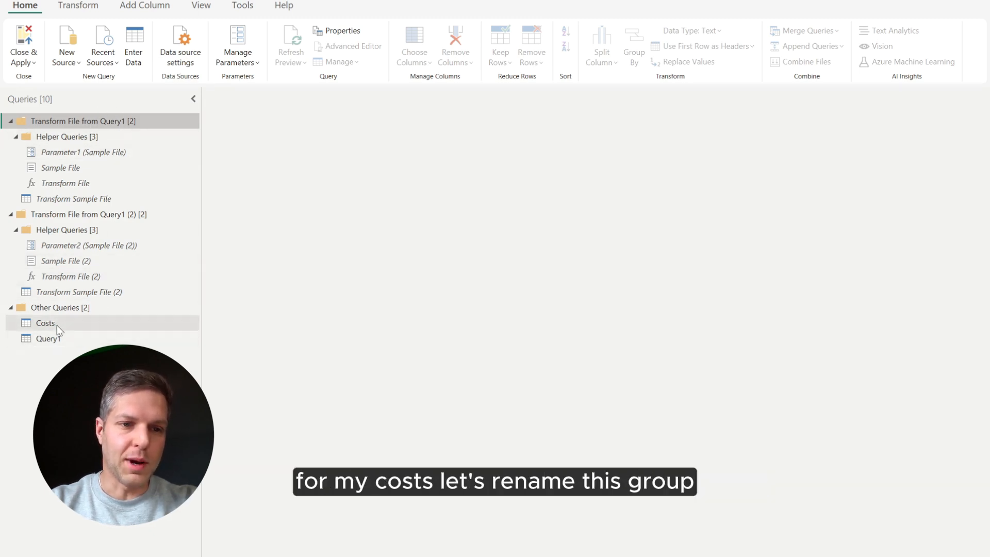
{"action": "right_click", "coordinate": [116, 122]}
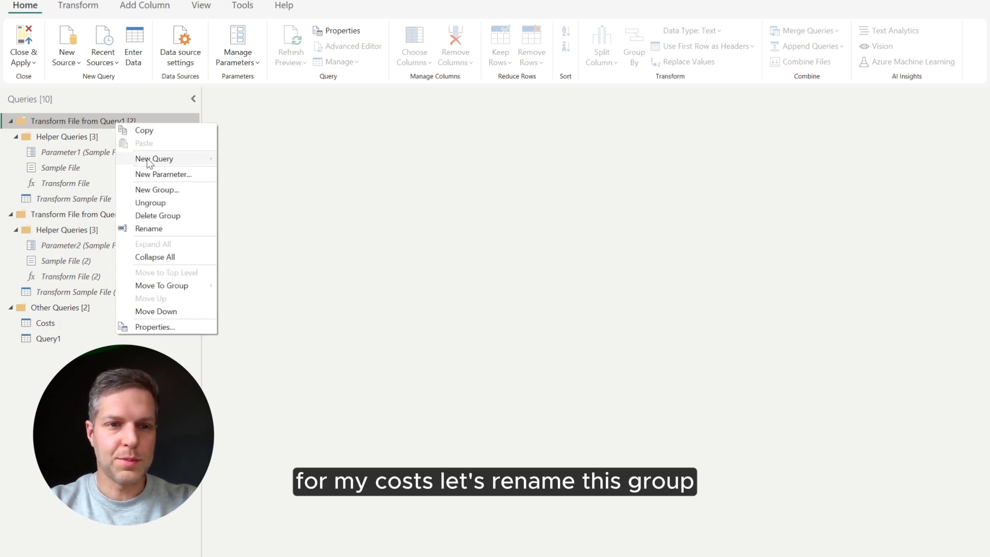
{"action": "left_click", "coordinate": [150, 229]}
{"action": "left_click", "coordinate": [102, 125]}
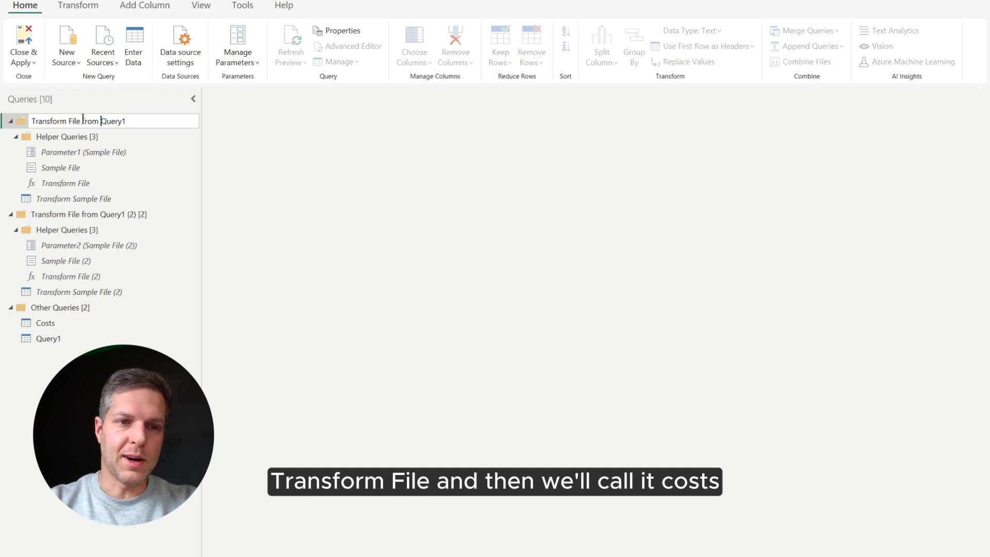
{"action": "left_click_drag", "start_coordinate": [83, 120], "coordinate": [207, 124]}
{"action": "key", "text": "BackSpace"}
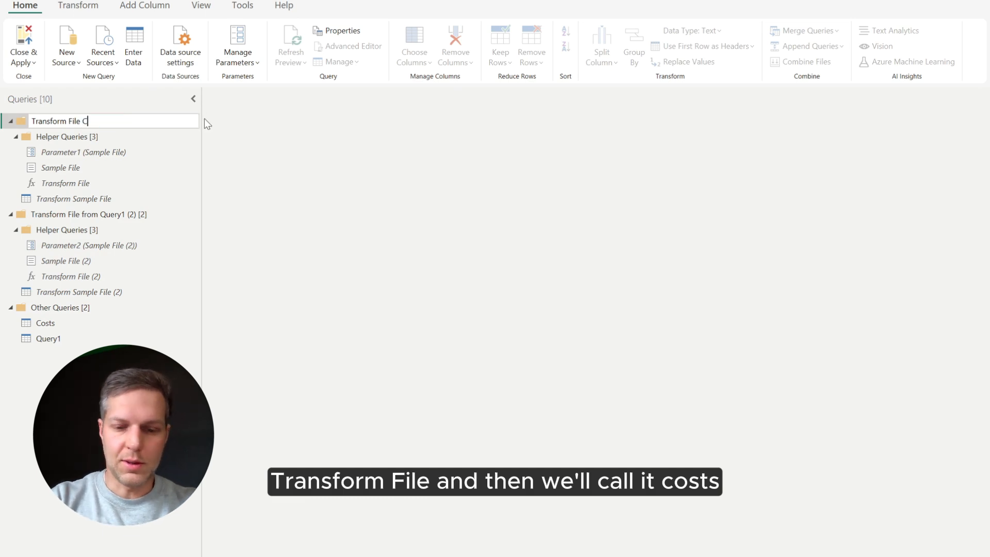
{"action": "type", "text": "Costs"}
{"action": "key", "text": "Return"}
{"action": "left_click", "coordinate": [10, 121]}
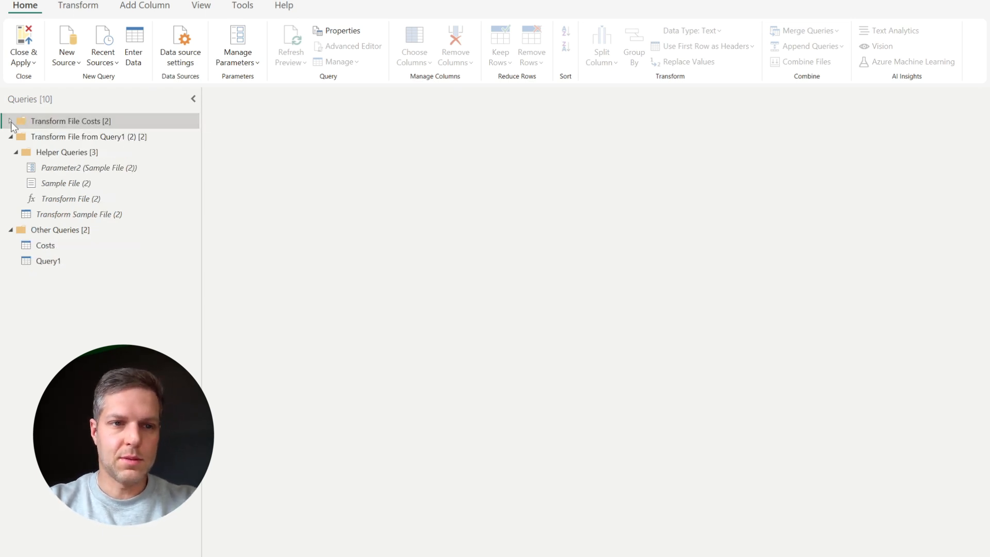
Rename the query group Transform File from Query1 (2) as Transform File from Revenue
{"action": "left_click", "coordinate": [130, 138]}
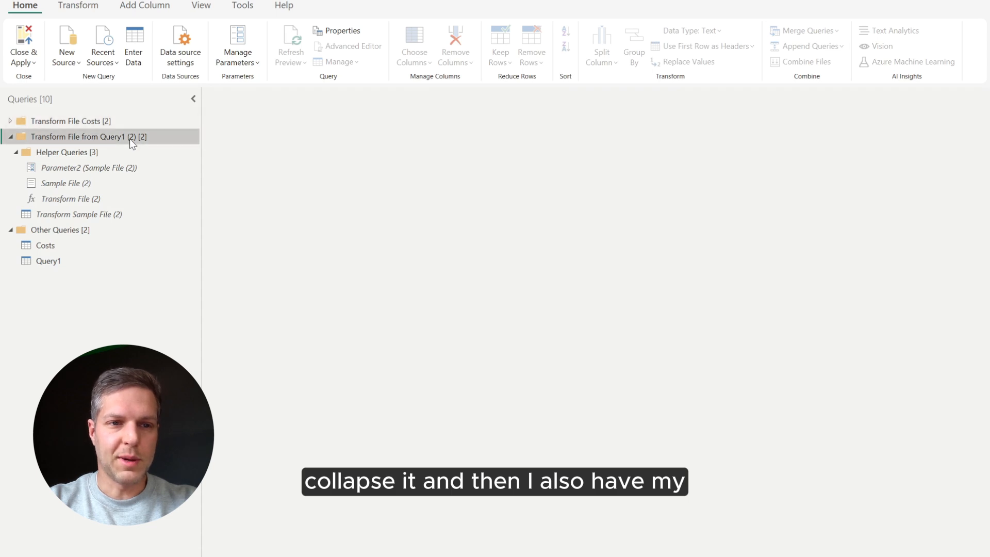
{"action": "double_click", "coordinate": [120, 137]}
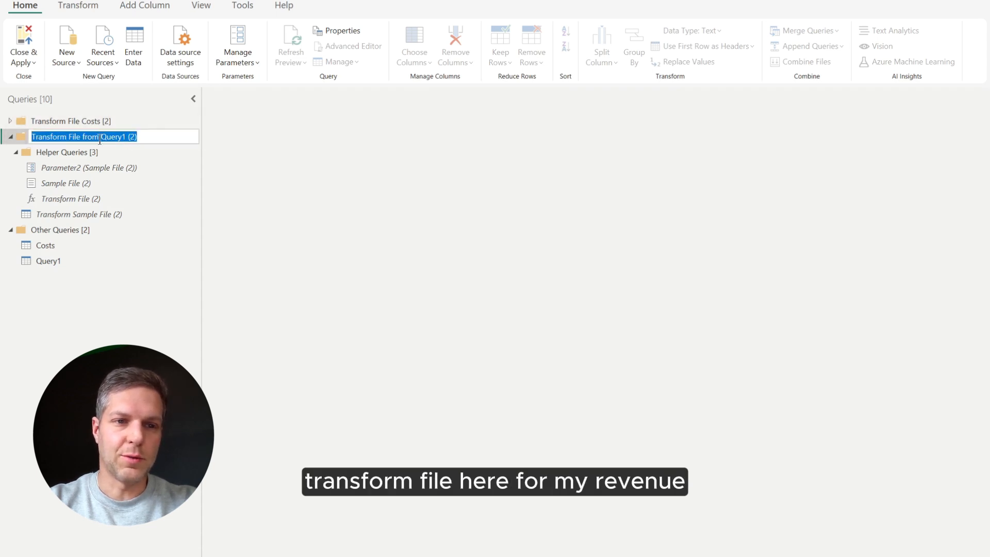
{"action": "left_click_drag", "start_coordinate": [103, 137], "coordinate": [172, 136]}
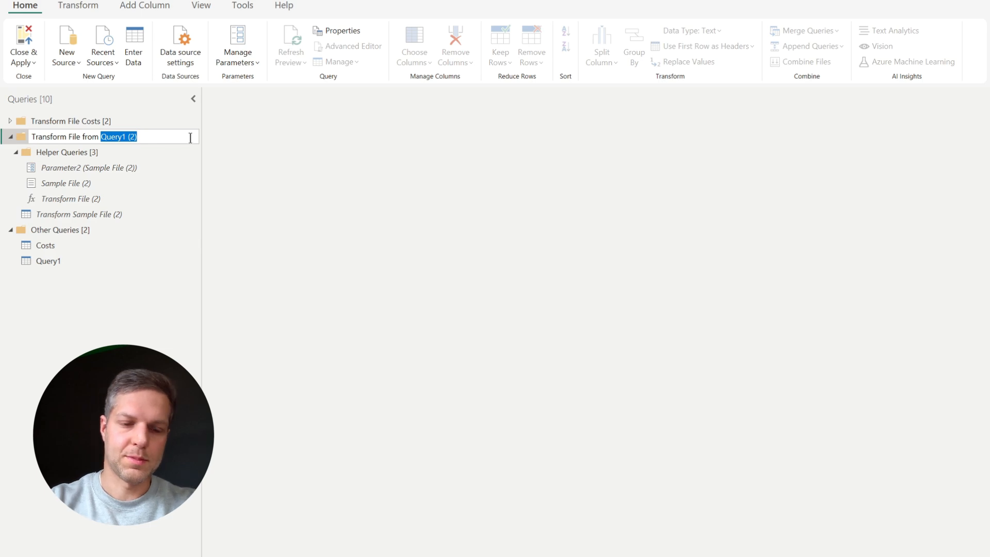
{"action": "type", "text": "Revenue"}
Delete the Promoted Headers step from the Transform Sample File (2) query
{"action": "left_click", "coordinate": [57, 261]}
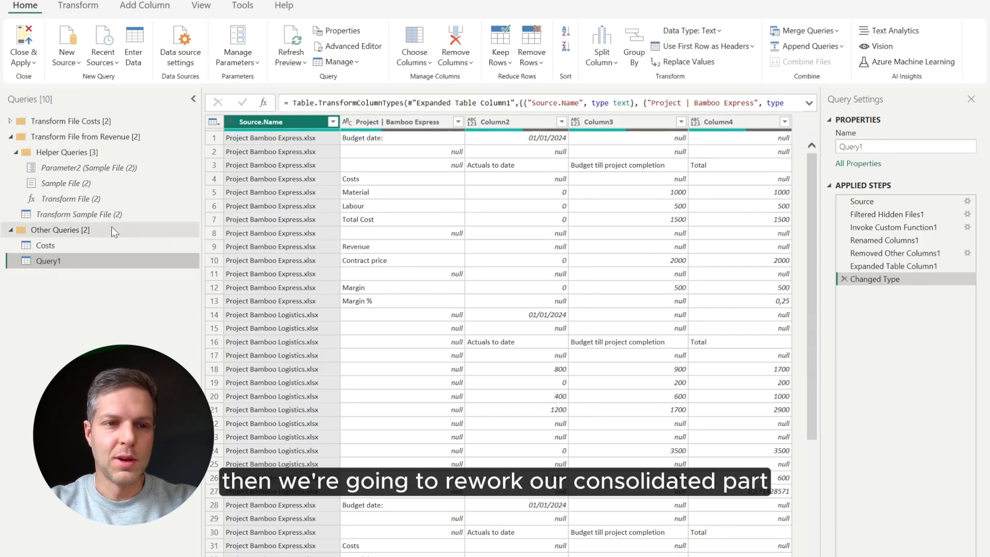
{"action": "left_click", "coordinate": [86, 214]}
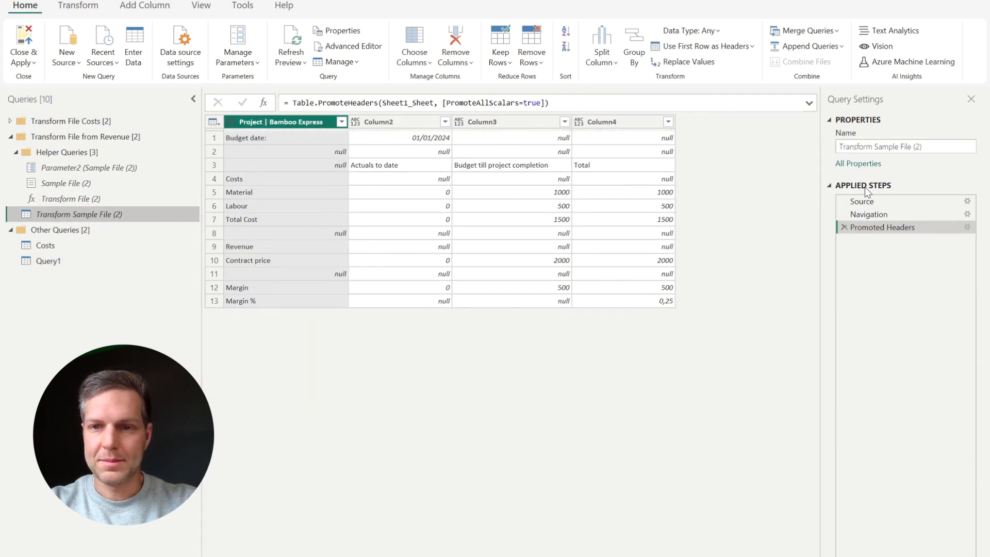
{"action": "left_click", "coordinate": [845, 227]}
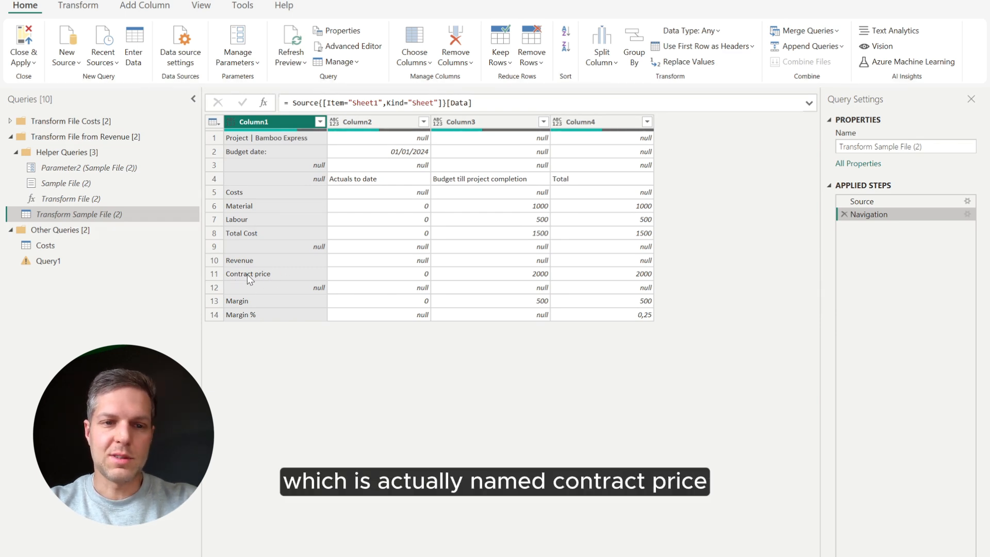
Filter Column1 of Transform Sample File (2) to keep only the Contract price row
{"action": "left_click", "coordinate": [320, 123]}
{"action": "left_click", "coordinate": [138, 258]}
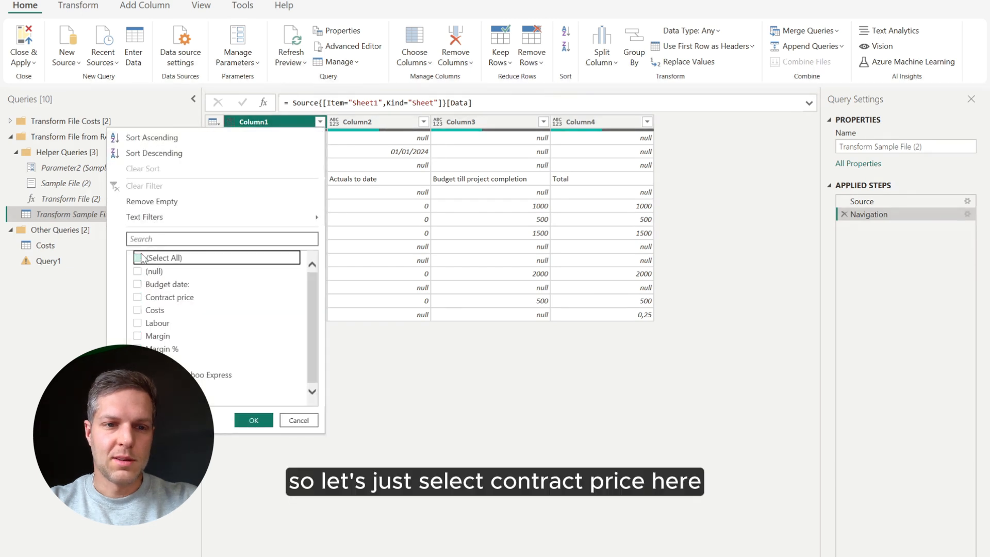
{"action": "left_click", "coordinate": [148, 300]}
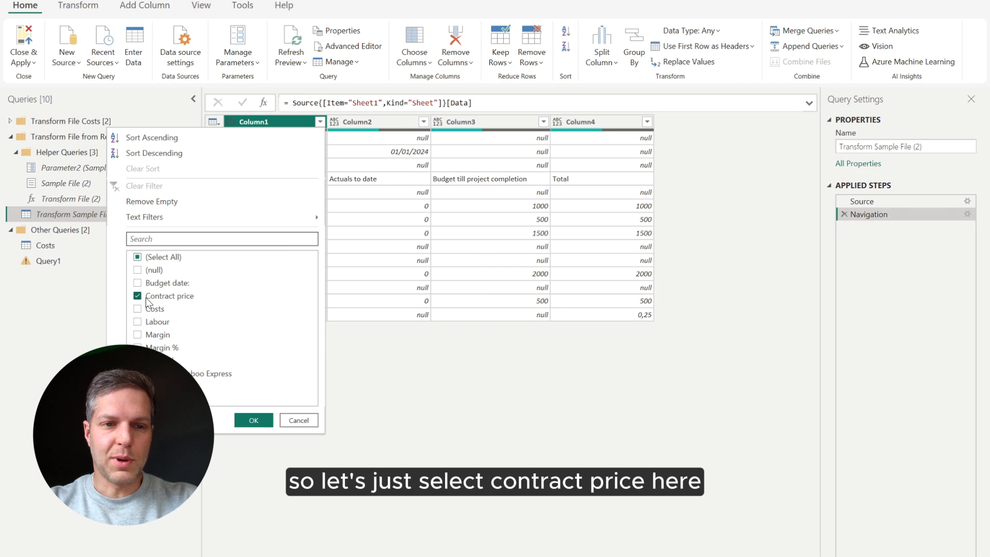
{"action": "left_click", "coordinate": [254, 419]}
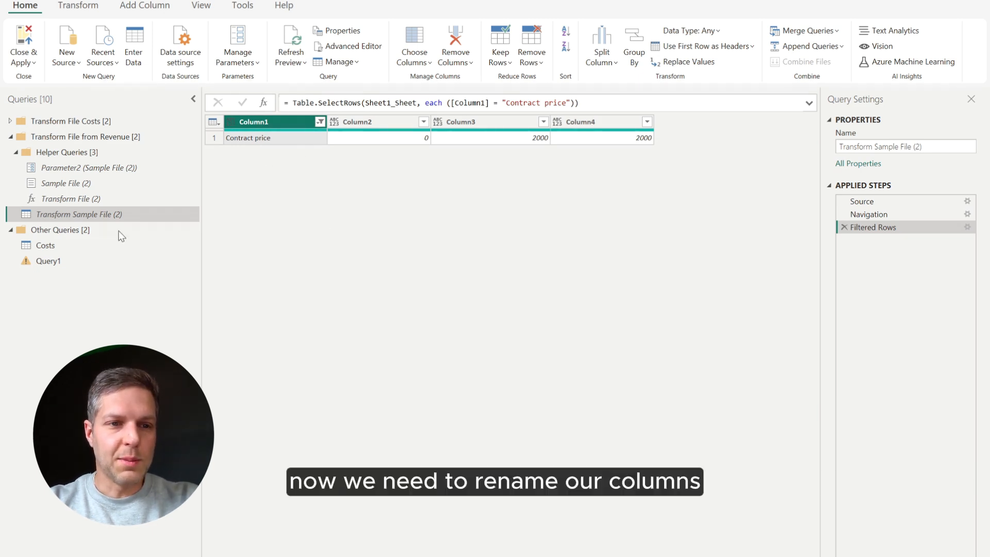
Rename Column1 as Revenue Item and Column2 as Actual in the revenue sample query
{"action": "double_click", "coordinate": [284, 121]}
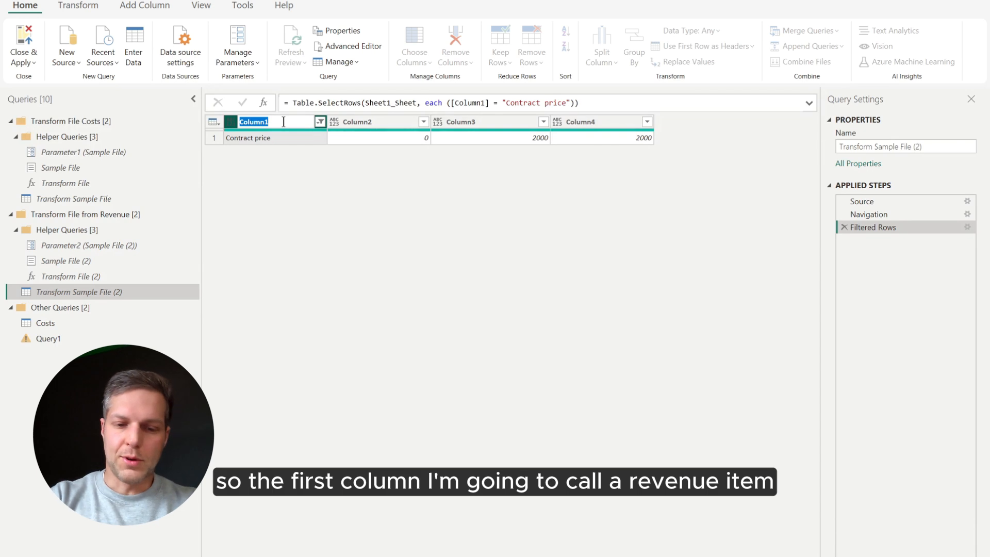
{"action": "type", "text": "Reve"}
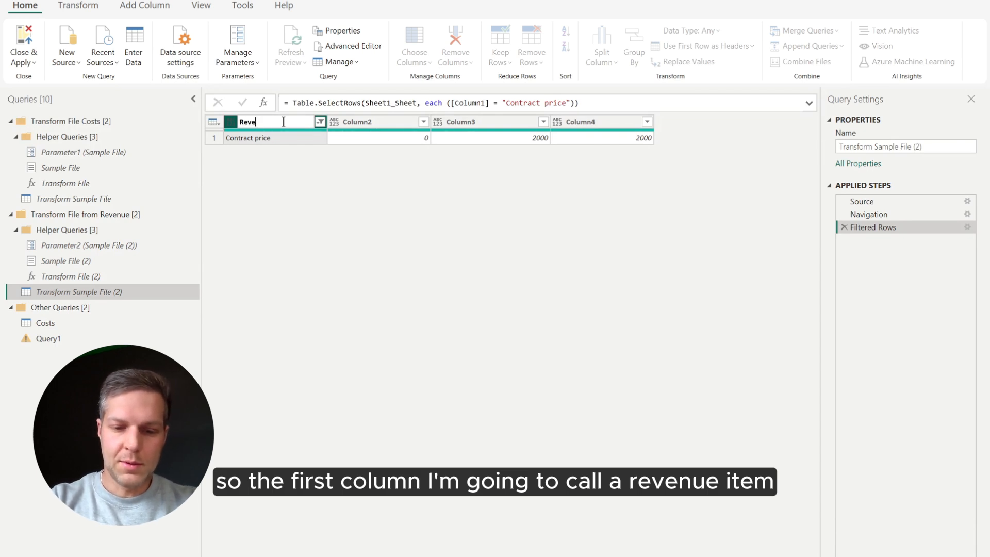
{"action": "type", "text": "mue Item"}
{"action": "key", "text": "Return"}
{"action": "left_click", "coordinate": [385, 122]}
{"action": "double_click", "coordinate": [386, 122]}
{"action": "type", "text": "A"}
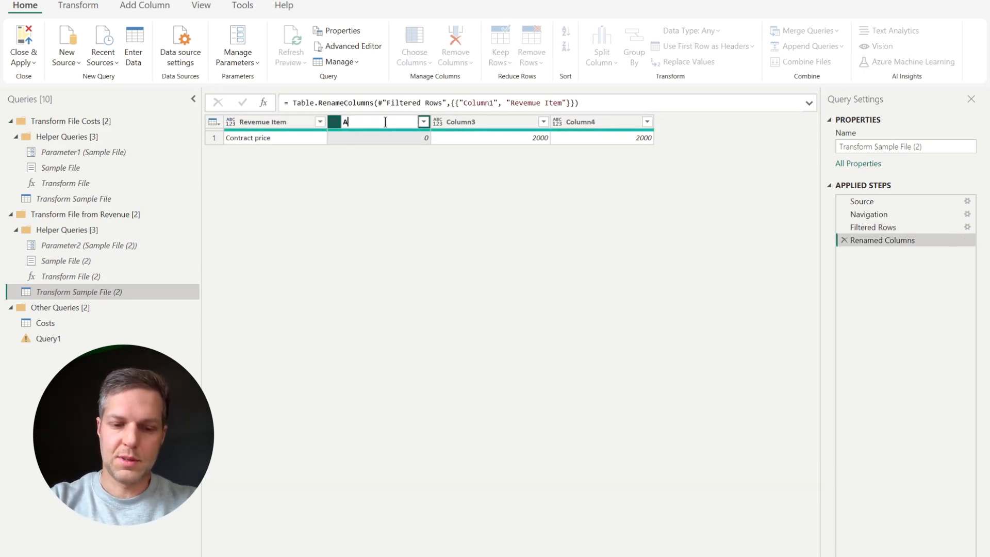
{"action": "type", "text": "ctual"}
{"action": "key", "text": "Return"}
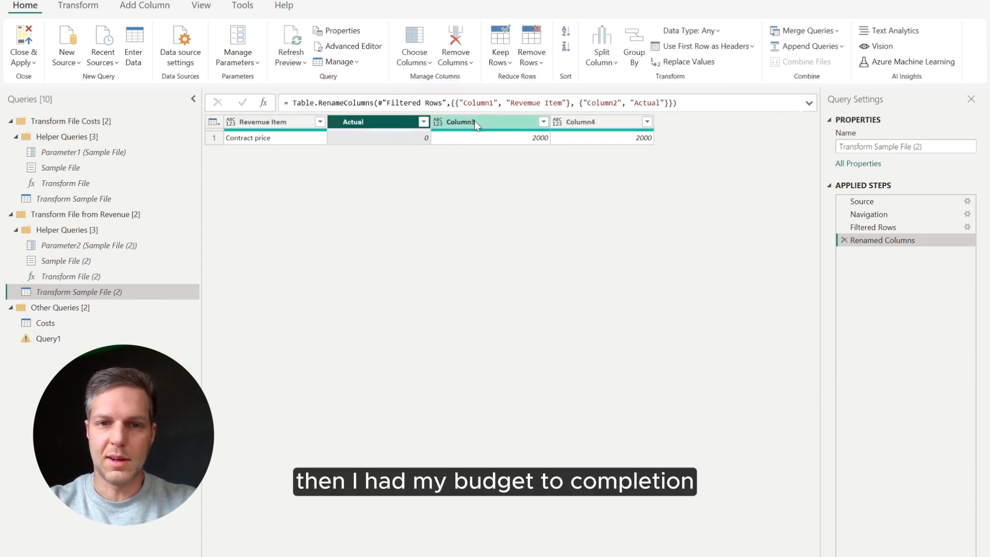
Rename Column3 as Budget to completion and Column4 as Total
{"action": "left_click", "coordinate": [475, 123]}
{"action": "double_click", "coordinate": [475, 123]}
{"action": "type", "text": "Budget to completion"}
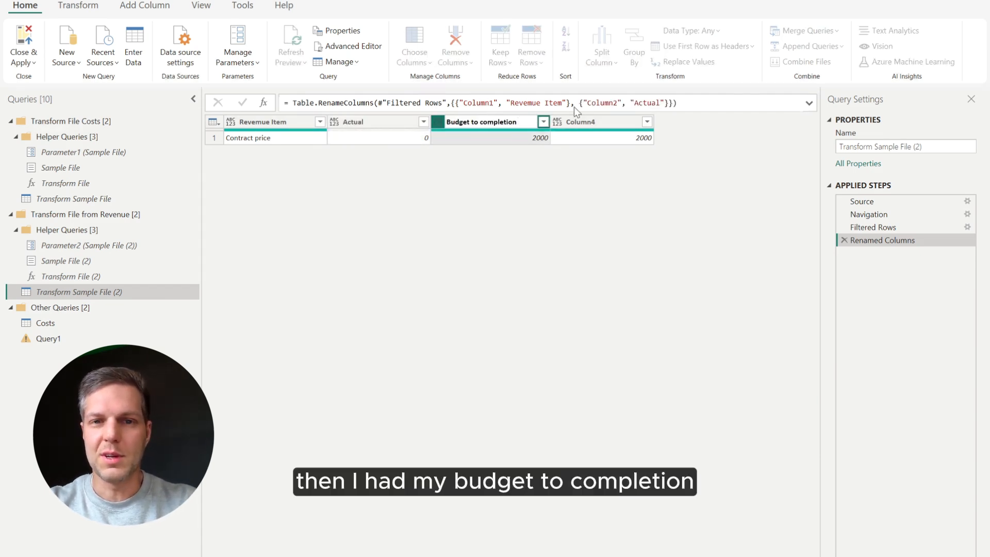
{"action": "key", "text": "Return"}
{"action": "left_click", "coordinate": [583, 124]}
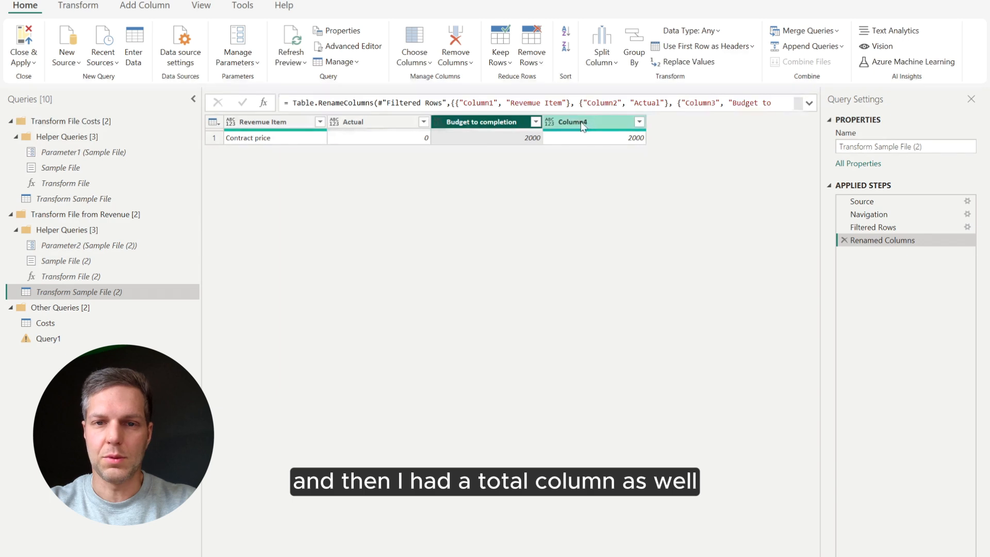
{"action": "double_click", "coordinate": [583, 123]}
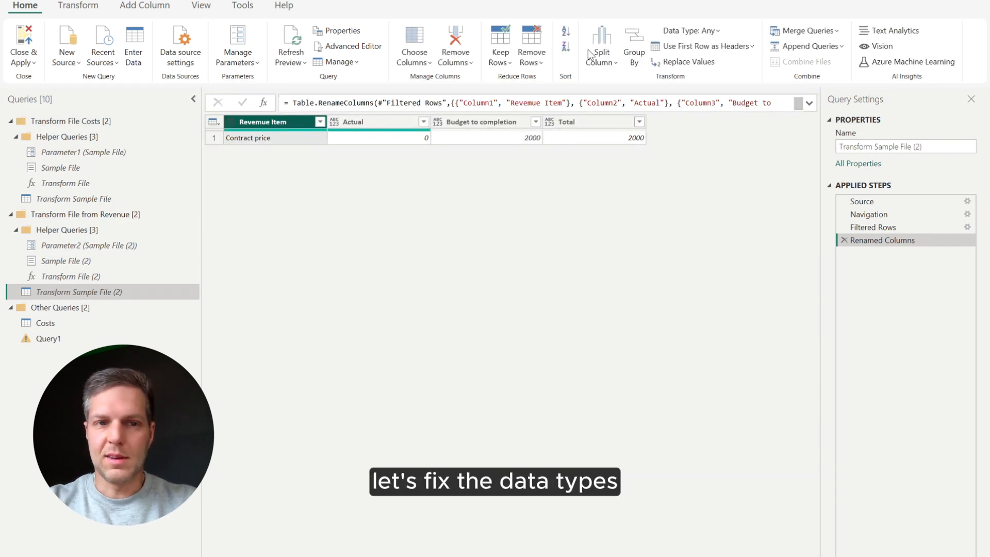
Set Revenue Item to Text, and Actual, Budget to completion and Total to Decimal Number
{"action": "left_click", "coordinate": [689, 31]}
{"action": "left_click", "coordinate": [672, 212]}
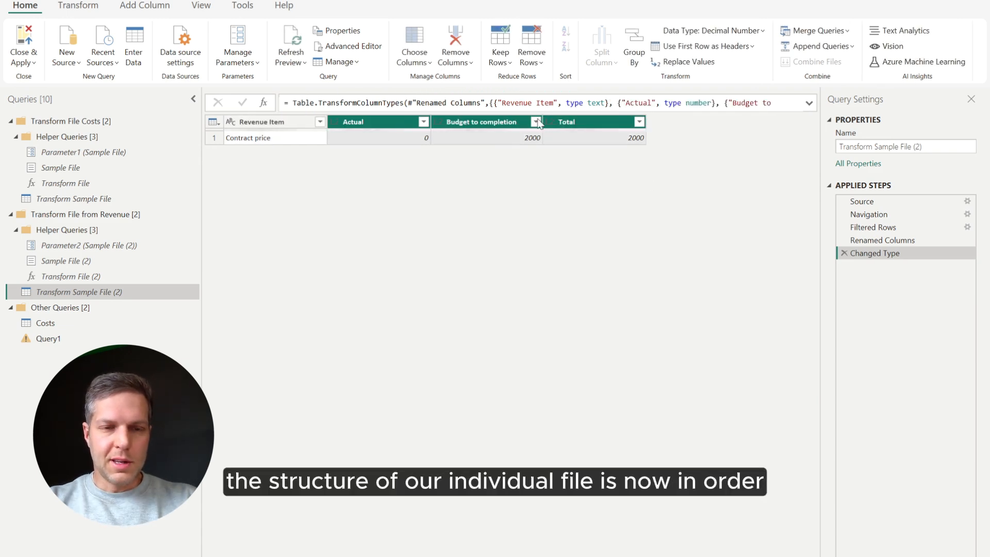
Delete the Changed Type, Expanded Table Column1 and Removed Other Columns1 steps from Query1
{"action": "left_click", "coordinate": [85, 337]}
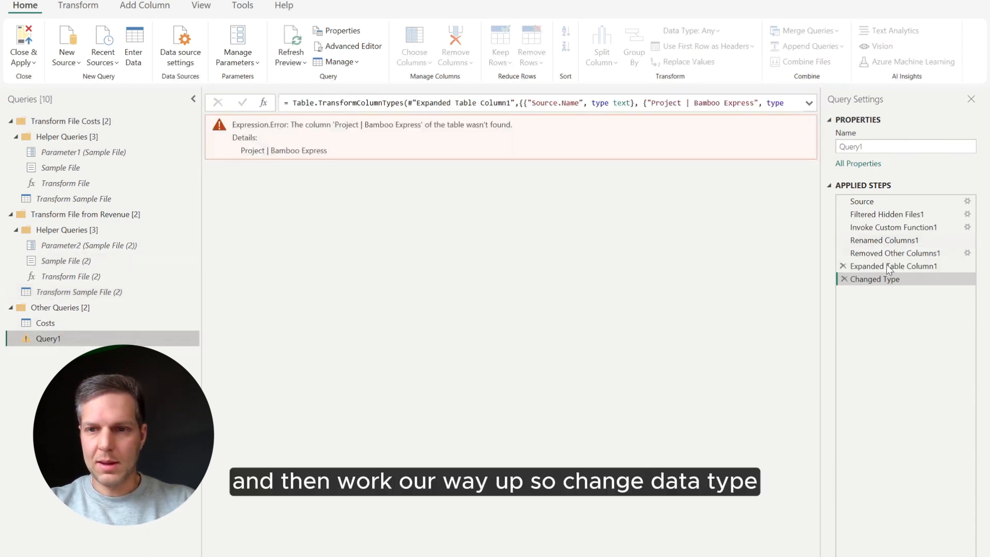
{"action": "left_click", "coordinate": [845, 279]}
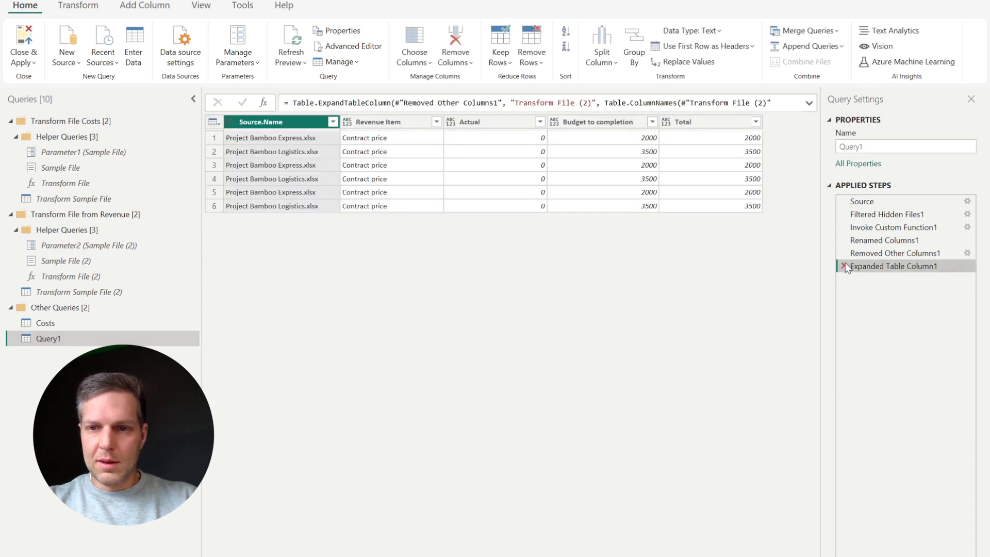
{"action": "left_click", "coordinate": [845, 265]}
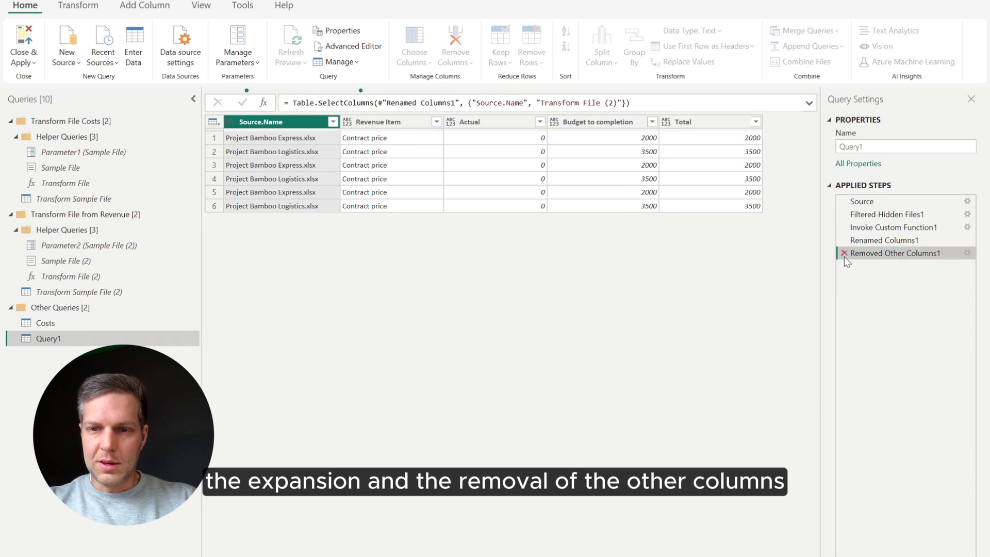
{"action": "left_click", "coordinate": [845, 253]}
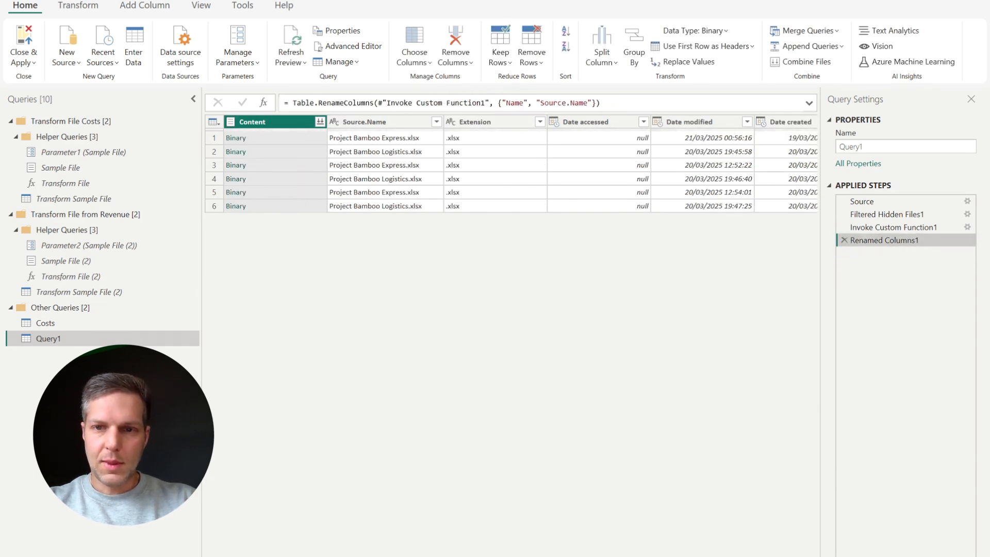
Widen Query1's Folder Path column to read the full folder paths
{"action": "scroll", "coordinate": [510, 170], "scroll_direction": "right", "scroll_amount": 10}
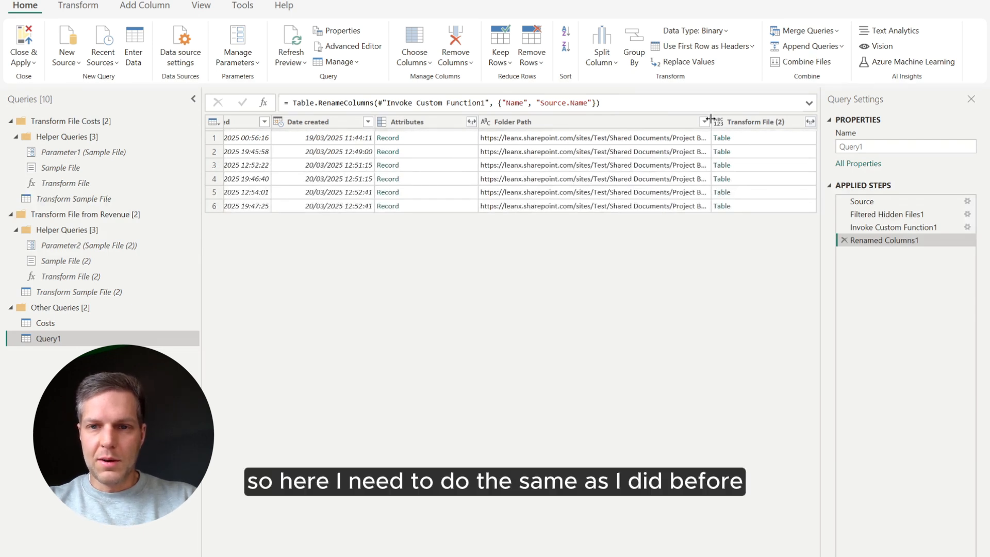
{"action": "left_click_drag", "start_coordinate": [711, 119], "coordinate": [796, 137]}
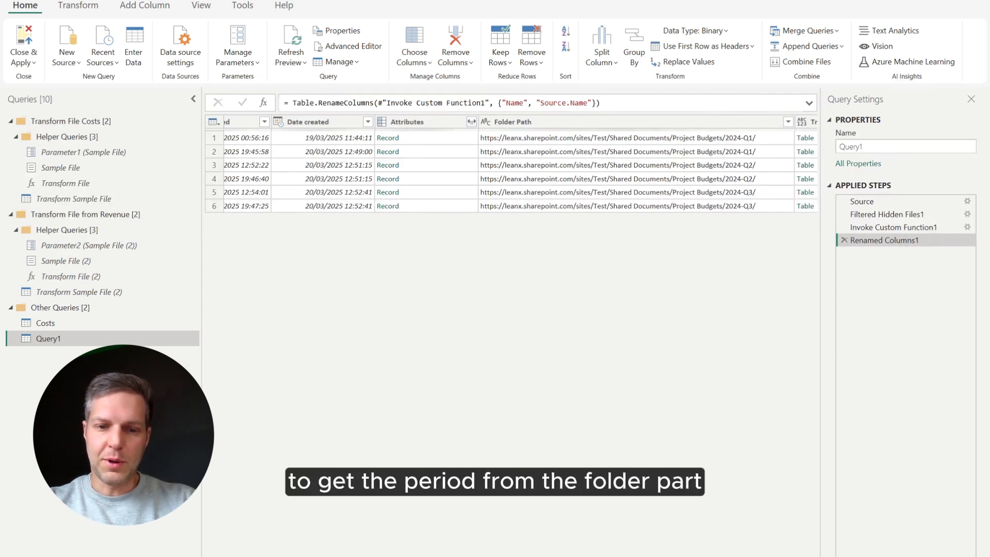
{"action": "scroll", "coordinate": [360, 243], "scroll_direction": "left", "scroll_amount": 10}
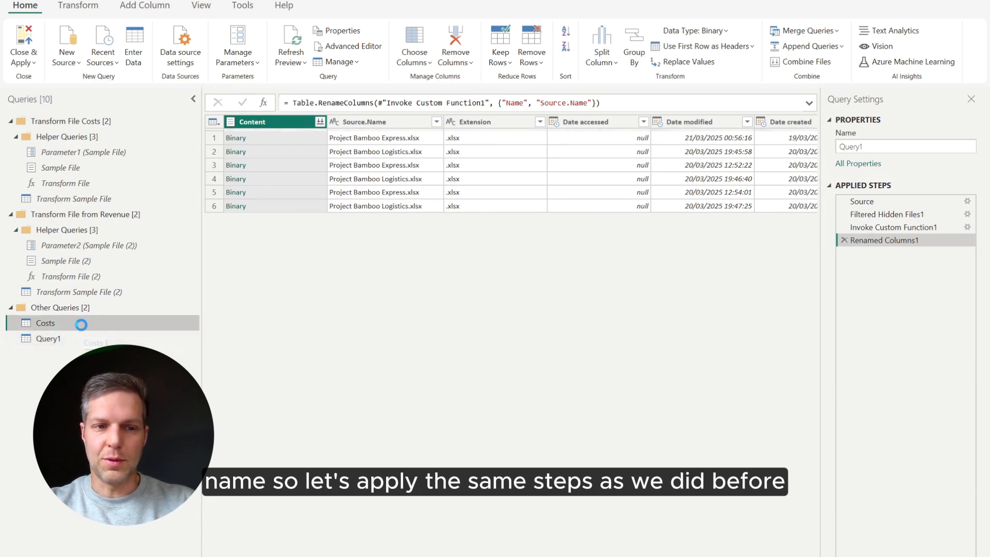
Add a custom column Project Name to Query1 with the formula Text.Trim(Text.Replace(Text.BeforeDelimiter([Source.Name], ".xlsx"), "Project ", ""))
{"action": "left_click", "coordinate": [145, 6]}
{"action": "left_click", "coordinate": [75, 54]}
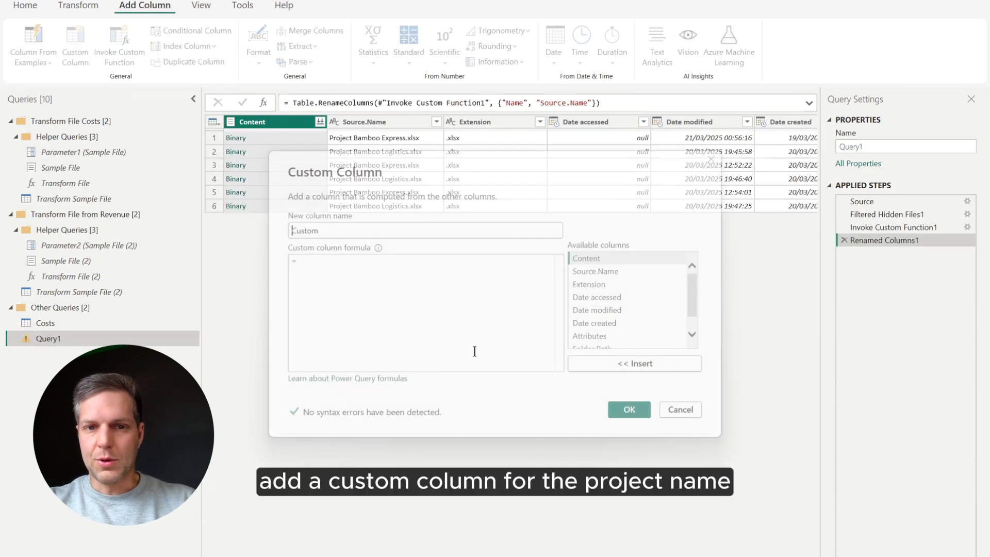
{"action": "left_click", "coordinate": [413, 313]}
{"action": "type", "text": "Text.Trim(Text.Replace(Text.BeforeDelimiter([Source.Name], \".xlsx\"), \"Project \", \"\"))"}
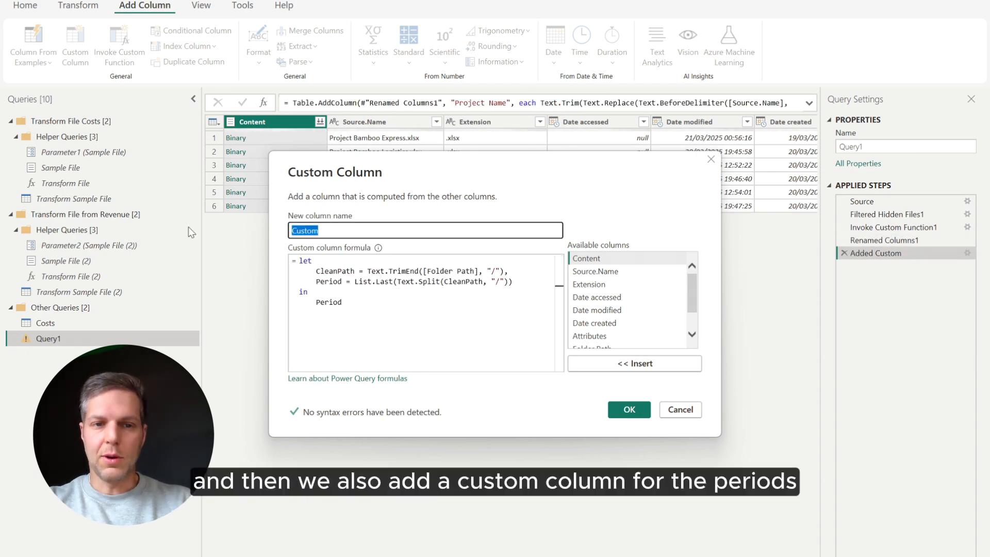
Add a custom column Period that trims the trailing "/" from [Folder Path], splits it by "/" and returns the last item
{"action": "type", "text": "Period"}
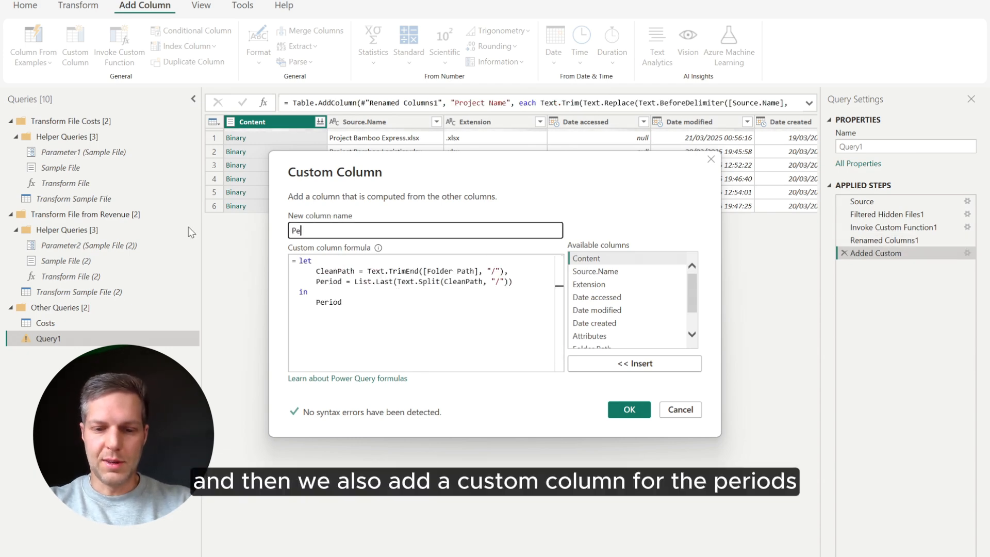
{"action": "key", "text": "Return"}
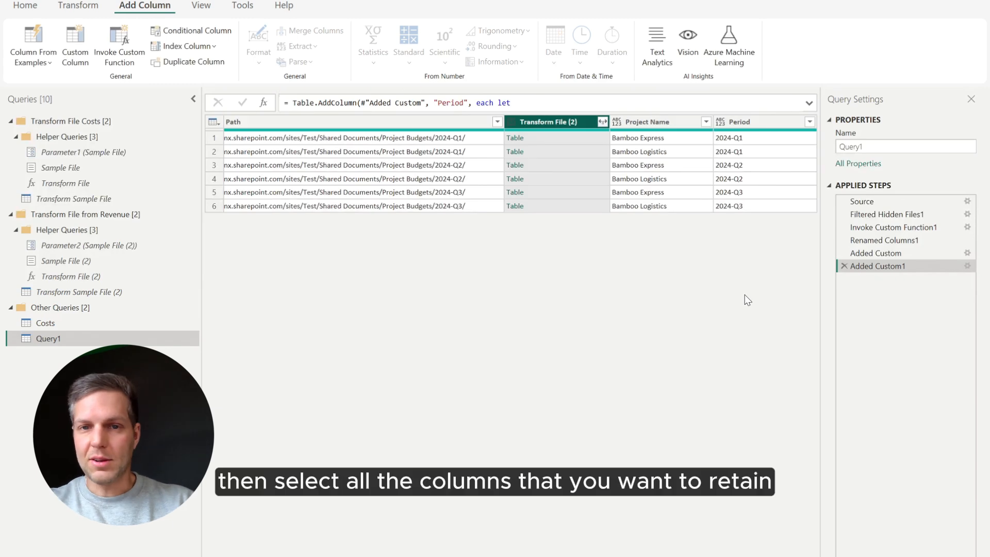
Keep only the Period, Project Name and Transform File (2) columns, and expand Transform File (2) into all its fields without the column-name prefix
{"action": "left_click", "coordinate": [763, 123]}
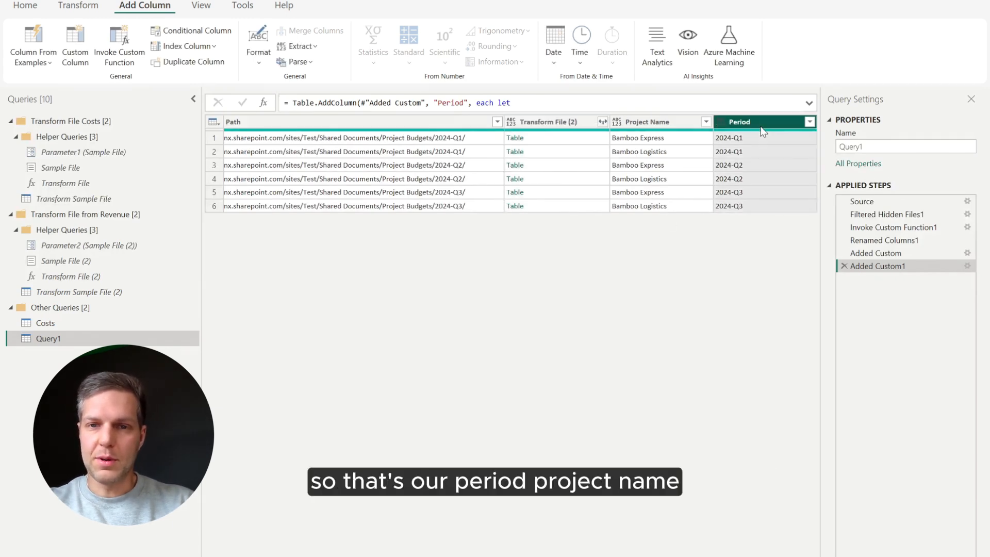
{"action": "left_click", "coordinate": [545, 122], "text": "shift"}
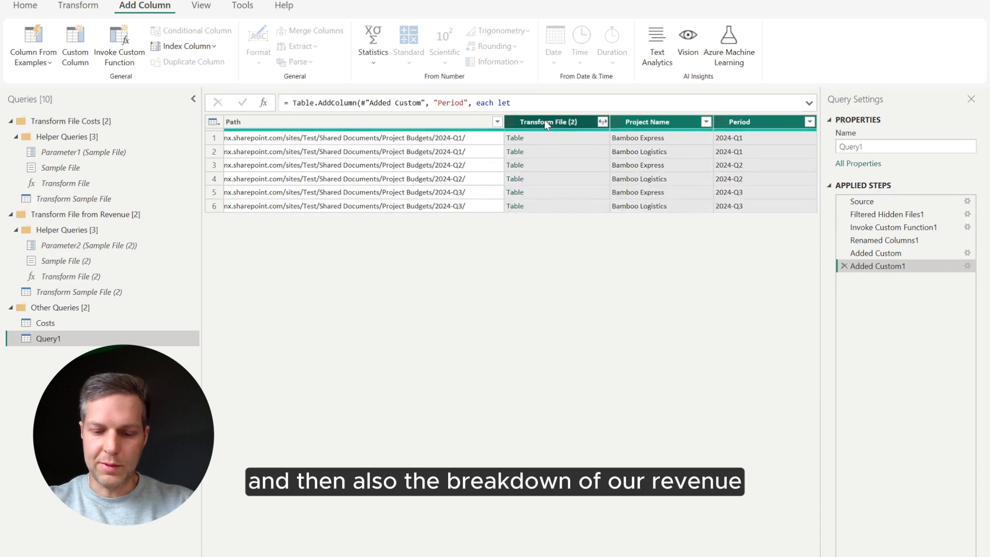
{"action": "right_click", "coordinate": [546, 122]}
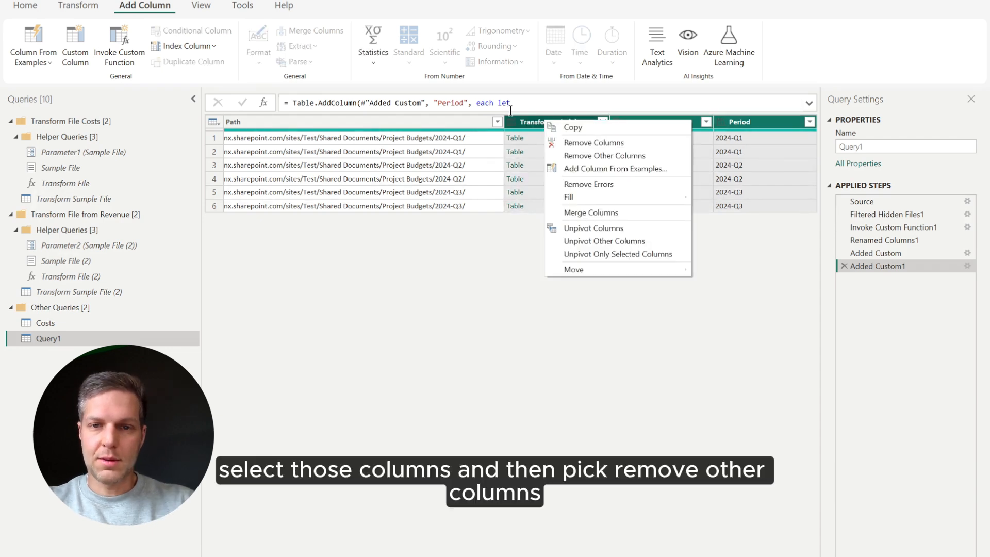
{"action": "left_click", "coordinate": [599, 156]}
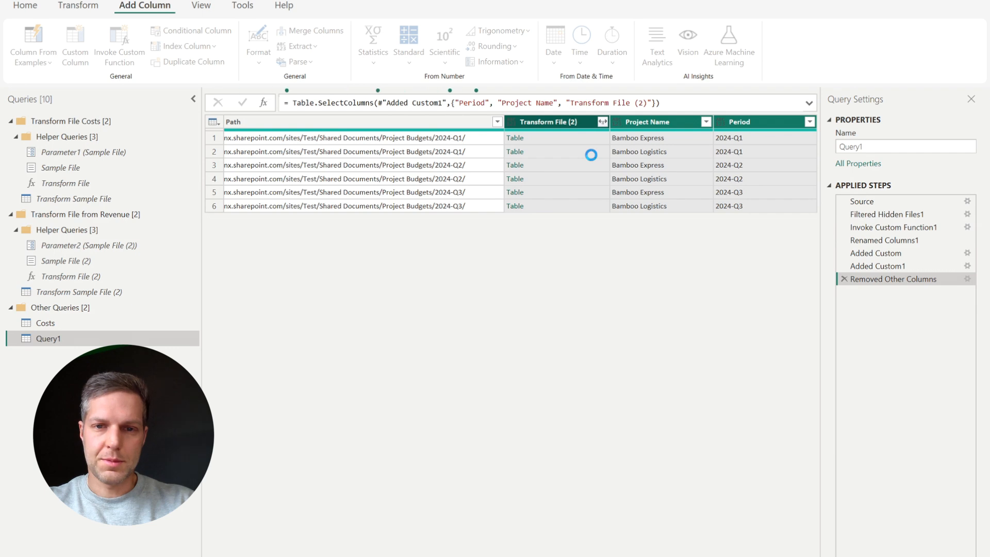
{"action": "left_click", "coordinate": [530, 123]}
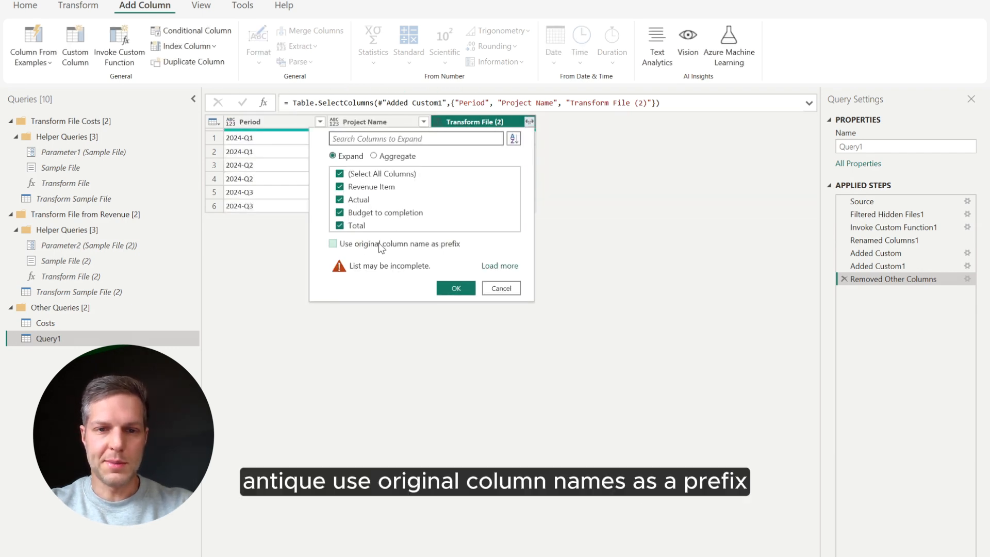
{"action": "left_click", "coordinate": [456, 289]}
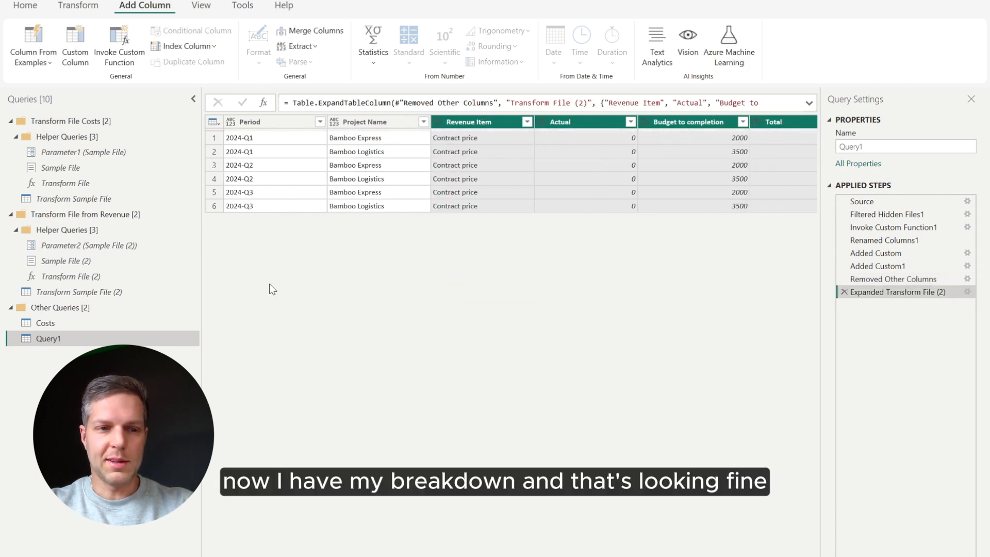
Rename Query1 as Revenue, and close and apply the query changes to load the data into the report
{"action": "right_click", "coordinate": [48, 344]}
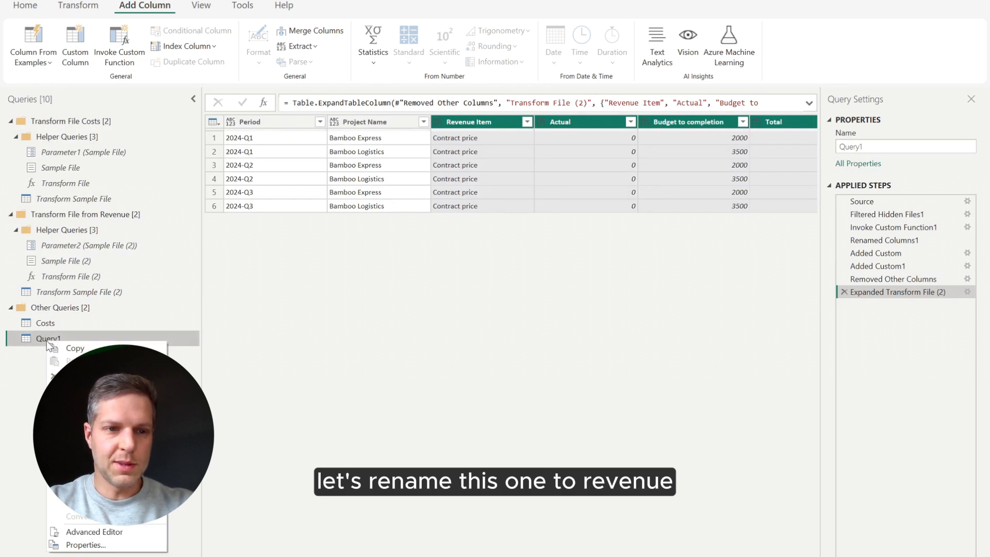
{"action": "left_click", "coordinate": [80, 390]}
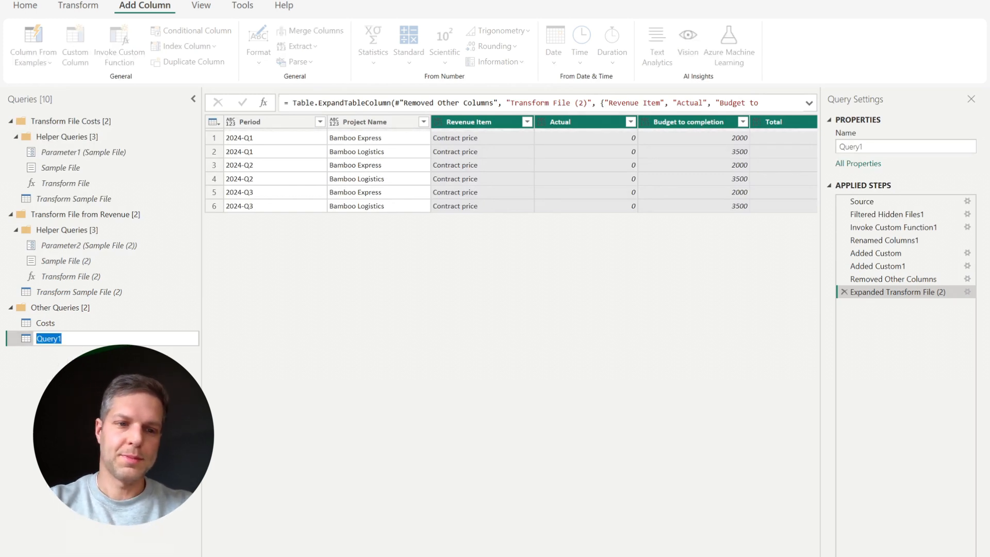
{"action": "type", "text": "Revenue"}
{"action": "key", "text": "Return"}
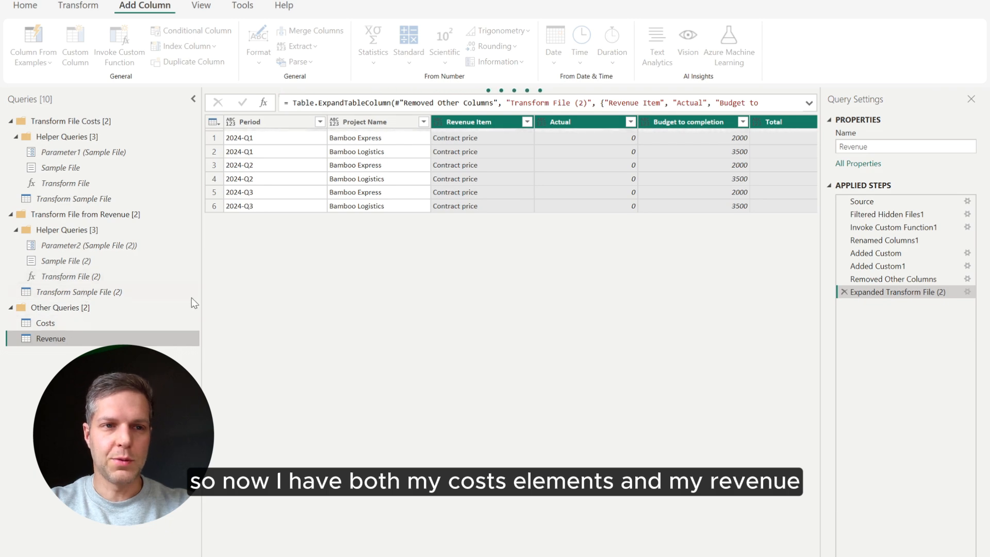
{"action": "left_click", "coordinate": [24, 5]}
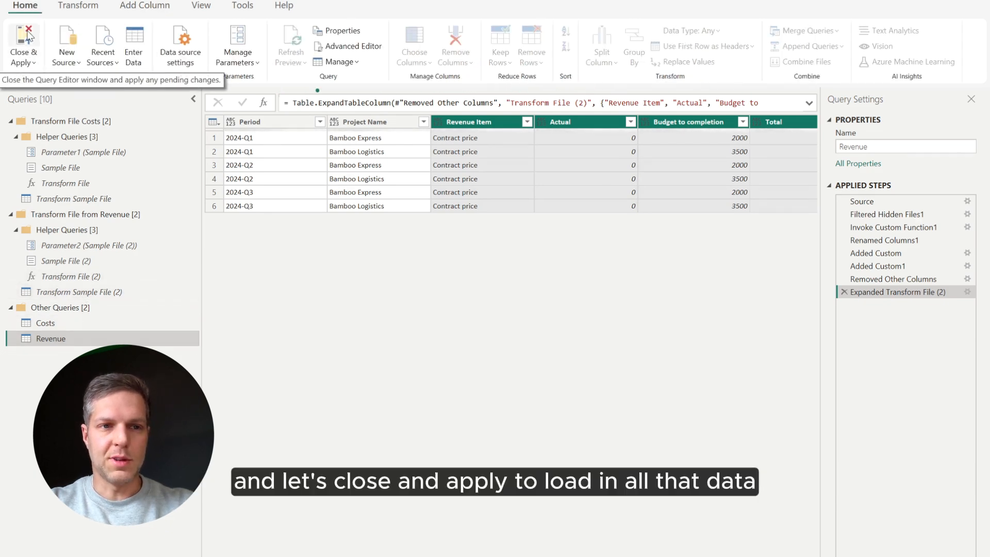
{"action": "left_click", "coordinate": [29, 37]}
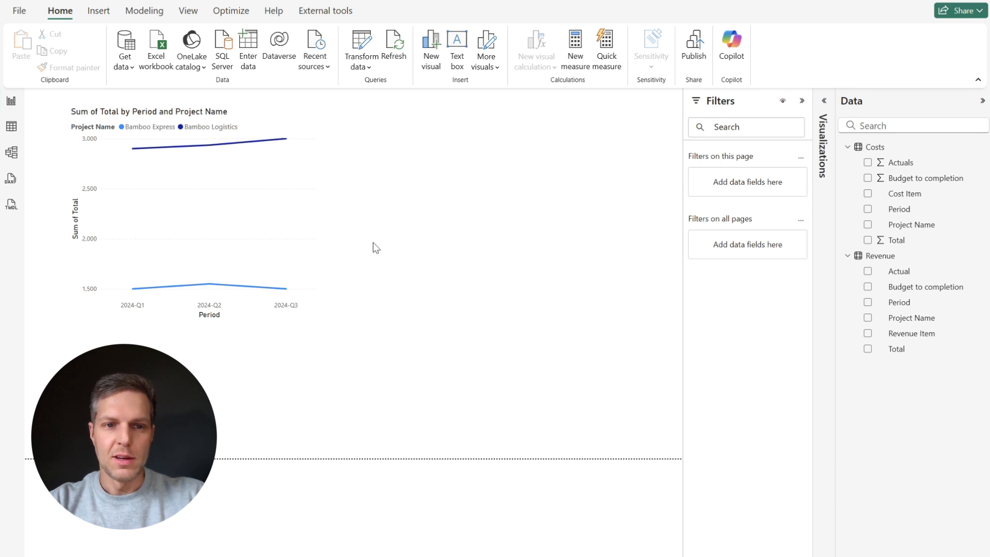
Try adding the Revenue table's Total field to the costs line chart, and take it out again
{"action": "left_click", "coordinate": [317, 159]}
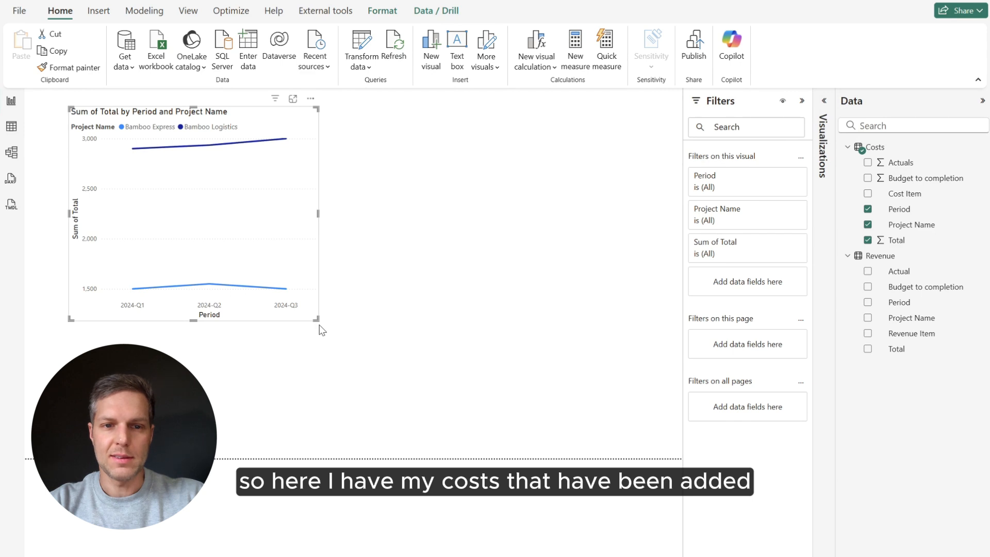
{"action": "left_click", "coordinate": [504, 206]}
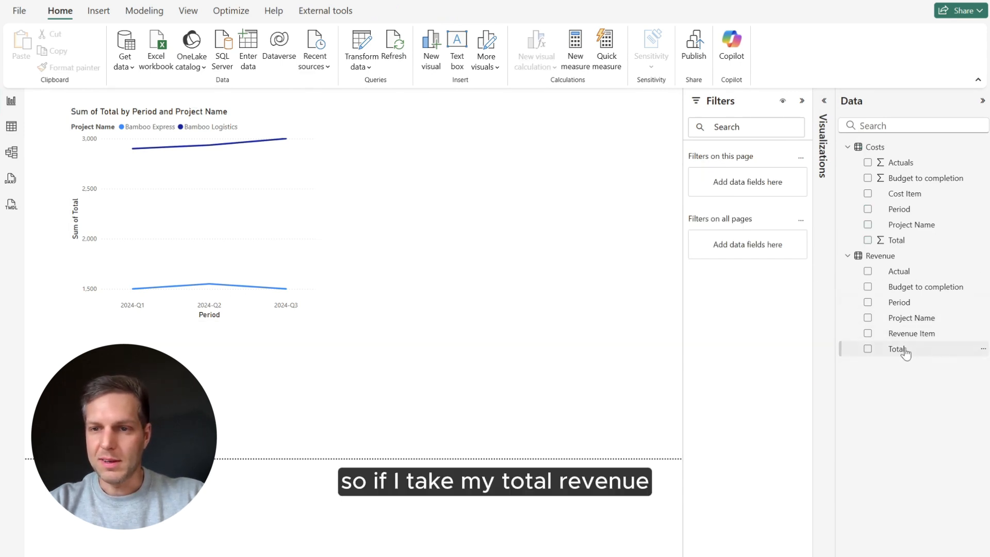
{"action": "left_click_drag", "start_coordinate": [906, 353], "coordinate": [254, 218]}
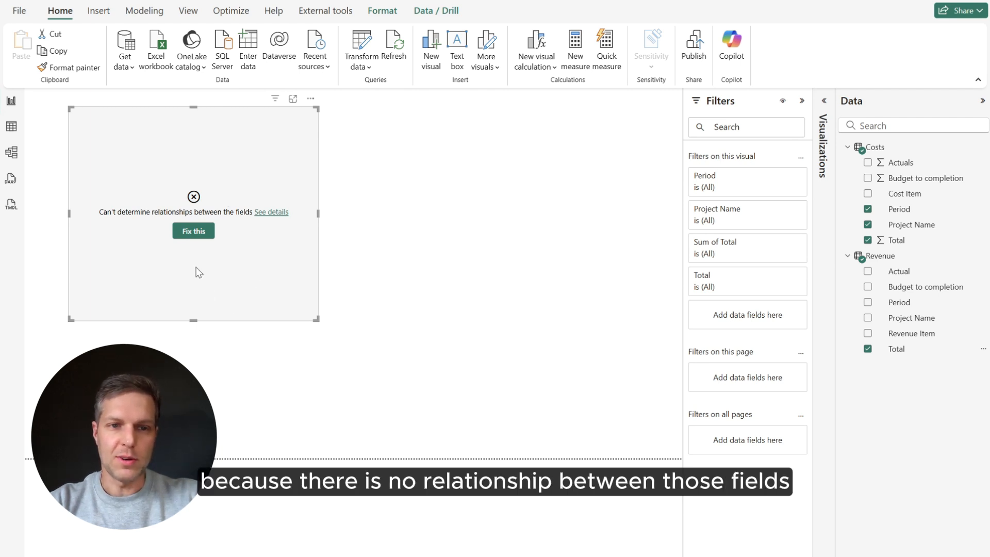
{"action": "left_click", "coordinate": [868, 350]}
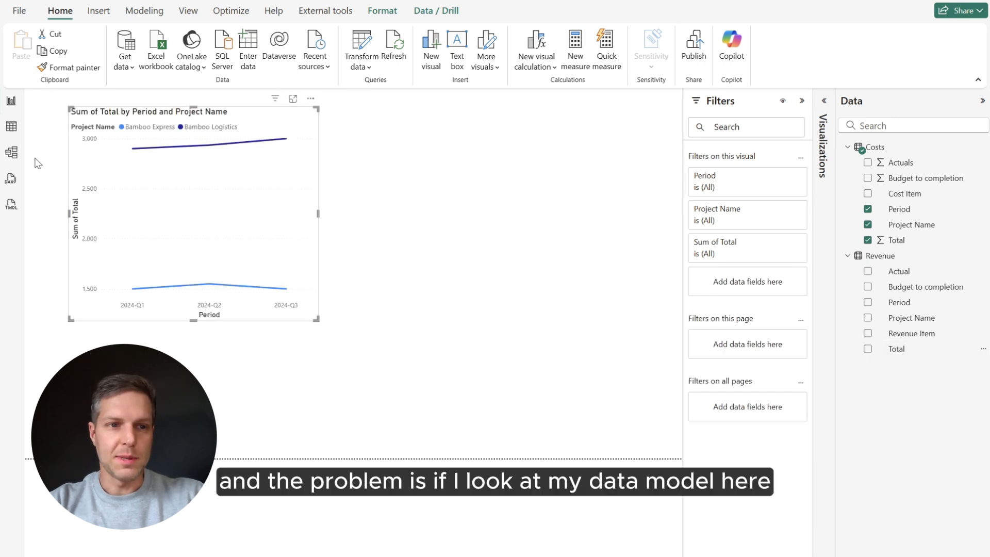
Enlarge the Costs and Revenue table cards in the model view to show all their fields
{"action": "left_click", "coordinate": [12, 155]}
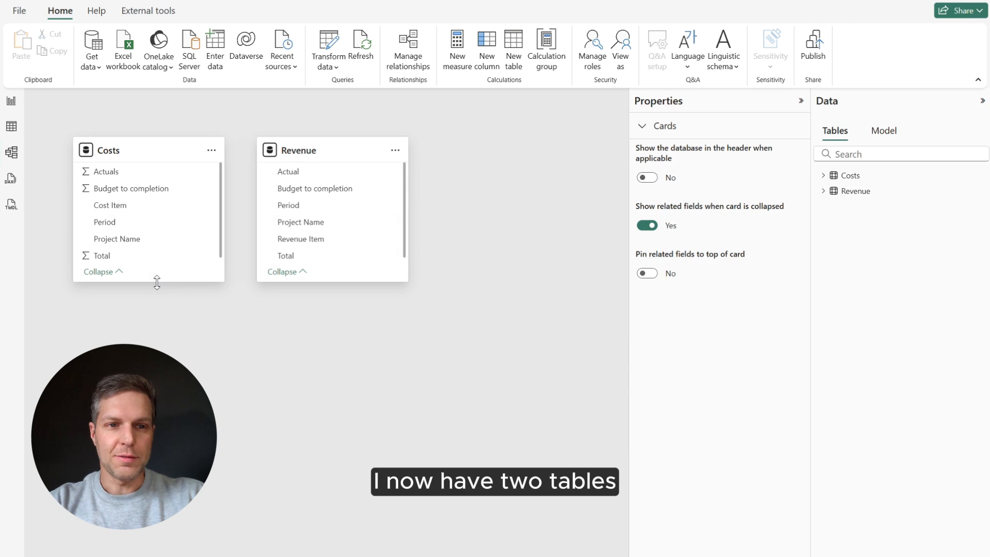
{"action": "left_click_drag", "start_coordinate": [156, 282], "coordinate": [157, 368]}
{"action": "left_click_drag", "start_coordinate": [367, 281], "coordinate": [365, 357]}
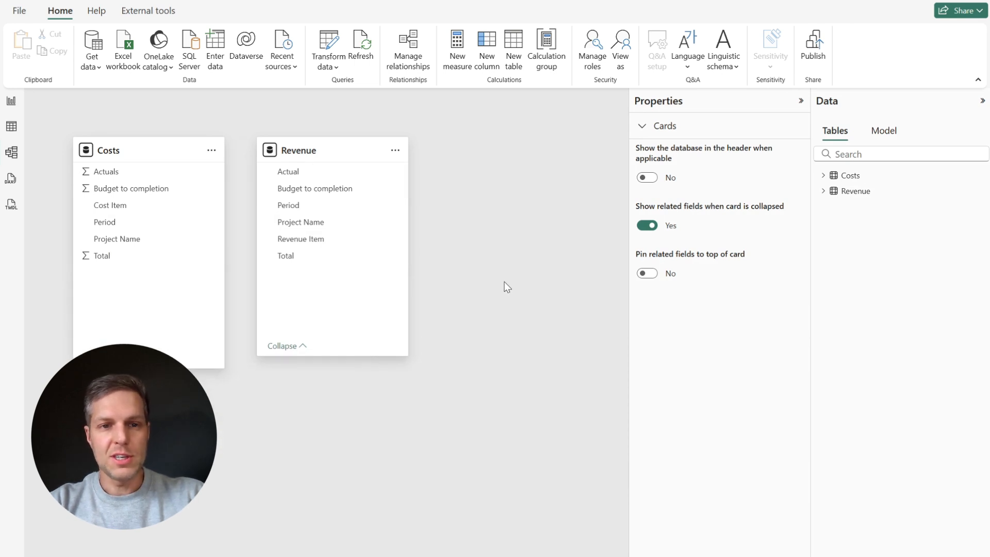
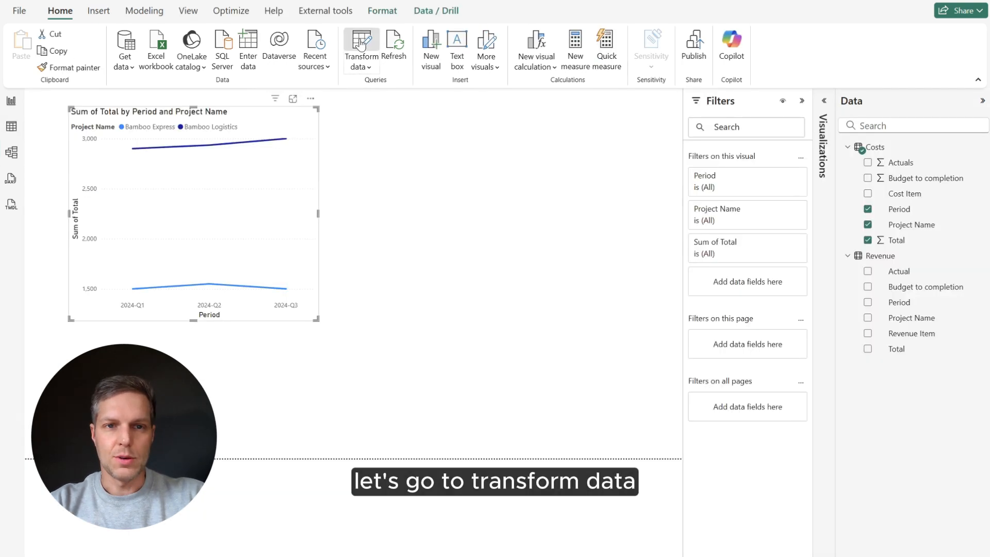
Add a custom column Key to the Costs query with the formula [Period] & "_" & [Project Name]
{"action": "left_click", "coordinate": [361, 41]}
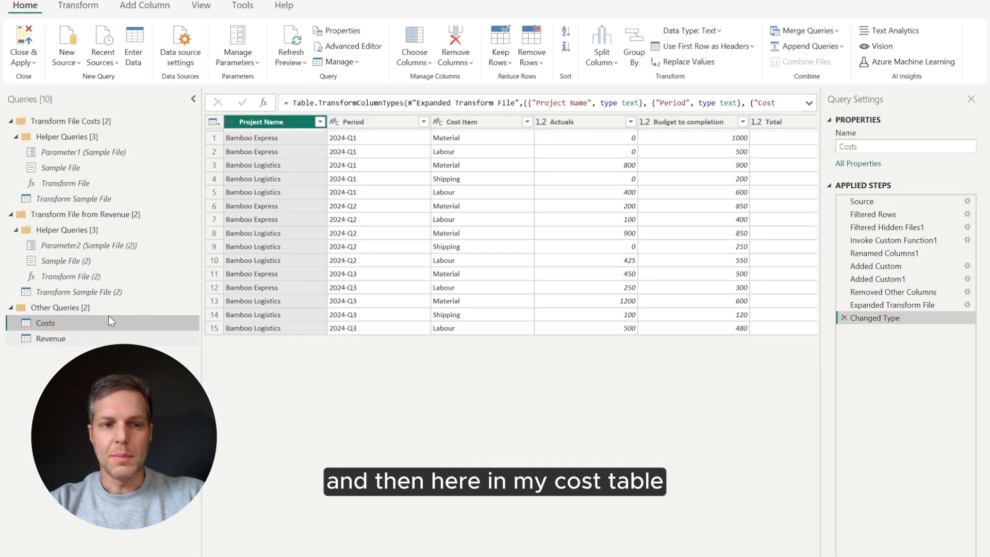
{"action": "left_click", "coordinate": [145, 7]}
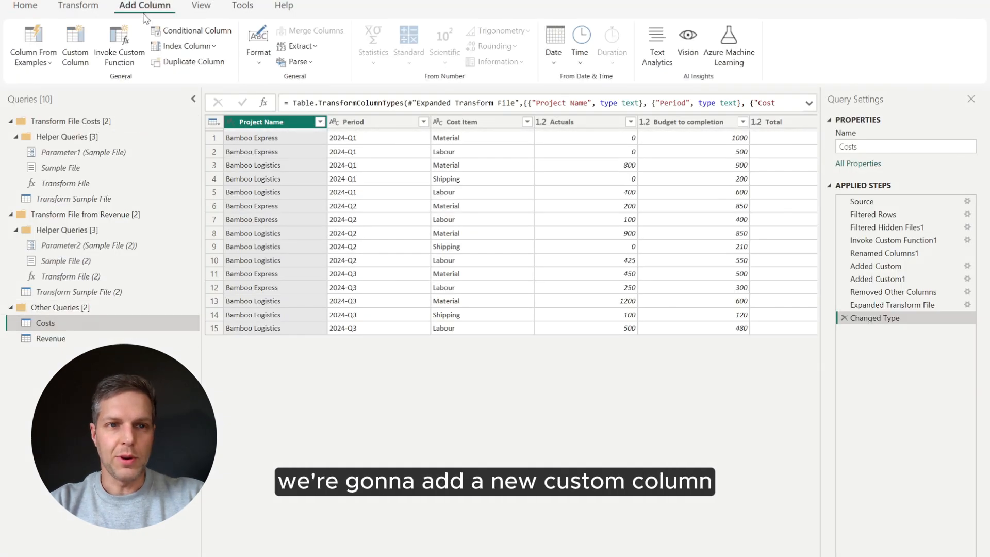
{"action": "left_click", "coordinate": [72, 37]}
{"action": "type", "text": "Key"}
{"action": "left_click", "coordinate": [320, 277]}
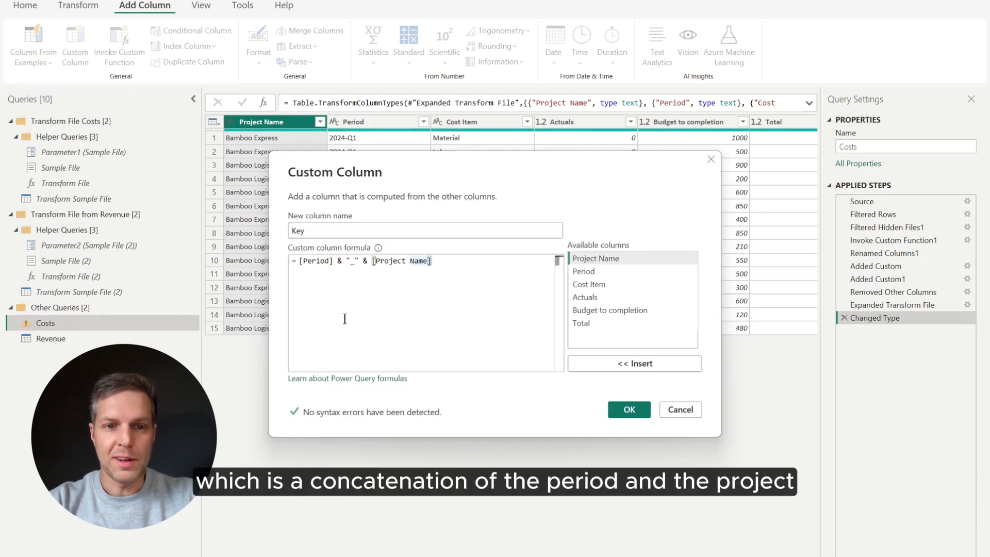
{"action": "left_click", "coordinate": [630, 409]}
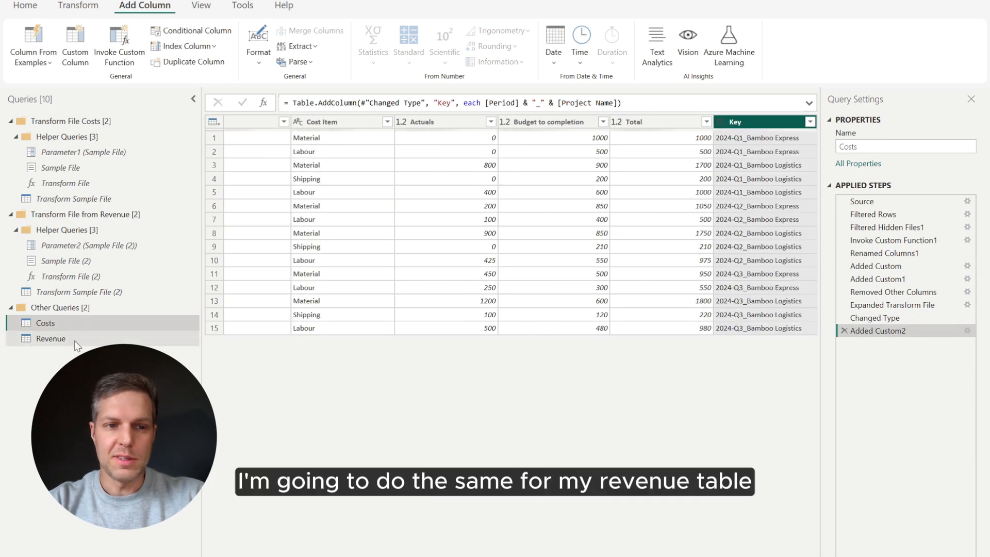
Add a custom column Key to the Revenue query with the formula [Period] & "_" & [Project Name]
{"action": "left_click", "coordinate": [74, 340]}
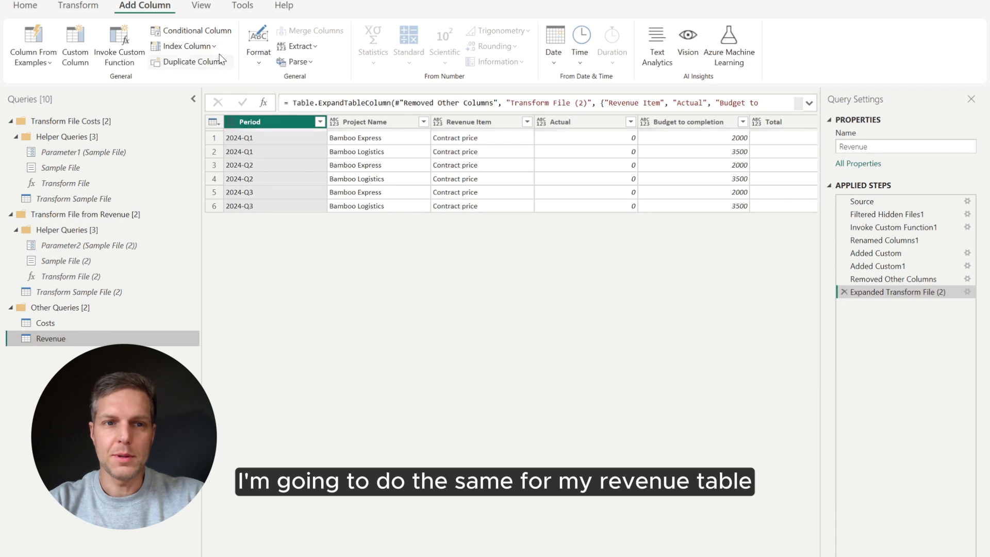
{"action": "left_click", "coordinate": [75, 51]}
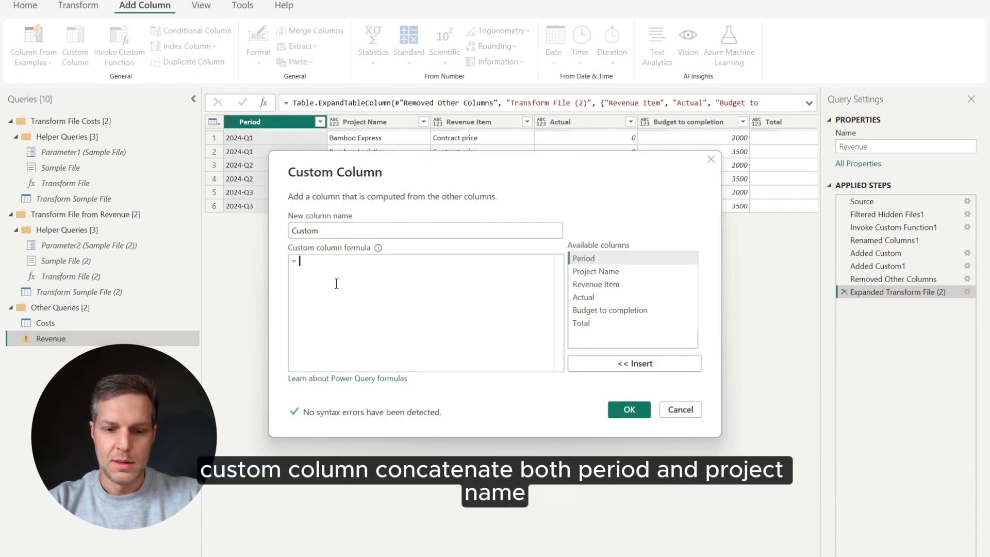
{"action": "type", "text": "[Period] & \"_\" & [Project Name]"}
{"action": "left_click", "coordinate": [336, 229]}
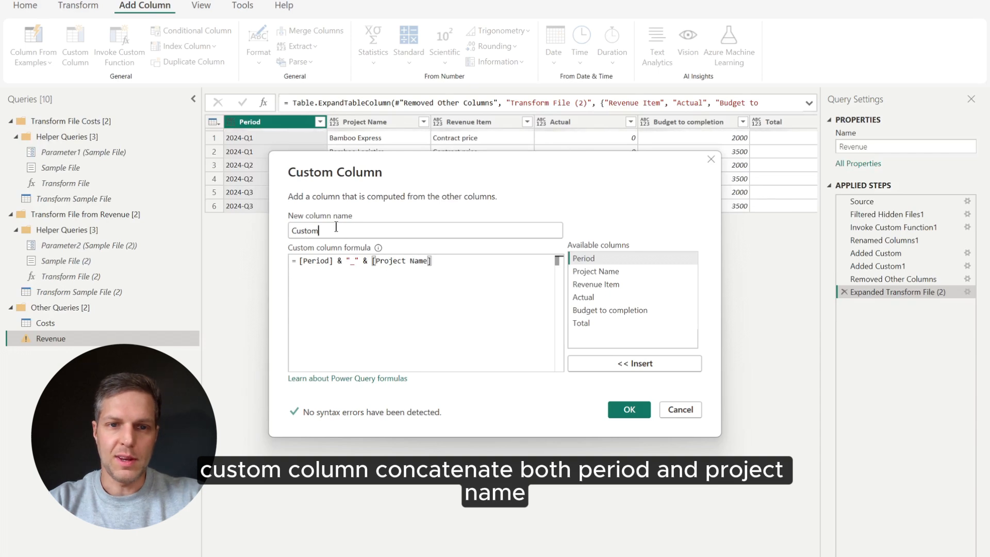
{"action": "double_click", "coordinate": [336, 229]}
{"action": "type", "text": "Key"}
{"action": "key", "text": "Return"}
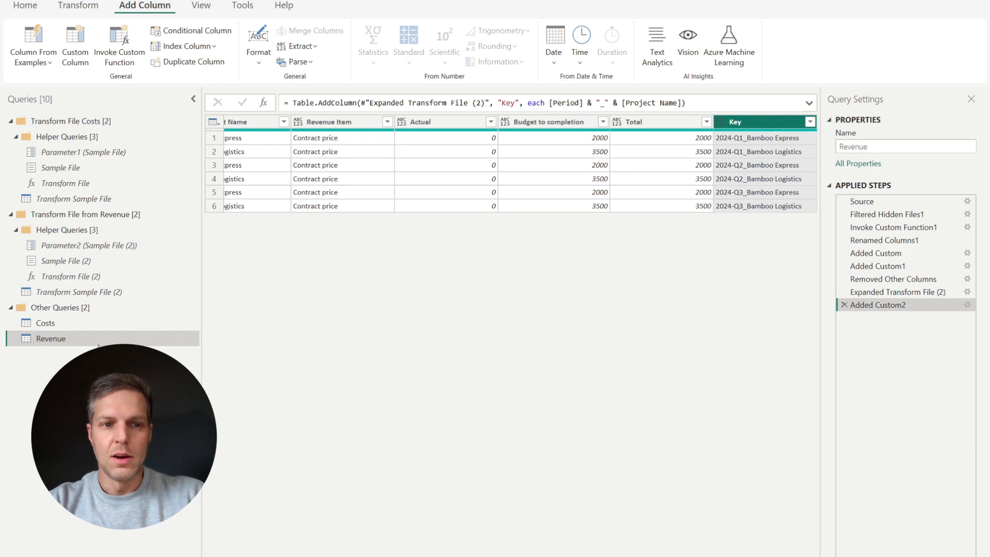
Create a reference of the Costs query and rename the new query Costs Key
{"action": "left_click", "coordinate": [82, 328]}
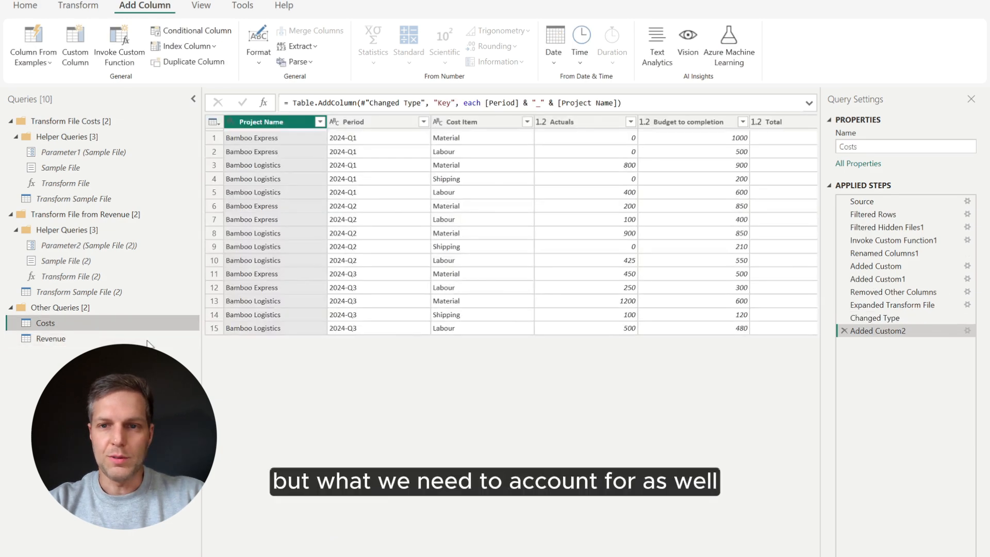
{"action": "scroll", "coordinate": [766, 189], "scroll_direction": "right", "scroll_amount": 3}
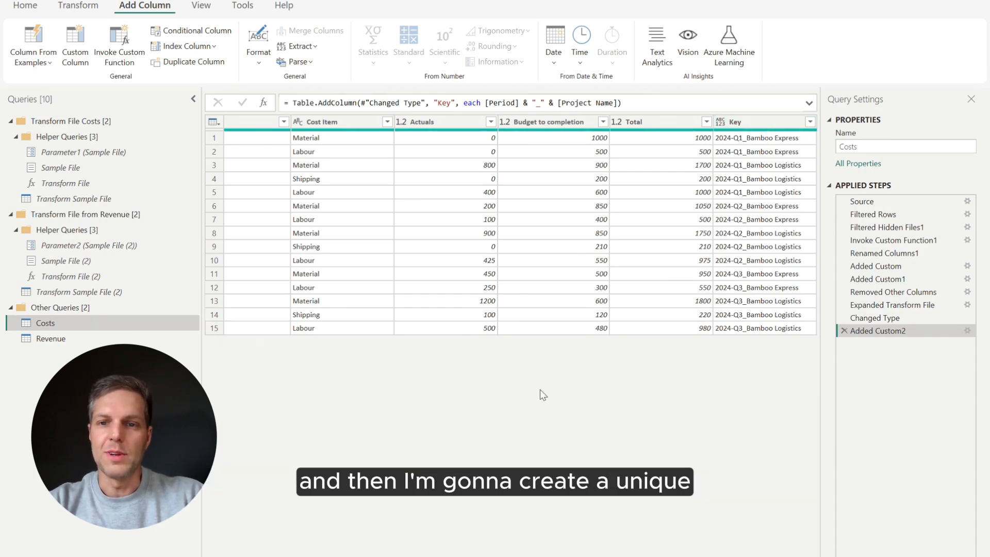
{"action": "left_click", "coordinate": [756, 237]}
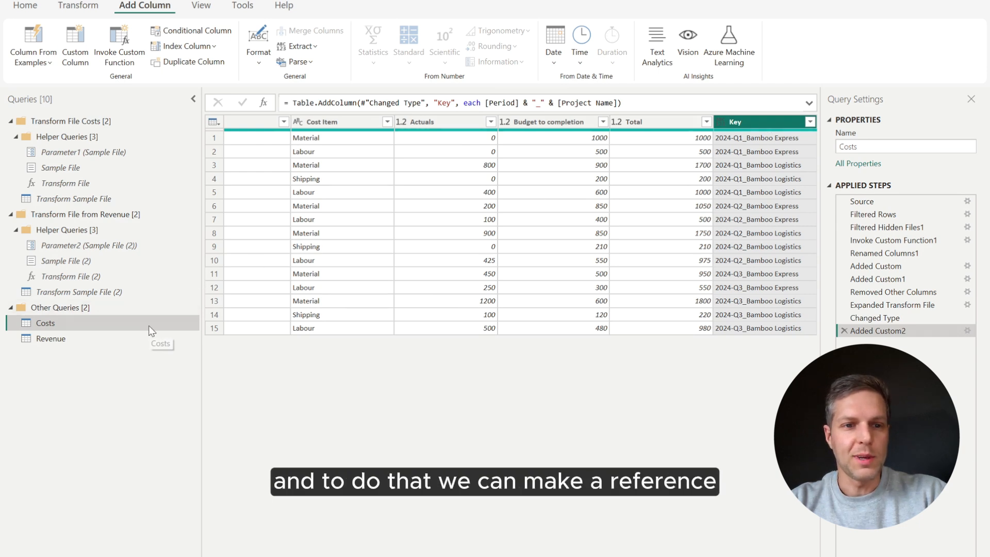
{"action": "right_click", "coordinate": [59, 325]}
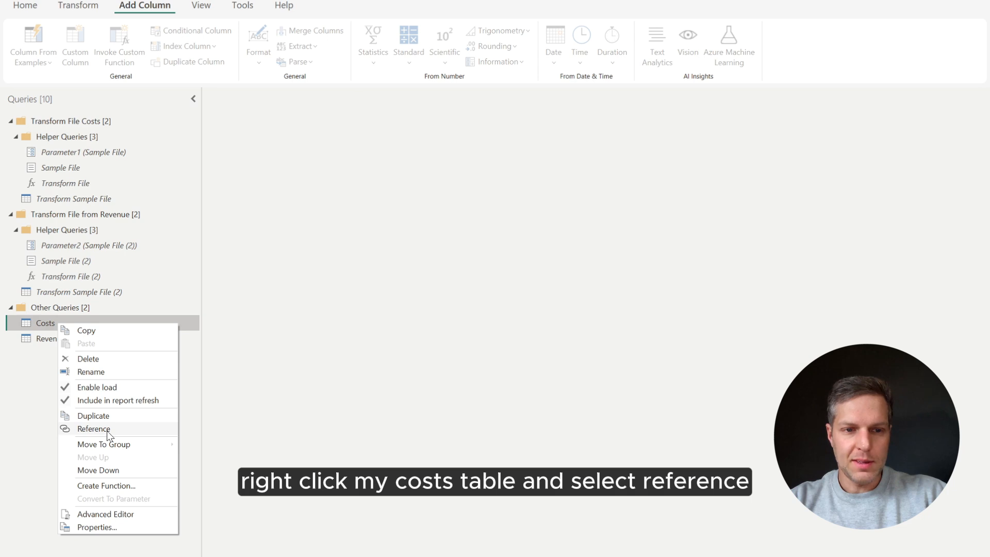
{"action": "left_click", "coordinate": [94, 429]}
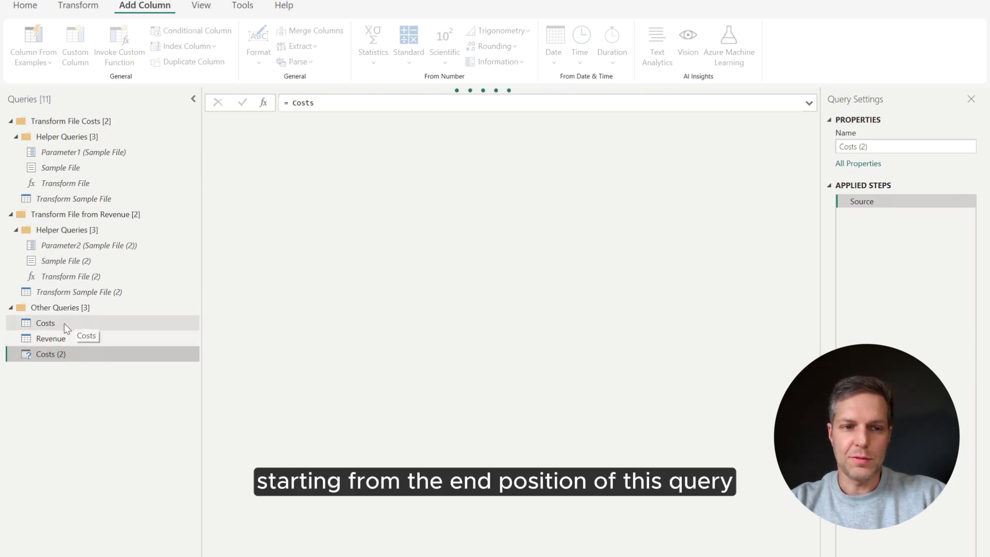
{"action": "right_click", "coordinate": [92, 358]}
{"action": "left_click", "coordinate": [135, 407]}
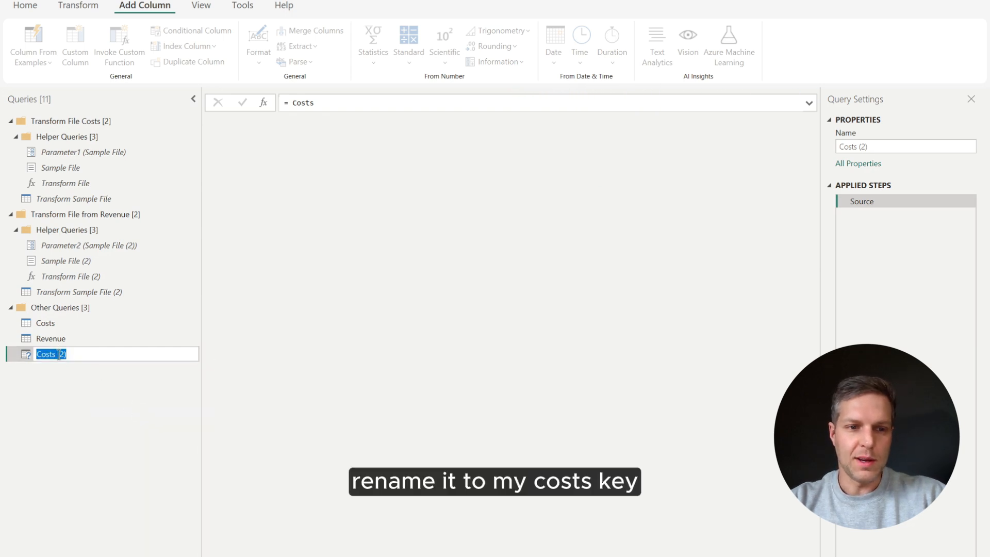
{"action": "type", "text": "Key"}
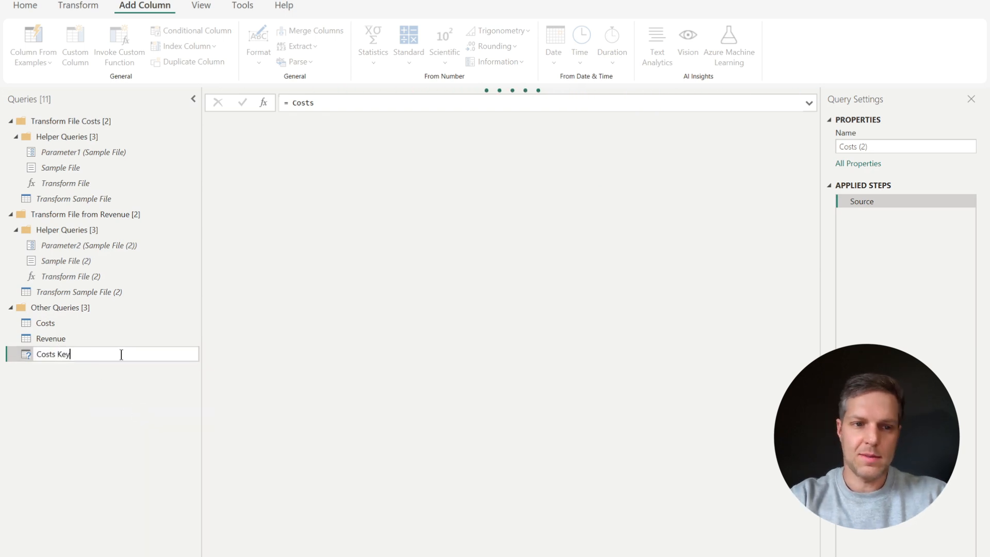
{"action": "key", "text": "Return"}
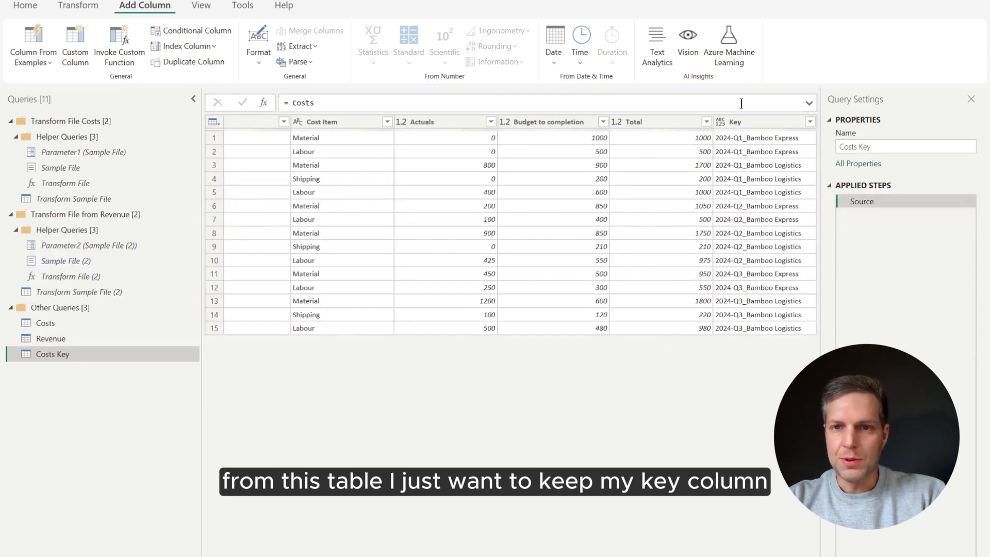
Keep only the Key, Period and Project Name columns in the Costs Key query, removing all other columns
{"action": "left_click", "coordinate": [748, 122]}
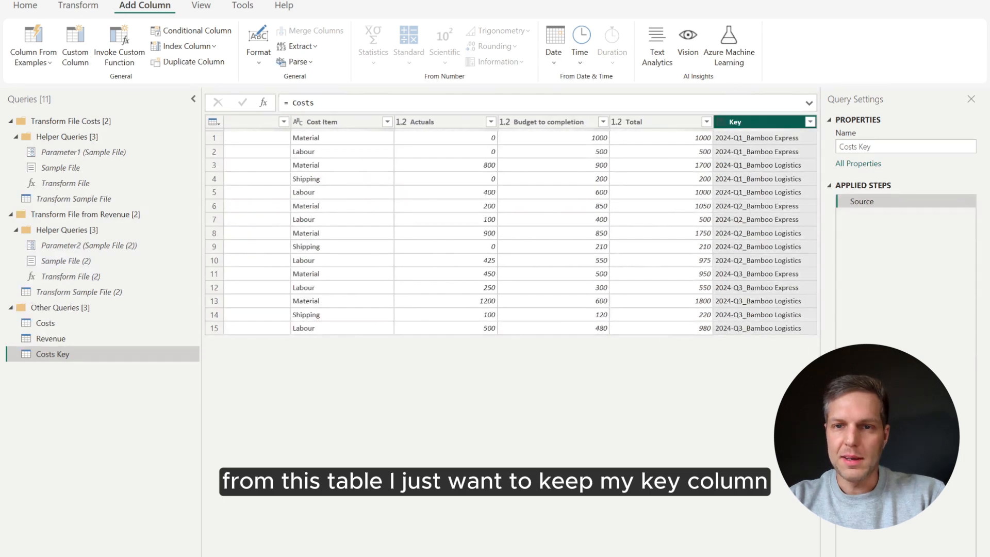
{"action": "left_click", "coordinate": [361, 123], "text": "ctrl"}
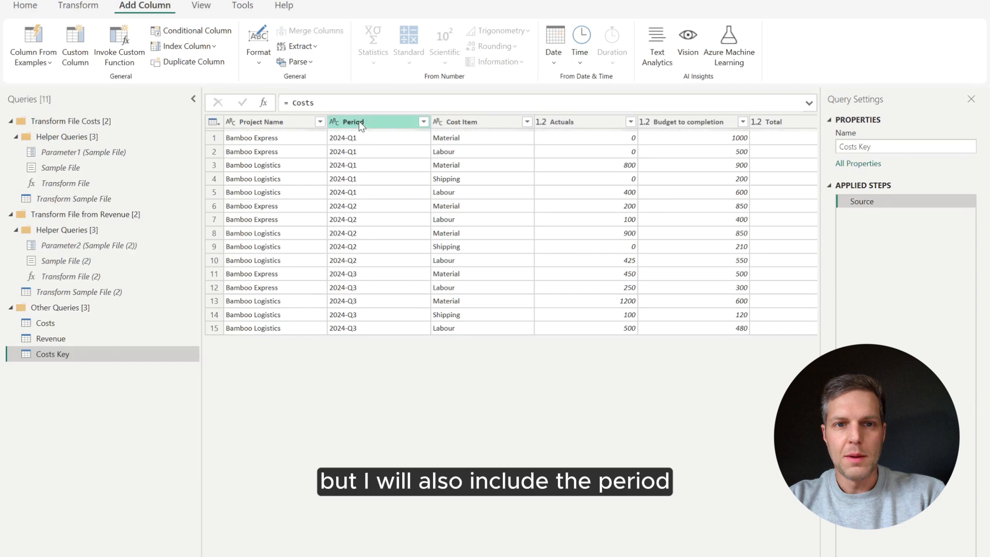
{"action": "left_click", "coordinate": [282, 124], "text": "ctrl"}
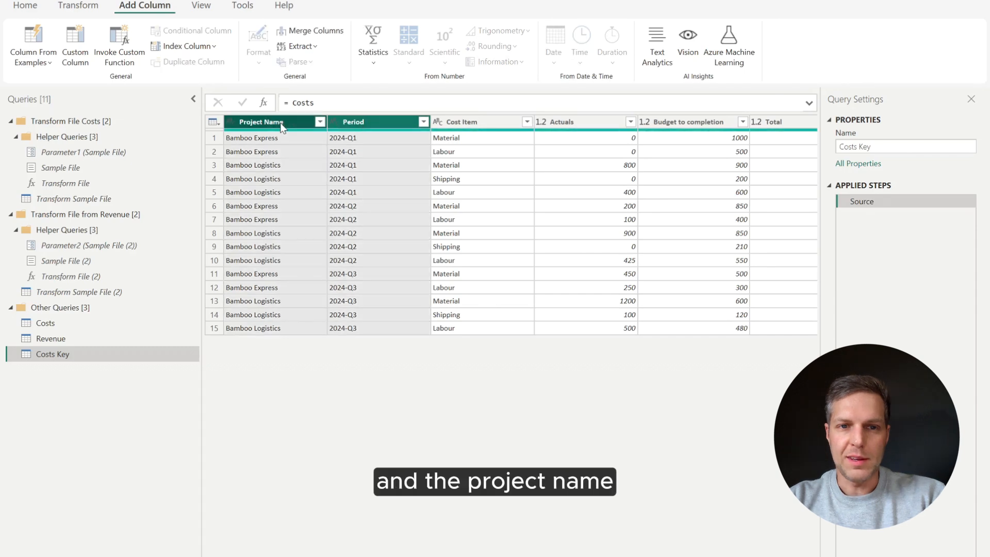
{"action": "right_click", "coordinate": [379, 122]}
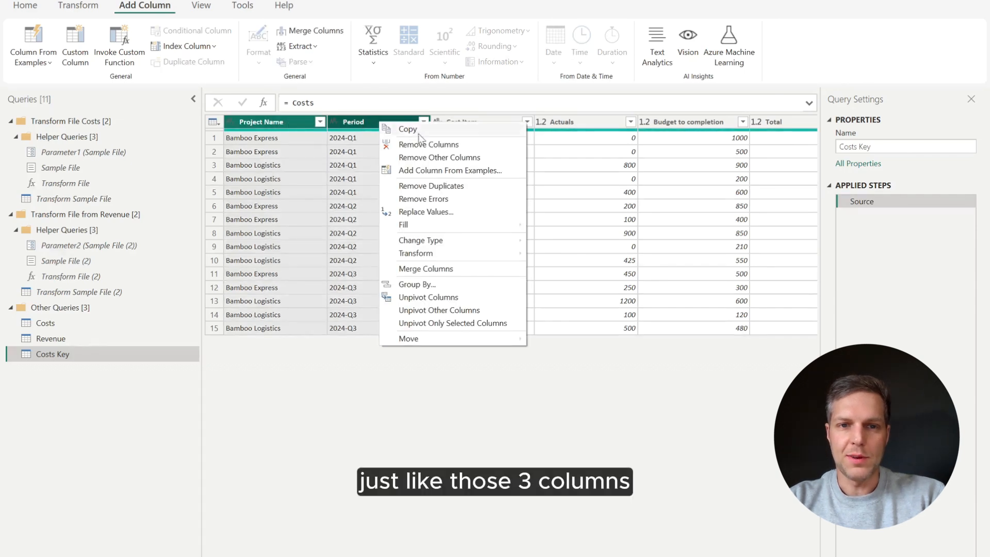
{"action": "left_click", "coordinate": [437, 157]}
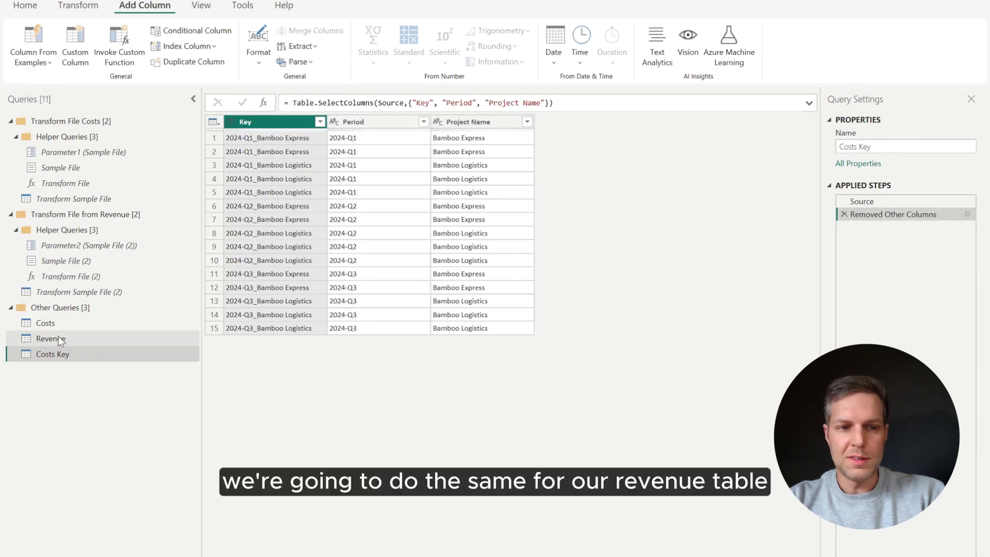
Create a reference of the Revenue query and rename the new query Revenue Key
{"action": "right_click", "coordinate": [52, 338]}
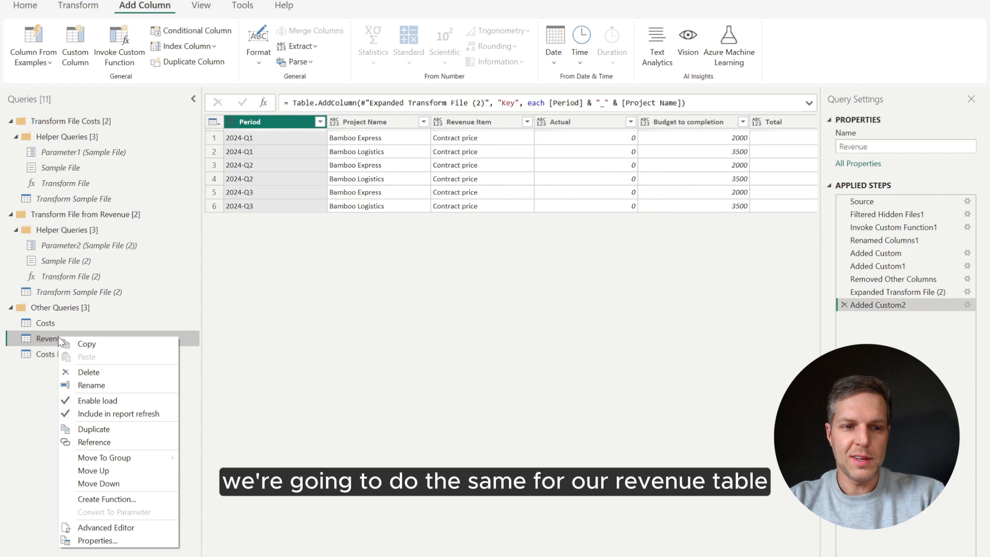
{"action": "left_click", "coordinate": [120, 442]}
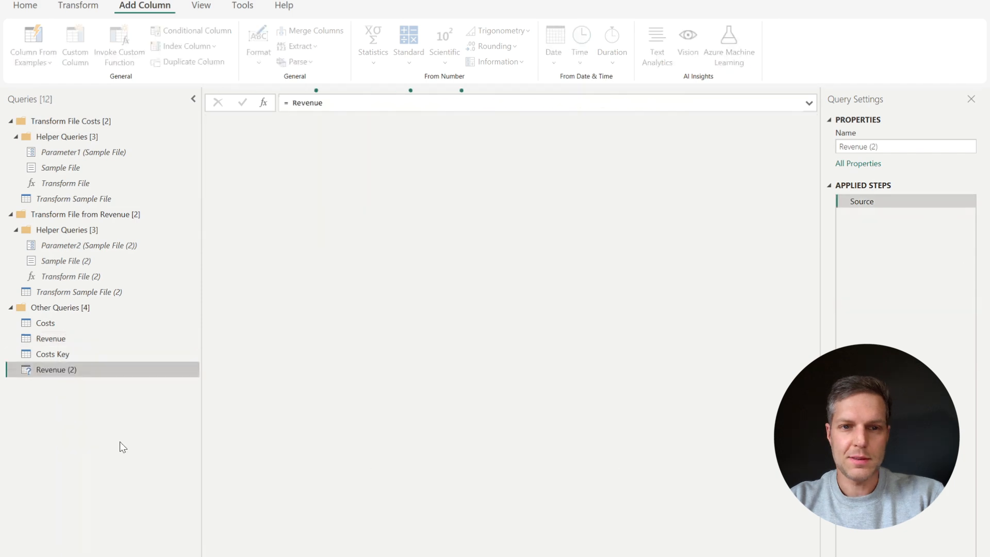
{"action": "double_click", "coordinate": [67, 371]}
{"action": "left_click", "coordinate": [125, 372]}
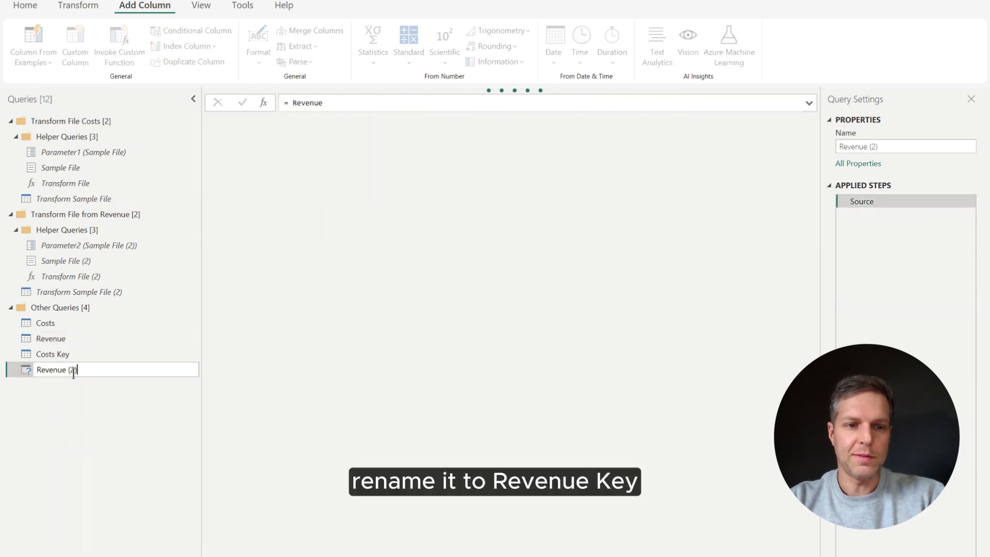
{"action": "left_click_drag", "start_coordinate": [69, 370], "coordinate": [83, 370]}
{"action": "type", "text": "Key"}
{"action": "key", "text": "Return"}
Keep only the Period, Project Name and Key columns in the Revenue Key query, removing all other columns
{"action": "left_click", "coordinate": [269, 122]}
{"action": "left_click", "coordinate": [371, 122], "text": "ctrl"}
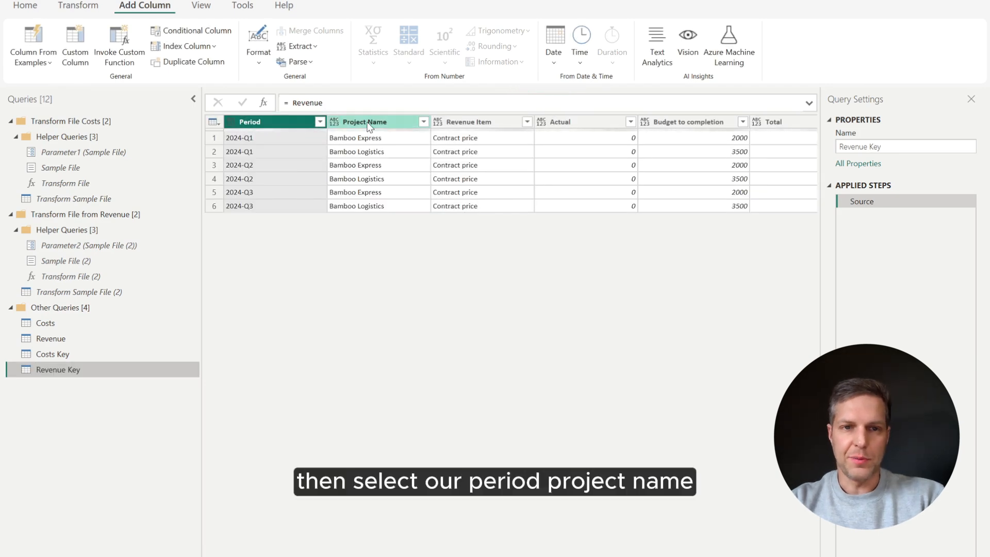
{"action": "left_click_drag", "start_coordinate": [666, 556], "coordinate": [845, 551]}
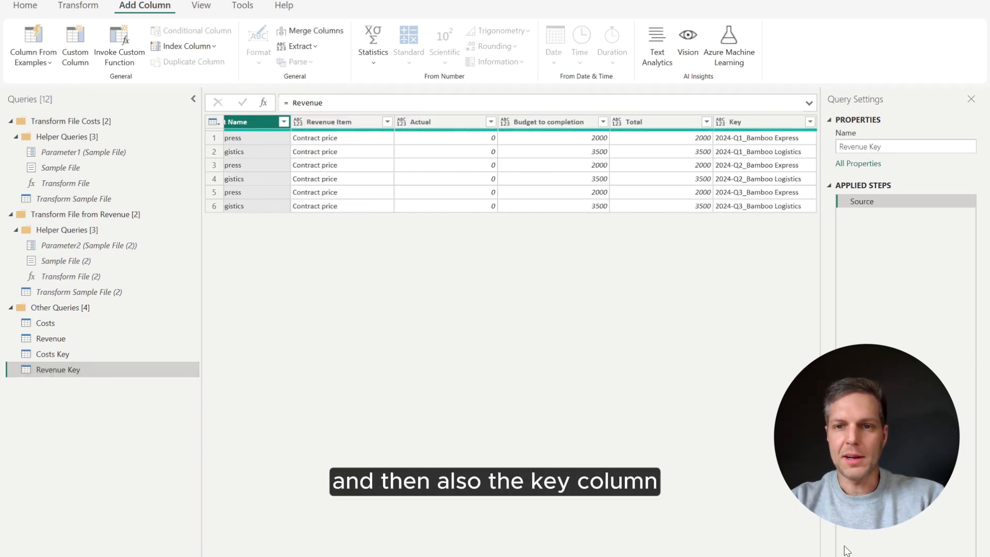
{"action": "left_click", "coordinate": [763, 122], "text": "ctrl"}
{"action": "right_click", "coordinate": [767, 124]}
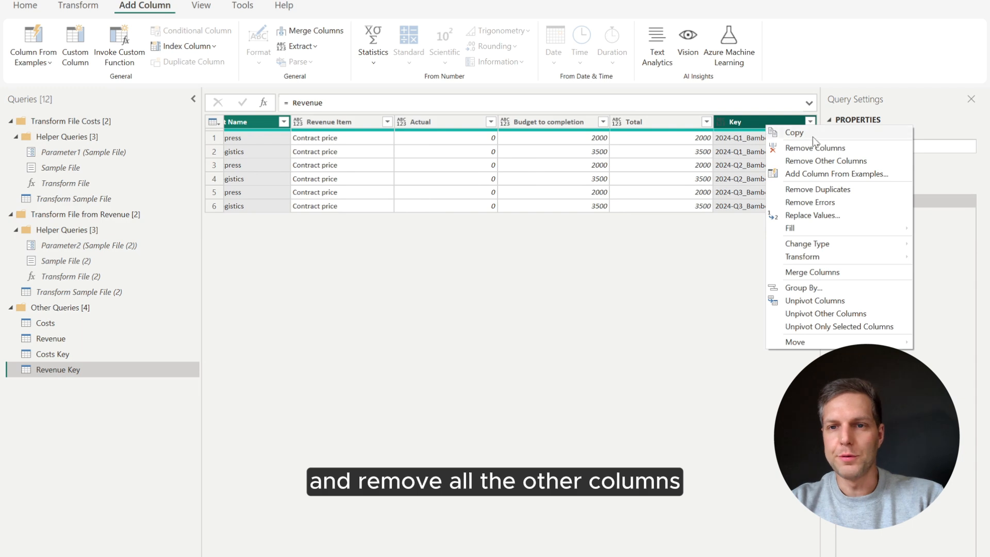
{"action": "left_click", "coordinate": [826, 161]}
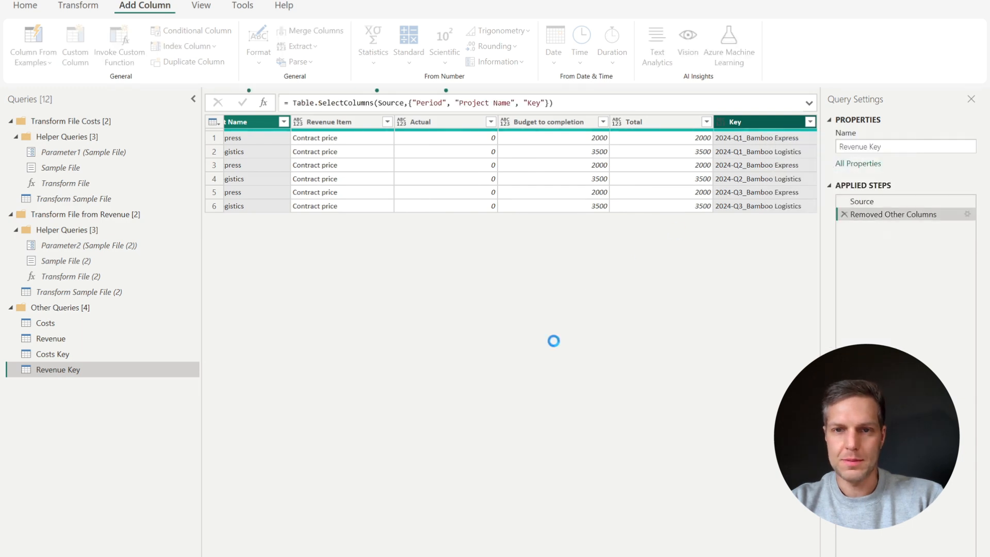
Append the queries as new, with Costs Key as the first table and Revenue Key as the second
{"action": "left_click", "coordinate": [101, 355]}
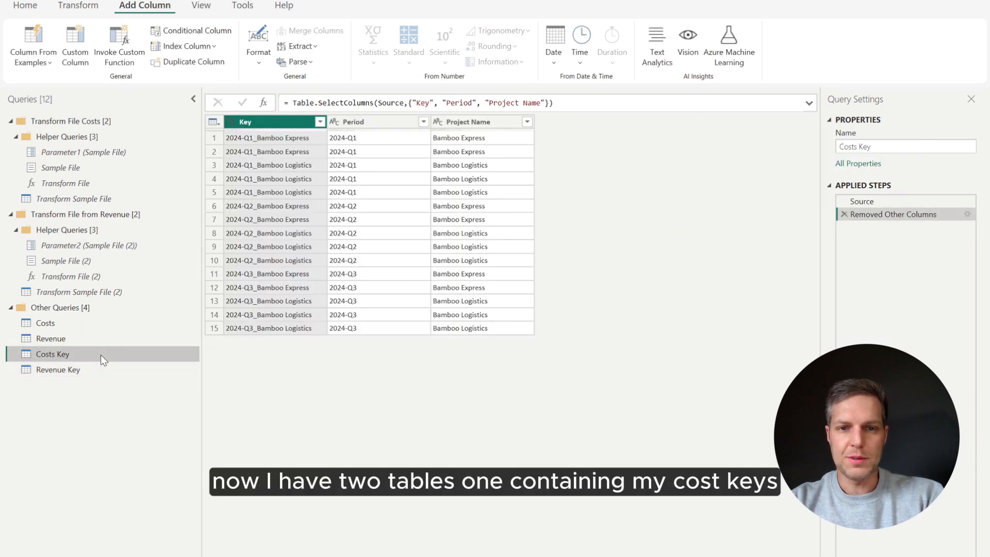
{"action": "left_click", "coordinate": [96, 373]}
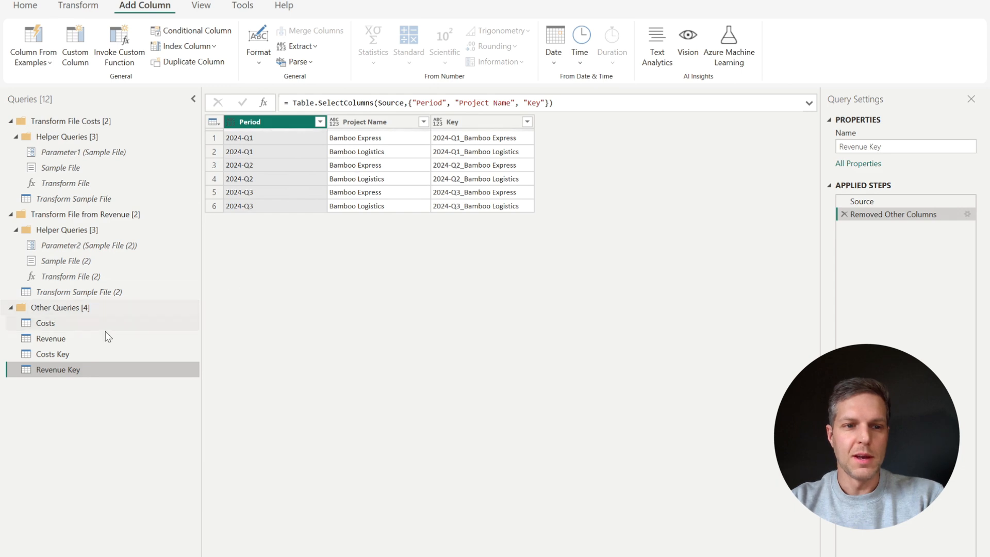
{"action": "left_click", "coordinate": [106, 353]}
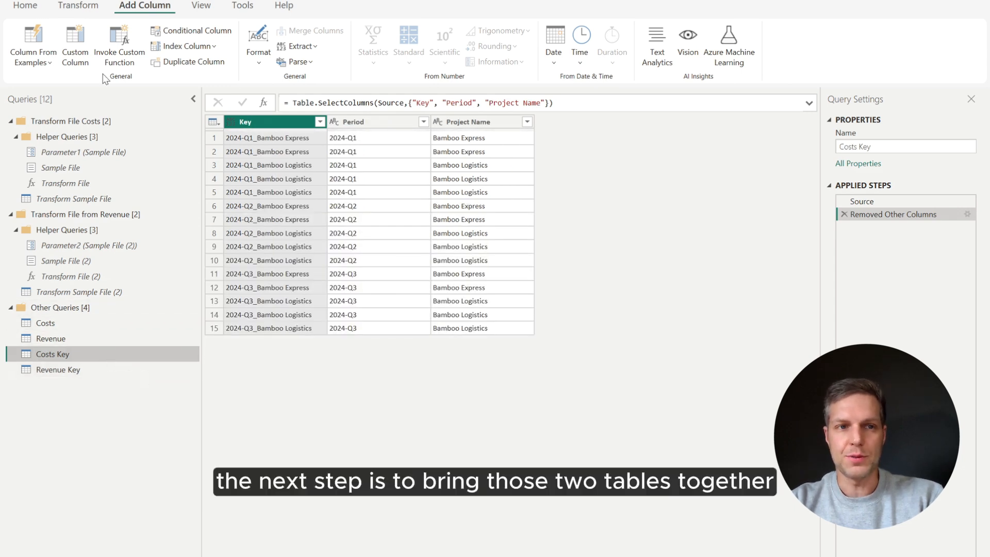
{"action": "left_click", "coordinate": [25, 6]}
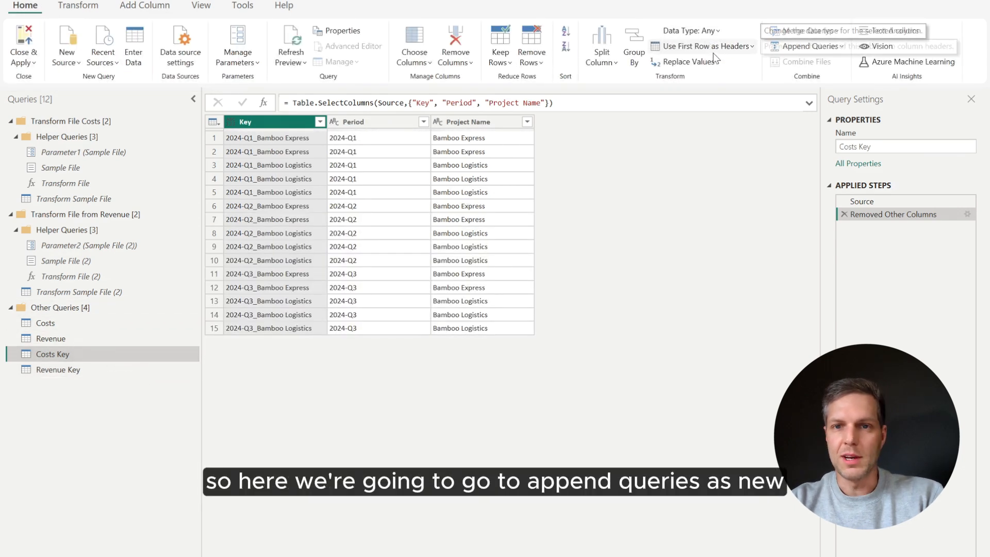
{"action": "left_click", "coordinate": [834, 51]}
{"action": "left_click", "coordinate": [845, 79]}
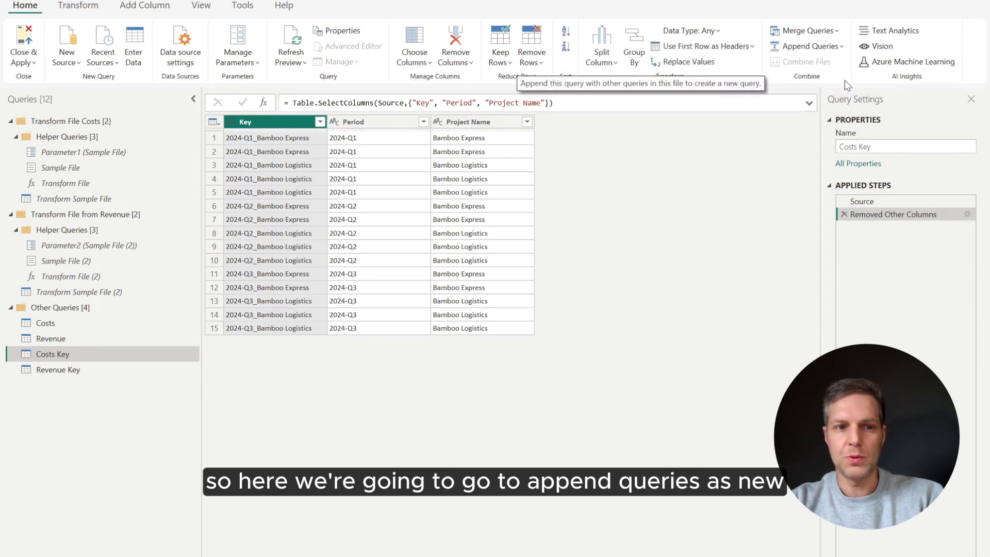
{"action": "left_click", "coordinate": [354, 338]}
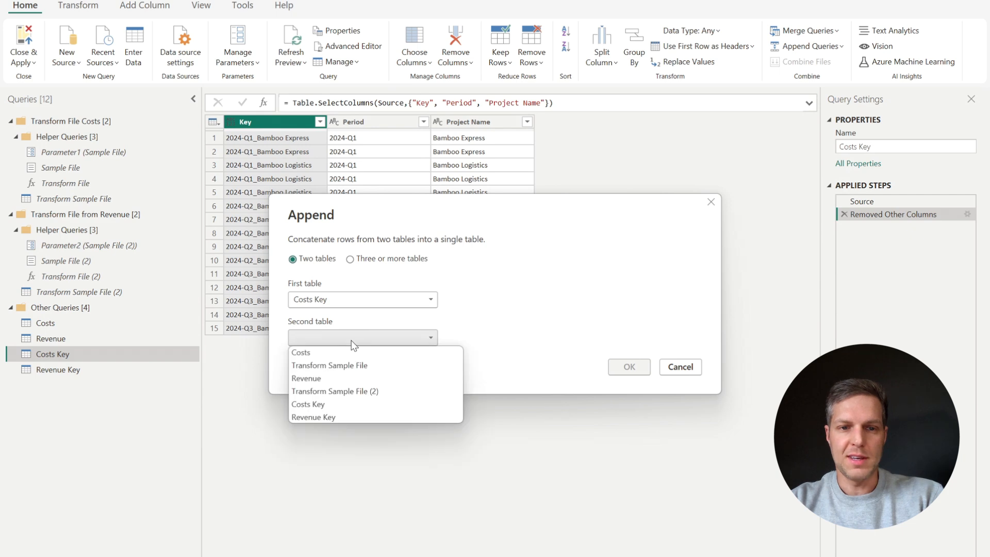
{"action": "left_click", "coordinate": [358, 417]}
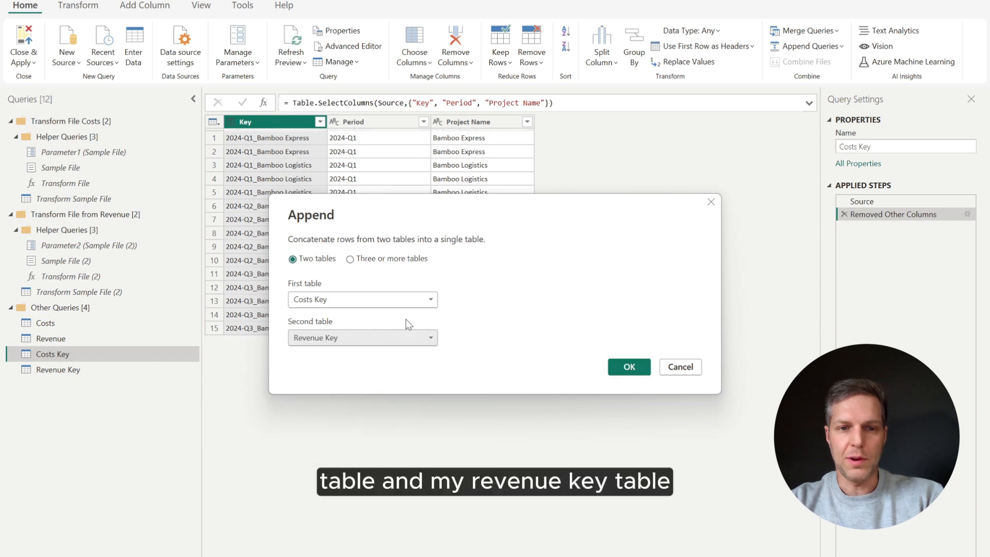
{"action": "left_click", "coordinate": [630, 367]}
Rename the appended query Key
{"action": "right_click", "coordinate": [85, 388]}
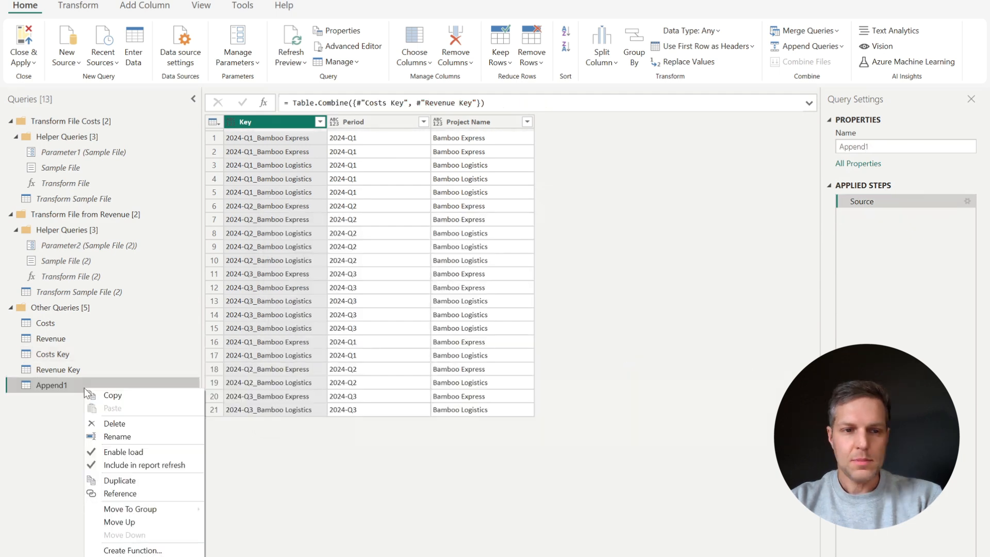
{"action": "left_click", "coordinate": [120, 434]}
{"action": "type", "text": "Key"}
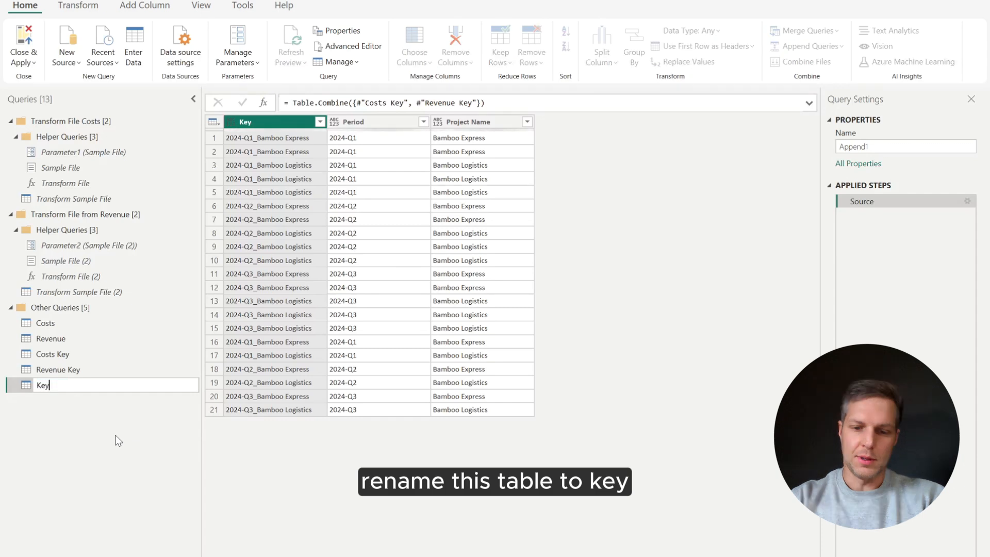
{"action": "key", "text": "Return"}
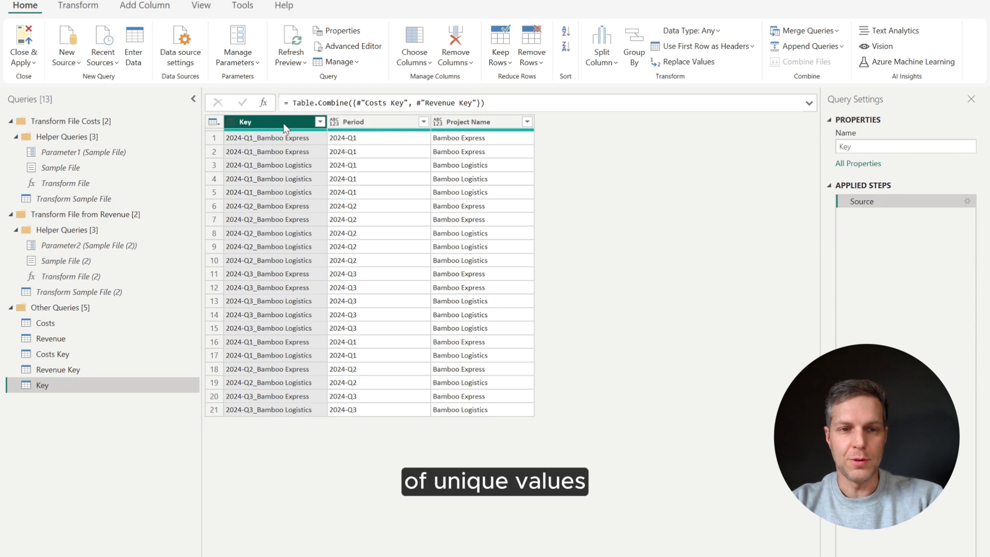
Remove duplicates from the Key column and set the Key, Period and Project Name columns to the Text data type
{"action": "right_click", "coordinate": [285, 128]}
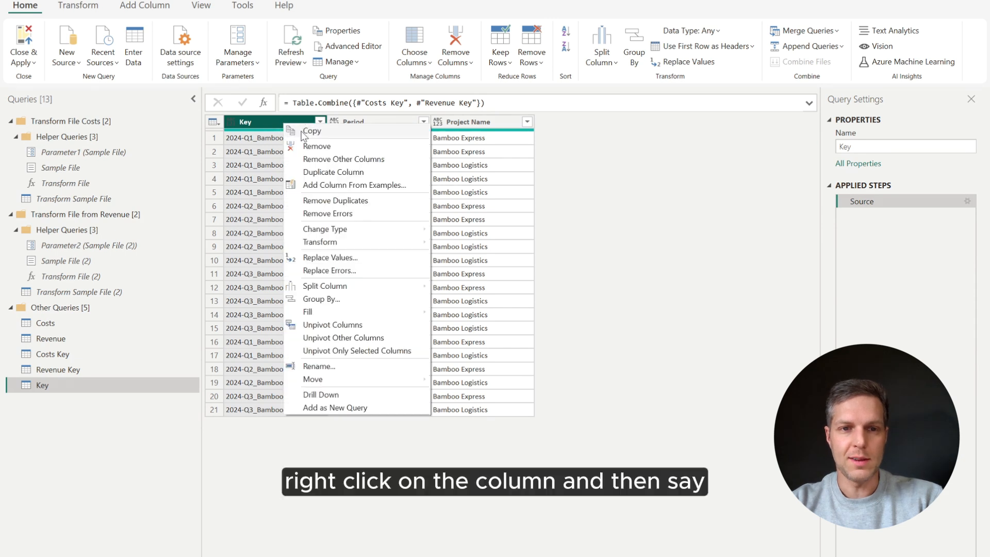
{"action": "left_click", "coordinate": [377, 205]}
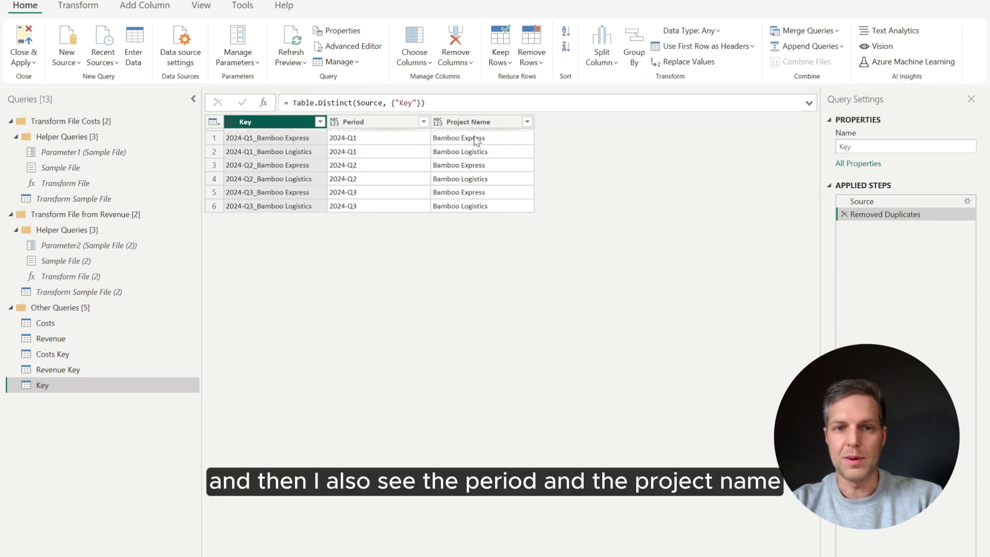
{"action": "left_click", "coordinate": [462, 125], "text": "shift"}
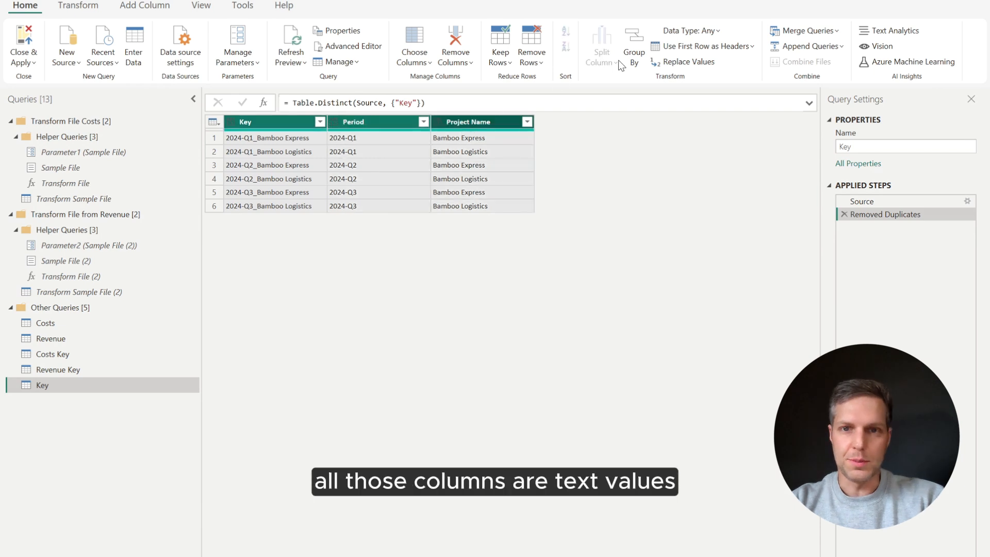
{"action": "left_click", "coordinate": [691, 30]}
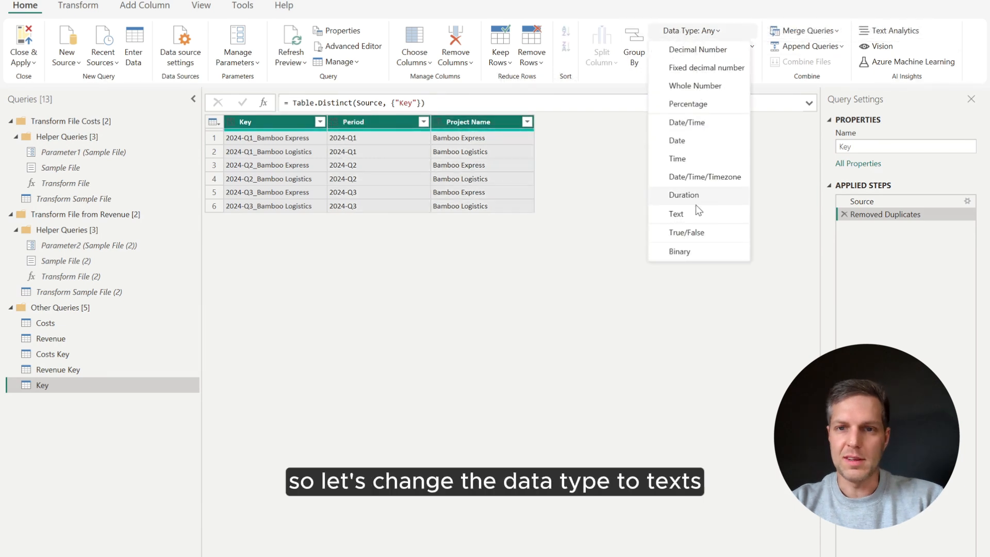
{"action": "left_click", "coordinate": [676, 214]}
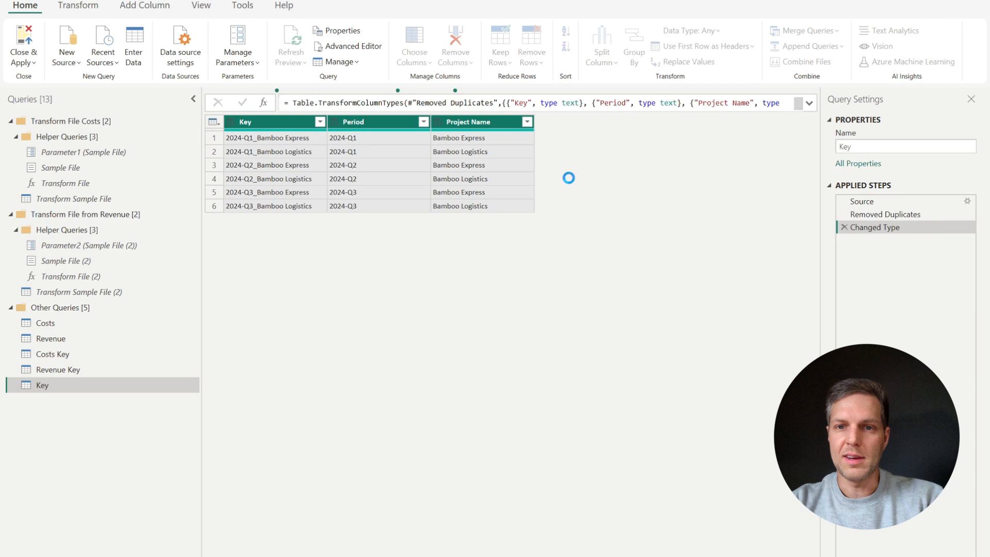
Disable loading of the Costs Key and Revenue Key queries into the report
{"action": "left_click", "coordinate": [91, 354]}
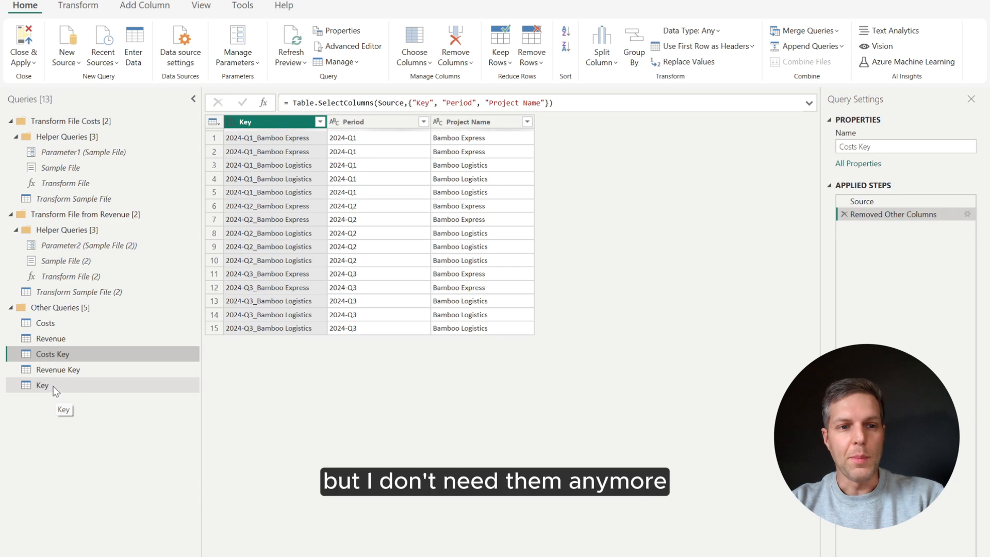
{"action": "right_click", "coordinate": [117, 354]}
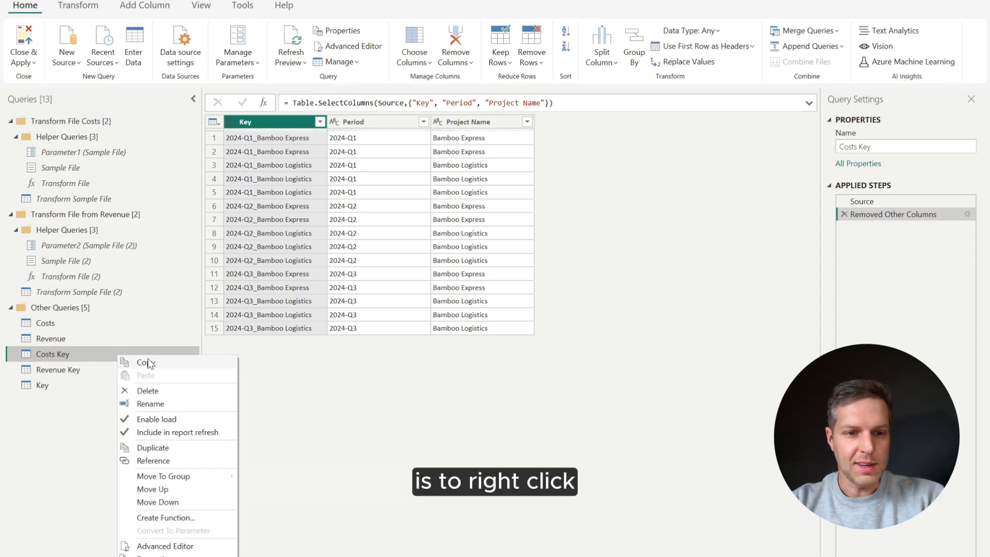
{"action": "left_click", "coordinate": [126, 423]}
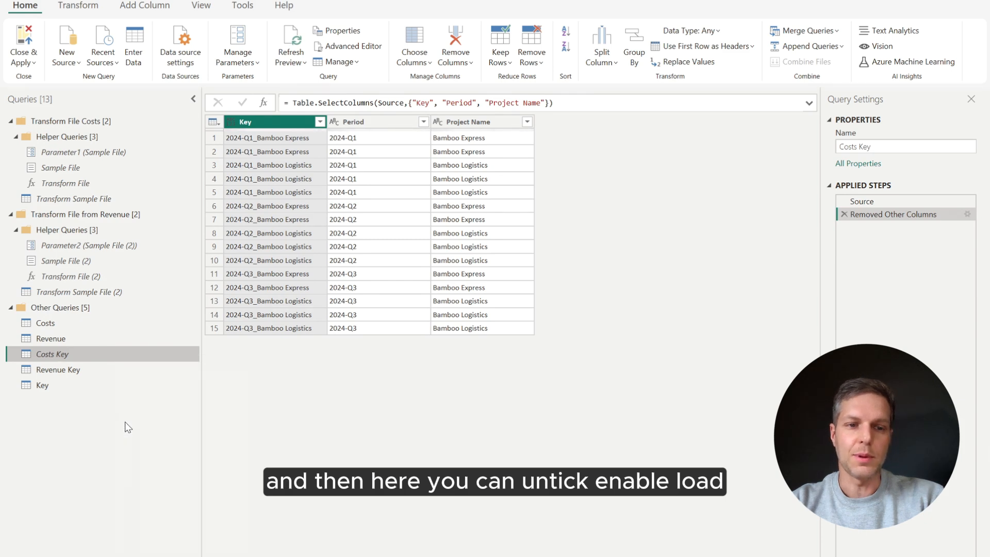
{"action": "right_click", "coordinate": [49, 372]}
{"action": "left_click", "coordinate": [73, 435]}
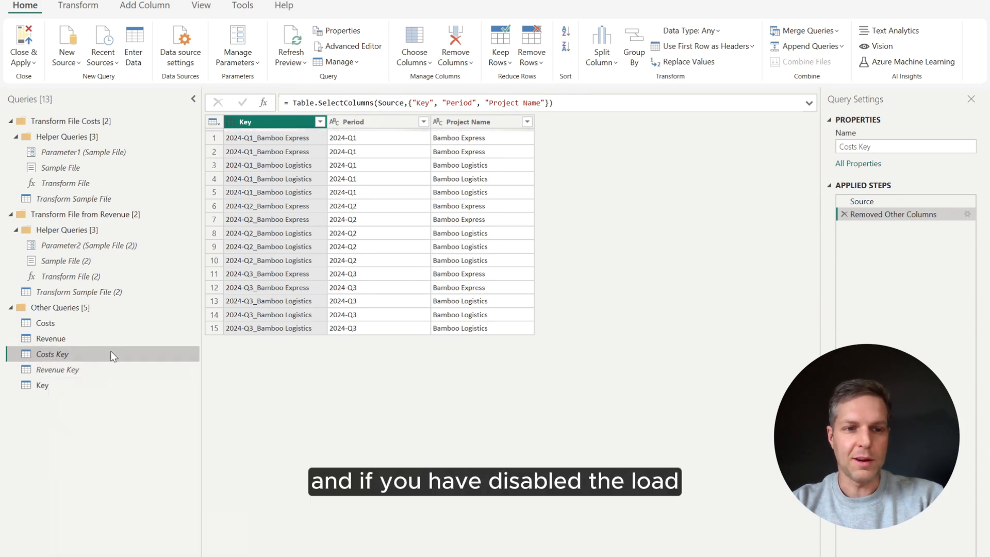
{"action": "left_click", "coordinate": [81, 373]}
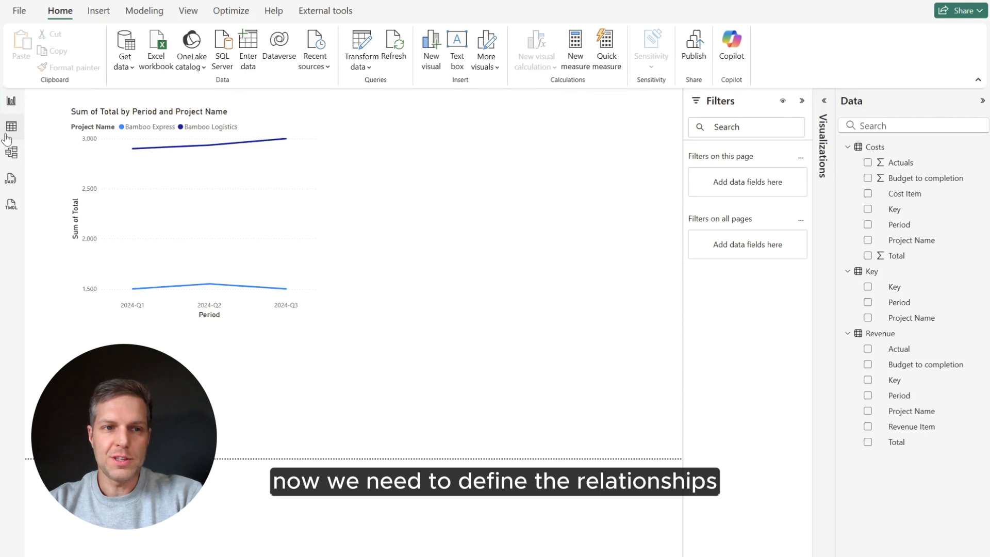
In the model view, create a relationship from the Key table's Key column to the Costs table's Key column
{"action": "left_click", "coordinate": [12, 152]}
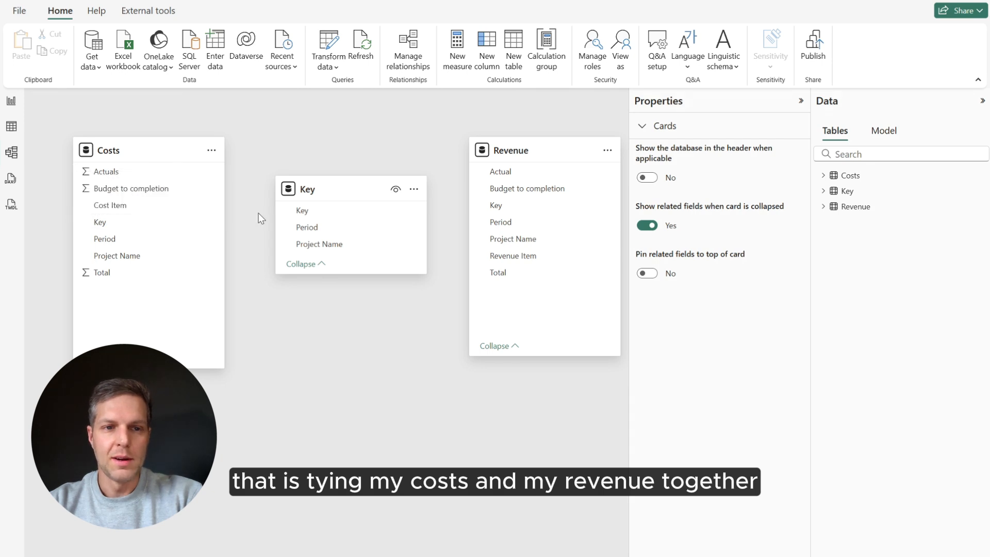
{"action": "left_click_drag", "start_coordinate": [306, 212], "coordinate": [132, 231]}
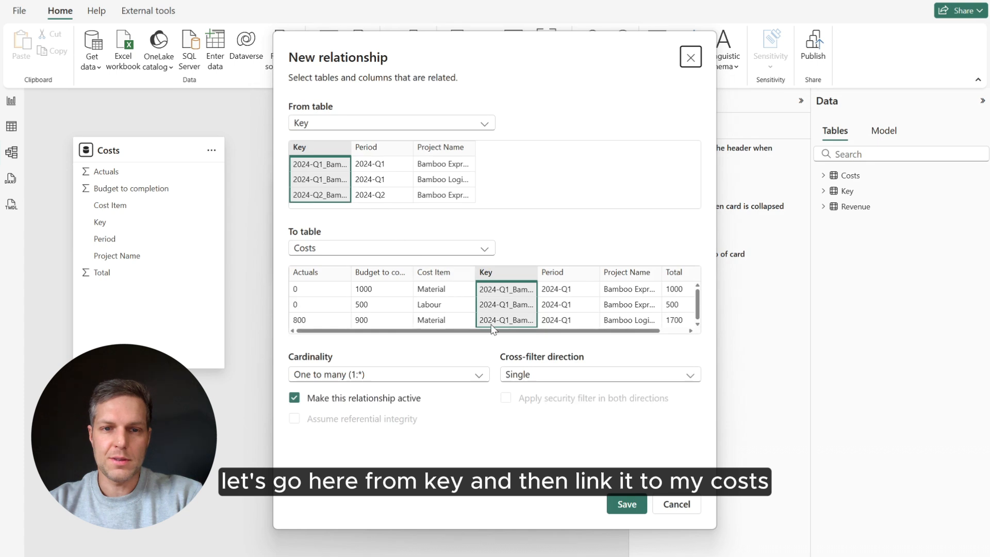
{"action": "left_click", "coordinate": [626, 504]}
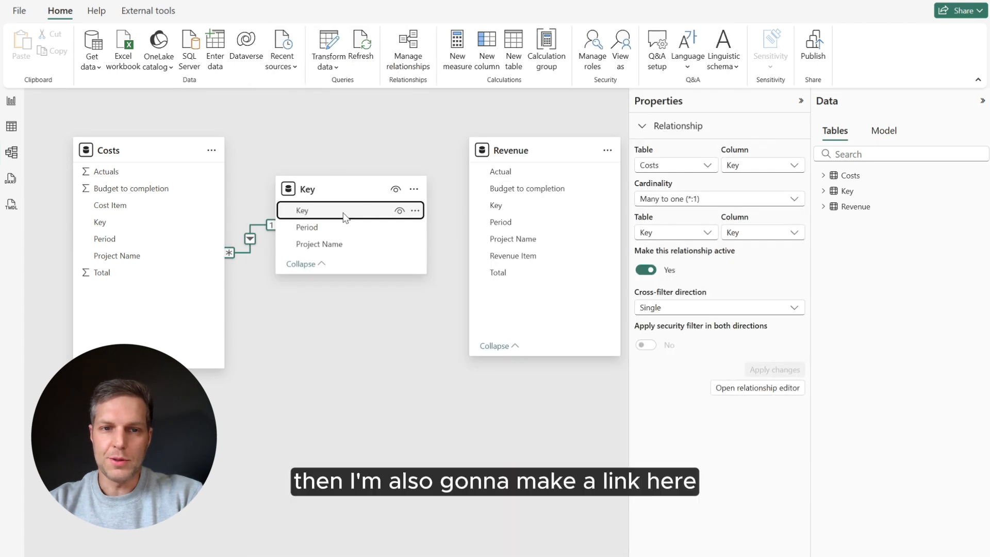
Relate the Key table's Key column to the Revenue table's Key column with one to many (1:*) cardinality
{"action": "left_click_drag", "start_coordinate": [331, 217], "coordinate": [532, 216]}
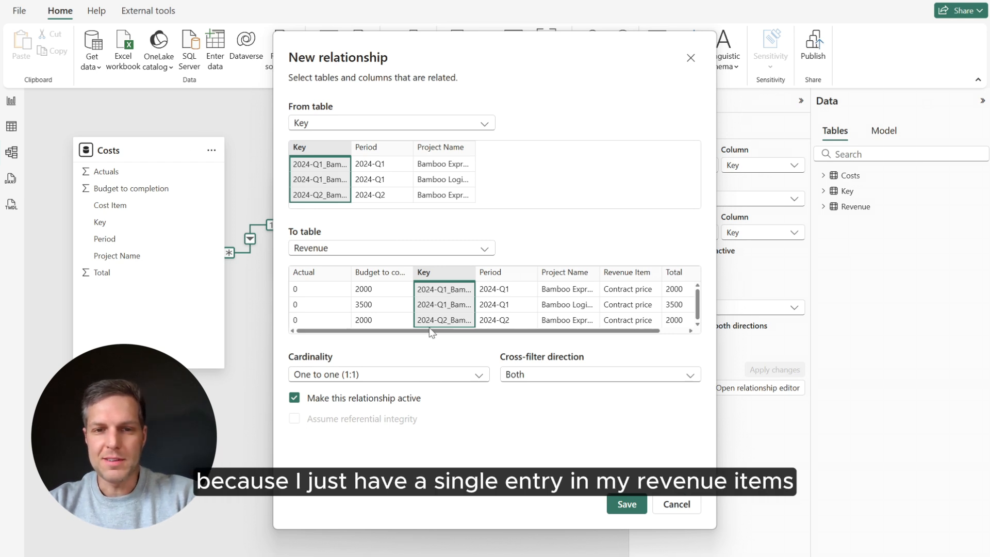
{"action": "left_click", "coordinate": [371, 381]}
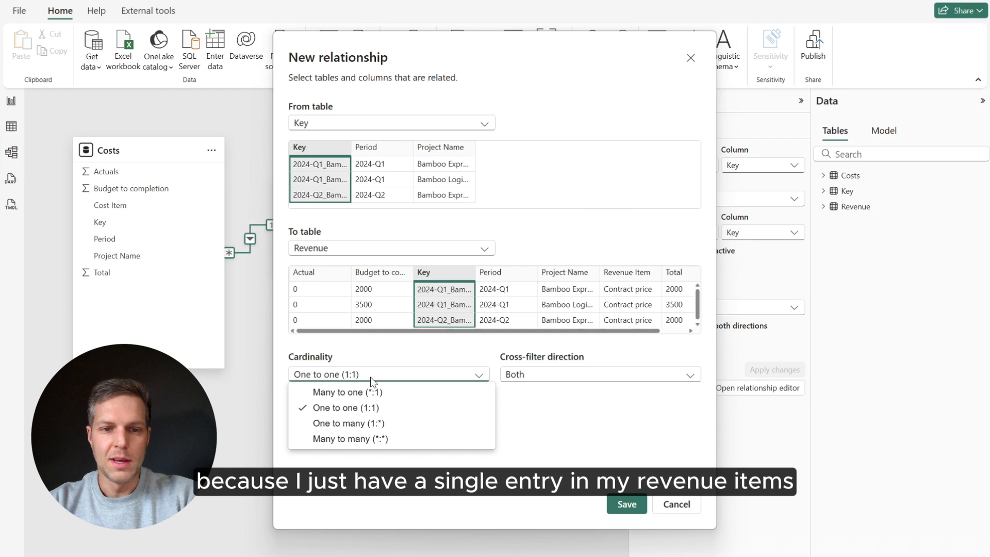
{"action": "left_click", "coordinate": [359, 424]}
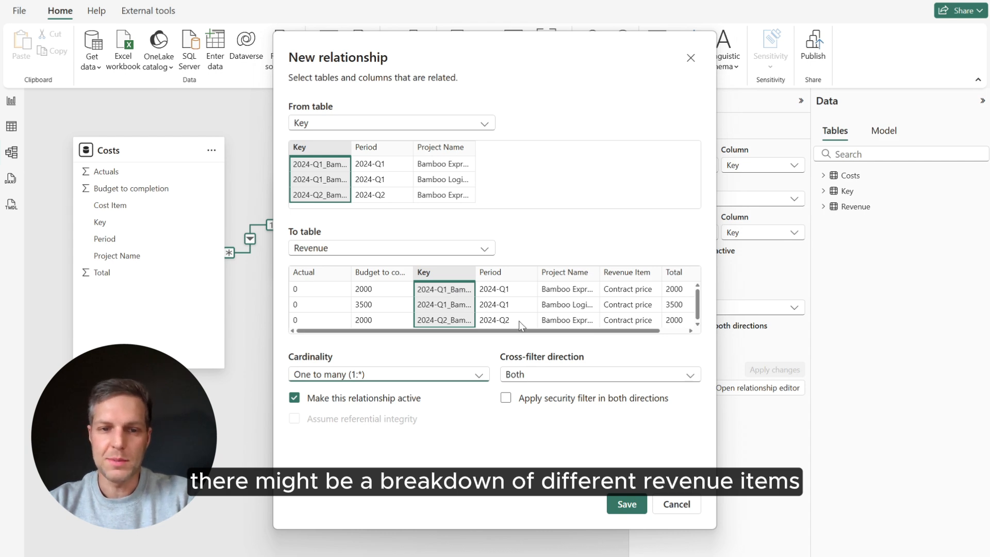
{"action": "left_click", "coordinate": [626, 505]}
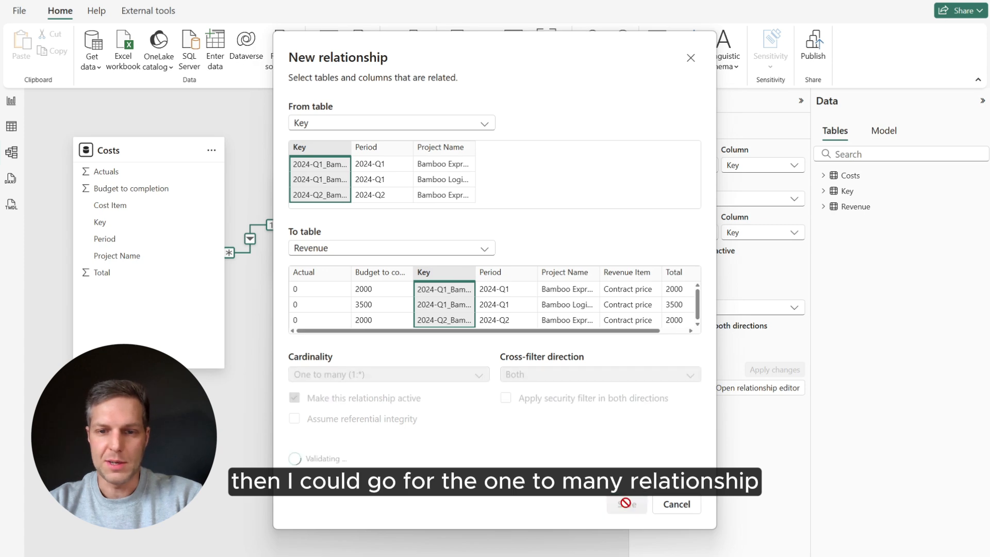
Return to the report canvas and delete the existing line chart
{"action": "left_click", "coordinate": [11, 100]}
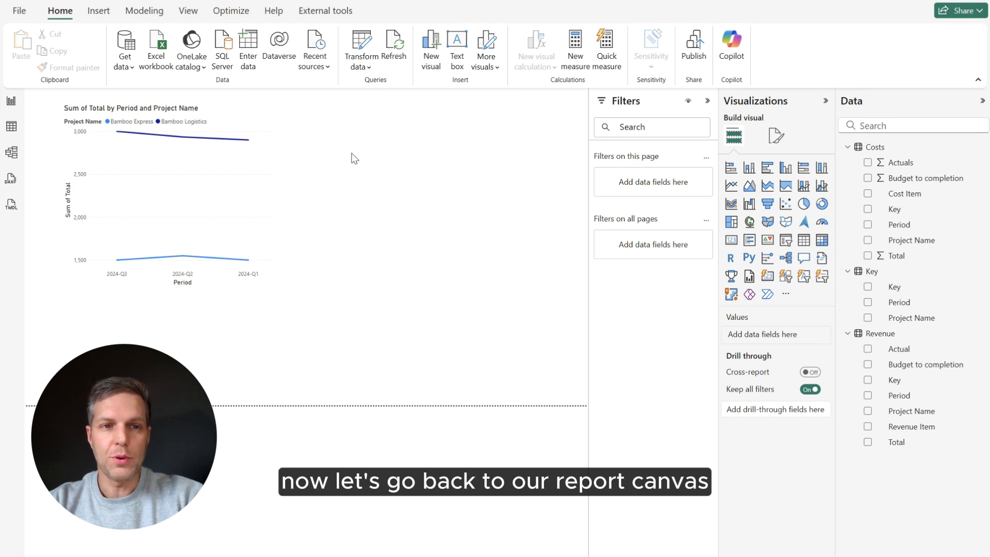
{"action": "left_click", "coordinate": [250, 124]}
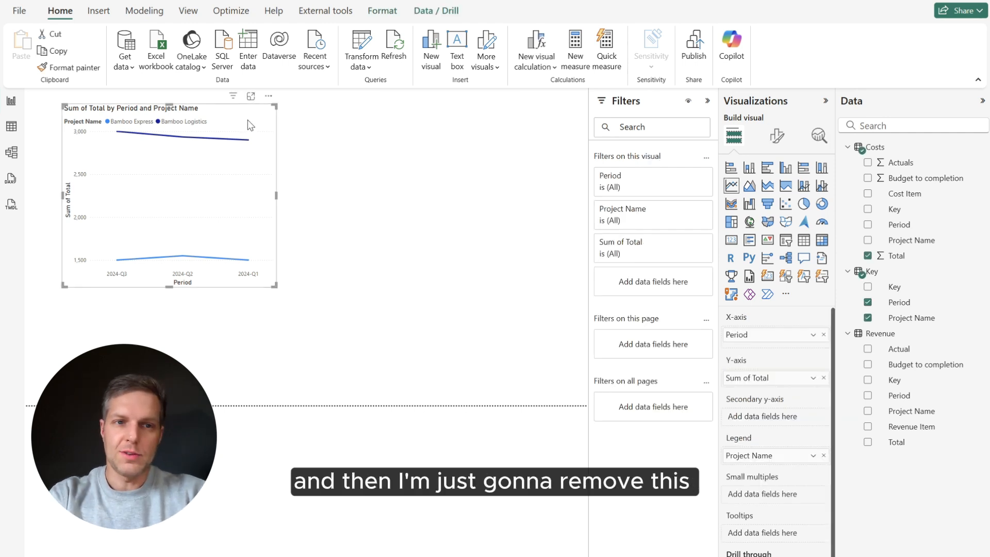
{"action": "key", "text": "Delete"}
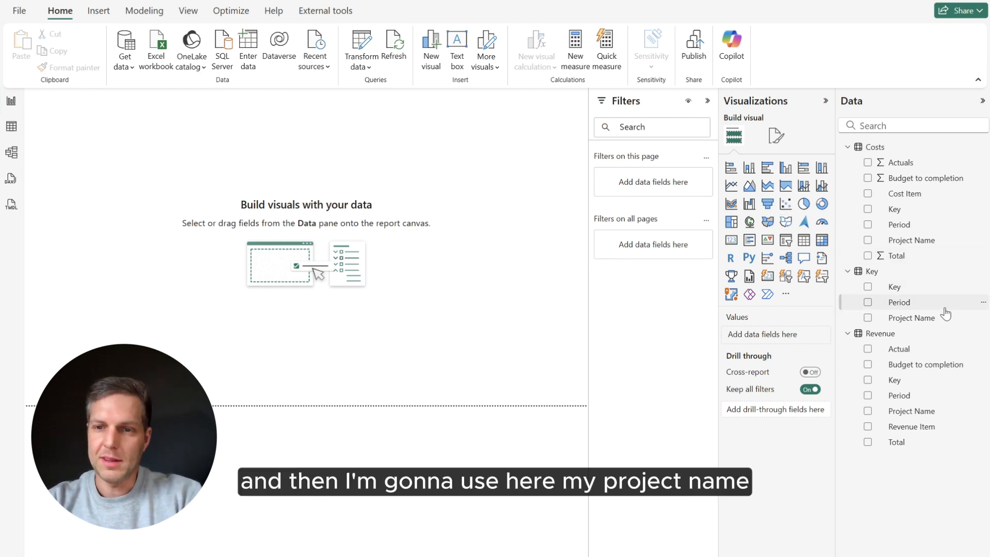
Build a matrix from the Key table with Project Name as rows and Period as columns
{"action": "left_click_drag", "start_coordinate": [908, 319], "coordinate": [130, 213]}
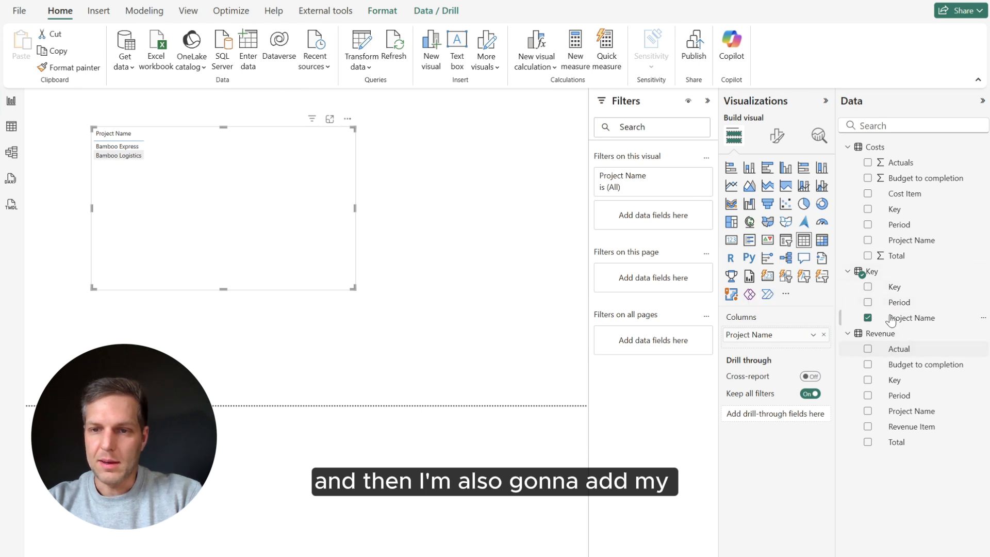
{"action": "left_click_drag", "start_coordinate": [909, 306], "coordinate": [796, 348]}
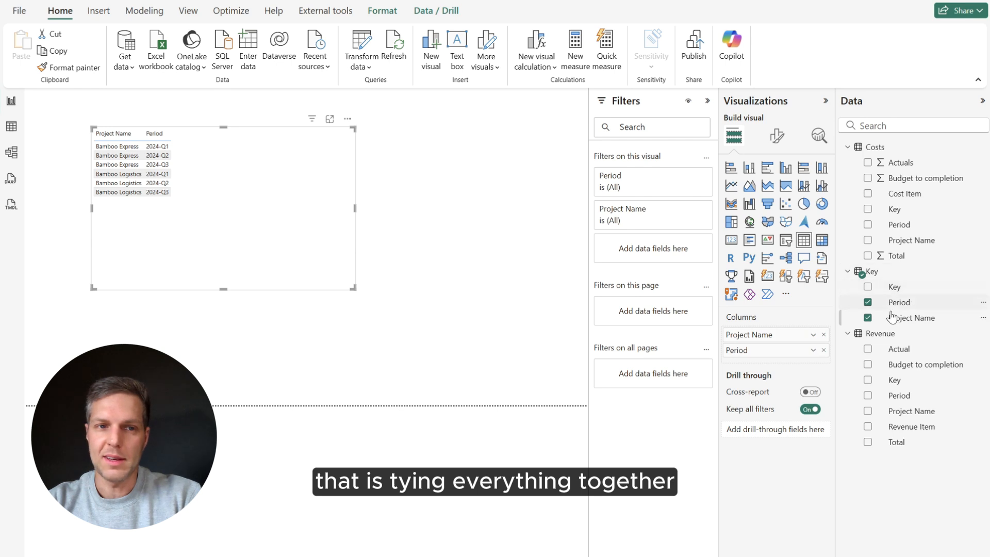
{"action": "left_click", "coordinate": [823, 241]}
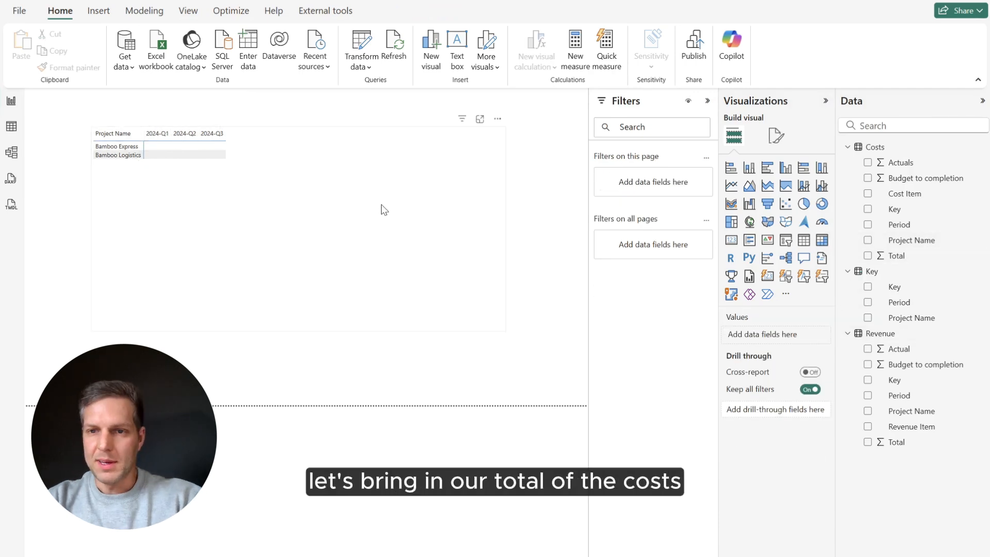
Add Total from the Costs table and Total from the Revenue table as values in the matrix
{"action": "left_click", "coordinate": [382, 205]}
{"action": "left_click_drag", "start_coordinate": [896, 255], "coordinate": [338, 292]}
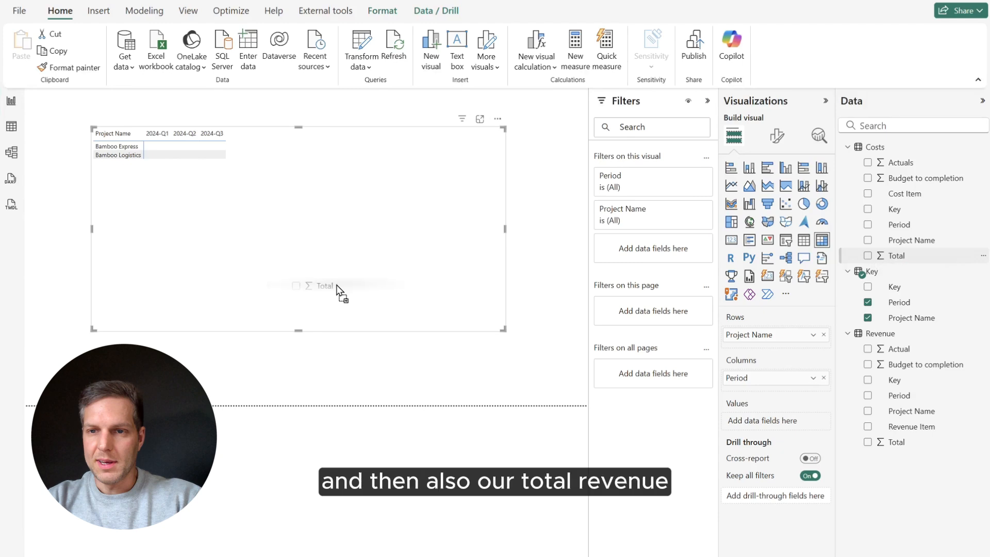
{"action": "left_click_drag", "start_coordinate": [339, 292], "coordinate": [337, 288]}
{"action": "left_click_drag", "start_coordinate": [896, 442], "coordinate": [327, 250]}
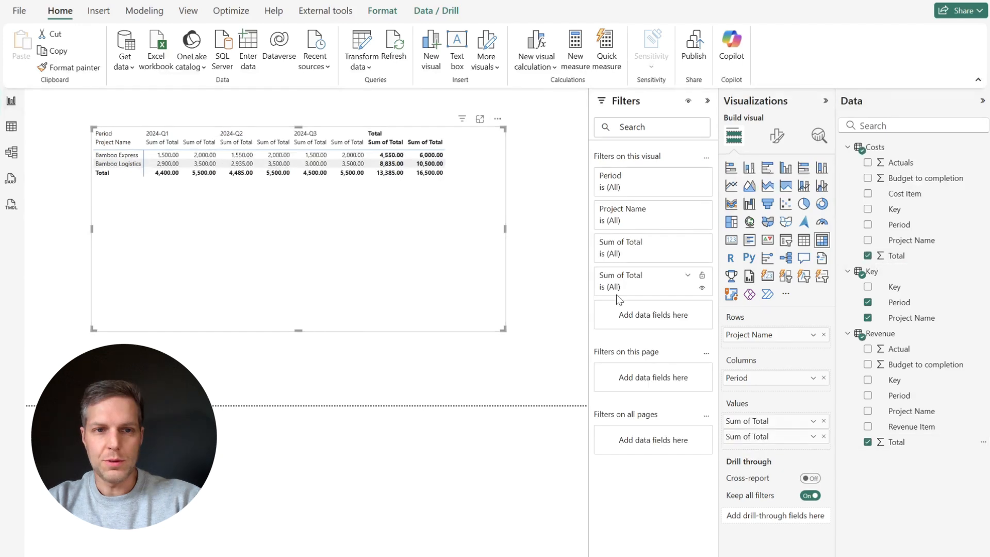
Rename the matrix values Costs and Revenue, and shrink the matrix visual on the canvas
{"action": "double_click", "coordinate": [762, 422]}
{"action": "key", "text": "ctrl+a"}
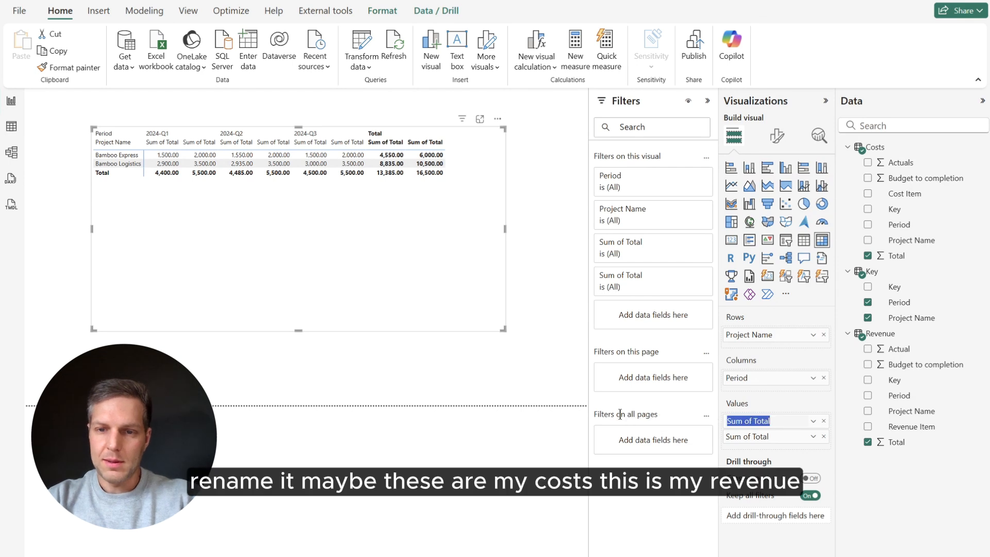
{"action": "type", "text": "Costs"}
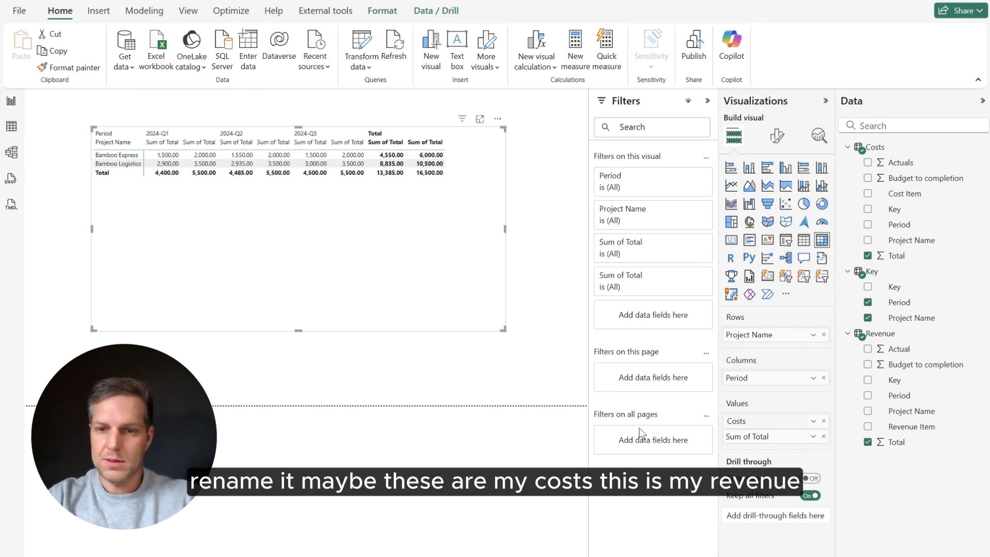
{"action": "key", "text": "Return"}
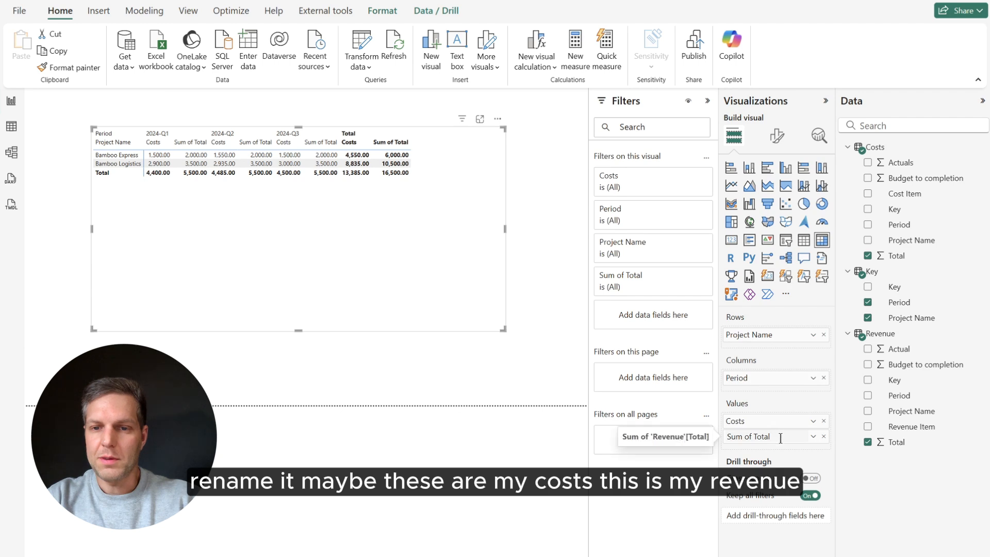
{"action": "double_click", "coordinate": [768, 437]}
{"action": "type", "text": "Revenue"}
{"action": "key", "text": "Return"}
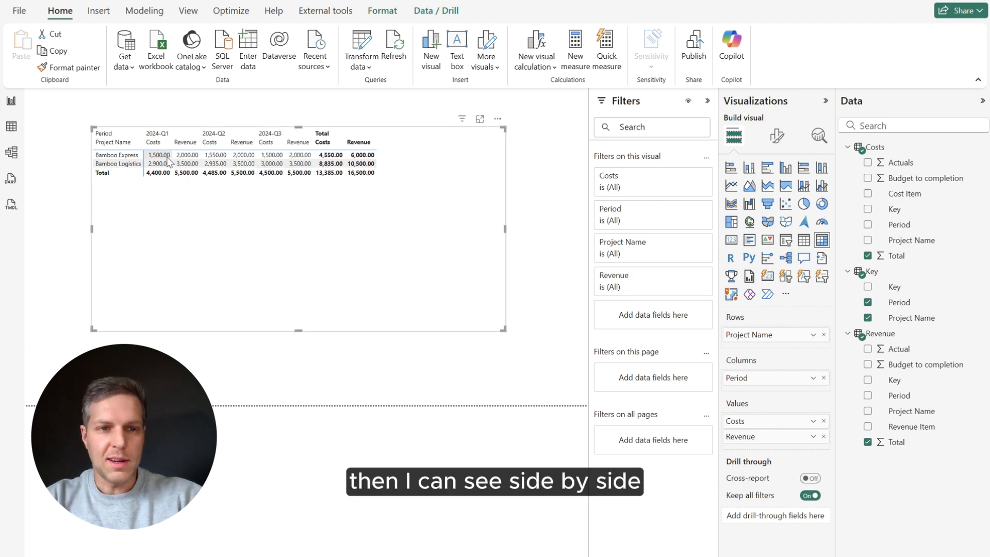
{"action": "left_click_drag", "start_coordinate": [504, 328], "coordinate": [427, 247]}
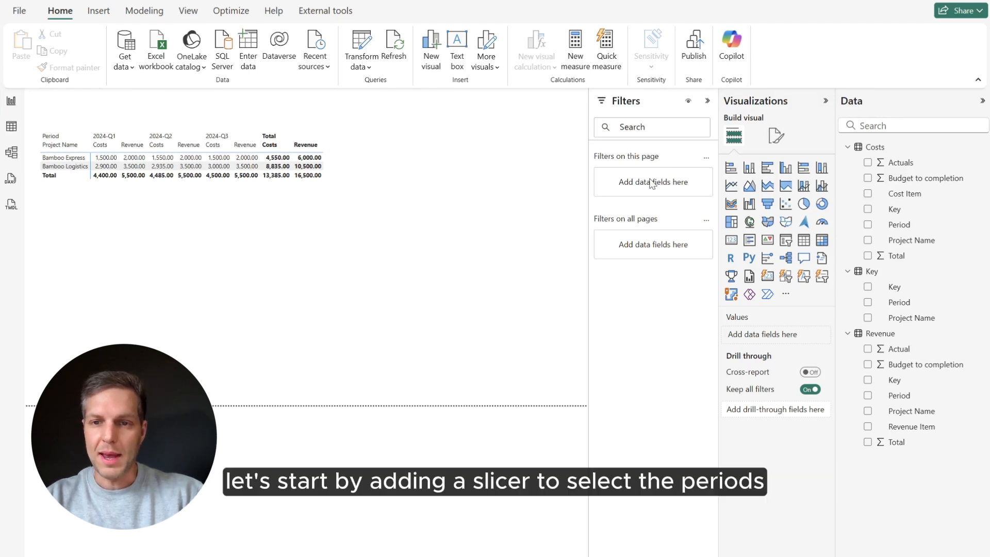
Add a slicer below the matrix using the Period field from the Key table
{"action": "left_click", "coordinate": [787, 244]}
{"action": "left_click_drag", "start_coordinate": [98, 280], "coordinate": [347, 265]}
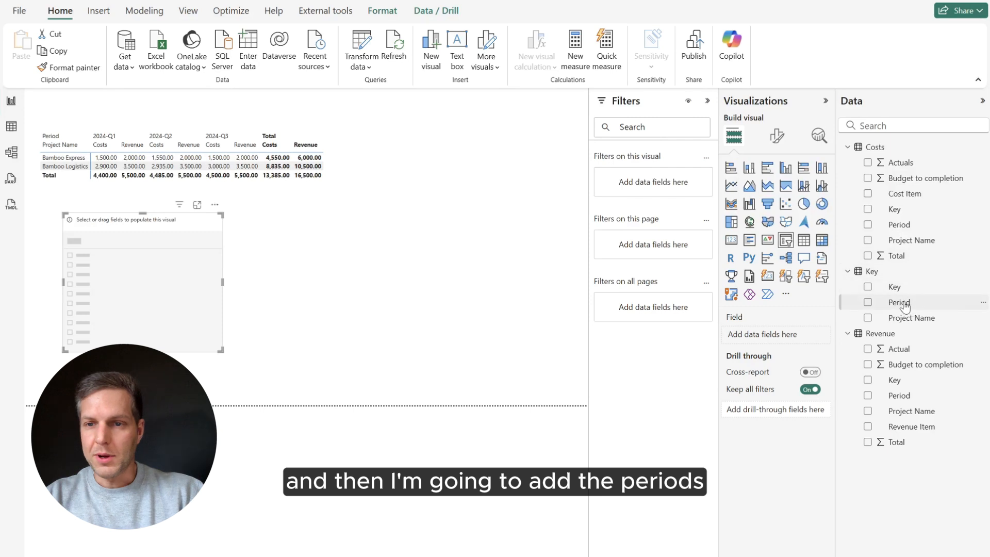
{"action": "left_click_drag", "start_coordinate": [906, 306], "coordinate": [180, 284]}
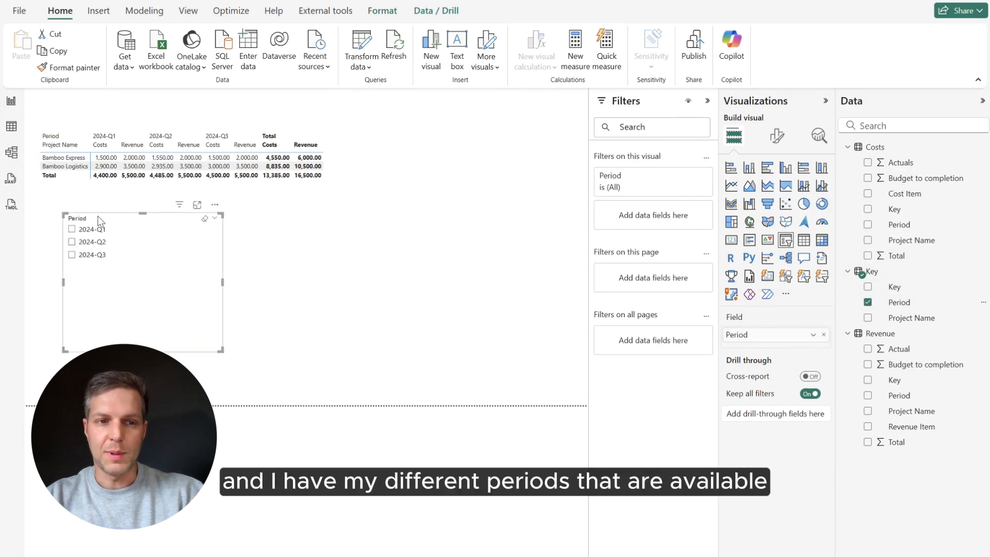
Turn on single select in the selection settings of the Period slicer
{"action": "left_click", "coordinate": [780, 139]}
{"action": "left_click", "coordinate": [752, 230]}
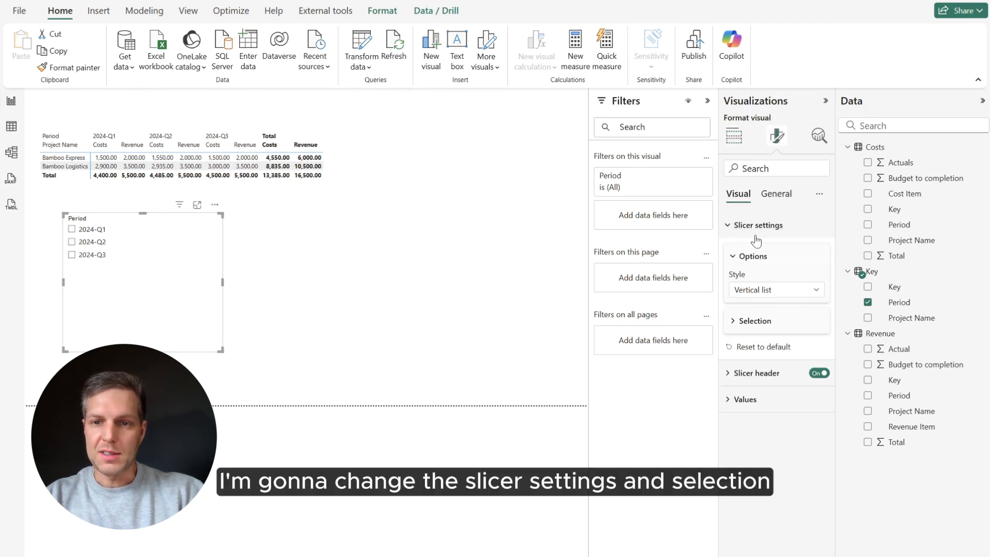
{"action": "left_click", "coordinate": [764, 323]}
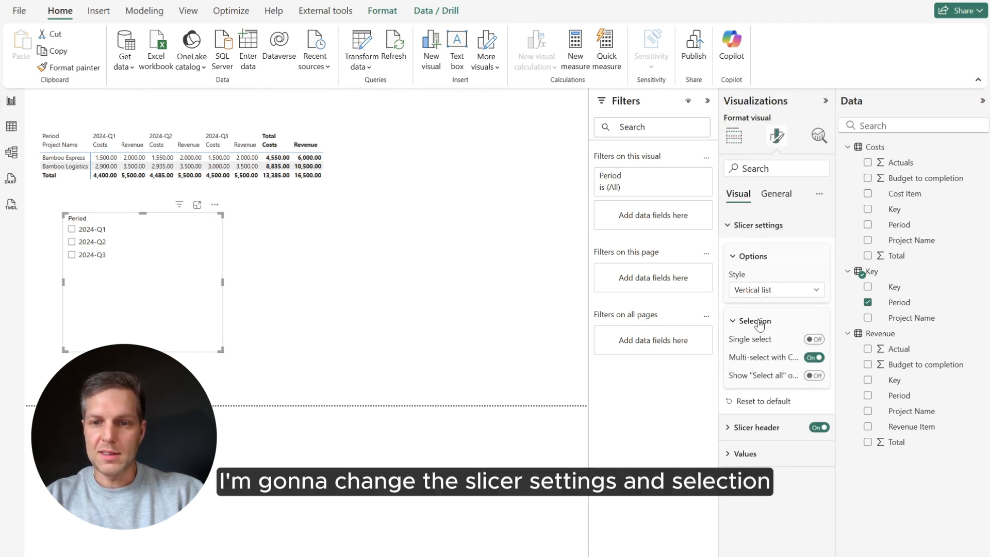
{"action": "left_click", "coordinate": [815, 340]}
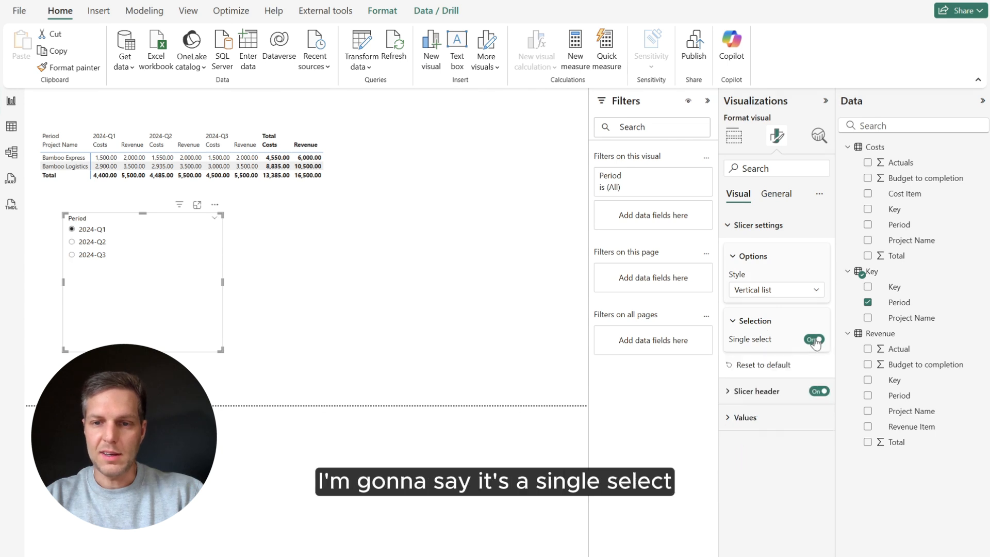
Select 2024-Q3 in the Period slicer, shrink the slicer to fit its list, and place it to the right of the matrix
{"action": "left_click", "coordinate": [104, 252]}
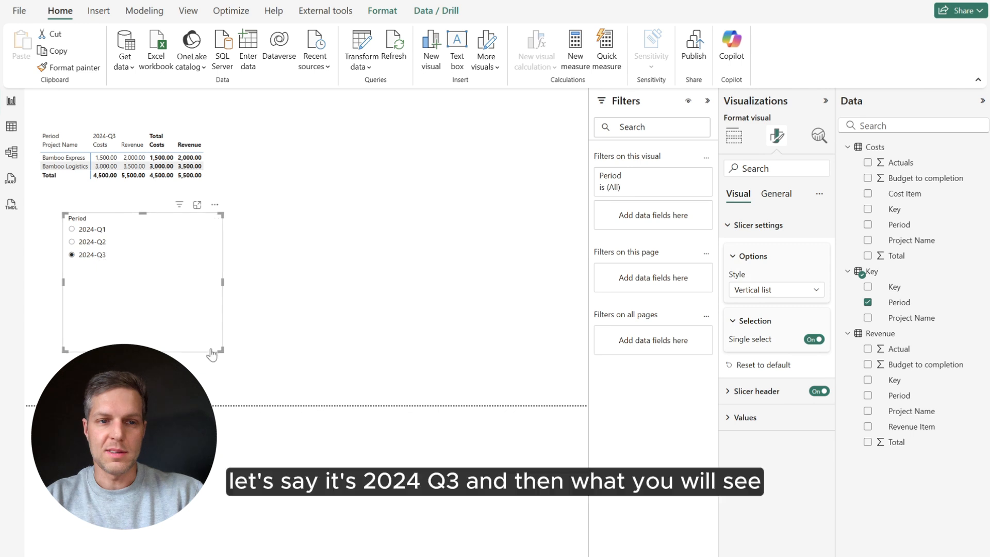
{"action": "left_click_drag", "start_coordinate": [222, 351], "coordinate": [150, 273]}
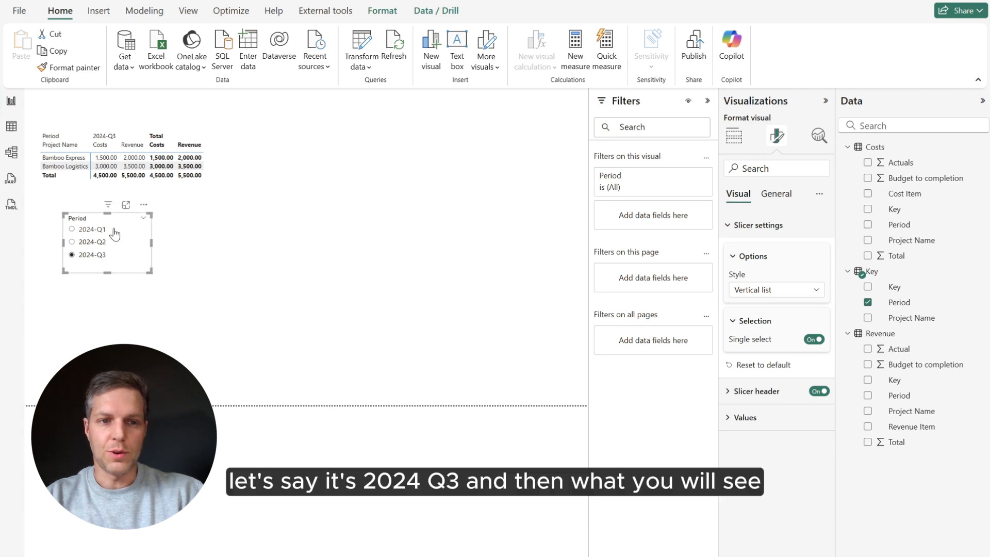
{"action": "left_click_drag", "start_coordinate": [123, 225], "coordinate": [444, 147]}
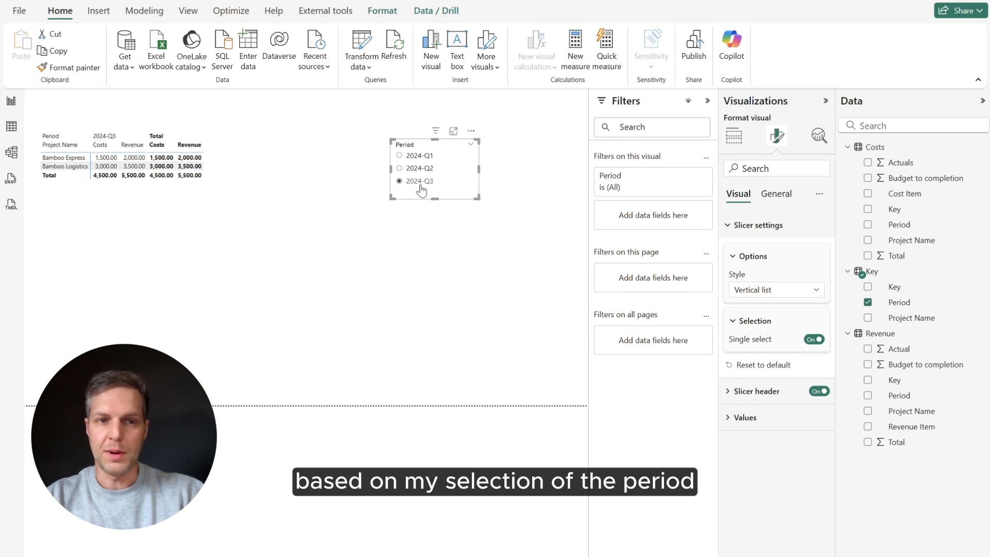
{"action": "left_click", "coordinate": [295, 234]}
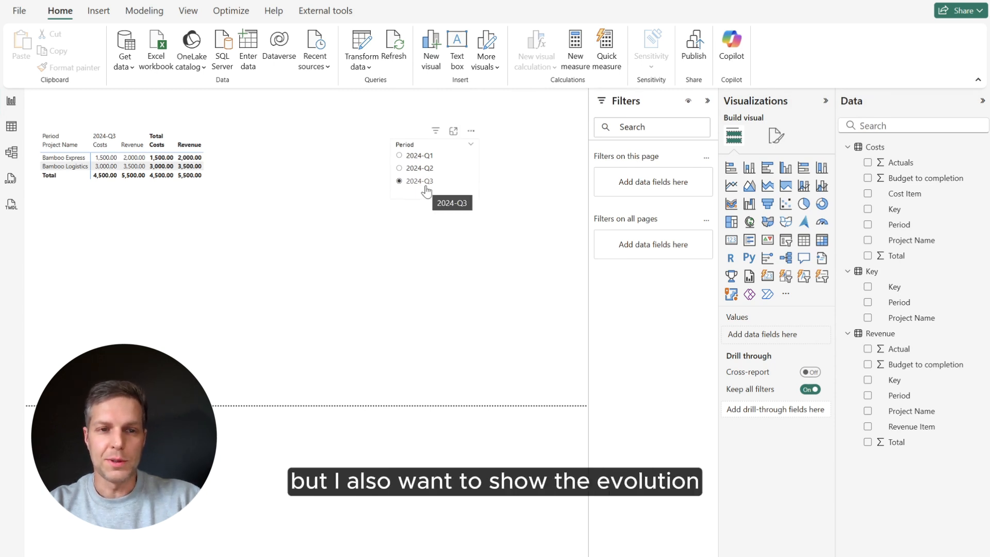
{"action": "left_click", "coordinate": [289, 190]}
{"action": "left_click", "coordinate": [369, 278]}
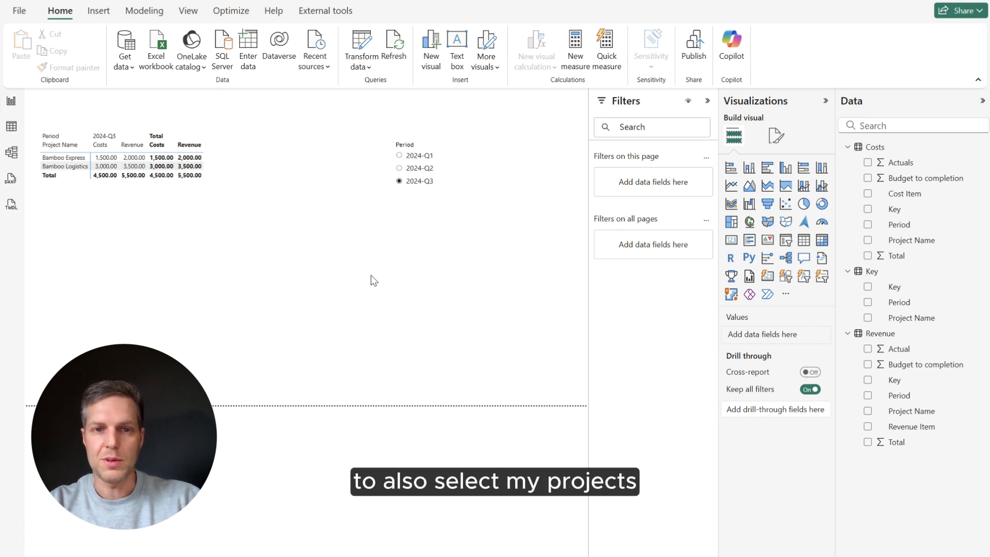
Add a slicer using Project Name from the Key table, and consult the Project Bamboo Express budget workbook as layout reference
{"action": "left_click", "coordinate": [784, 242]}
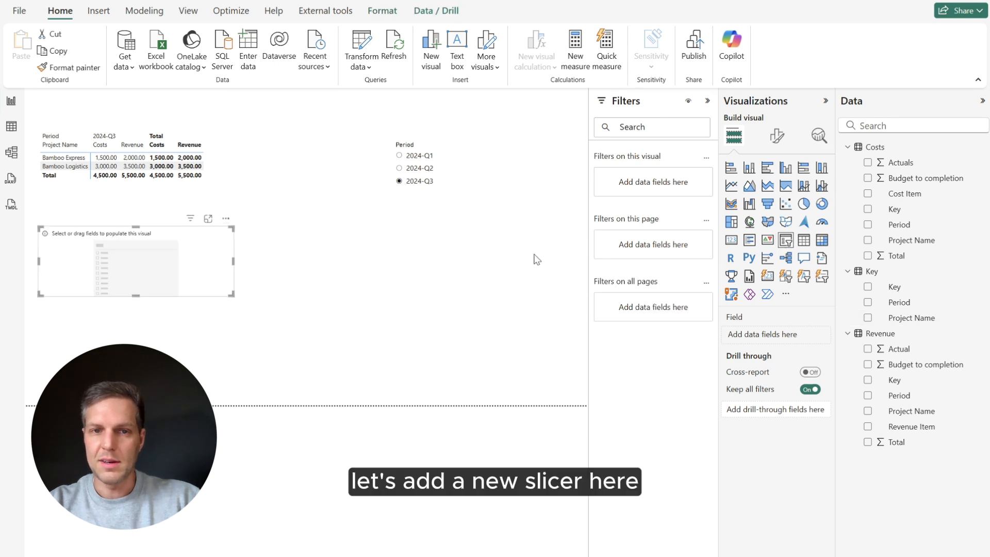
{"action": "left_click", "coordinate": [868, 319]}
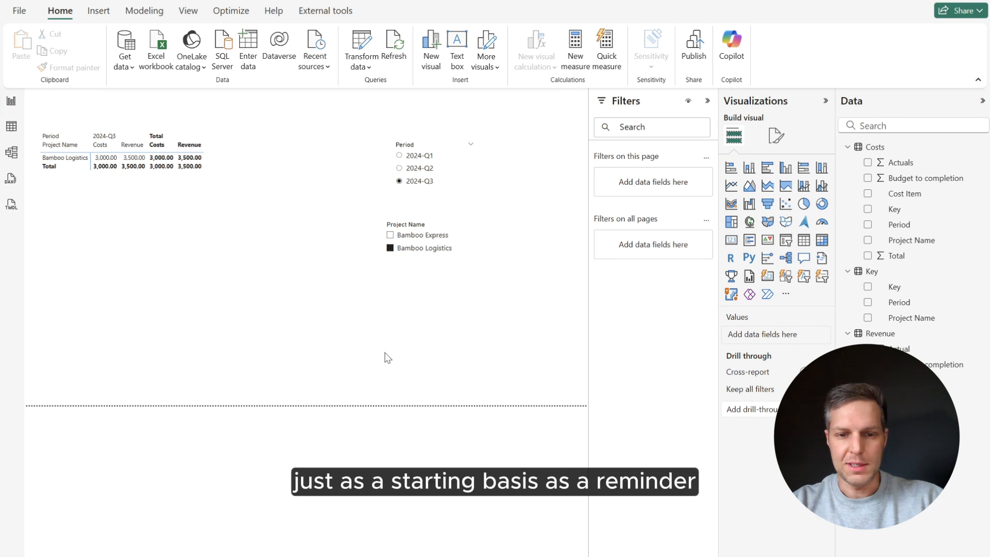
{"action": "left_click", "coordinate": [485, 556]}
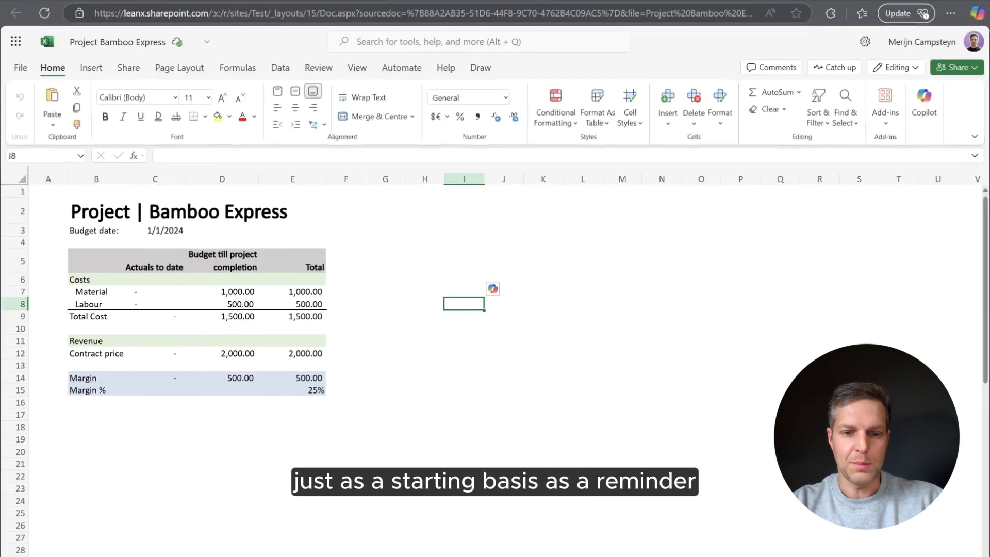
{"action": "left_click", "coordinate": [449, 436]}
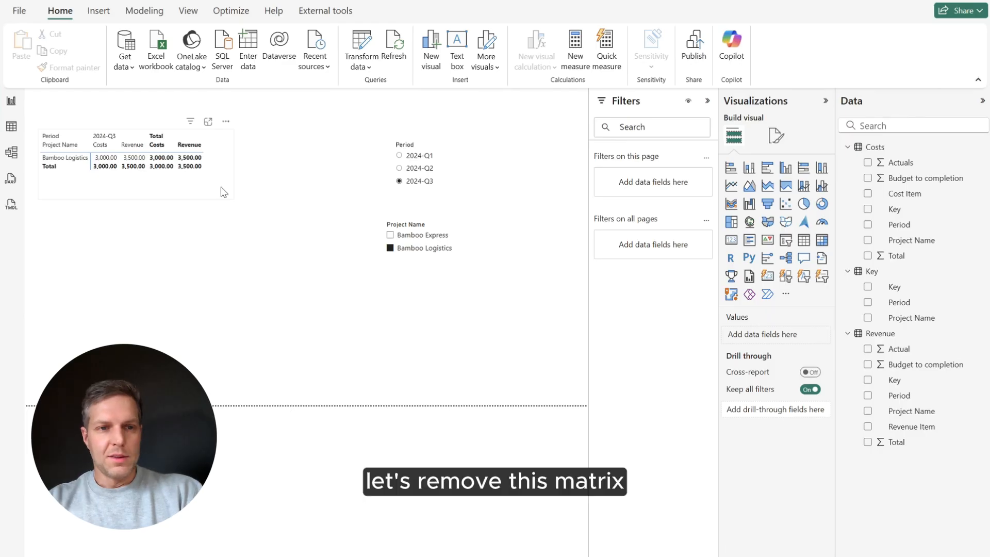
Delete the matrix visual and move the Period and Project Name slicers to the left side of the report page
{"action": "left_click", "coordinate": [221, 187]}
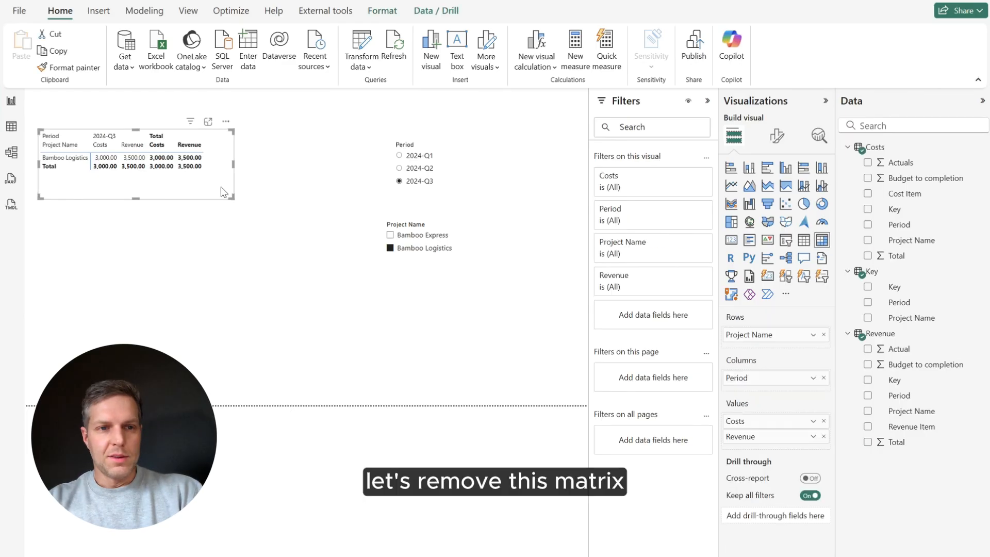
{"action": "key", "text": "Delete"}
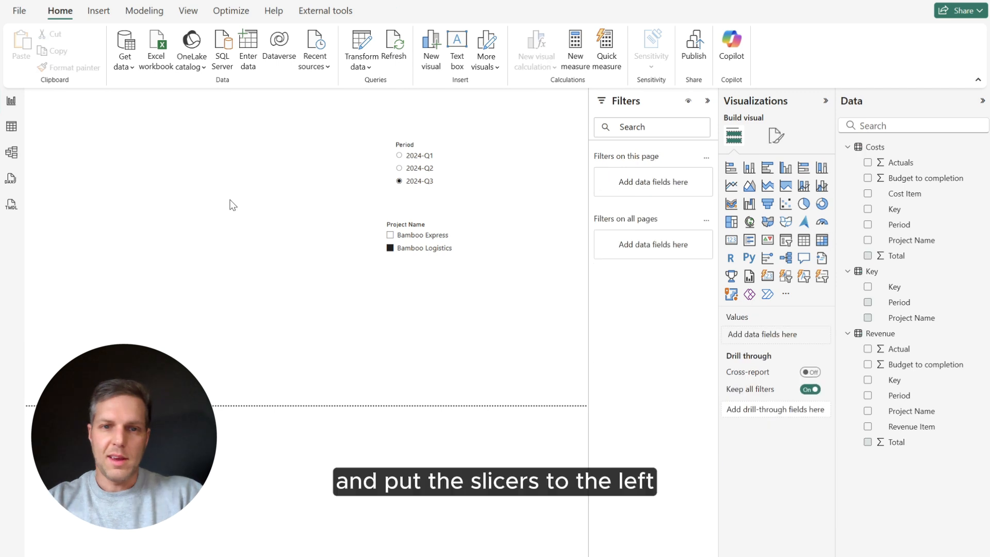
{"action": "left_click_drag", "start_coordinate": [469, 145], "coordinate": [140, 129]}
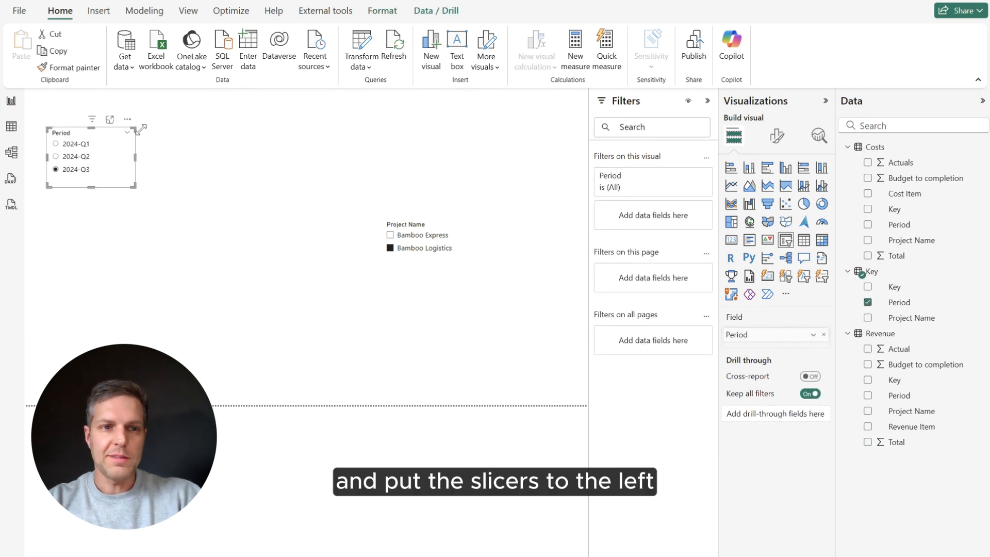
{"action": "left_click_drag", "start_coordinate": [459, 216], "coordinate": [144, 218]}
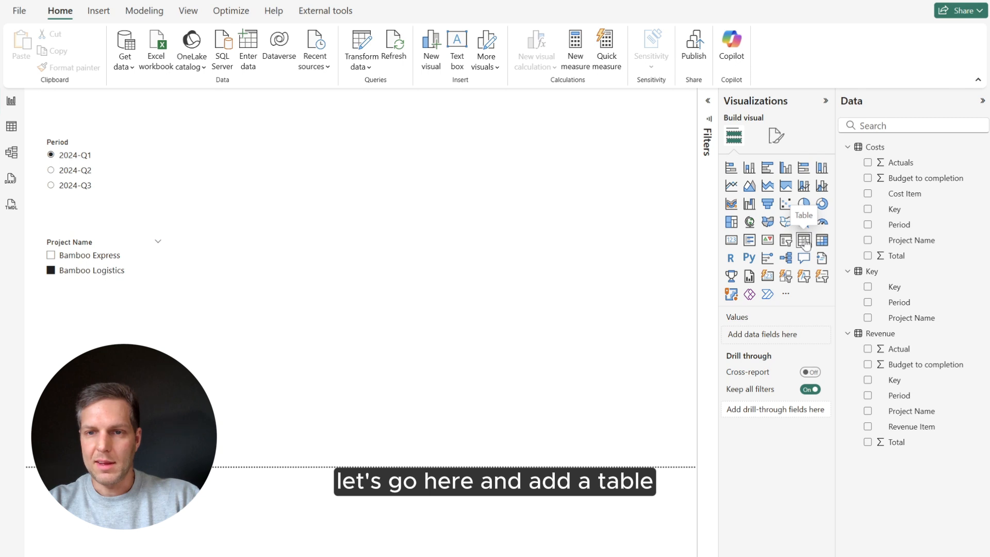
Add a table visual with Cost Item, Actuals, Budget to completion and Total from the Costs table, and widen the visual
{"action": "left_click", "coordinate": [804, 241]}
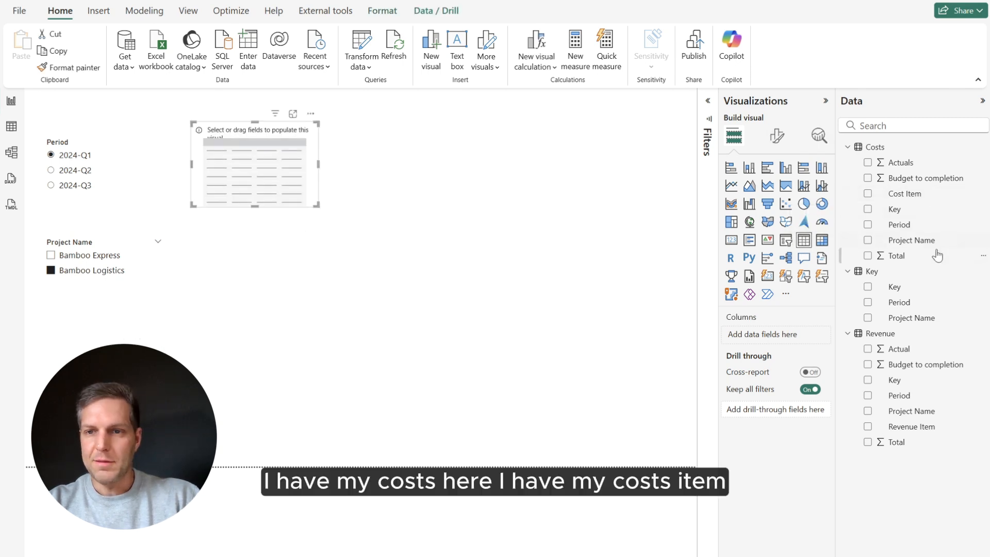
{"action": "left_click", "coordinate": [868, 194]}
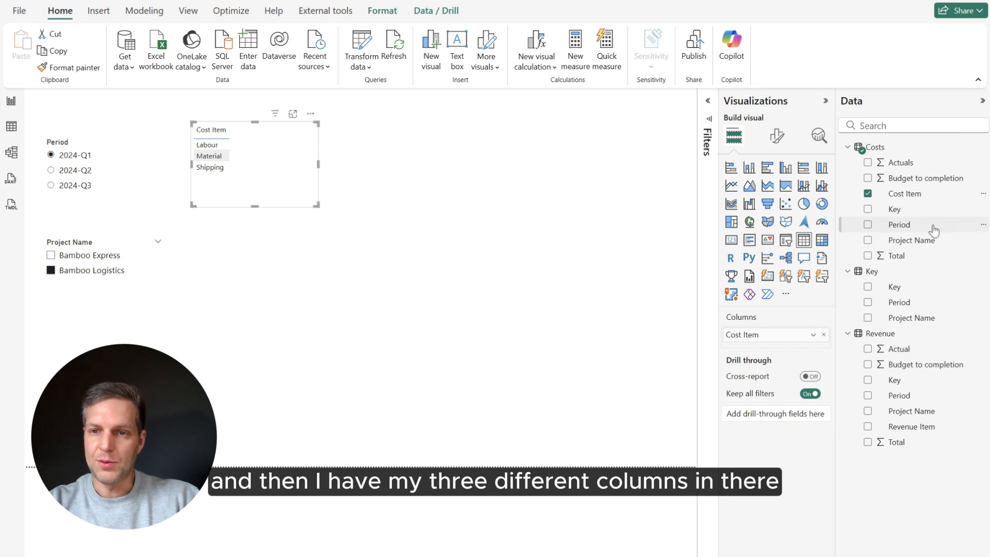
{"action": "left_click", "coordinate": [868, 163]}
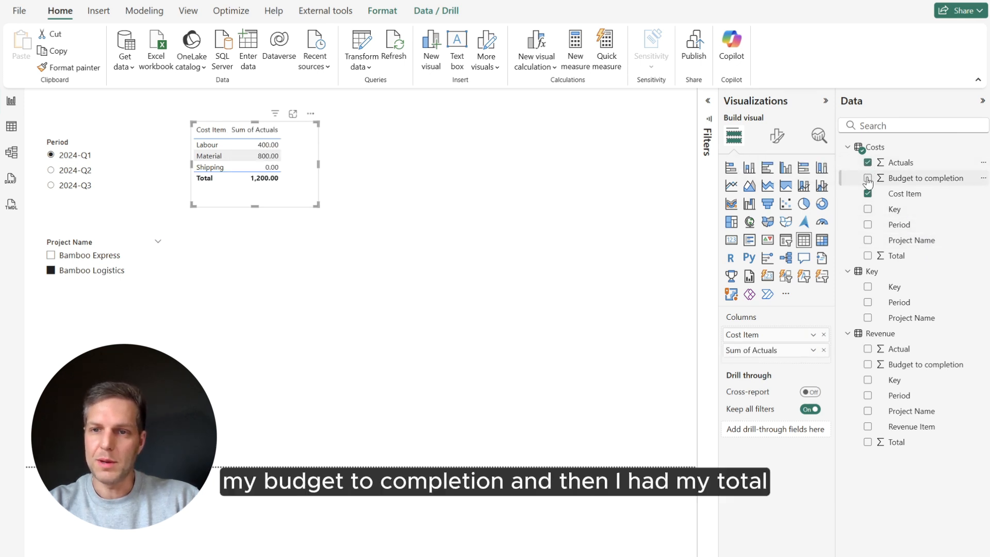
{"action": "left_click", "coordinate": [869, 178]}
{"action": "left_click", "coordinate": [869, 256]}
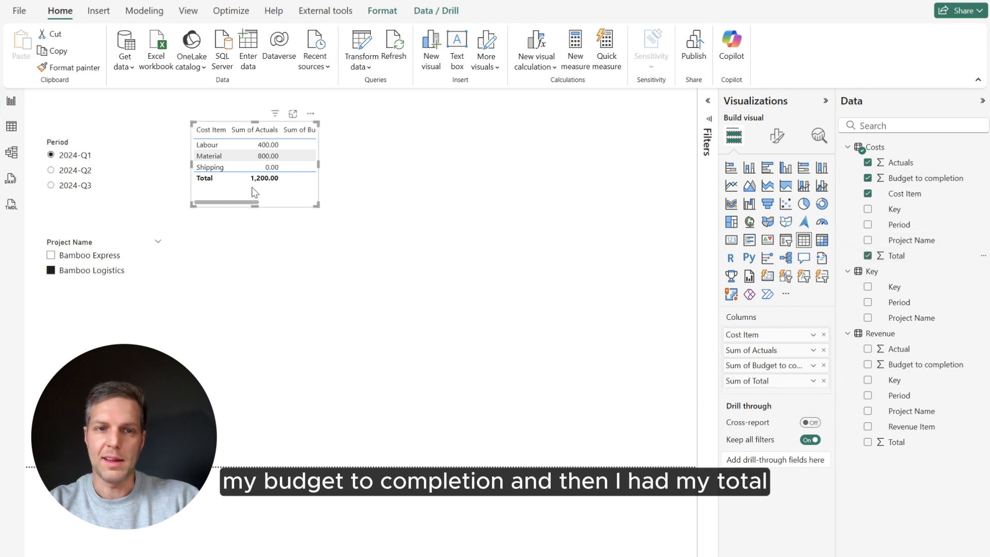
{"action": "left_click_drag", "start_coordinate": [315, 206], "coordinate": [453, 206]}
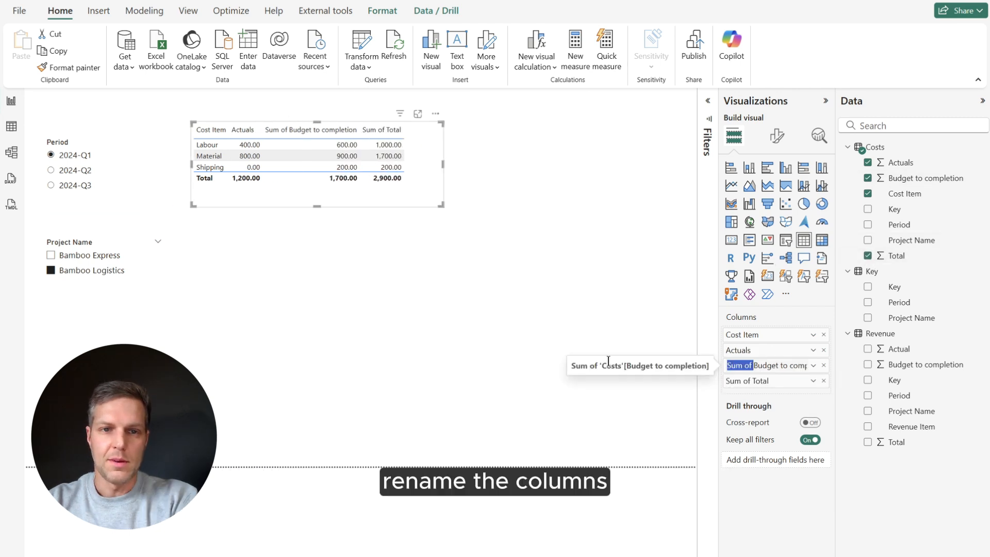
Remove the "Sum of" prefix from the table's value columns, naming them Budget to completion and Total
{"action": "key", "text": "Home"}
{"action": "double_click", "coordinate": [750, 382]}
{"action": "key", "text": "Home"}
{"action": "key", "text": "Delete"}
{"action": "key", "text": "Delete"}
{"action": "key", "text": "Delete"}
{"action": "key", "text": "Delete"}
{"action": "key", "text": "Delete"}
{"action": "key", "text": "Delete"}
{"action": "key", "text": "Delete"}
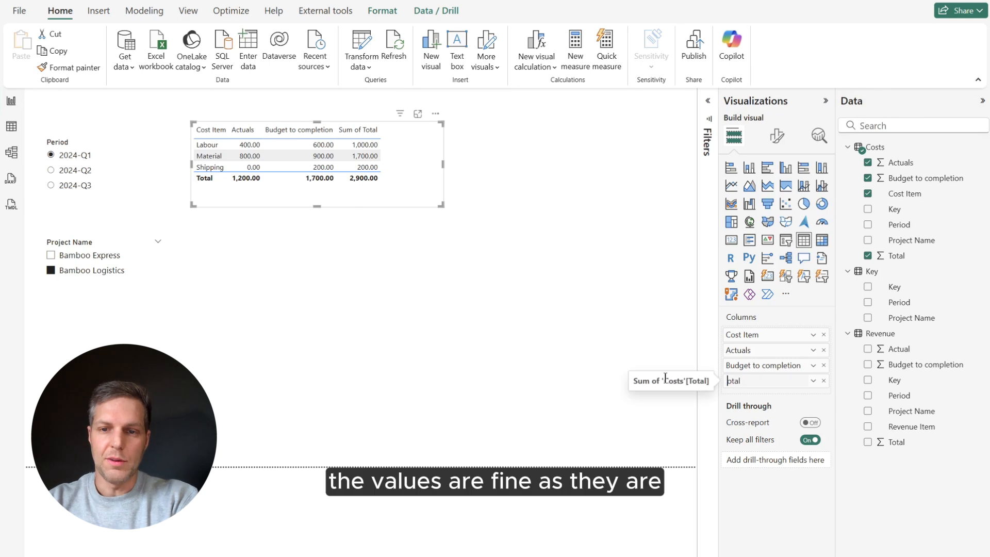
{"action": "key", "text": "Return"}
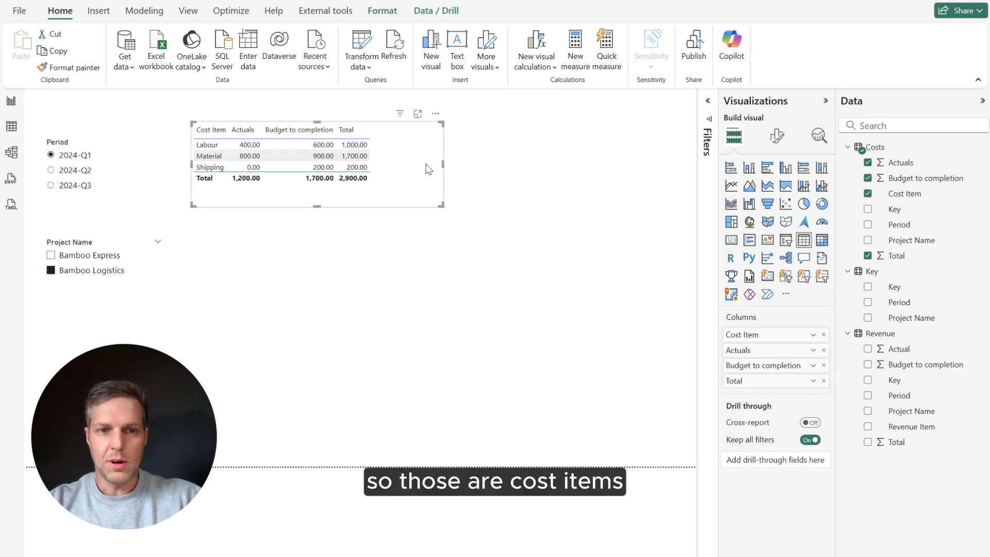
Turn off the auto-size width option for the cost table's column headers
{"action": "left_click", "coordinate": [777, 137]}
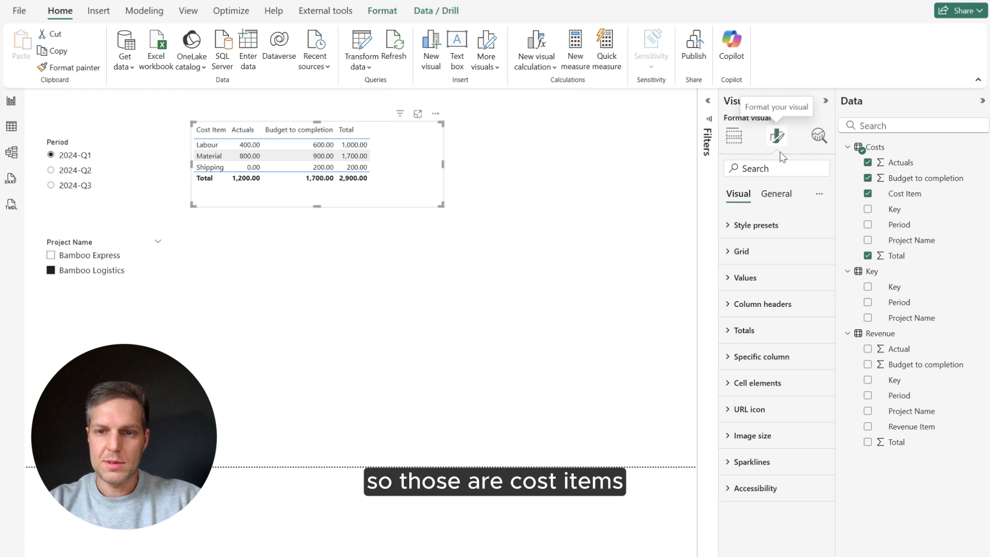
{"action": "left_click", "coordinate": [760, 174]}
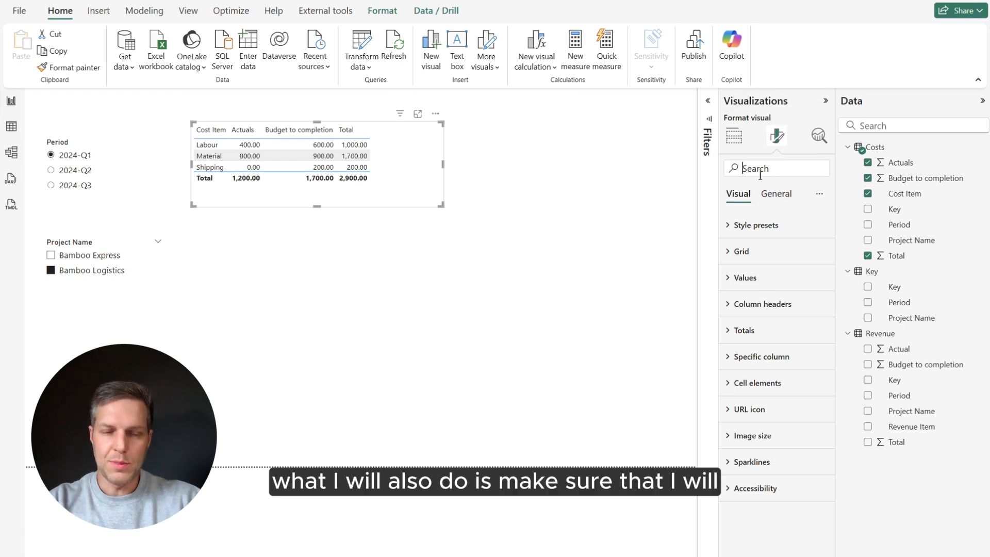
{"action": "type", "text": "au"}
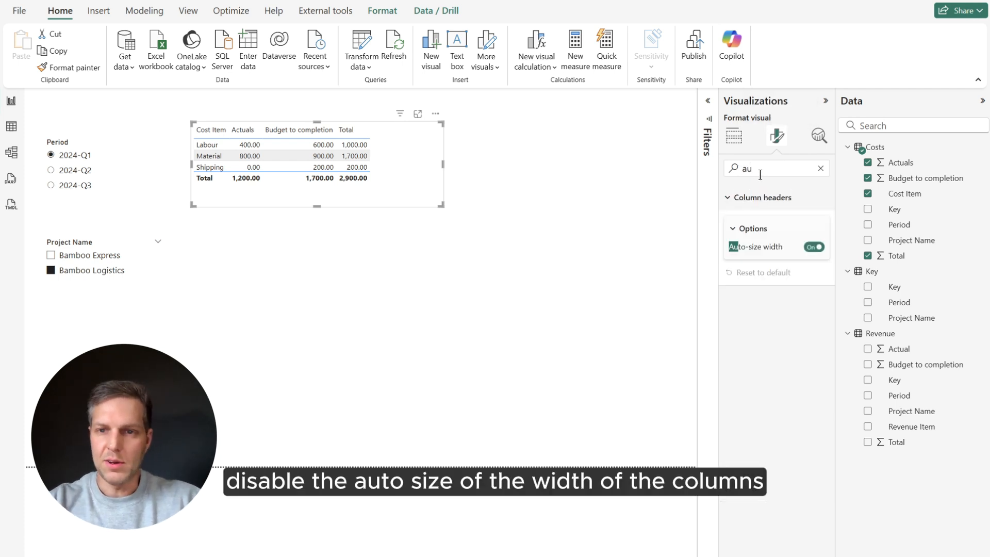
{"action": "left_click", "coordinate": [815, 248]}
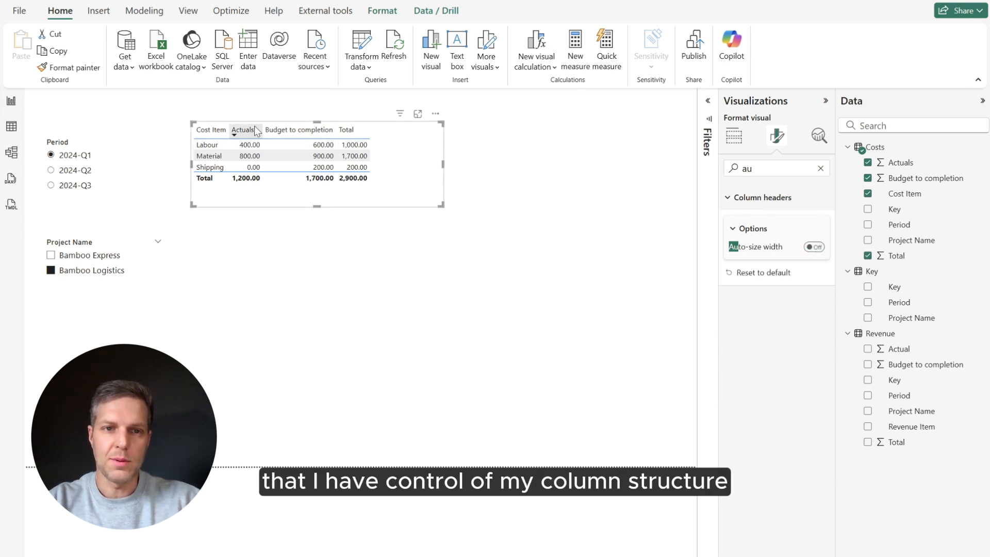
Widen the Cost Item, Actuals and Total columns of the cost table
{"action": "left_click_drag", "start_coordinate": [230, 130], "coordinate": [251, 129]}
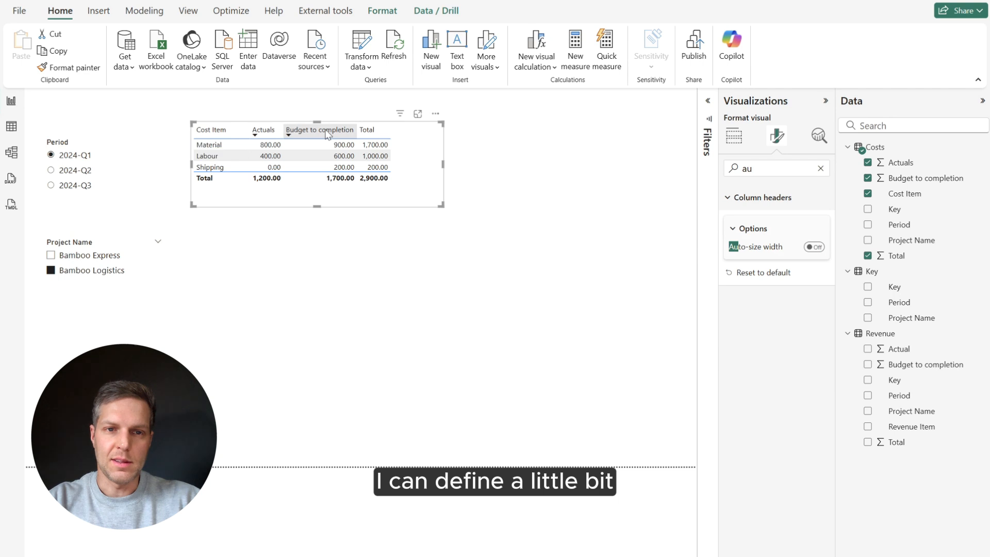
{"action": "left_click", "coordinate": [265, 133]}
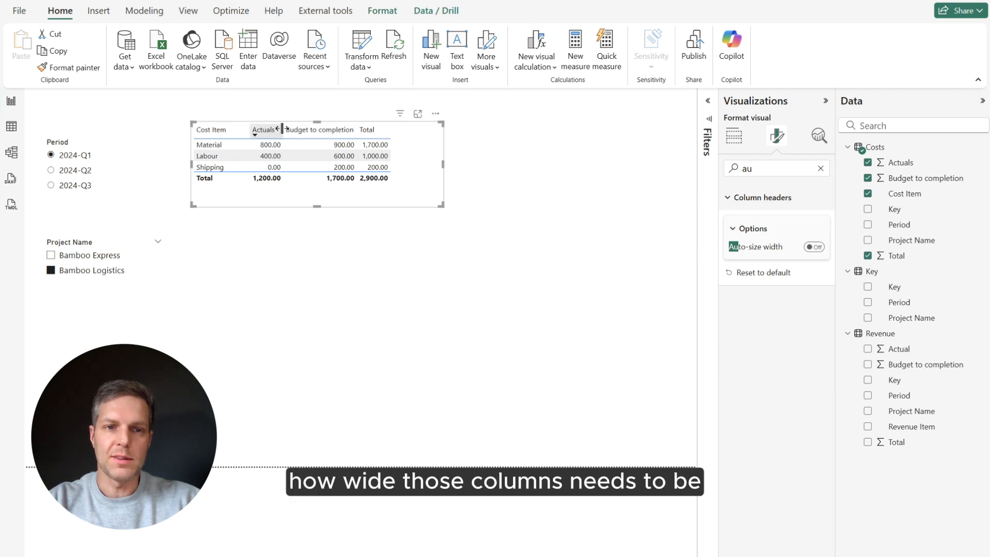
{"action": "left_click_drag", "start_coordinate": [284, 130], "coordinate": [307, 130]}
{"action": "left_click_drag", "start_coordinate": [413, 130], "coordinate": [433, 130]}
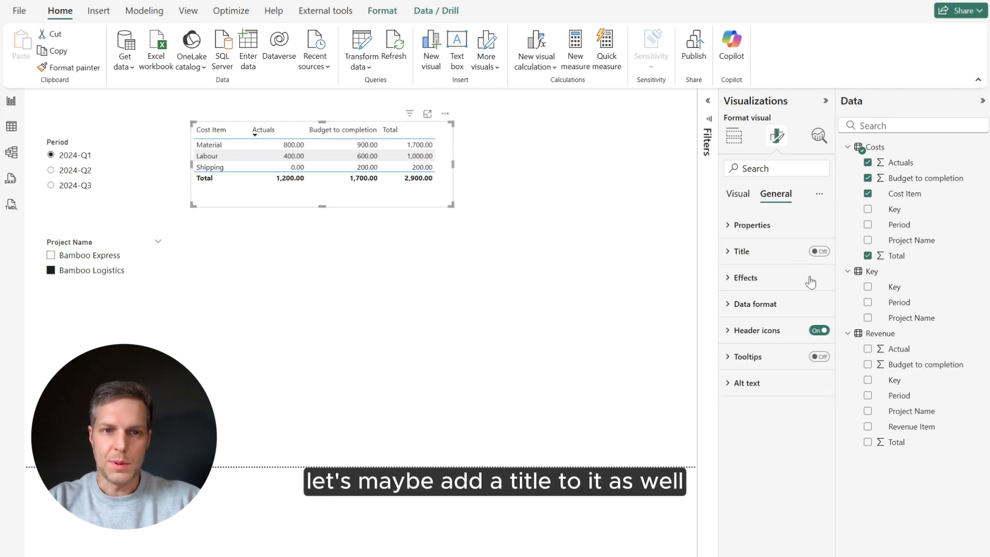
Enable the title of the cost table and set its text to Costs
{"action": "left_click", "coordinate": [825, 253]}
{"action": "left_click", "coordinate": [754, 253]}
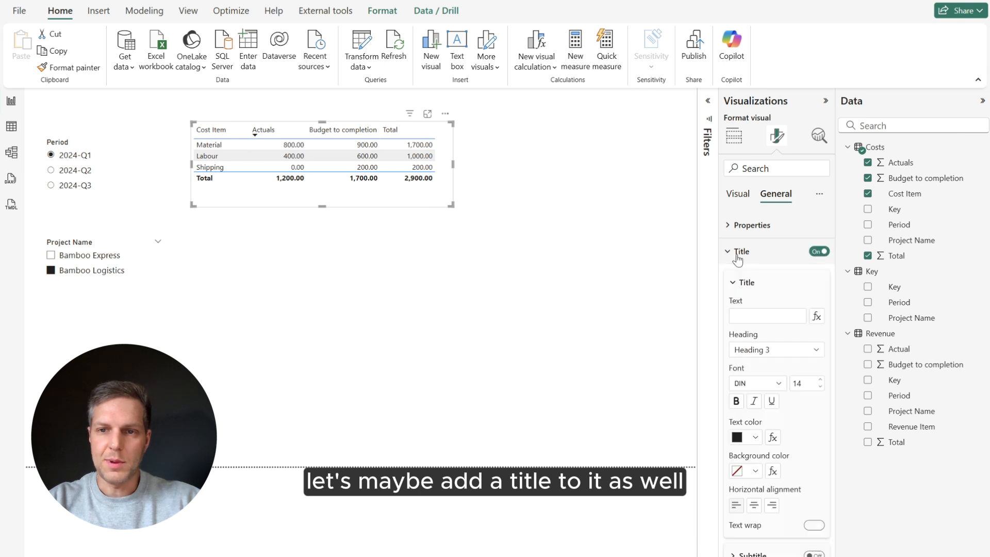
{"action": "left_click", "coordinate": [749, 313]}
{"action": "type", "text": "C"}
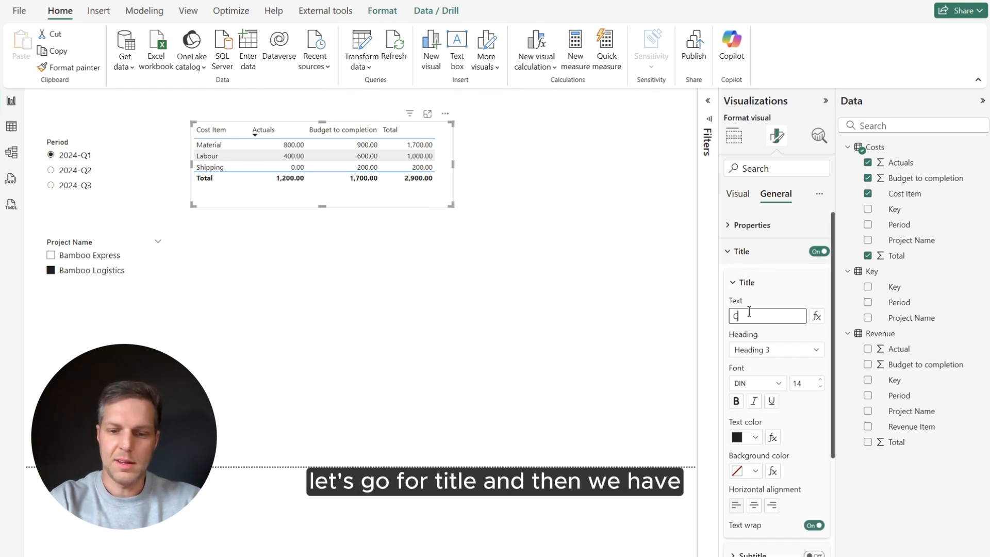
{"action": "type", "text": "osts"}
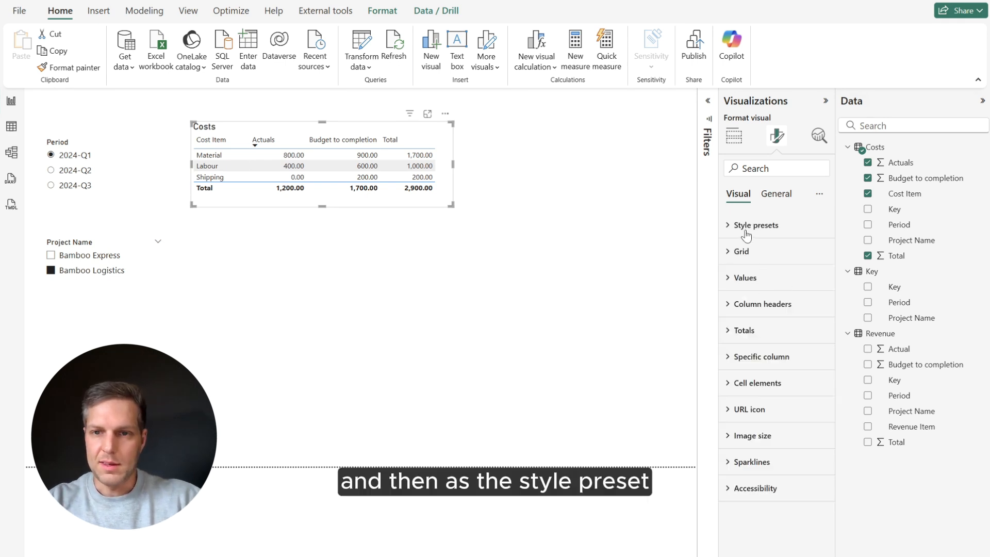
Apply the Minimal style preset to the Costs table
{"action": "left_click", "coordinate": [746, 227]}
{"action": "left_click", "coordinate": [774, 270]}
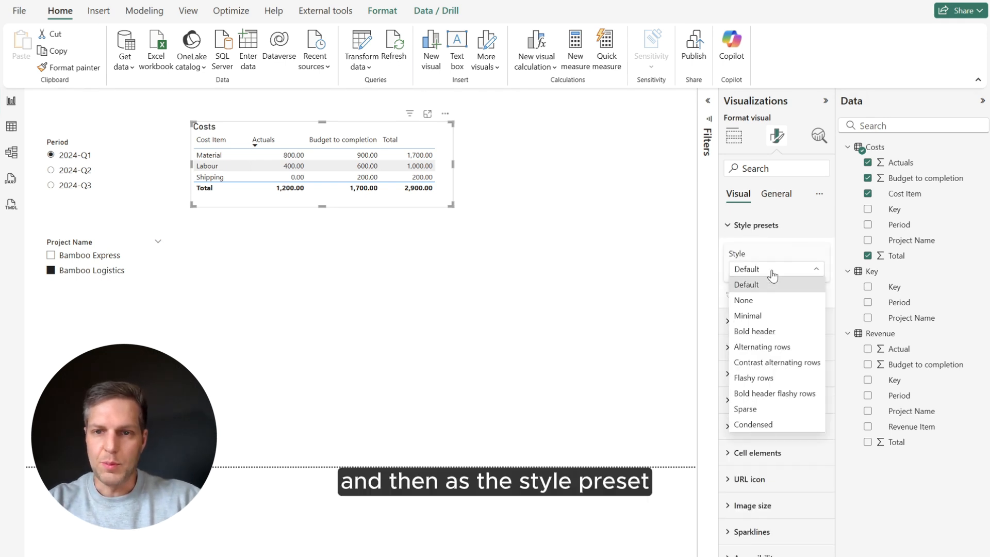
{"action": "left_click", "coordinate": [769, 316]}
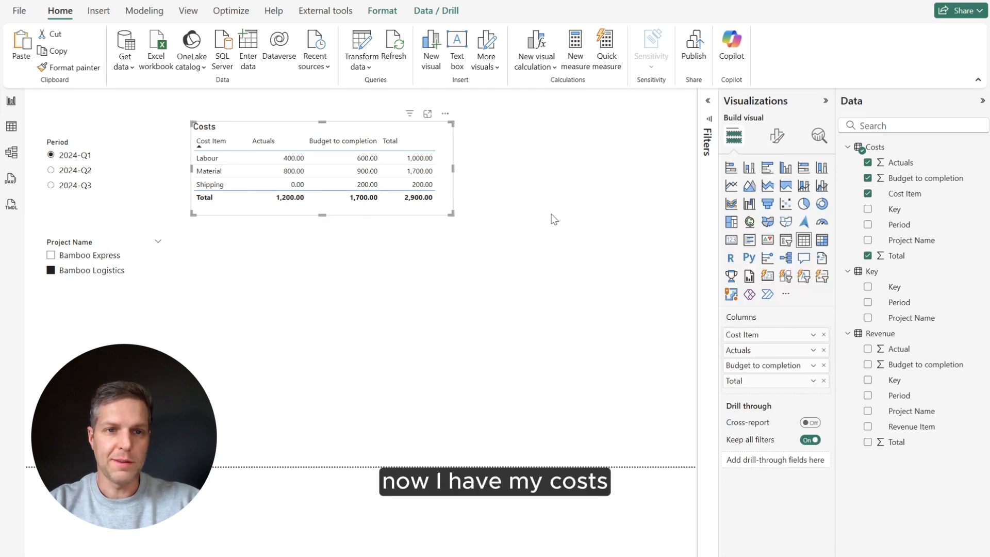
Duplicate the Costs table directly below the original and change the copy's title to Revenue
{"action": "left_click", "coordinate": [555, 218]}
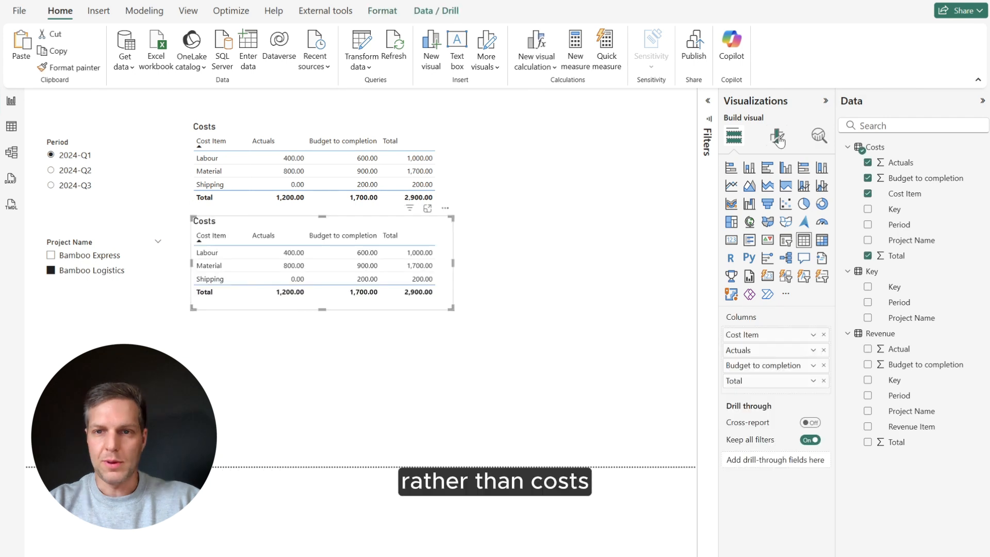
{"action": "left_click", "coordinate": [777, 136]}
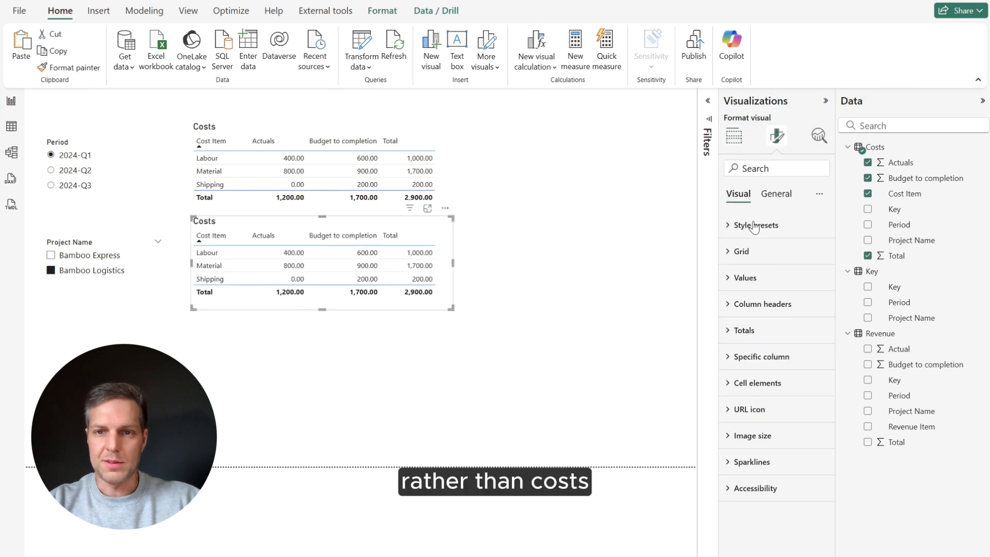
{"action": "left_click", "coordinate": [734, 137]}
{"action": "left_click", "coordinate": [776, 136]}
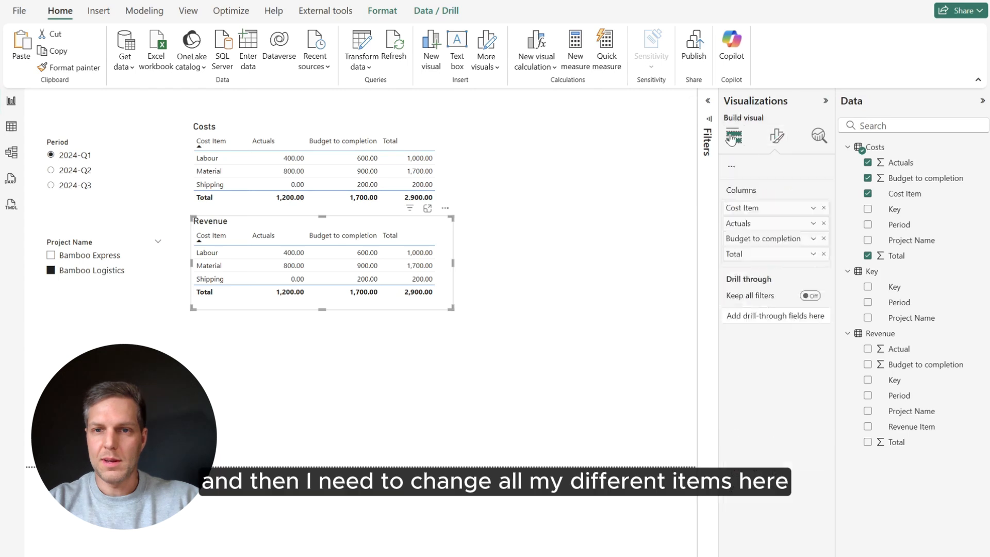
Replace the Cost Item, Actuals, Budget to completion and Total columns of the Revenue visual with Revenue Item from the Revenue table
{"action": "left_click", "coordinate": [733, 137]}
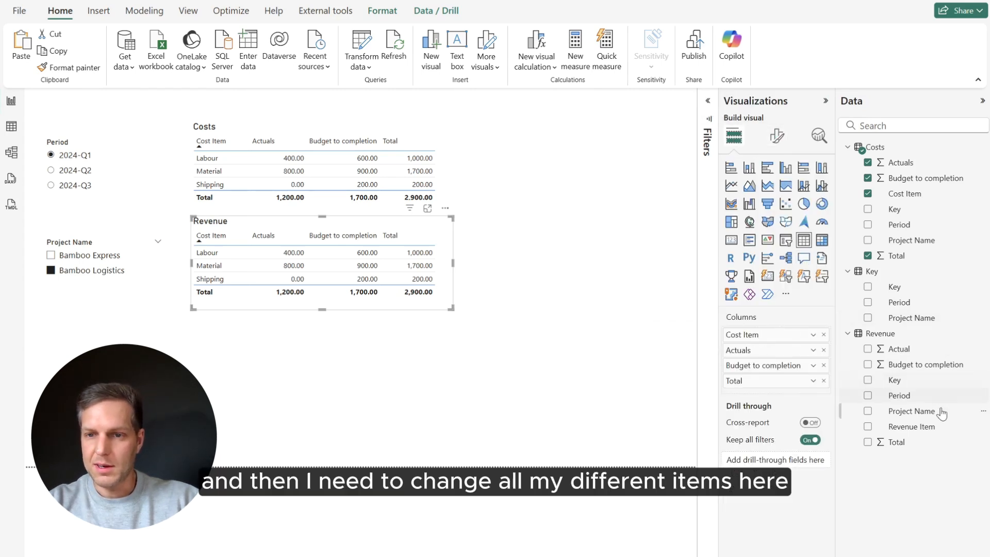
{"action": "left_click_drag", "start_coordinate": [923, 427], "coordinate": [824, 336]}
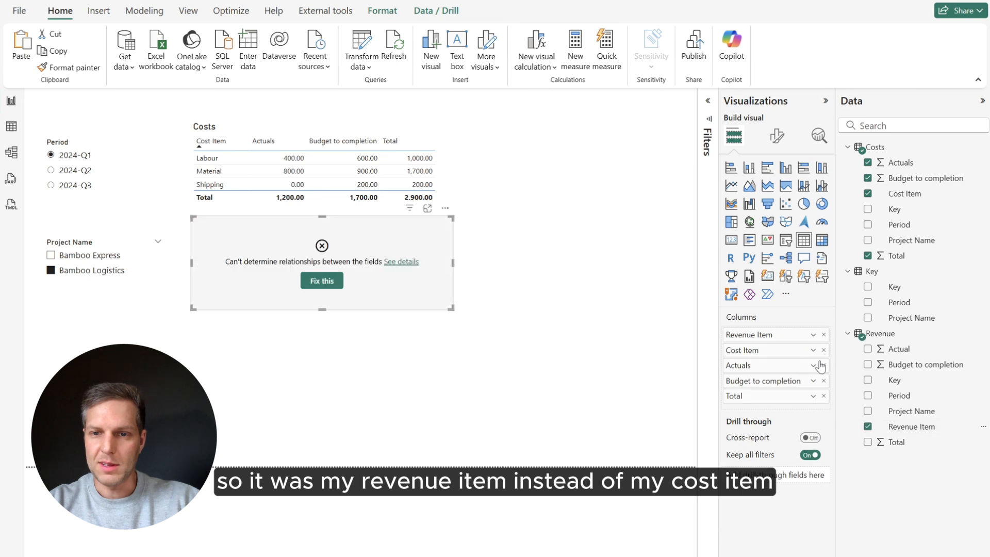
{"action": "left_click", "coordinate": [824, 350]}
{"action": "left_click", "coordinate": [823, 350]}
{"action": "left_click", "coordinate": [824, 350]}
{"action": "left_click", "coordinate": [823, 350]}
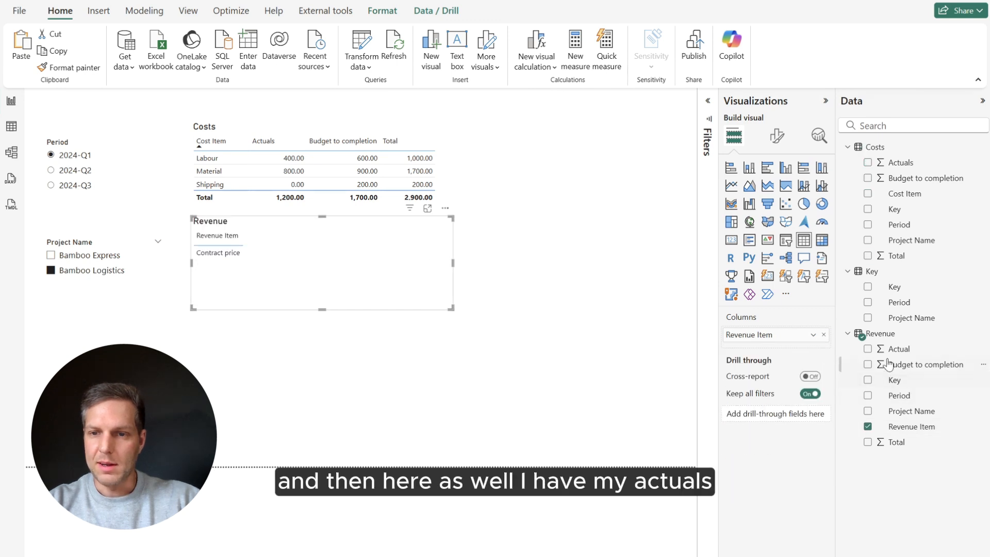
Add Actual, Budget to completion and Total from the Revenue table to the Revenue visual and rename the summed columns to these plain names
{"action": "left_click", "coordinate": [868, 349]}
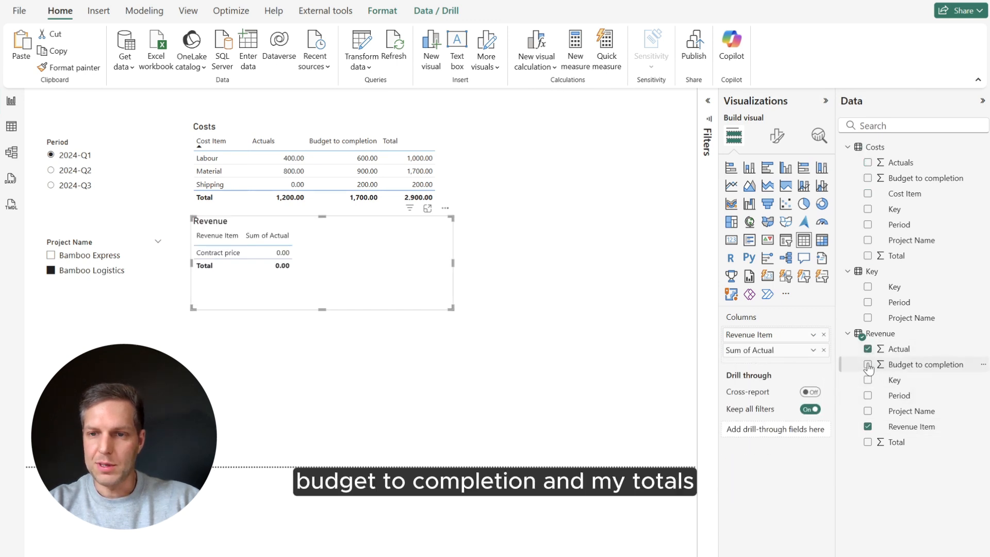
{"action": "left_click", "coordinate": [868, 364]}
{"action": "left_click", "coordinate": [868, 443]}
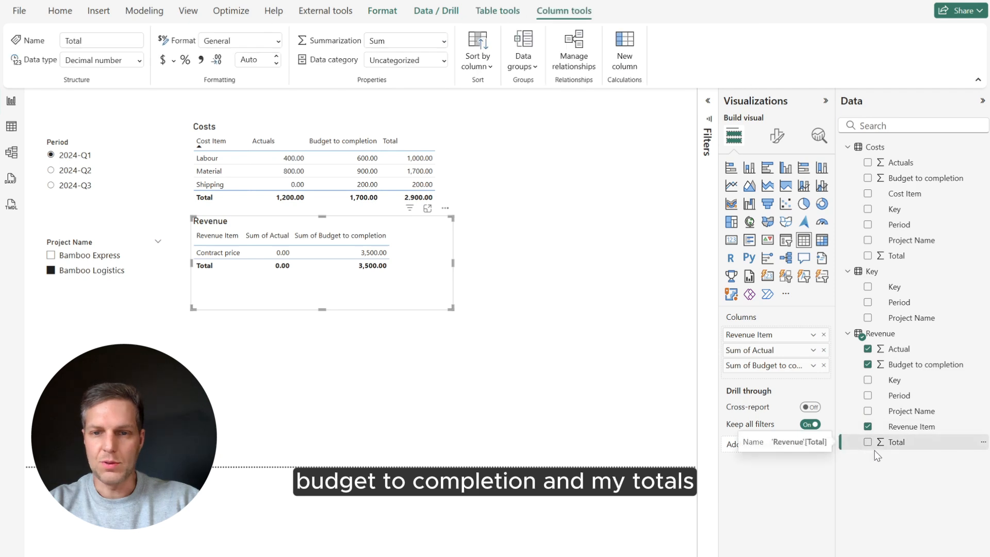
{"action": "double_click", "coordinate": [755, 351]}
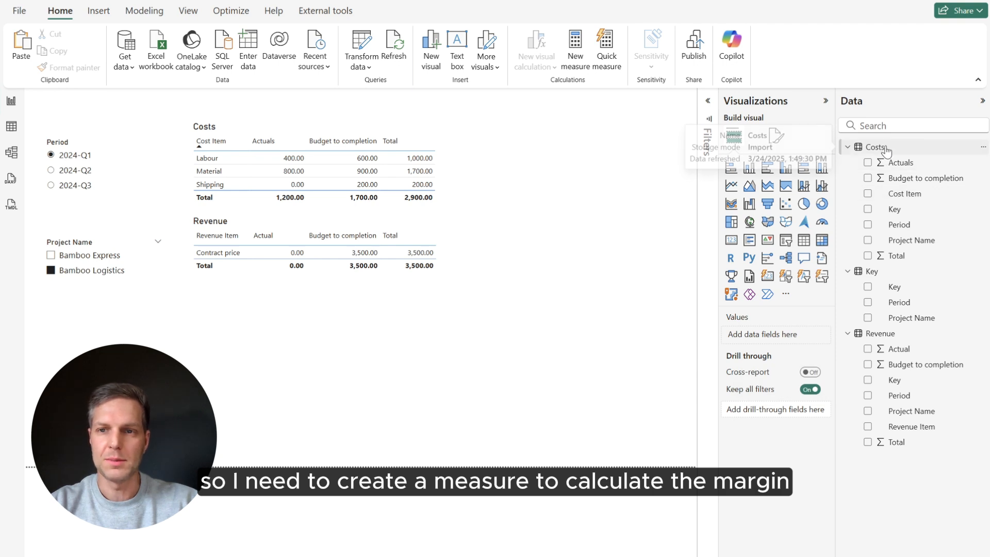
Create a measure named Margin in the Key table and begin its formula with SUM(Revenue[Total])
{"action": "right_click", "coordinate": [895, 274]}
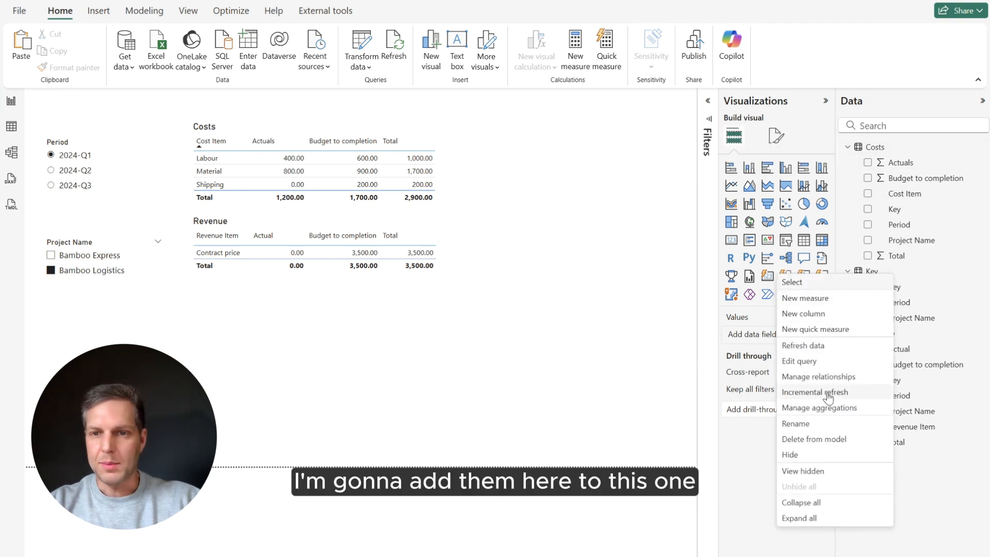
{"action": "left_click", "coordinate": [804, 298]}
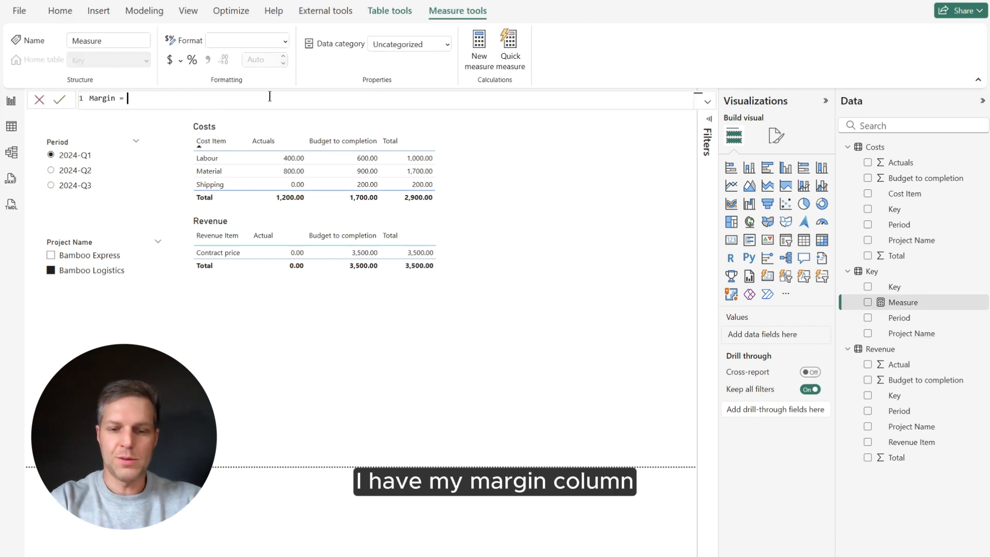
{"action": "type", "text": "SUM(To"}
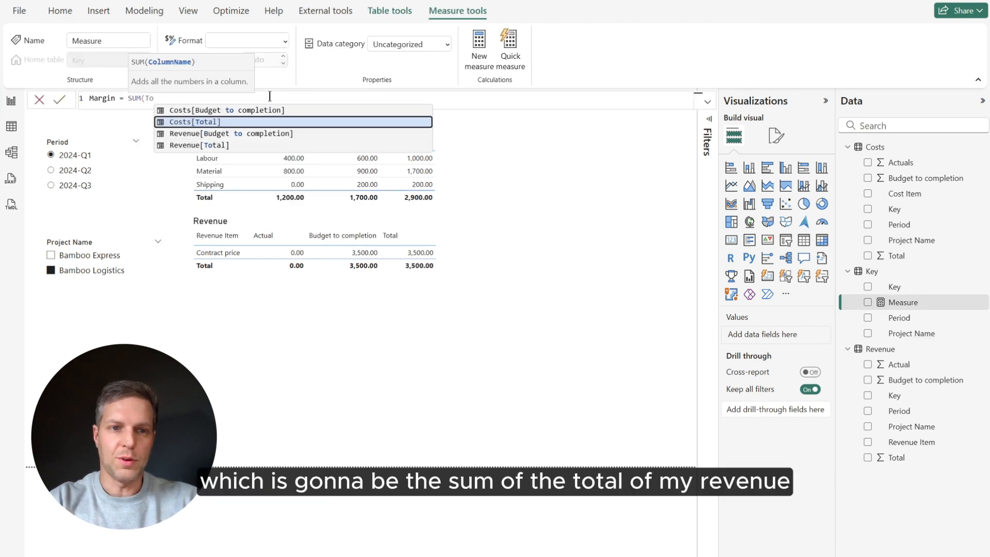
{"action": "key", "text": "Down"}
{"action": "key", "text": "Down"}
{"action": "key", "text": "Tab"}
{"action": "type", "text": ") "}
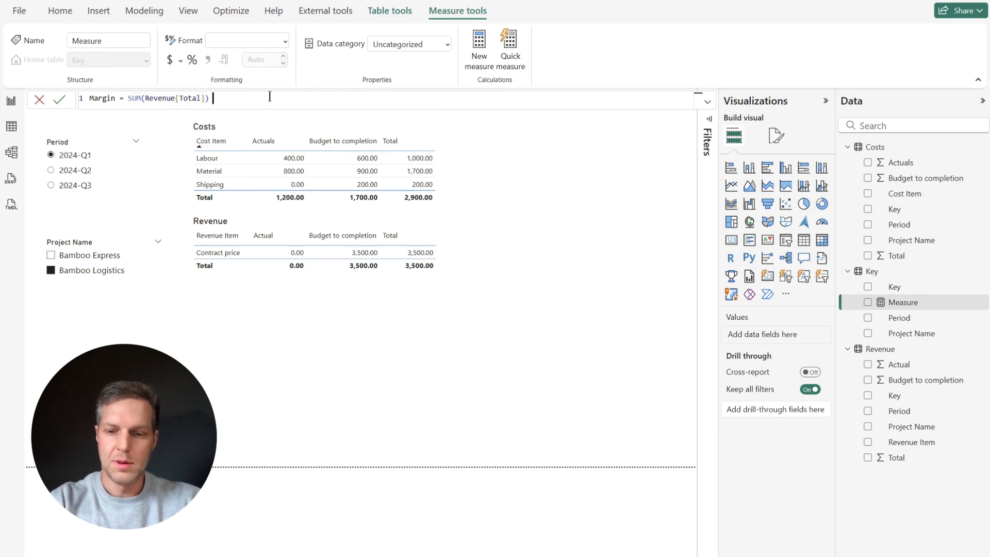
Complete the Margin formula by subtracting SUM(Costs[Total]) and commit the measure
{"action": "type", "text": "- SUM(to"}
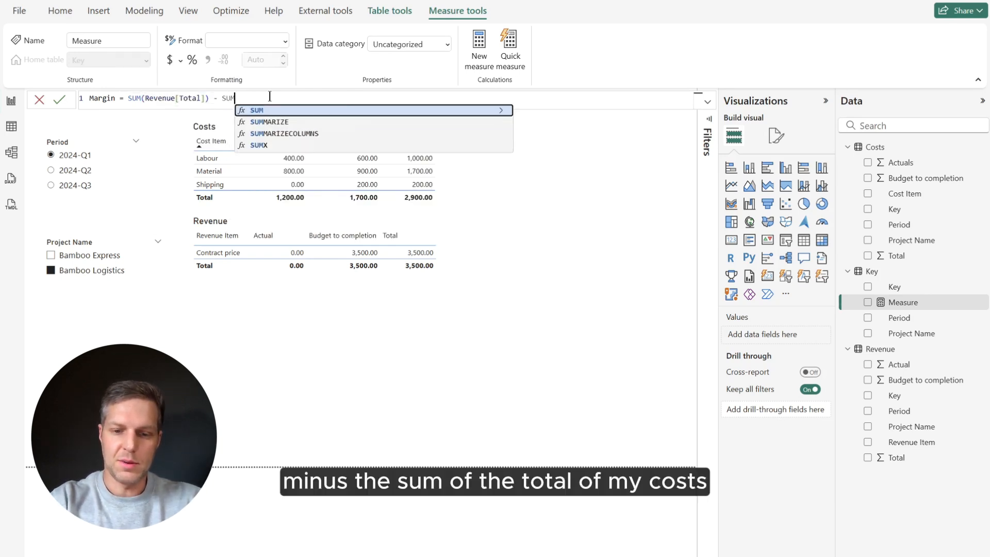
{"action": "key", "text": "Down"}
{"action": "key", "text": "Down"}
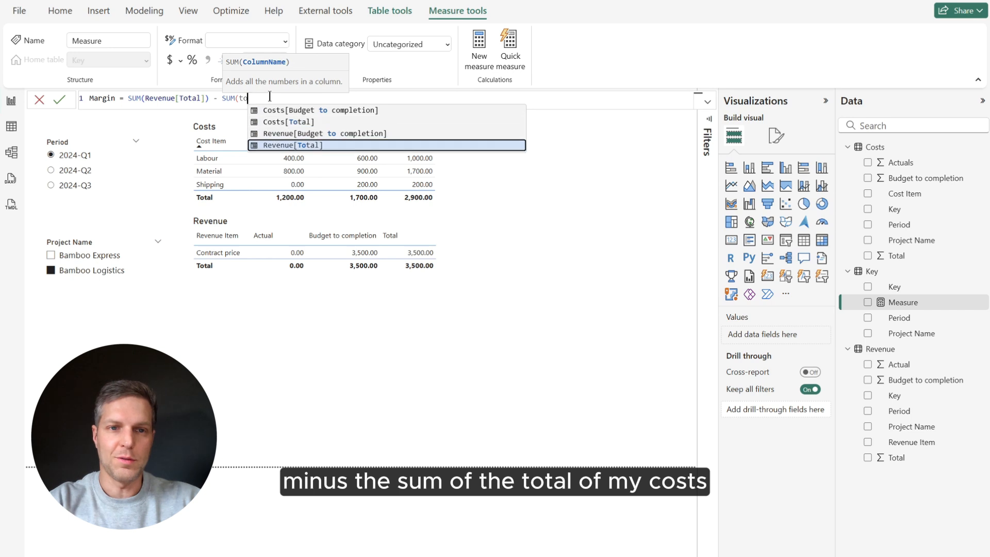
{"action": "key", "text": "Up"}
{"action": "key", "text": "Up"}
{"action": "key", "text": "Tab"}
{"action": "type", "text": ")"}
{"action": "key", "text": "Return"}
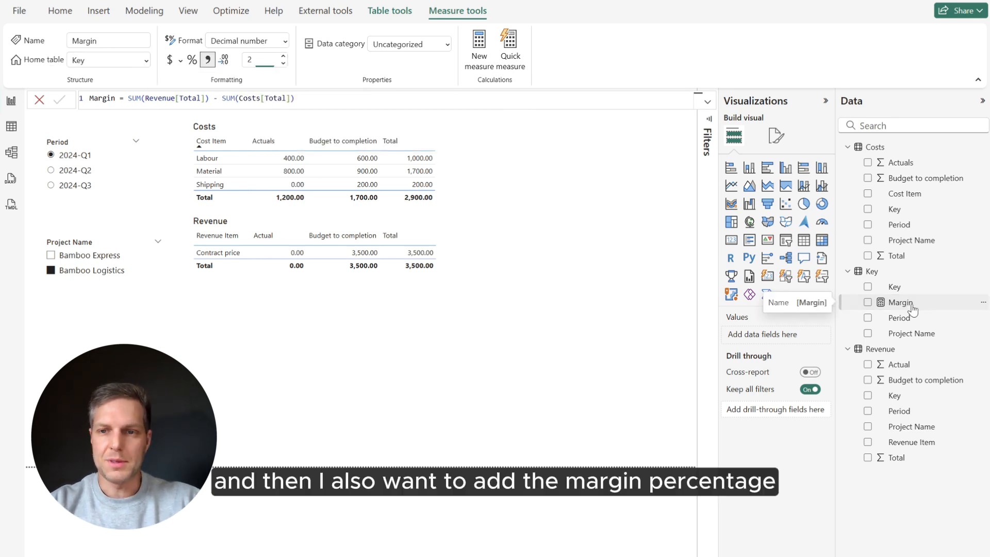
Create a second measure named Margin % in the Key table and begin its formula with [Margin]
{"action": "right_click", "coordinate": [907, 304]}
{"action": "left_click", "coordinate": [859, 345]}
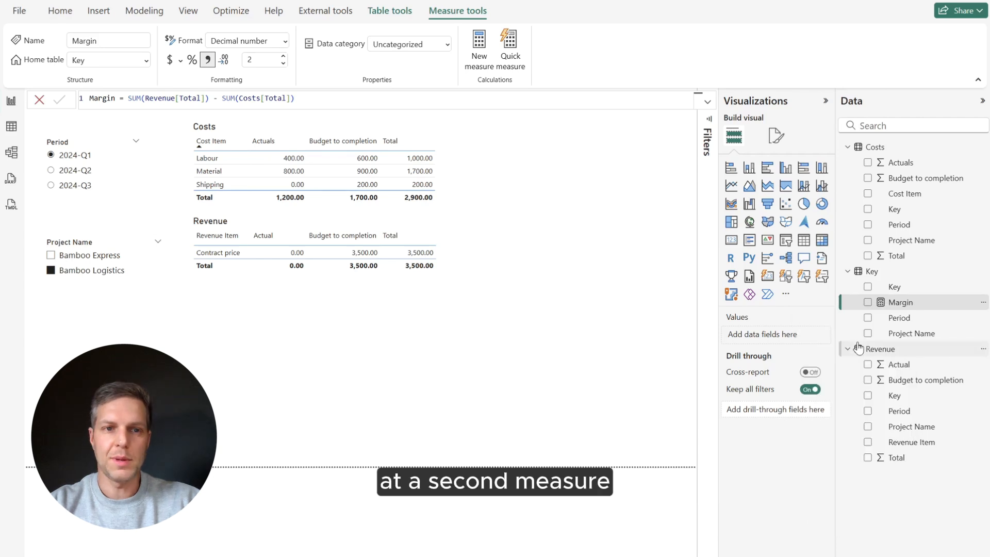
{"action": "double_click", "coordinate": [101, 98]}
{"action": "type", "text": "Margin  ="}
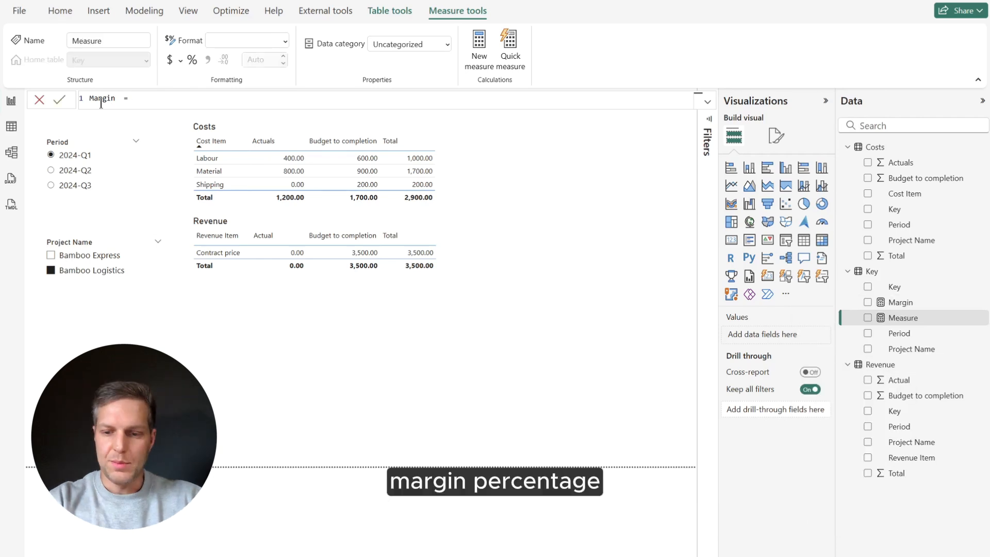
{"action": "type", "text": "%"}
{"action": "key", "text": "End"}
{"action": "type", "text": "[Margin]"}
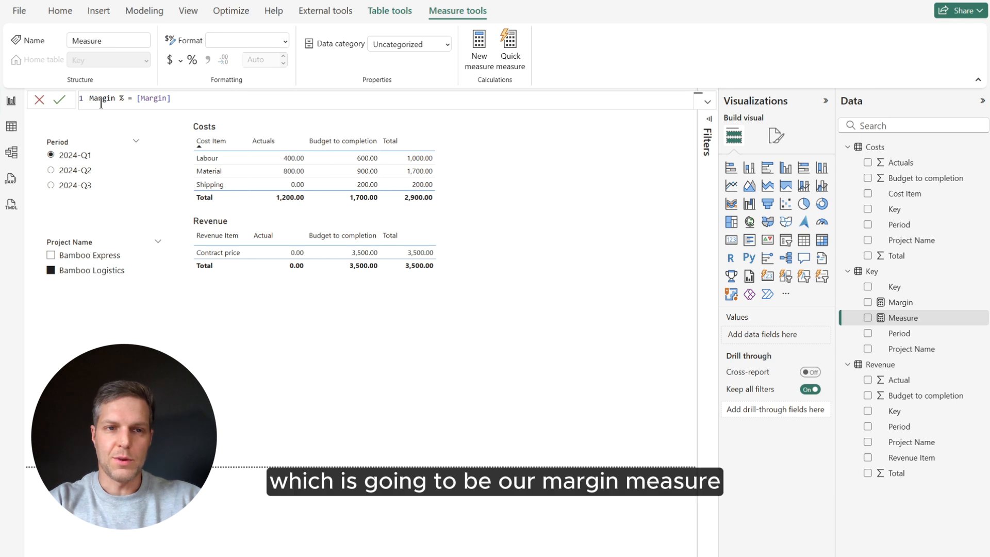
Complete the Margin % formula by dividing by SUM(Revenue[Total])
{"action": "type", "text": " /"}
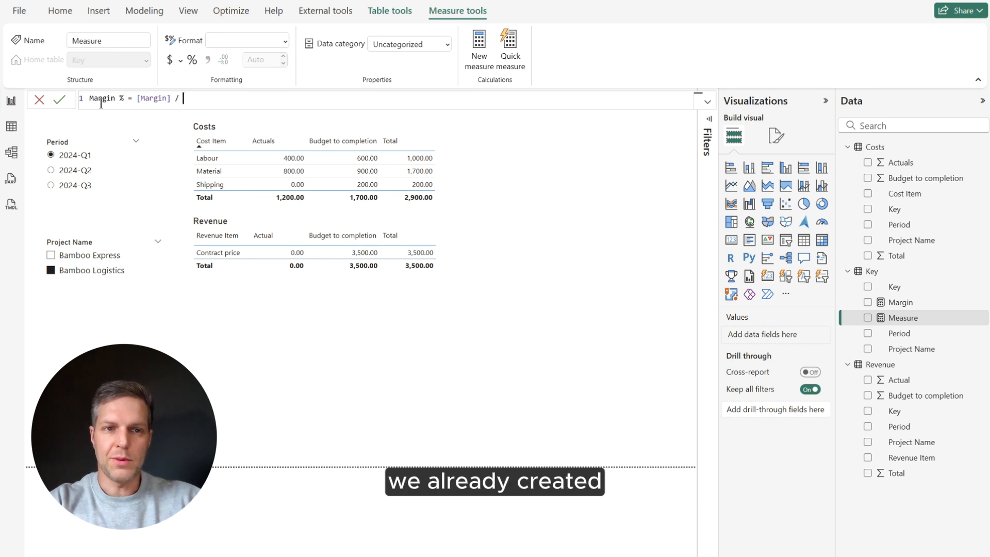
{"action": "type", "text": "SUM"}
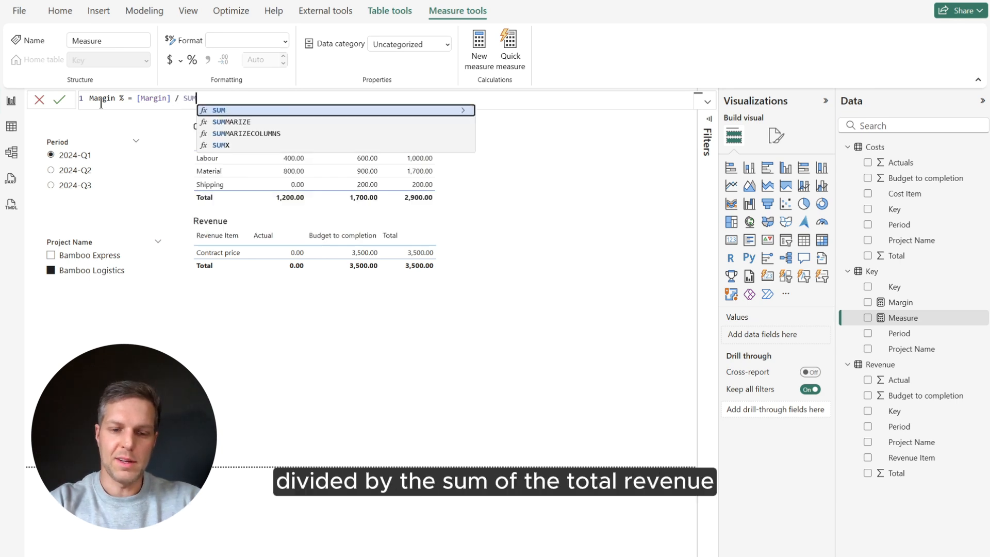
{"action": "type", "text": "(to"}
{"action": "key", "text": "Down"}
{"action": "key", "text": "Down"}
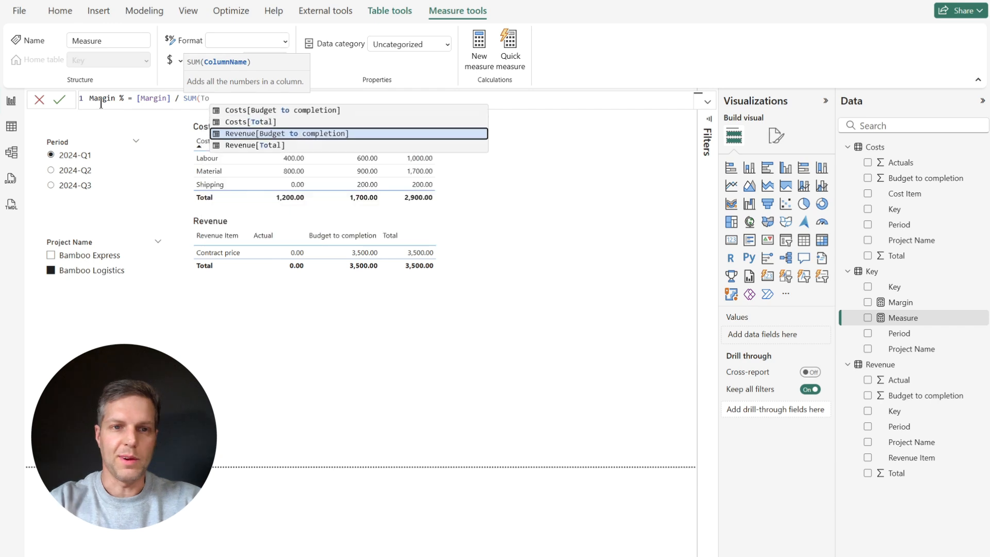
{"action": "key", "text": "Up"}
{"action": "key", "text": "Up"}
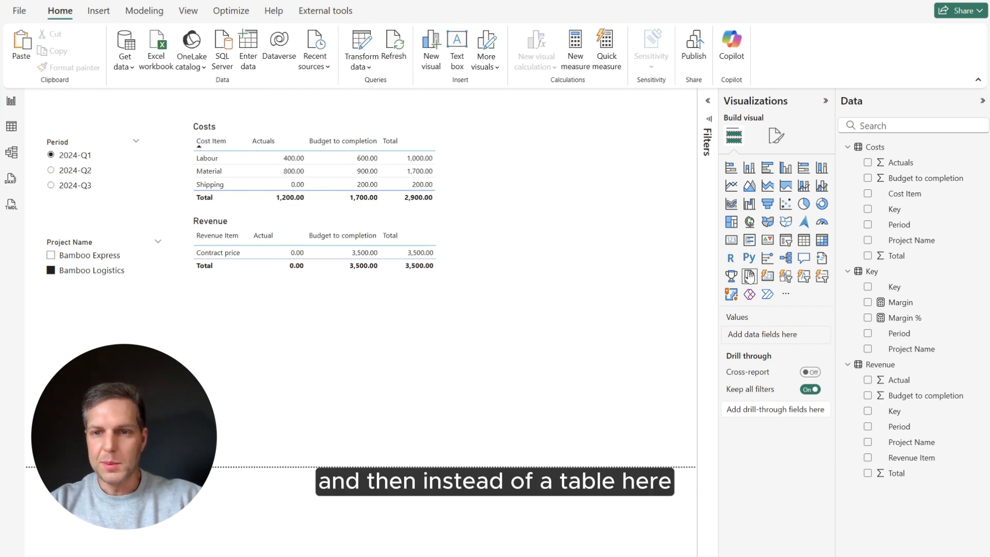
Add a multi-row card beside the Costs table showing Margin and Margin %, narrowed so the two values stack
{"action": "left_click", "coordinate": [750, 241]}
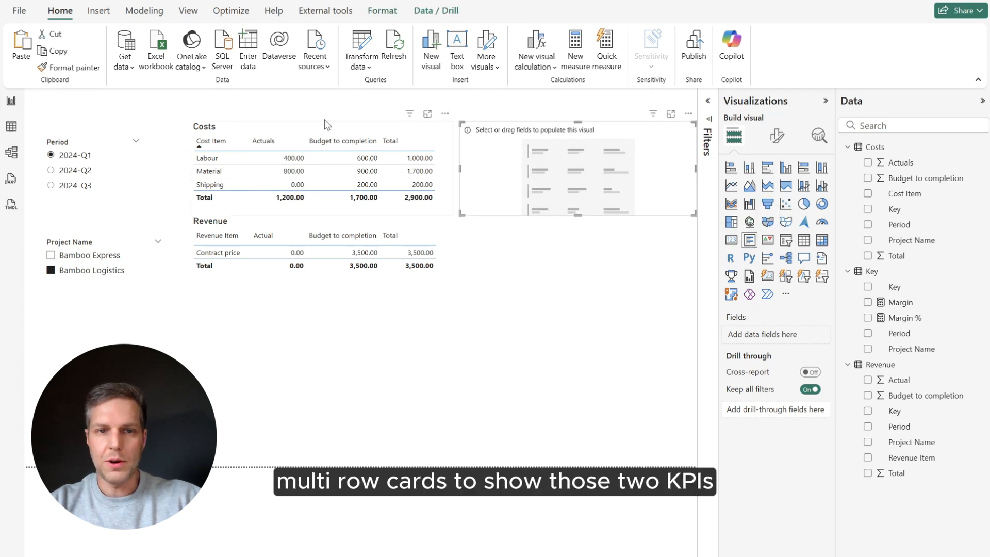
{"action": "left_click_drag", "start_coordinate": [459, 171], "coordinate": [502, 159]}
{"action": "left_click", "coordinate": [869, 303]}
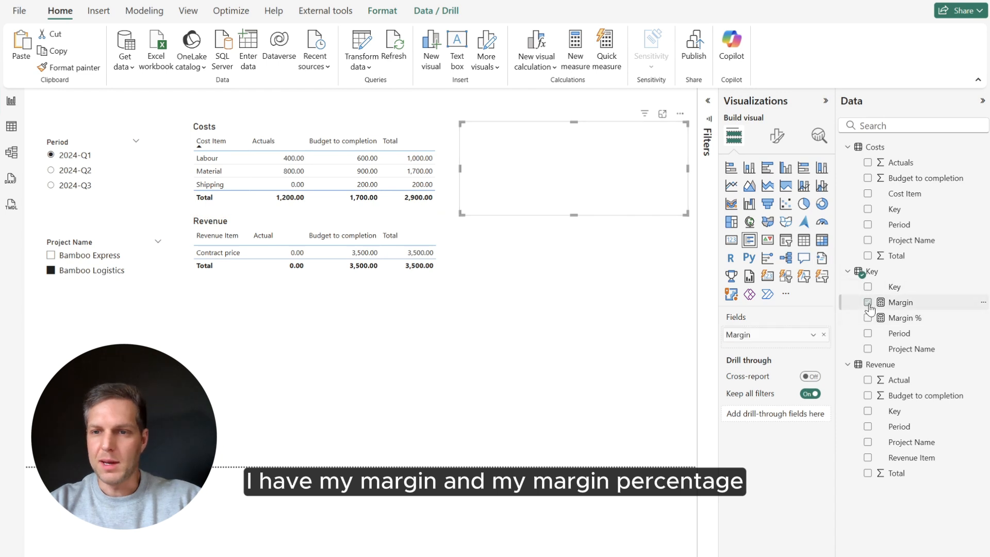
{"action": "left_click", "coordinate": [868, 317]}
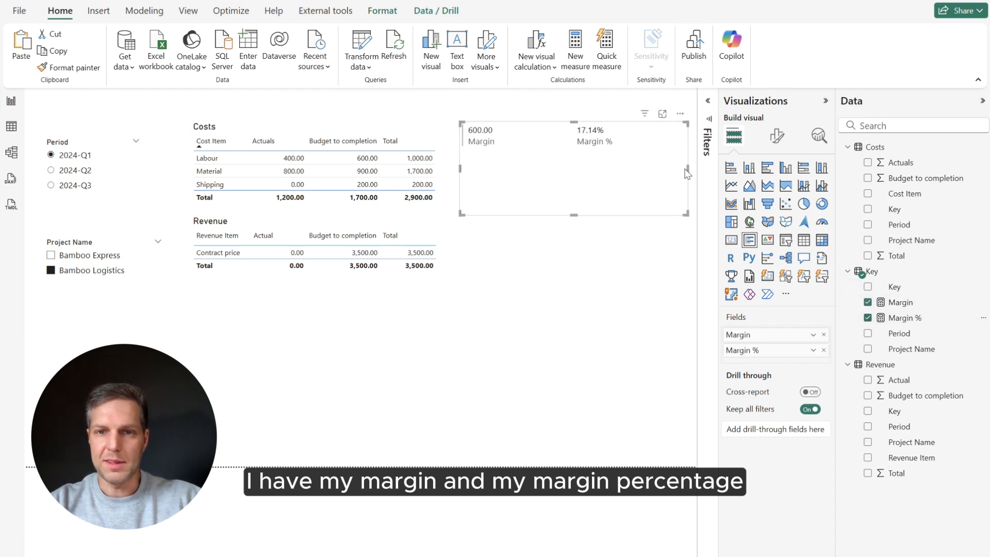
{"action": "left_click_drag", "start_coordinate": [686, 169], "coordinate": [578, 171]}
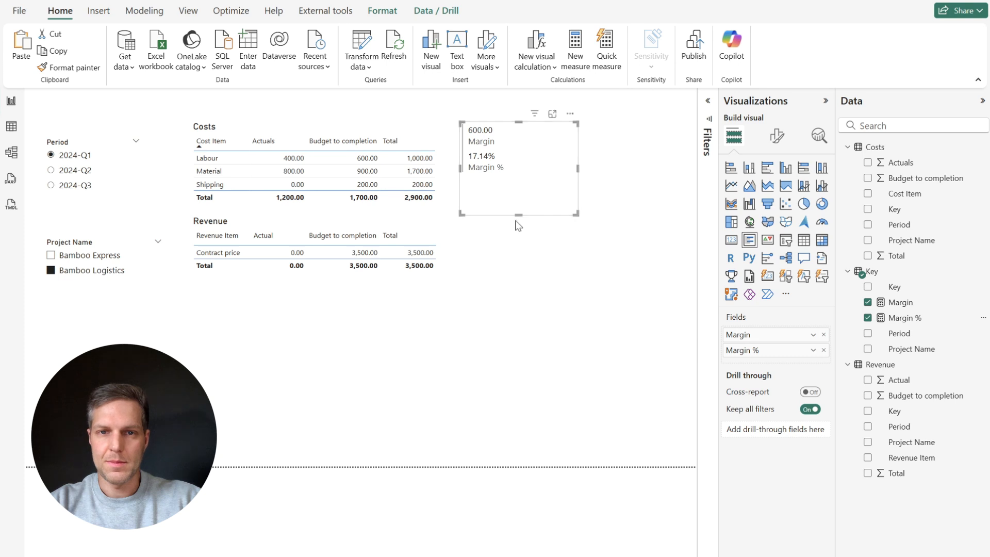
Set the callout value font size of the margin card to 18
{"action": "left_click", "coordinate": [777, 136]}
{"action": "left_click", "coordinate": [822, 266]}
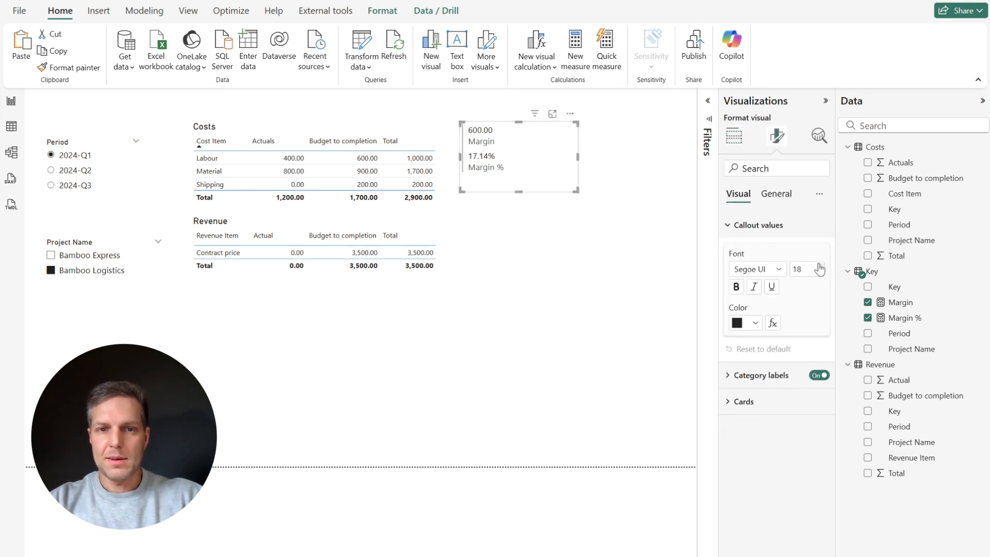
{"action": "left_click", "coordinate": [617, 240]}
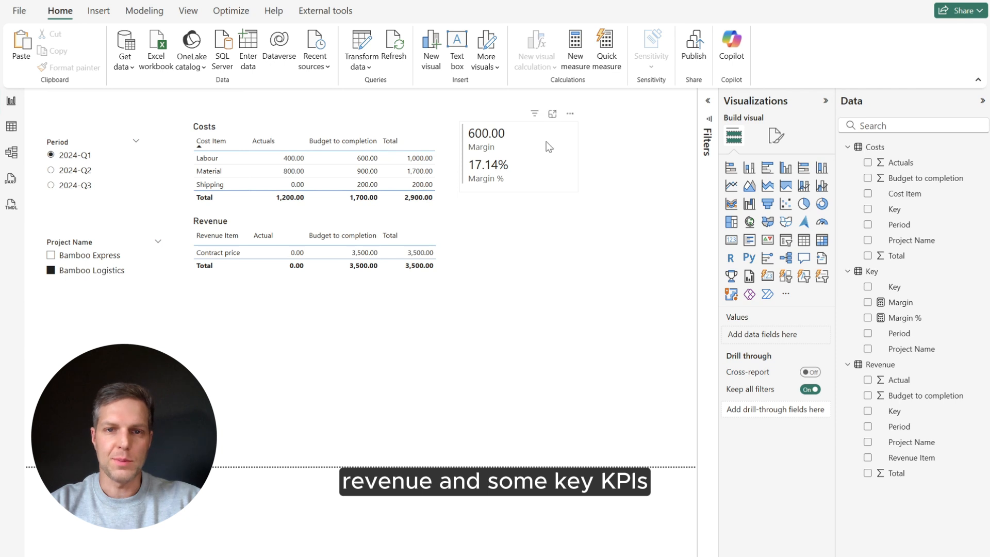
Switch the Period slicer between 2024-Q1, 2024-Q2 and 2024-Q3 to compare costs, revenue and margin, ending on 2024-Q3
{"action": "left_click", "coordinate": [66, 172]}
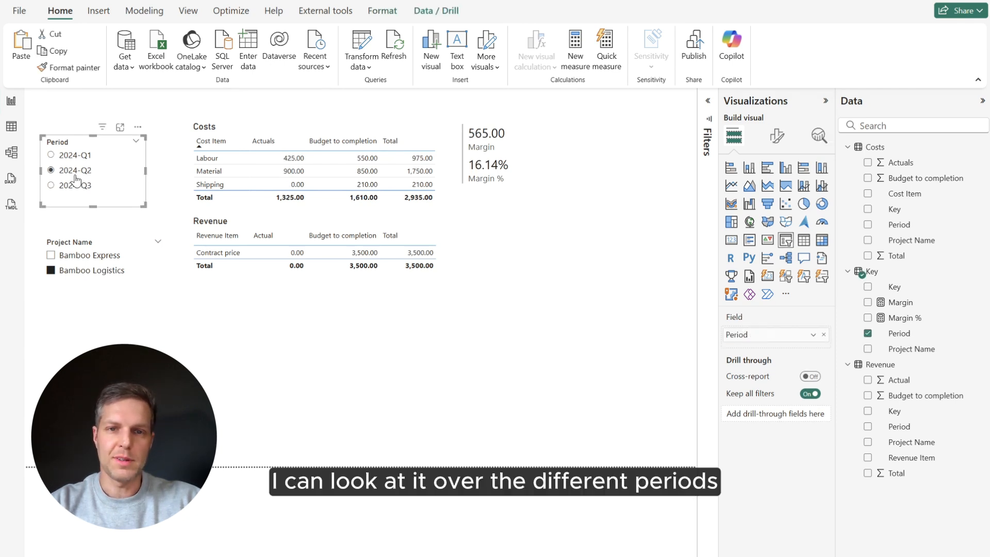
{"action": "left_click", "coordinate": [69, 155]}
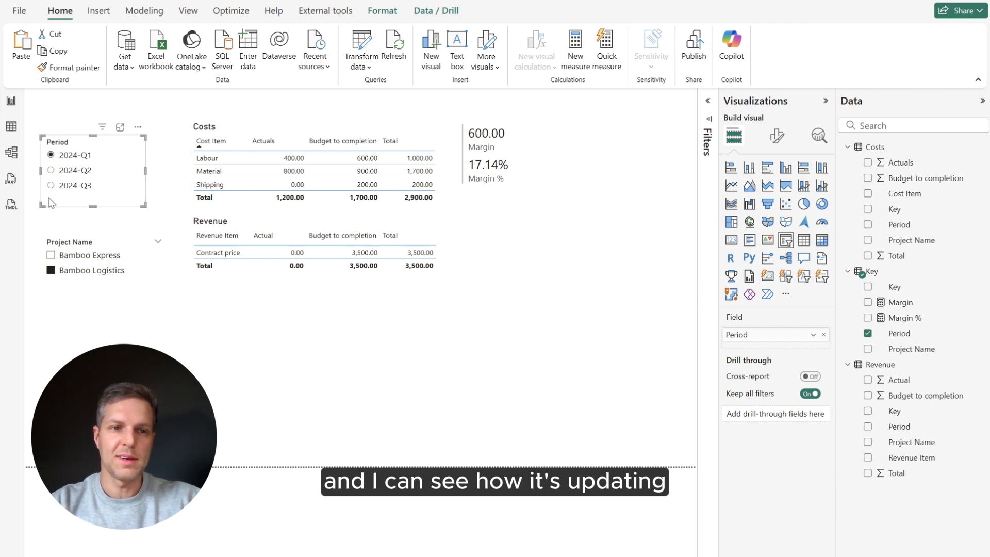
{"action": "left_click", "coordinate": [81, 185]}
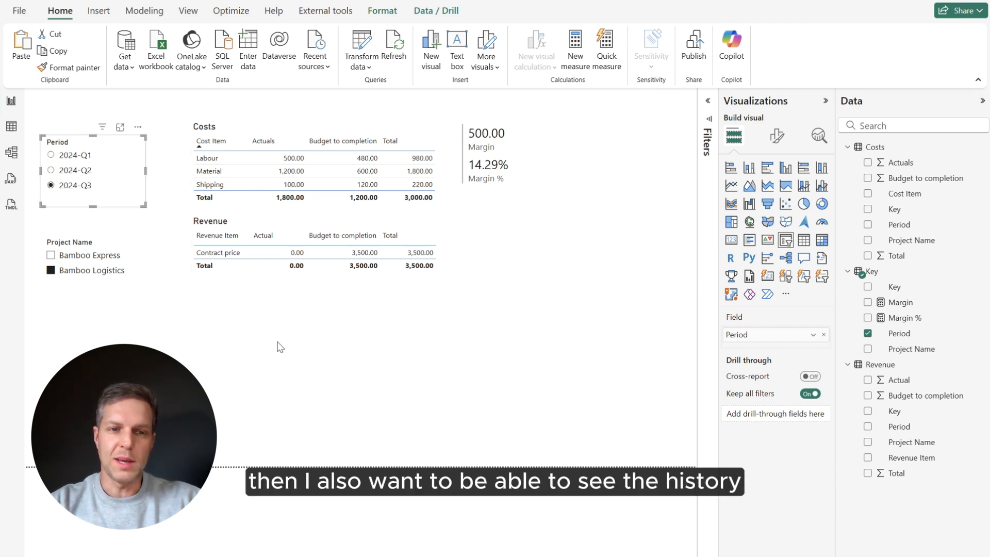
{"action": "left_click", "coordinate": [72, 170]}
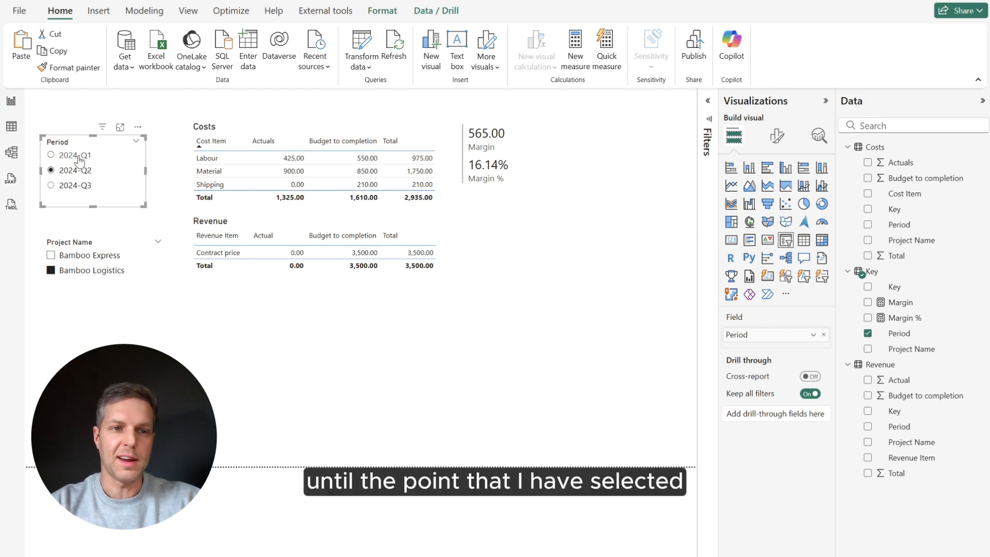
{"action": "left_click", "coordinate": [69, 155]}
{"action": "left_click", "coordinate": [70, 185]}
{"action": "left_click", "coordinate": [655, 201]}
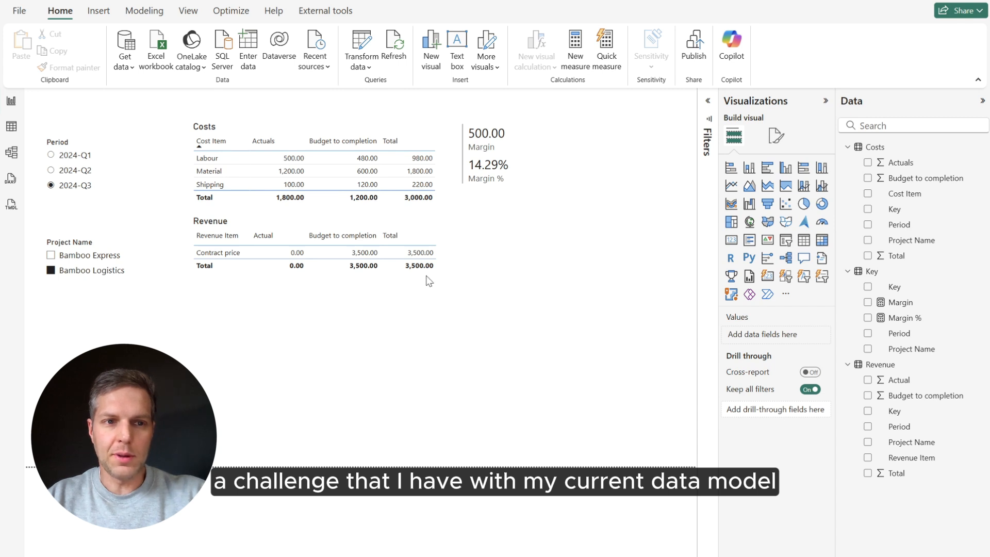
{"action": "left_click", "coordinate": [73, 170]}
{"action": "left_click", "coordinate": [69, 155]}
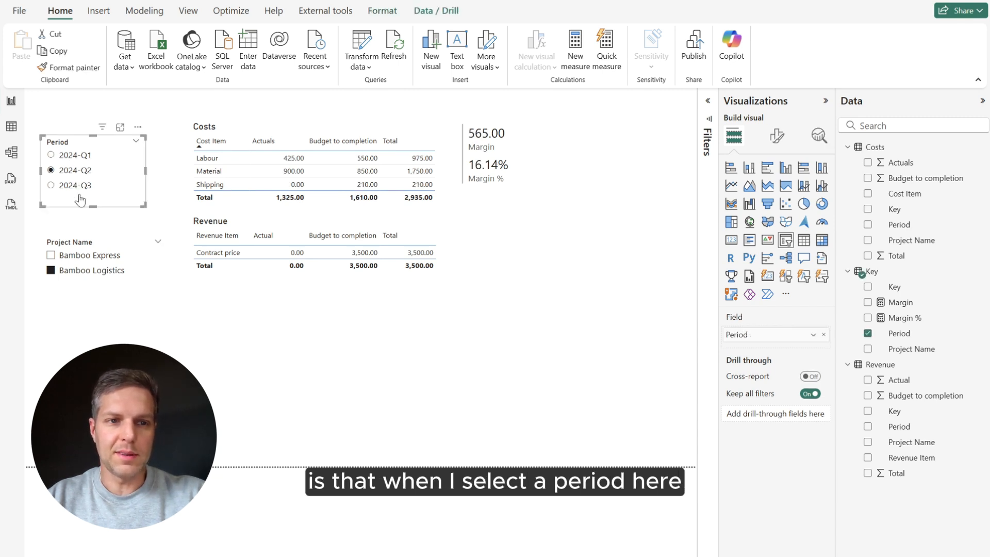
{"action": "left_click", "coordinate": [73, 186]}
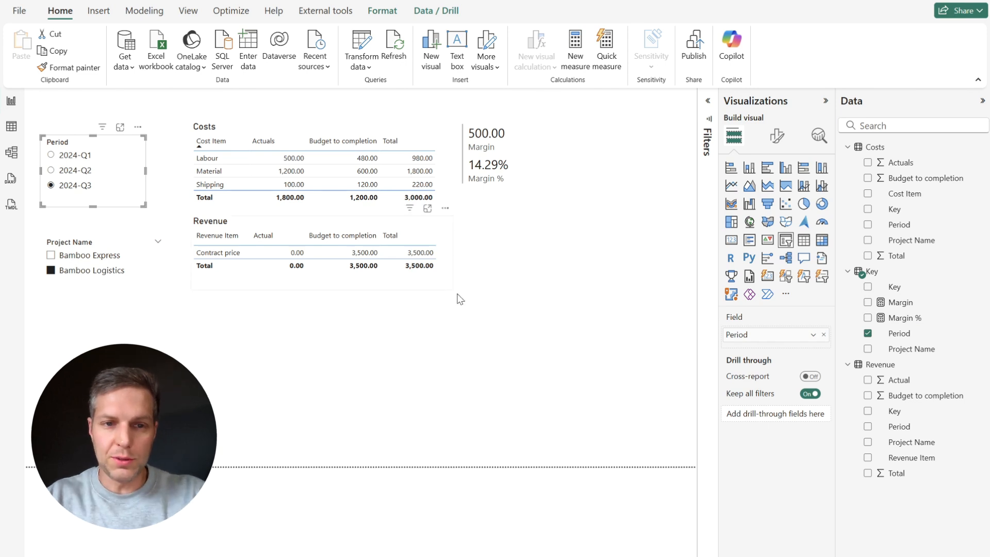
Build a line chart of the Costs Total over the Key table's Period in the empty area below the Revenue table
{"action": "left_click", "coordinate": [571, 322]}
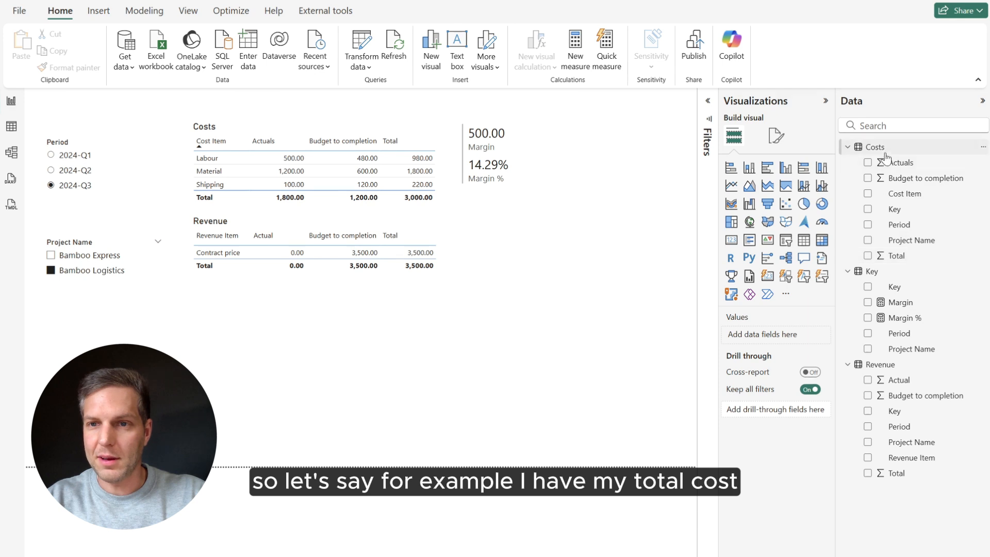
{"action": "left_click_drag", "start_coordinate": [908, 259], "coordinate": [392, 387]}
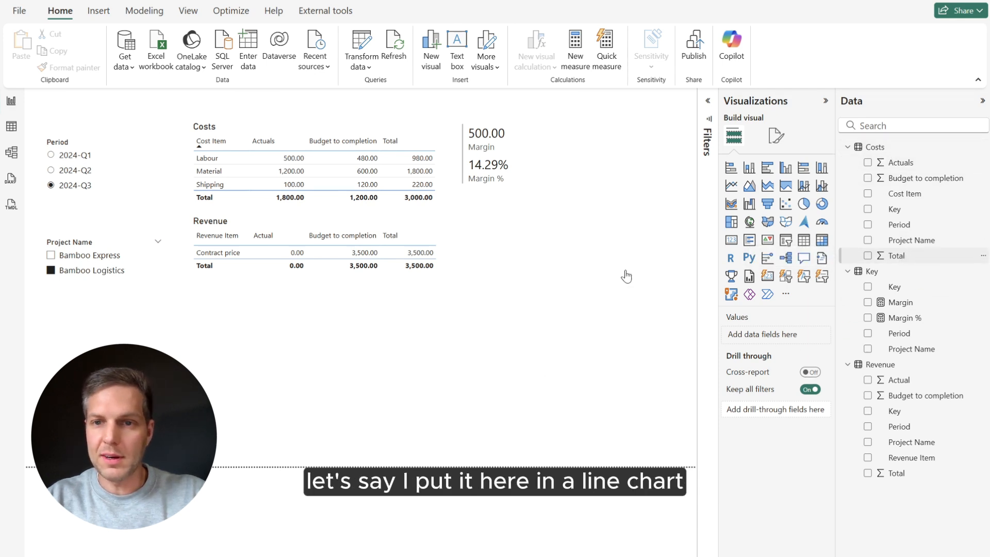
{"action": "left_click", "coordinate": [732, 186]}
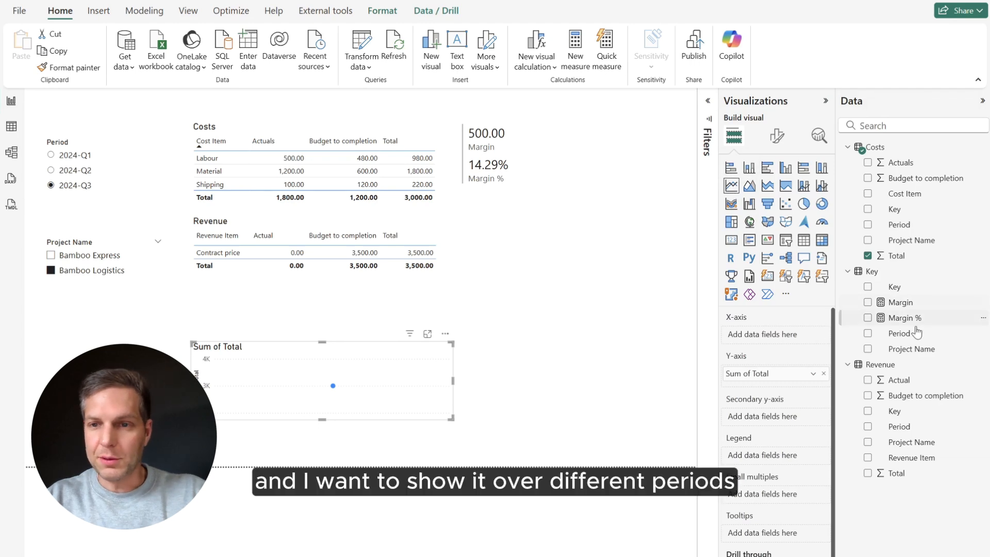
{"action": "left_click_drag", "start_coordinate": [918, 335], "coordinate": [363, 398]}
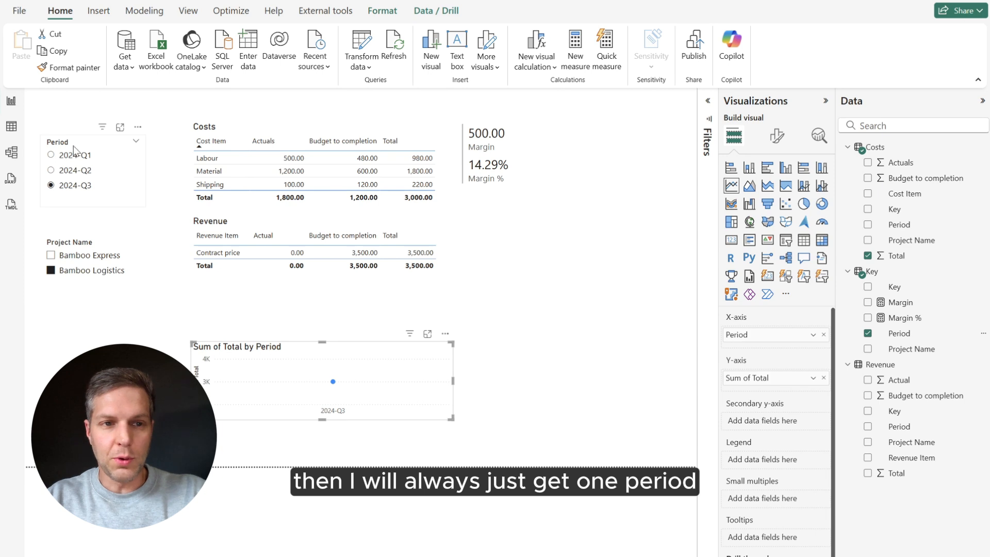
Switch the Period slicer to 2024-Q2 and back to 2024-Q3 to check how the line chart responds
{"action": "left_click", "coordinate": [77, 172]}
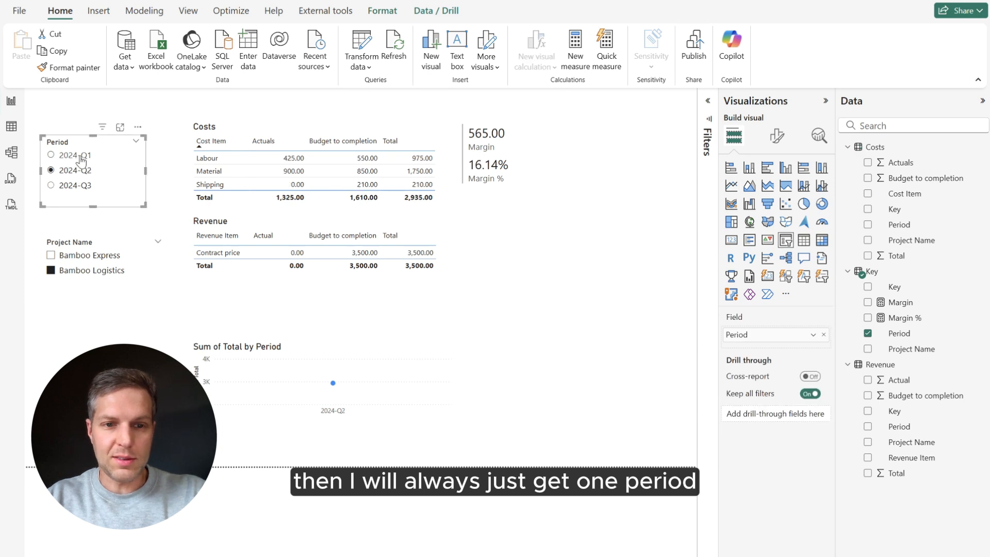
{"action": "left_click", "coordinate": [77, 186]}
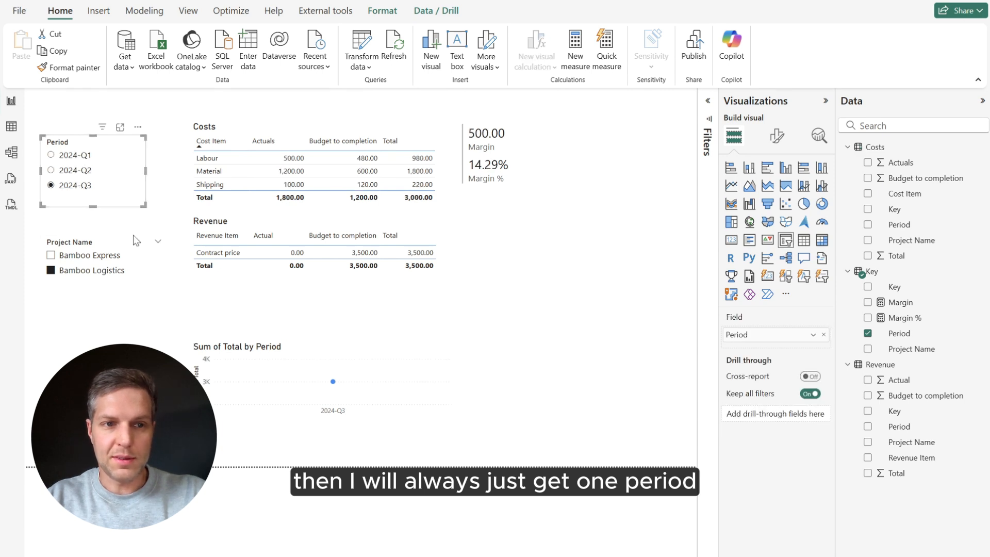
{"action": "left_click", "coordinate": [360, 353]}
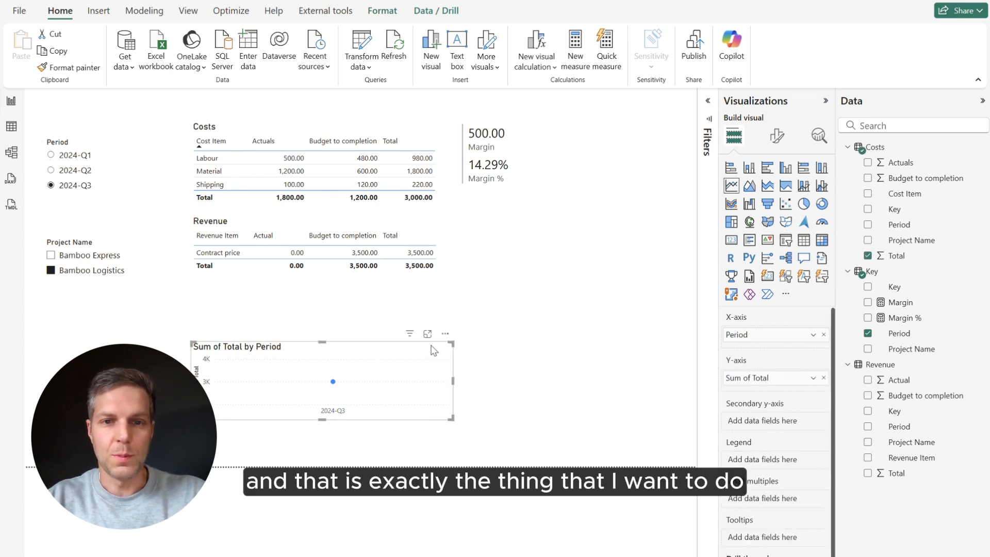
Delete the Sum of Total by Period line chart from the report page
{"action": "left_click", "coordinate": [562, 354]}
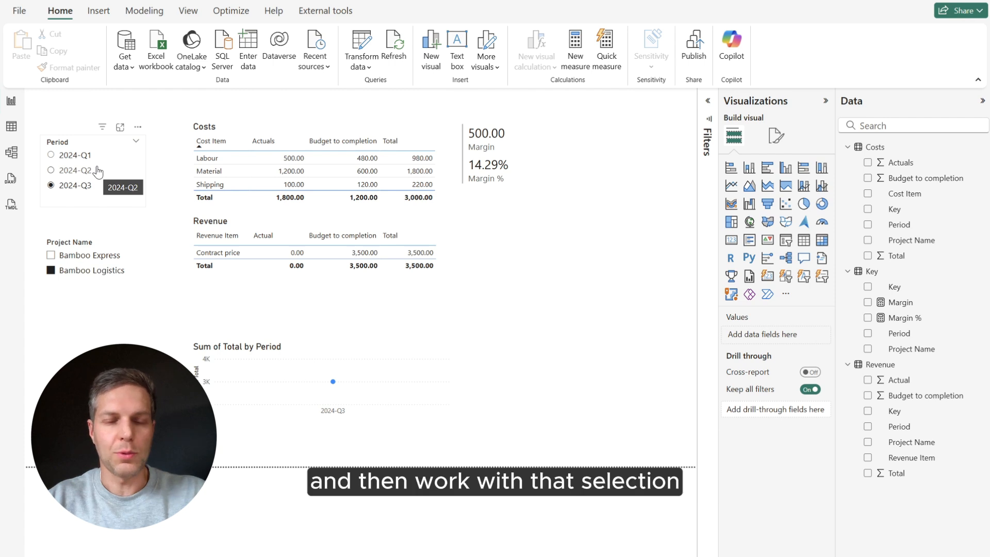
{"action": "left_click", "coordinate": [380, 348]}
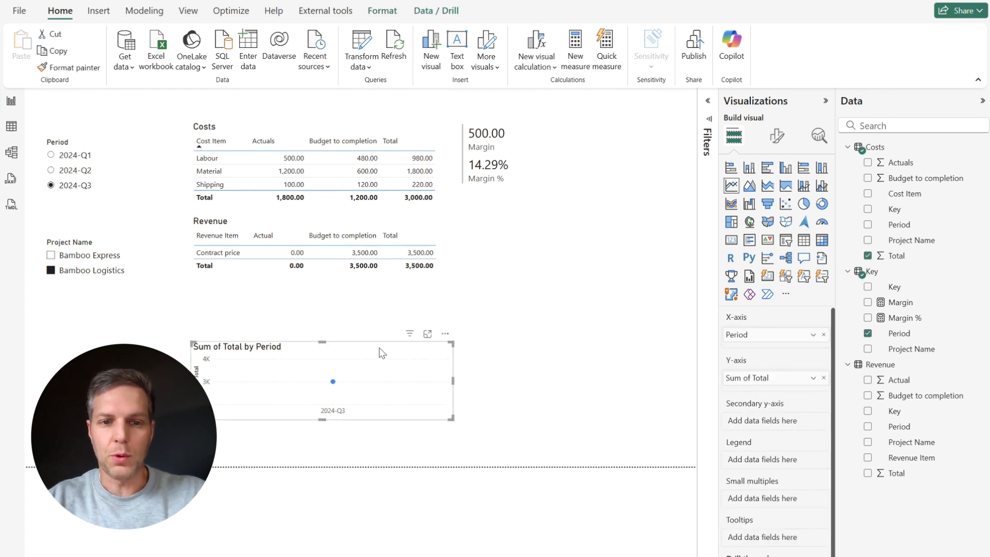
{"action": "key", "text": "Delete"}
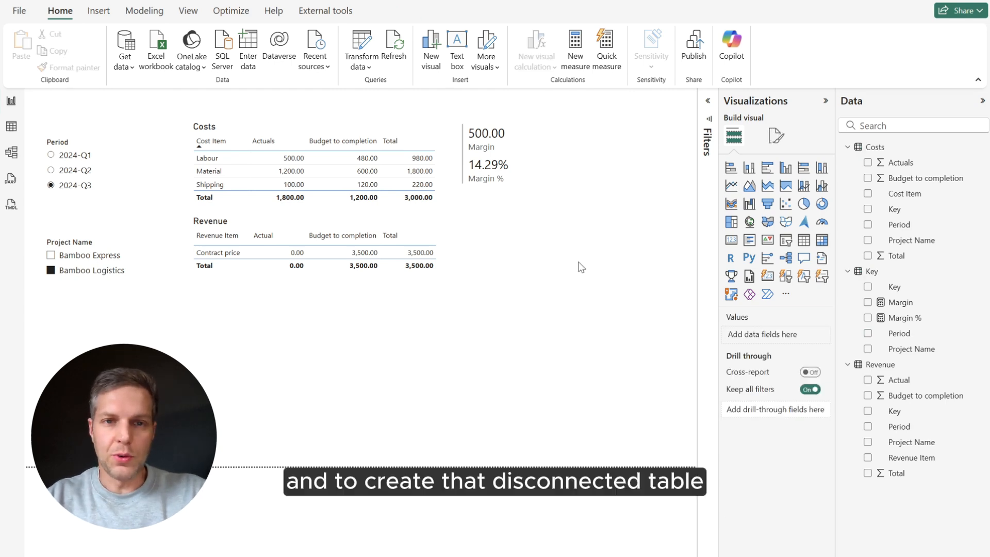
Open the Power Query editor and create a new query that references the Key query
{"action": "left_click", "coordinate": [368, 41]}
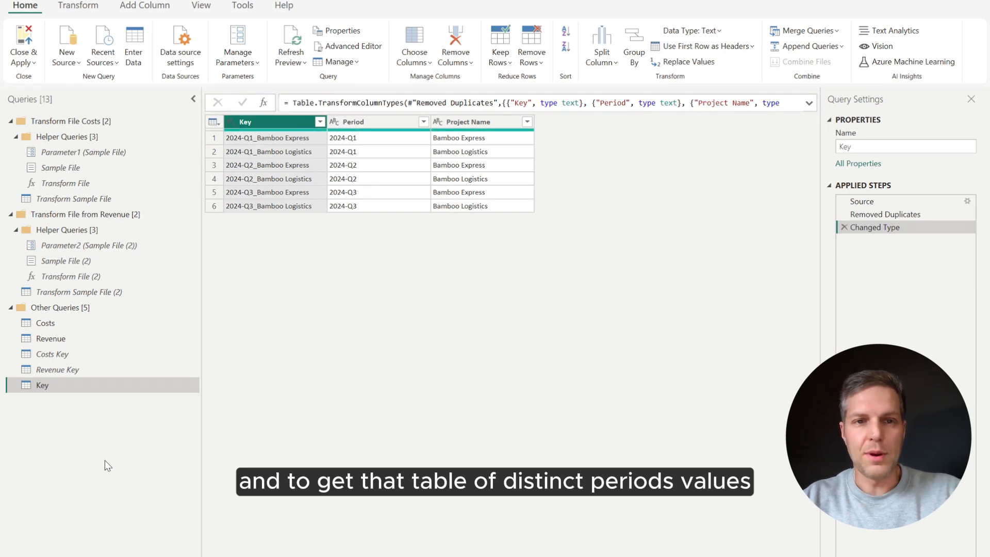
{"action": "right_click", "coordinate": [56, 384]}
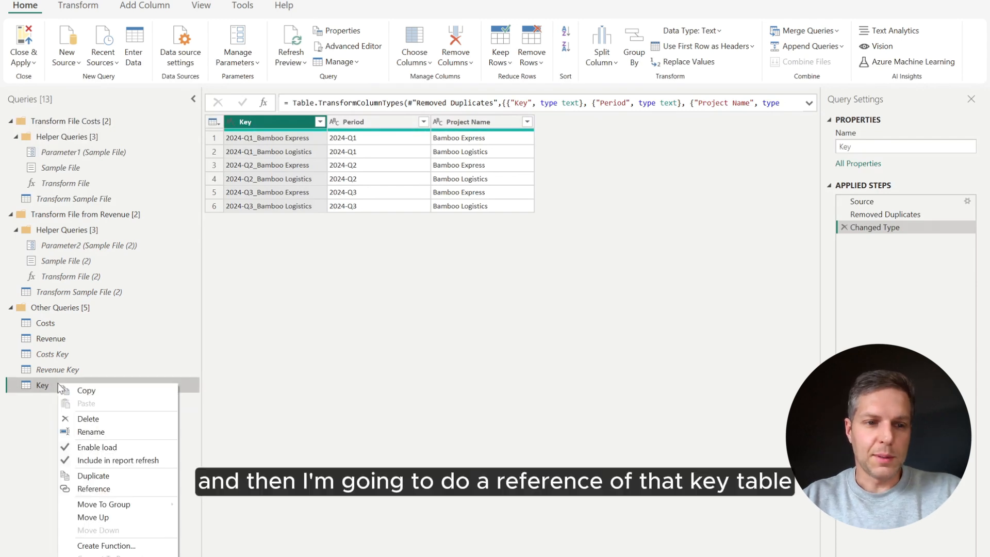
{"action": "left_click", "coordinate": [94, 489]}
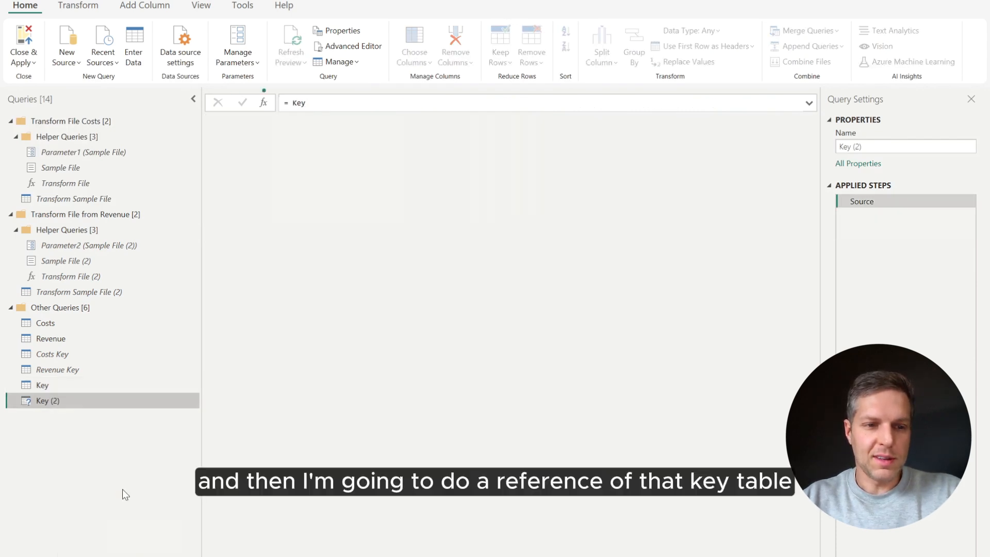
Reduce the referenced Key query to its Period column and remove the duplicate periods
{"action": "right_click", "coordinate": [364, 122]}
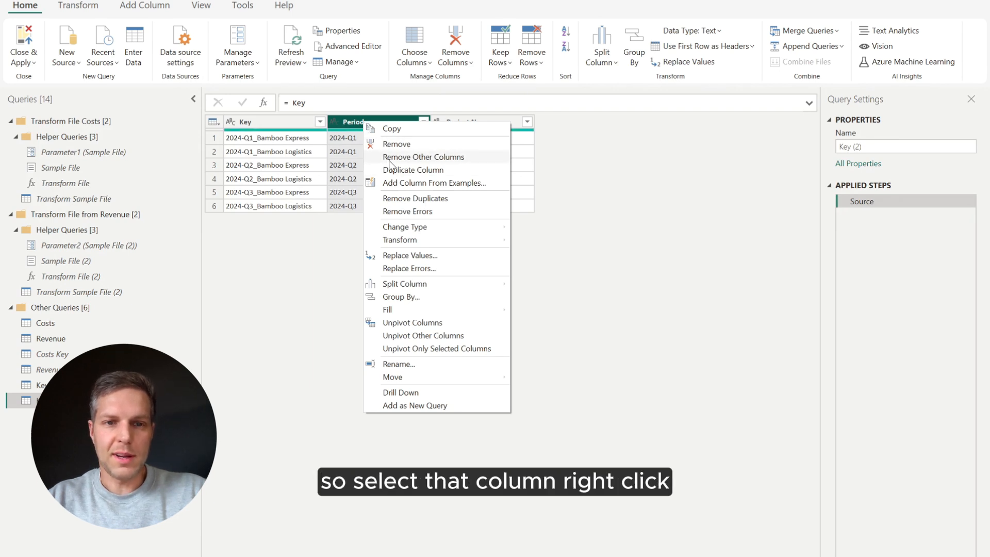
{"action": "left_click", "coordinate": [419, 159]}
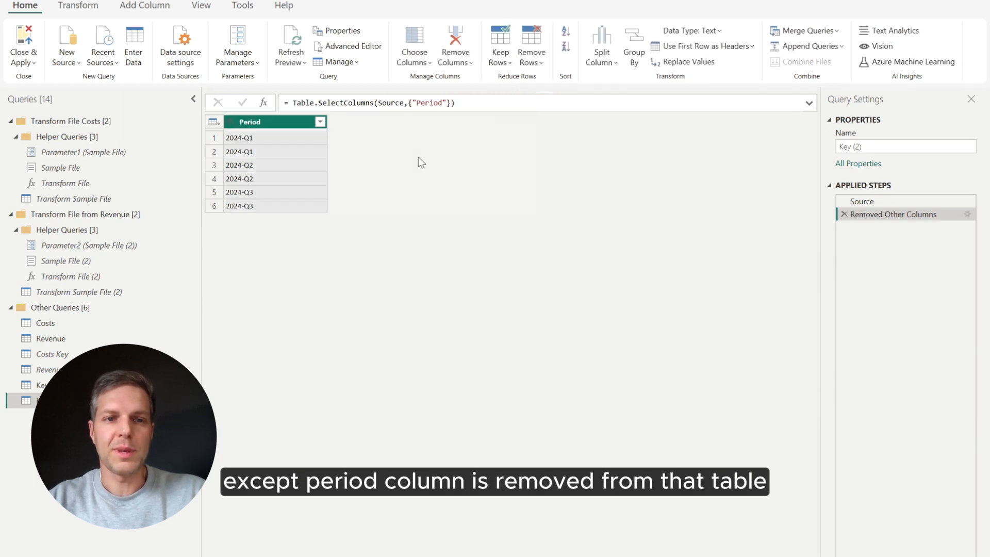
{"action": "right_click", "coordinate": [290, 125]}
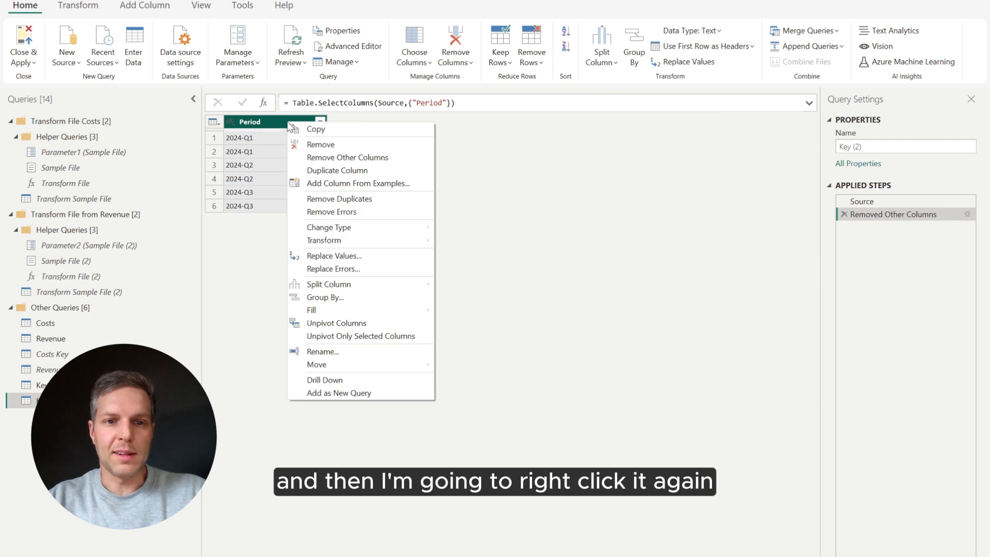
{"action": "left_click", "coordinate": [354, 199]}
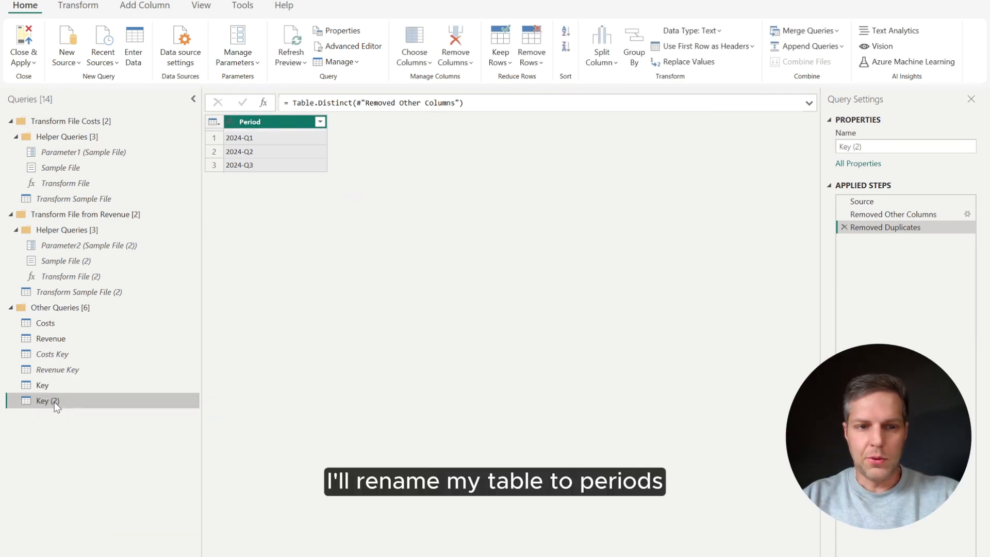
Rename the referenced query Period (disconnected) and apply the query changes to the report
{"action": "right_click", "coordinate": [55, 402]}
{"action": "left_click", "coordinate": [119, 447]}
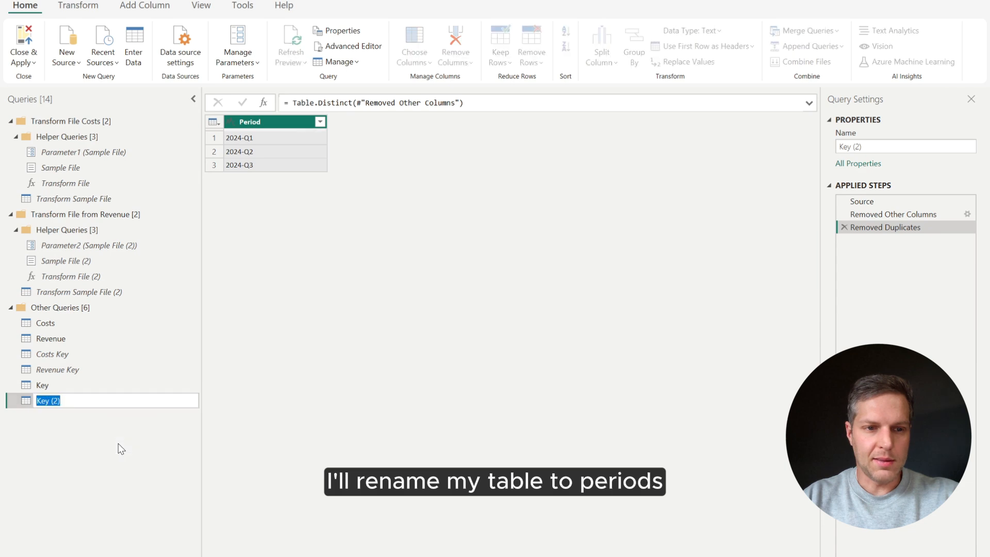
{"action": "type", "text": "Period ("}
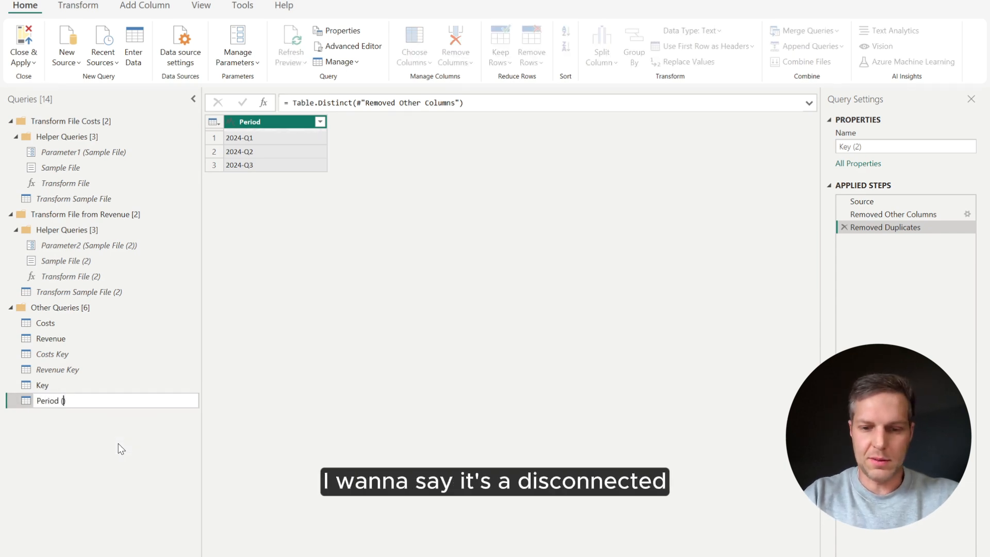
{"action": "type", "text": "discon"}
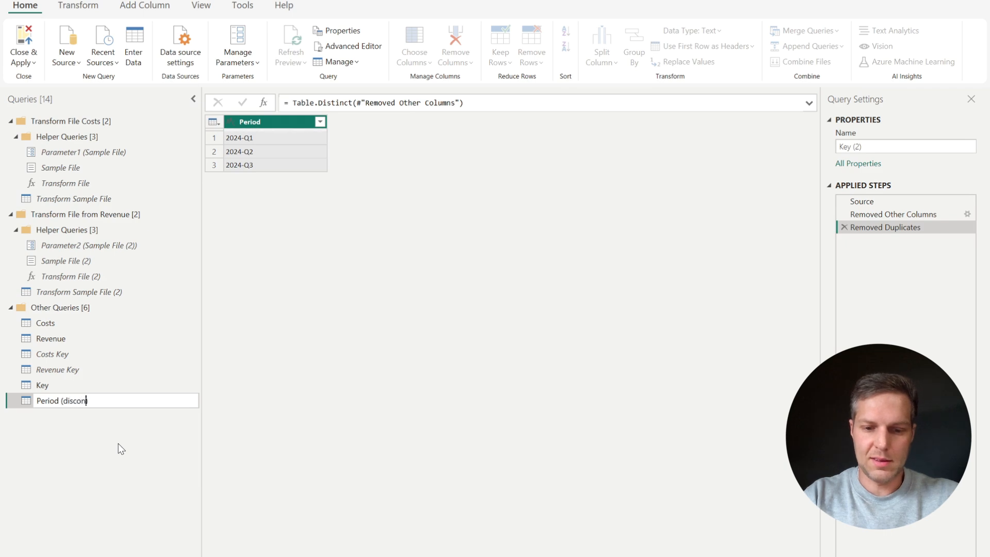
{"action": "type", "text": "nected)"}
{"action": "key", "text": "Return"}
{"action": "left_click", "coordinate": [20, 36]}
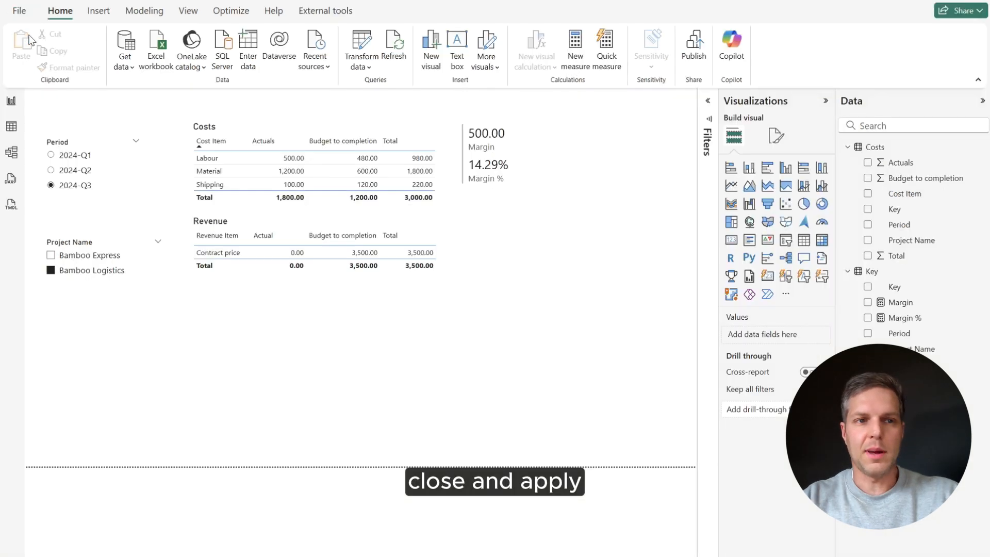
Place the Period (disconnected) table below the Key table in the model diagram, without a relationship to the other tables
{"action": "left_click", "coordinate": [11, 129]}
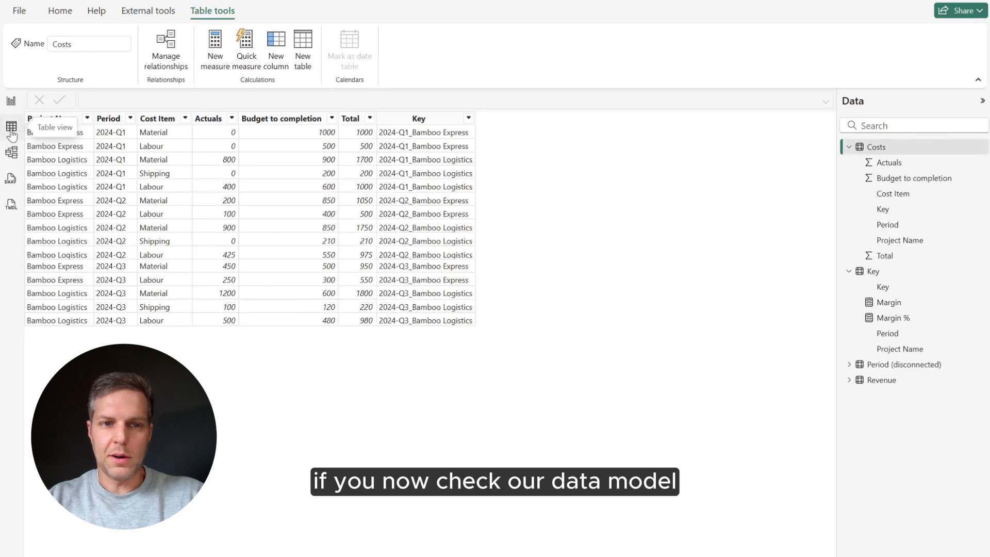
{"action": "left_click", "coordinate": [12, 152]}
{"action": "left_click_drag", "start_coordinate": [369, 480], "coordinate": [351, 432]}
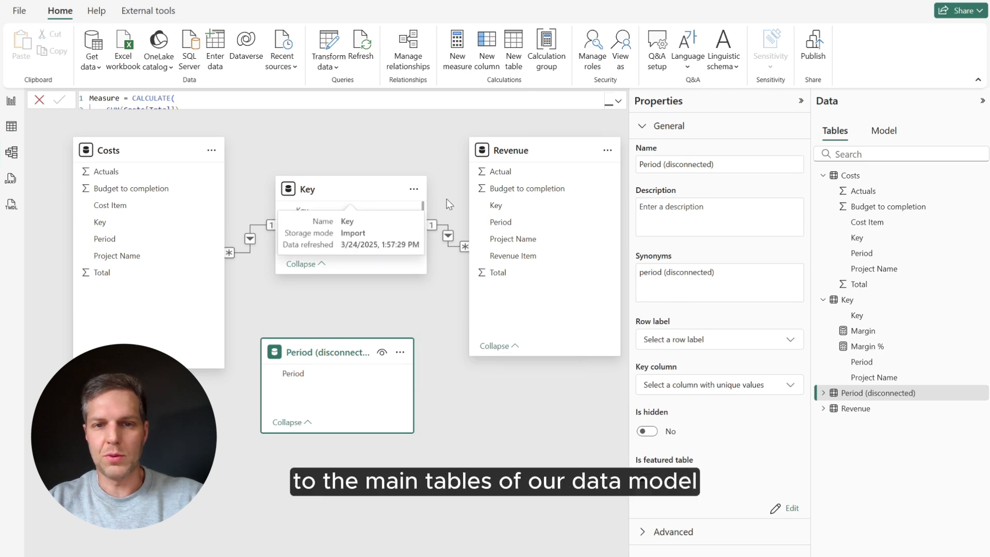
Replace the Period slicer's field on the report page with Period from the Period (disconnected) table
{"action": "left_click", "coordinate": [11, 100]}
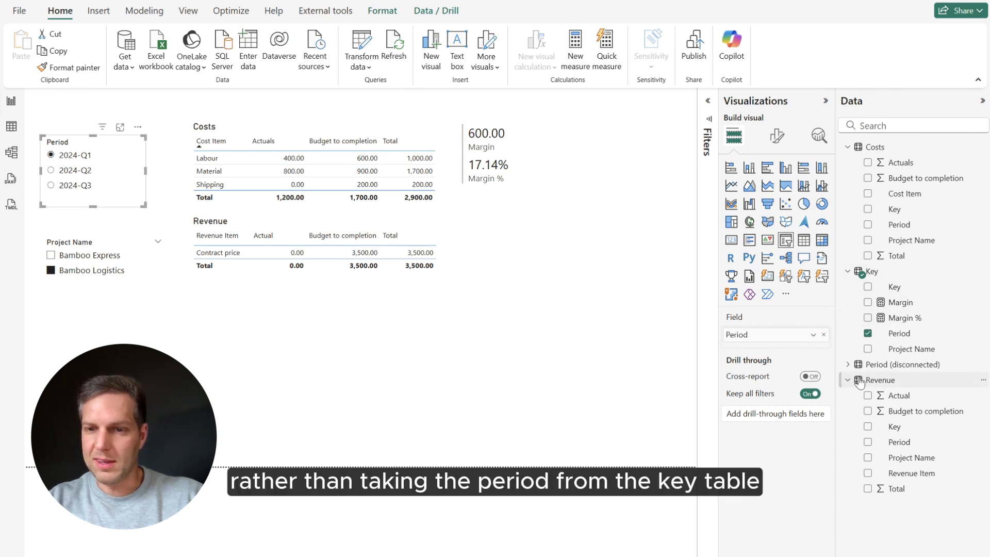
{"action": "left_click", "coordinate": [848, 364]}
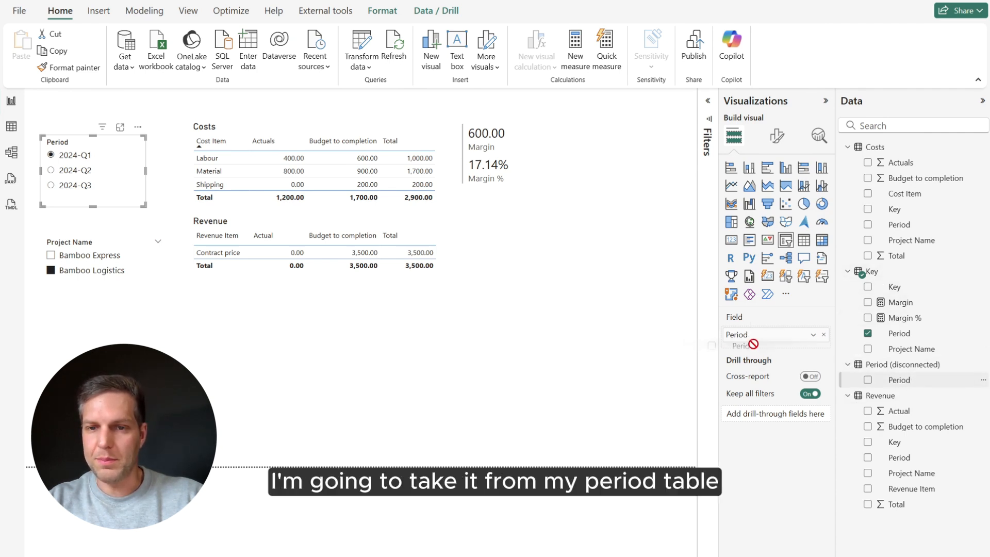
{"action": "left_click_drag", "start_coordinate": [753, 344], "coordinate": [756, 336]}
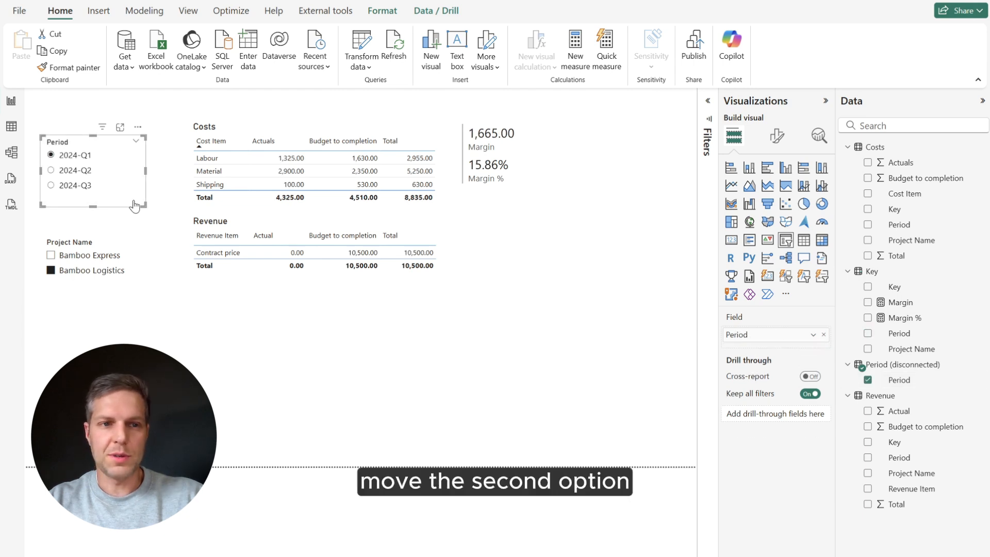
Switch the Period slicer through the quarters, ending on 2024-Q3, to check whether the tables and margin card respond
{"action": "left_click", "coordinate": [76, 187]}
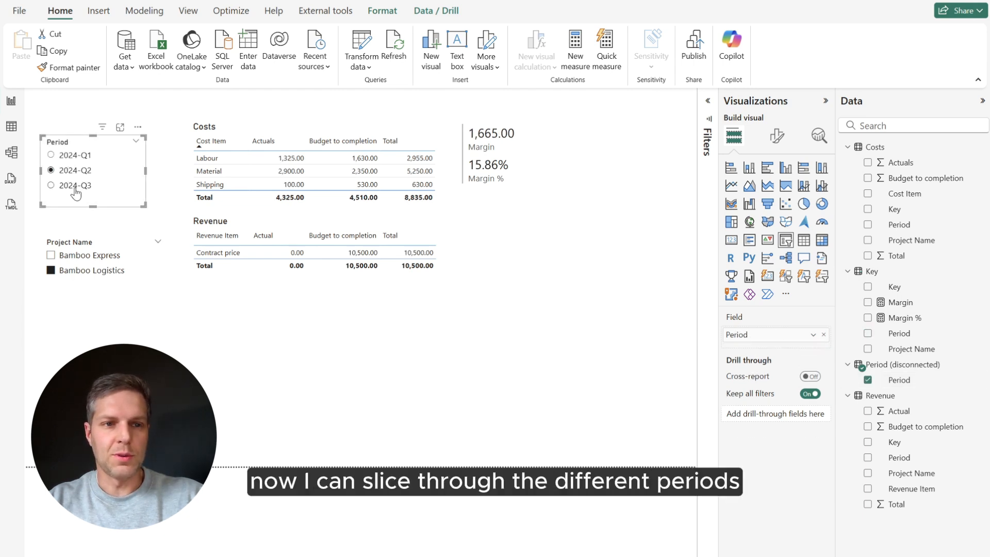
{"action": "left_click", "coordinate": [71, 157]}
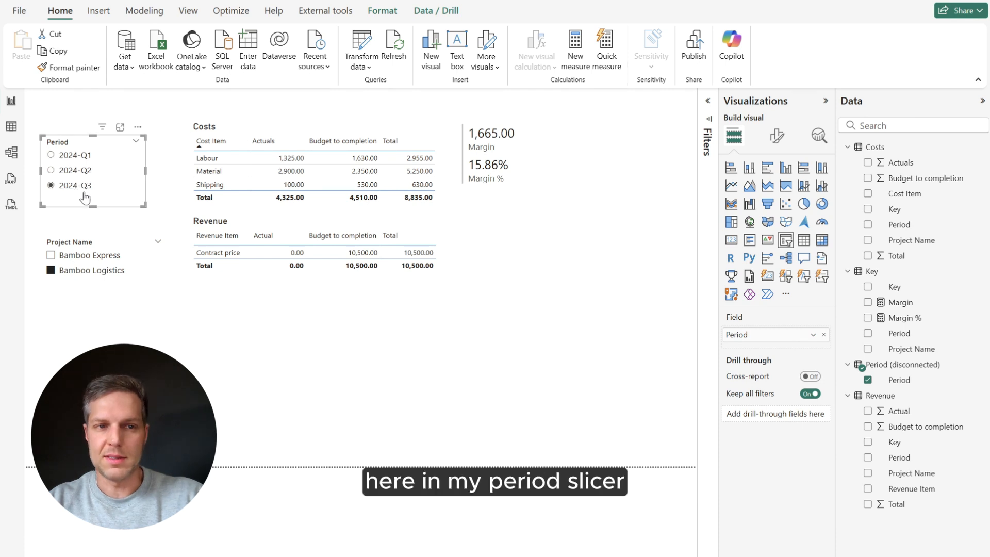
{"action": "left_click", "coordinate": [613, 208]}
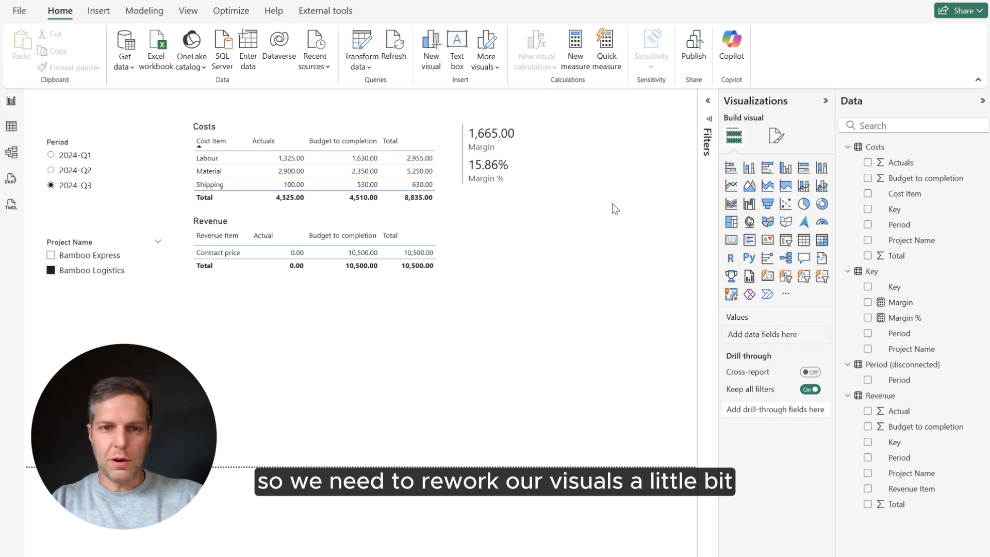
Create a Costs - Actuals measure in the Costs table: CALCULATE(SUM(Costs[Actuals]), FILTER(Costs, Costs[Period] = SELECTEDVALUE('Period (disconnected)'[Period])))
{"action": "left_click", "coordinate": [289, 142]}
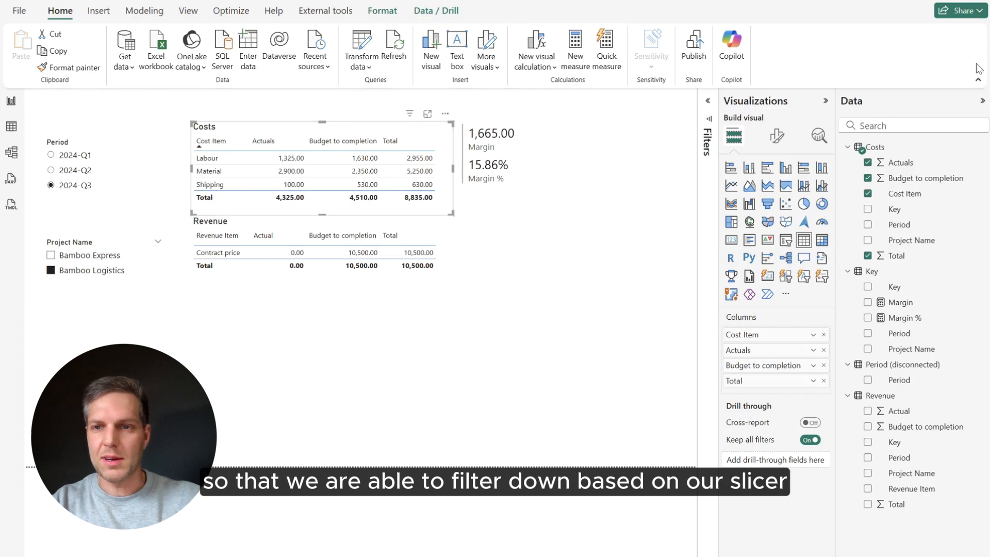
{"action": "right_click", "coordinate": [886, 153]}
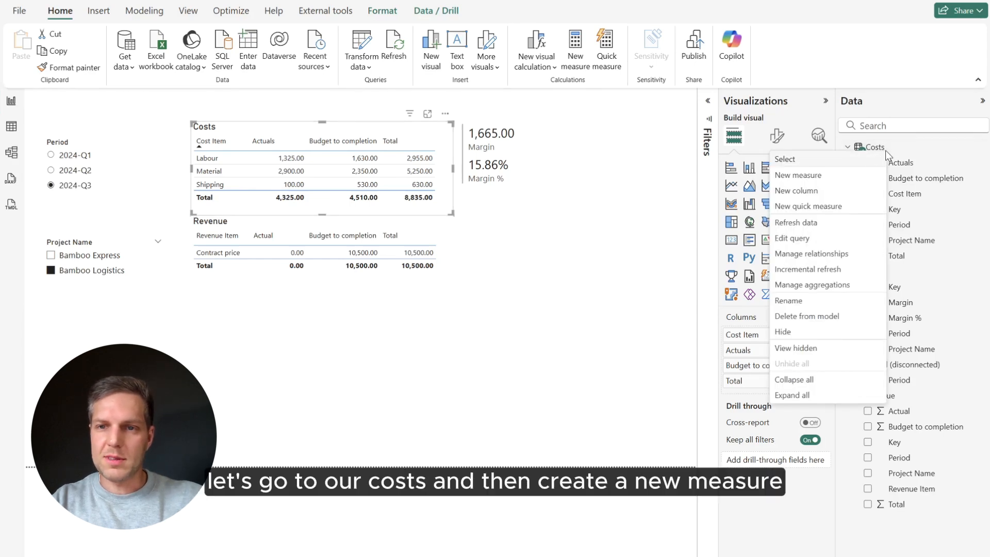
{"action": "left_click", "coordinate": [819, 177]}
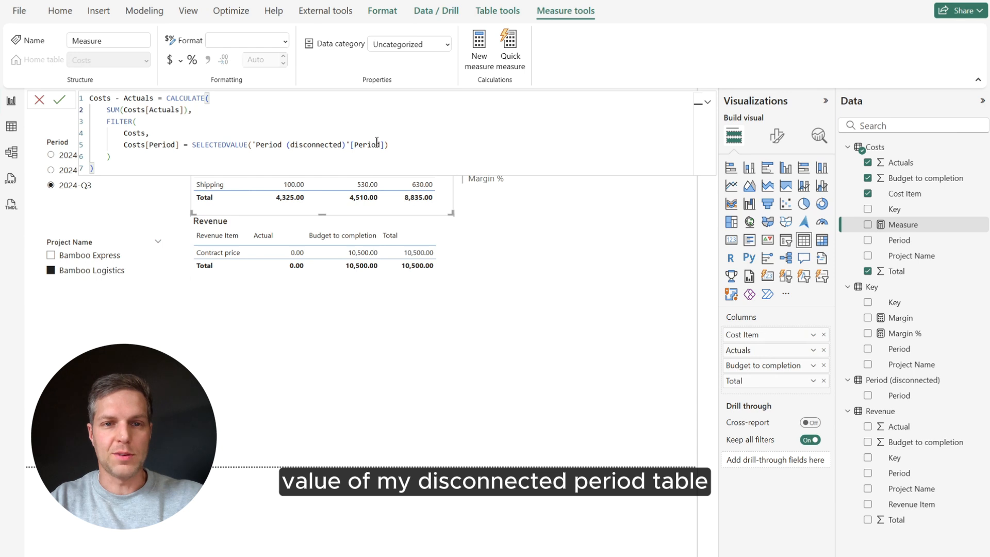
{"action": "left_click", "coordinate": [129, 168]}
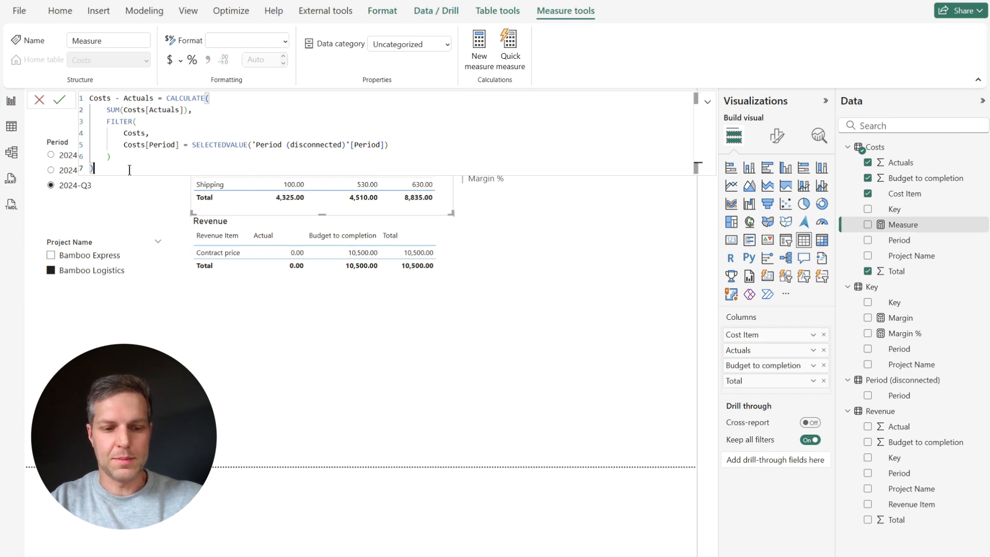
{"action": "key", "text": "Return"}
Replace the Actuals column of the Costs table visual with the Costs - Actuals measure and rename it Actuals in the visual
{"action": "left_click_drag", "start_coordinate": [927, 212], "coordinate": [794, 351]}
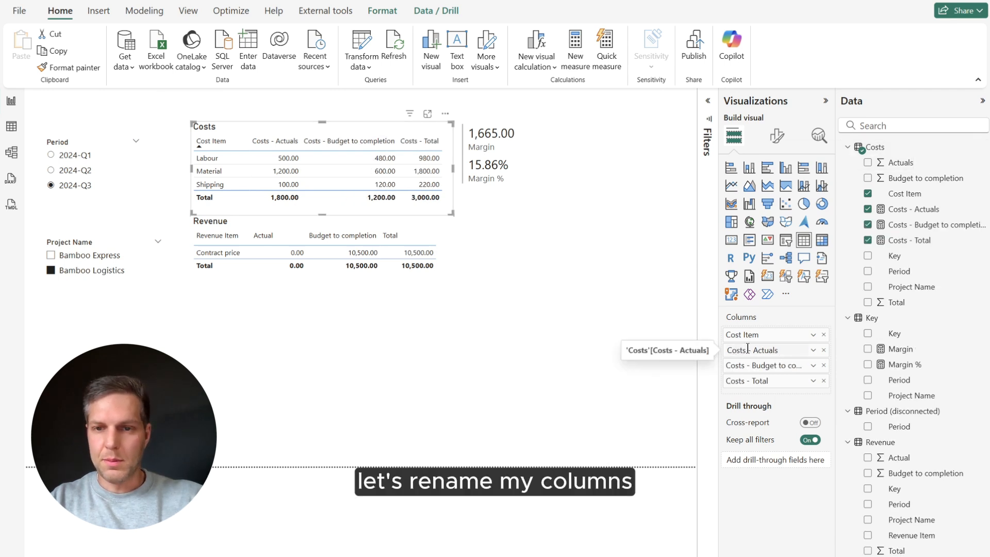
{"action": "key", "text": "ctrl+a"}
{"action": "type", "text": "Actuals"}
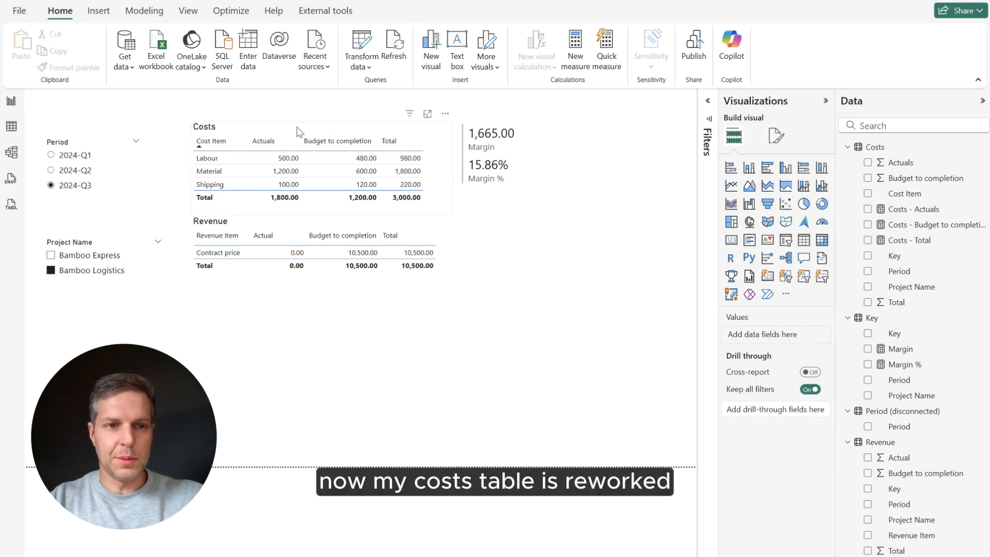
Switch the Period slicer through 2024-Q1, 2024-Q2 and 2024-Q3 to check how the reworked Costs table responds
{"action": "left_click", "coordinate": [76, 175]}
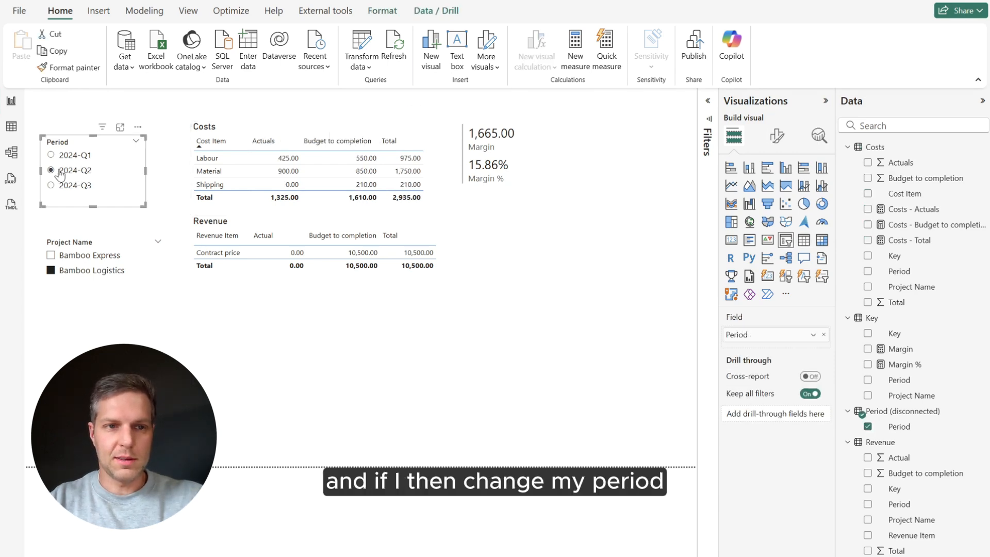
{"action": "left_click", "coordinate": [56, 157]}
{"action": "left_click", "coordinate": [60, 172]}
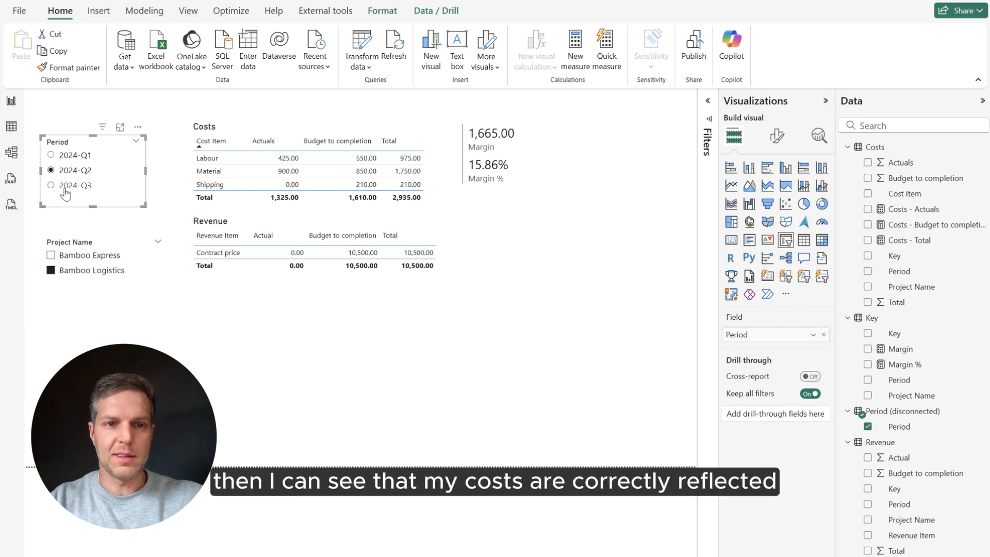
{"action": "left_click", "coordinate": [64, 187]}
{"action": "left_click", "coordinate": [68, 172]}
{"action": "left_click", "coordinate": [68, 157]}
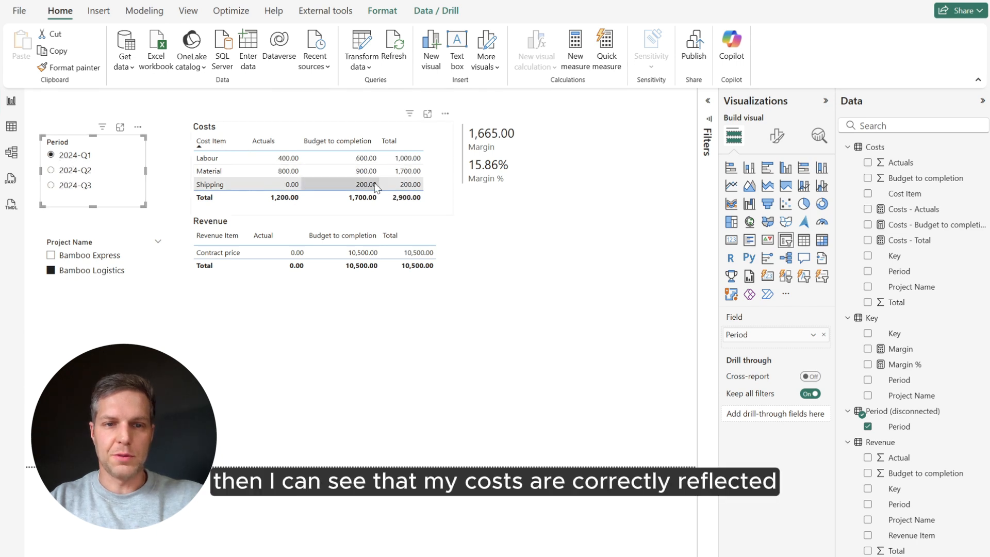
{"action": "left_click", "coordinate": [84, 172]}
{"action": "left_click", "coordinate": [86, 186]}
{"action": "left_click", "coordinate": [82, 171]}
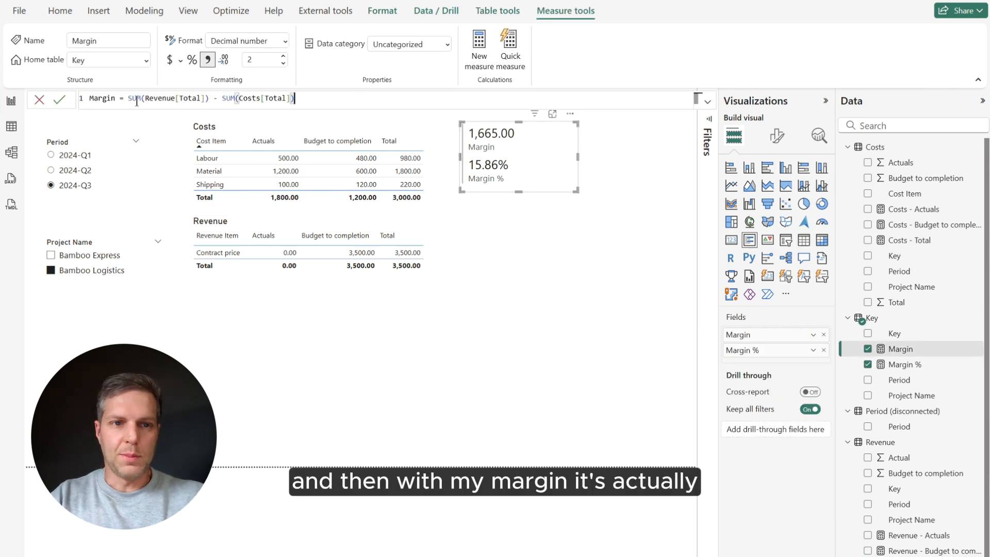
Redefine the Margin measure as [Revenue - Total] - [Costs - Total]
{"action": "left_click", "coordinate": [137, 99]}
{"action": "mouse_move", "coordinate": [131, 99]}
{"action": "left_mouse_down"}
{"action": "mouse_move", "coordinate": [345, 96]}
{"action": "mouse_move", "coordinate": [130, 99]}
{"action": "left_mouse_up"}
{"action": "left_click", "coordinate": [300, 97]}
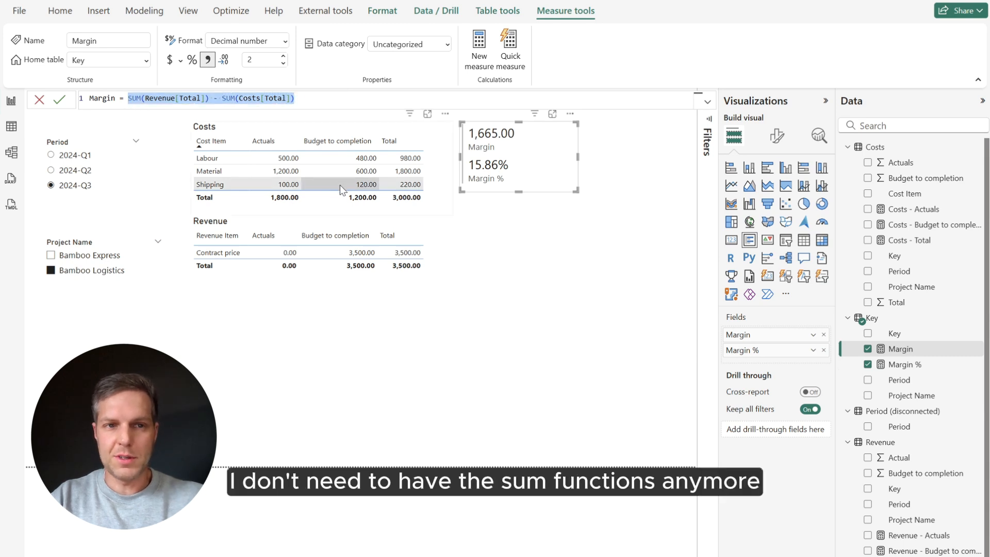
{"action": "type", "text": "Tot"}
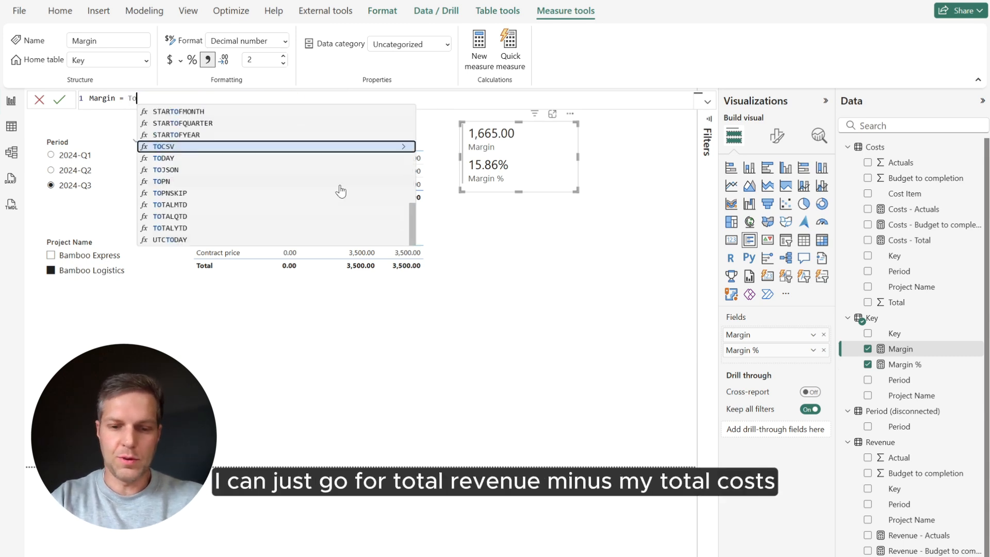
{"action": "key", "text": "Down"}
{"action": "key", "text": "Down"}
{"action": "key", "text": "Up"}
{"action": "key", "text": "Up"}
{"action": "key", "text": "Up"}
{"action": "key", "text": "Up"}
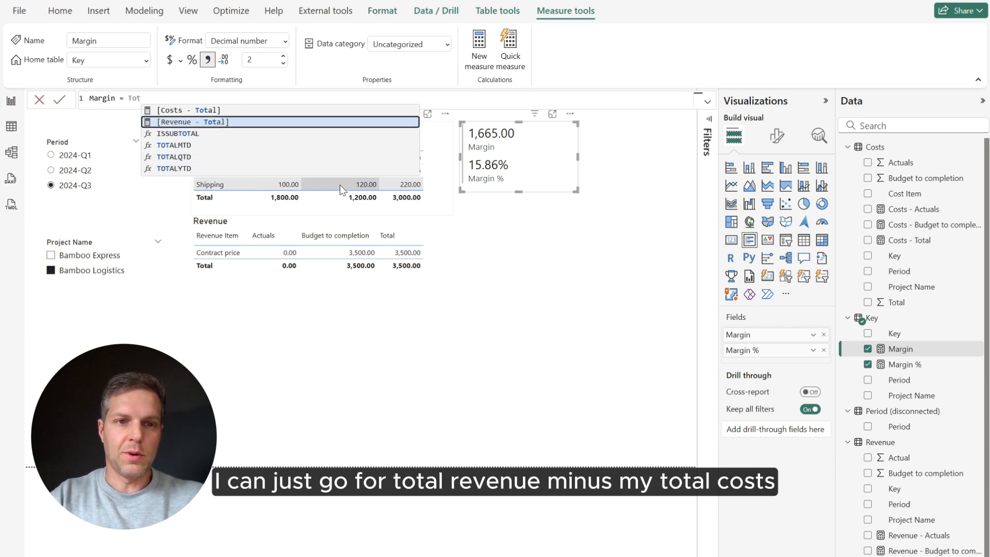
{"action": "key", "text": "Tab"}
{"action": "type", "text": "- Tot"}
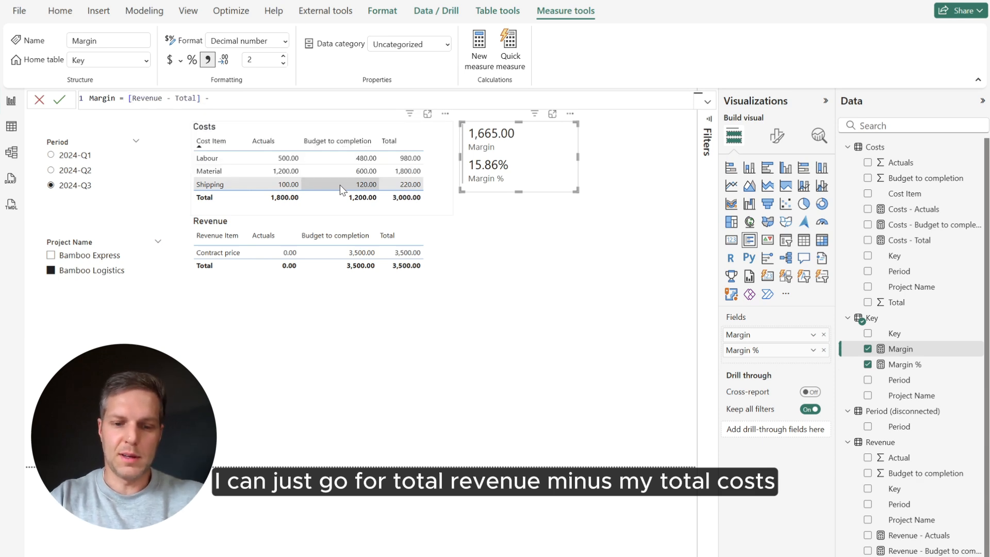
{"action": "key", "text": "Up"}
{"action": "key", "text": "Up"}
{"action": "key", "text": "Up"}
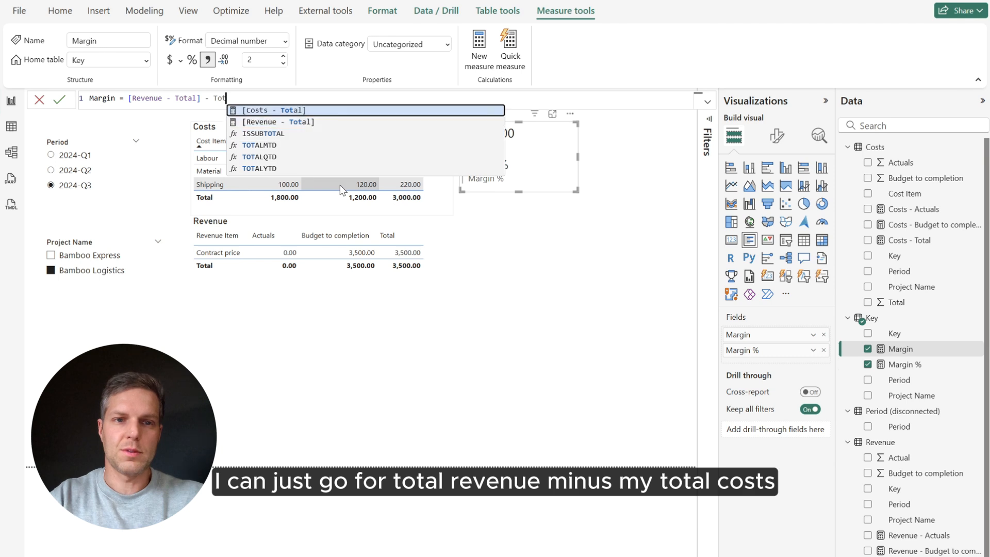
{"action": "key", "text": "Tab"}
{"action": "key", "text": "Return"}
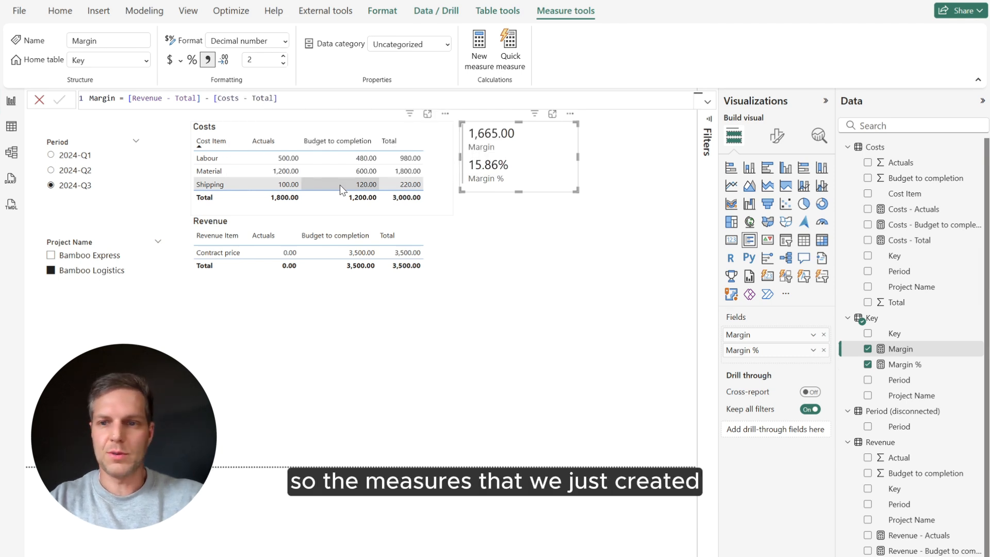
Replace SUM(Revenue[Total]) in the Margin % measure with the [Revenue - Total] measure
{"action": "left_click", "coordinate": [902, 365]}
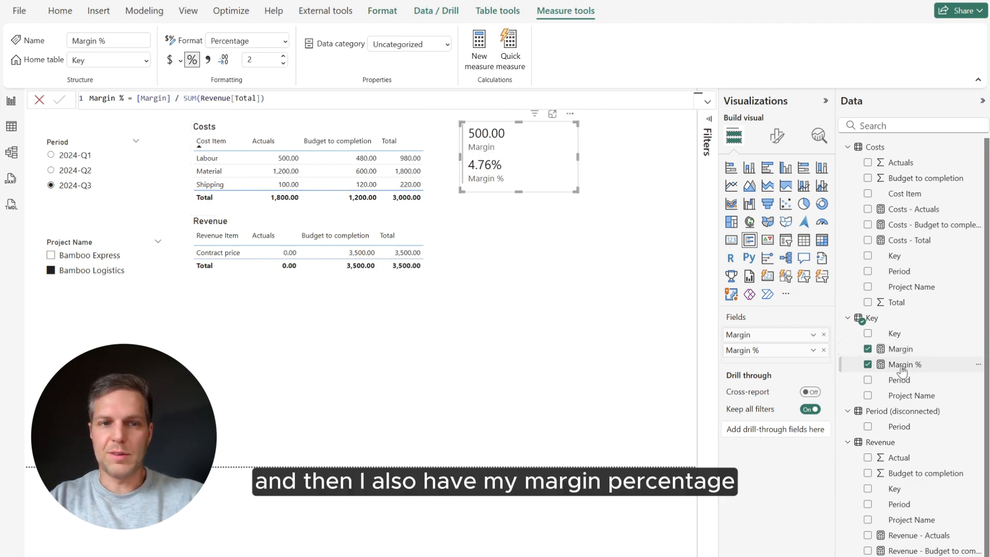
{"action": "left_click_drag", "start_coordinate": [184, 99], "coordinate": [266, 99]}
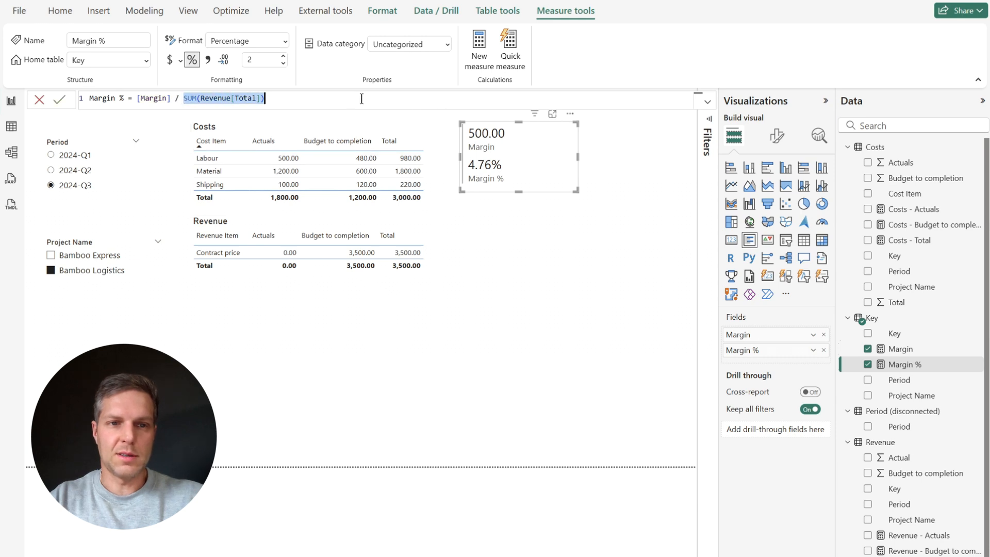
{"action": "type", "text": "total"}
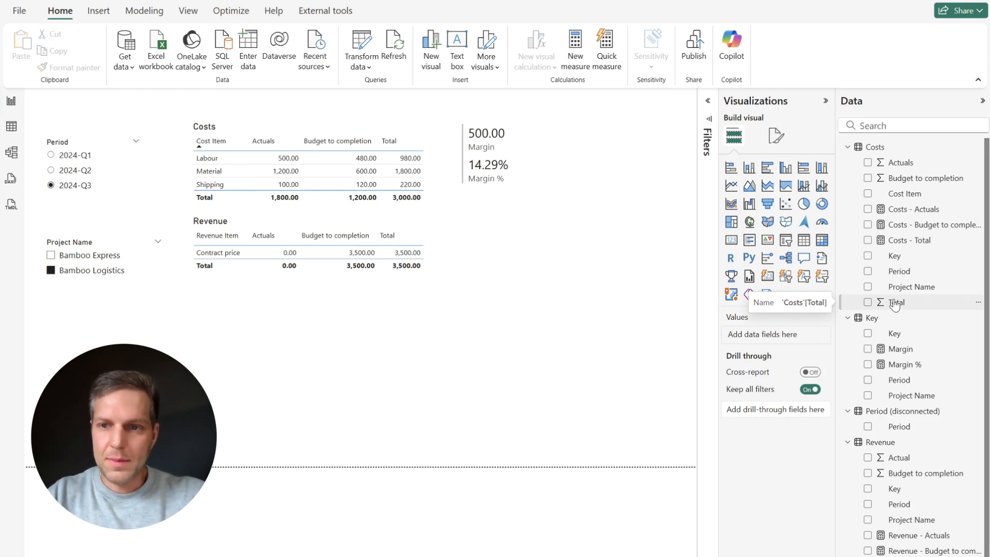
Add a line chart of Total from the Costs table by the Key table's Period below the Revenue table, with its axis sorted ascending by Period
{"action": "left_click_drag", "start_coordinate": [901, 306], "coordinate": [394, 364]}
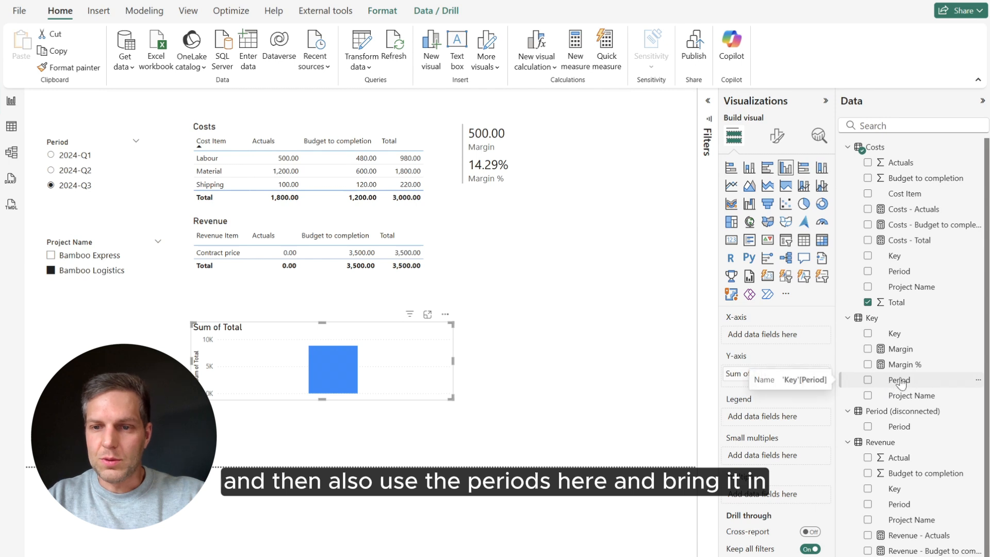
{"action": "left_click_drag", "start_coordinate": [900, 382], "coordinate": [414, 369]}
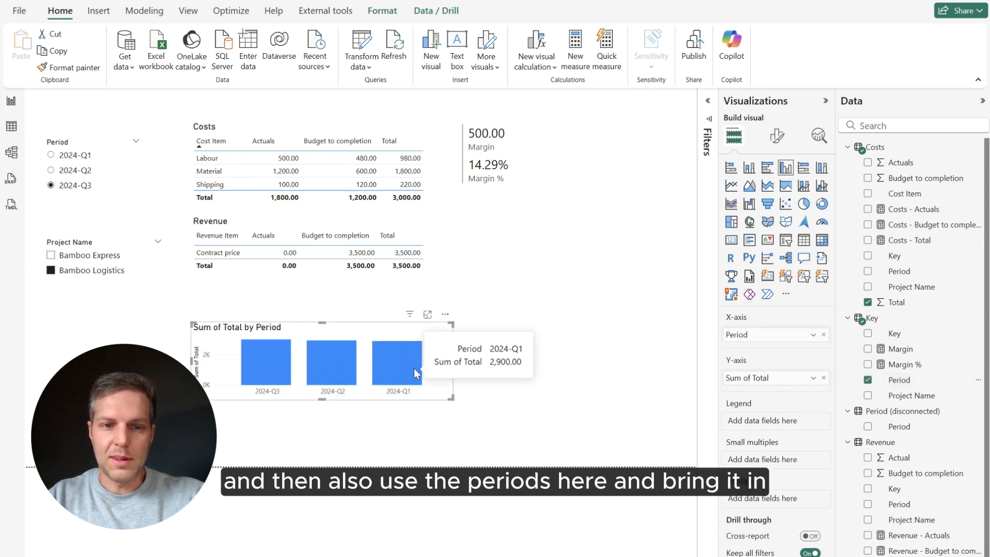
{"action": "left_click", "coordinate": [731, 185]}
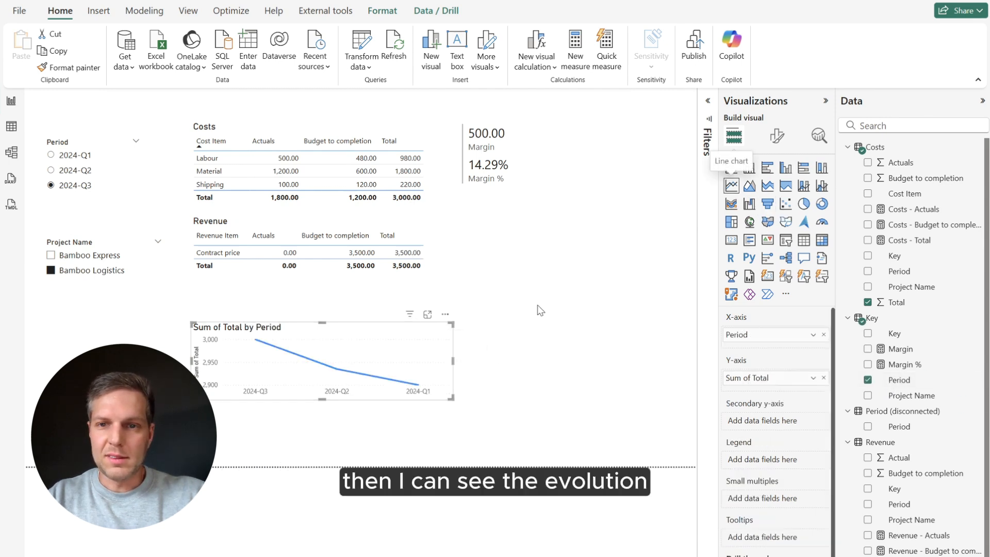
{"action": "left_click", "coordinate": [445, 314]}
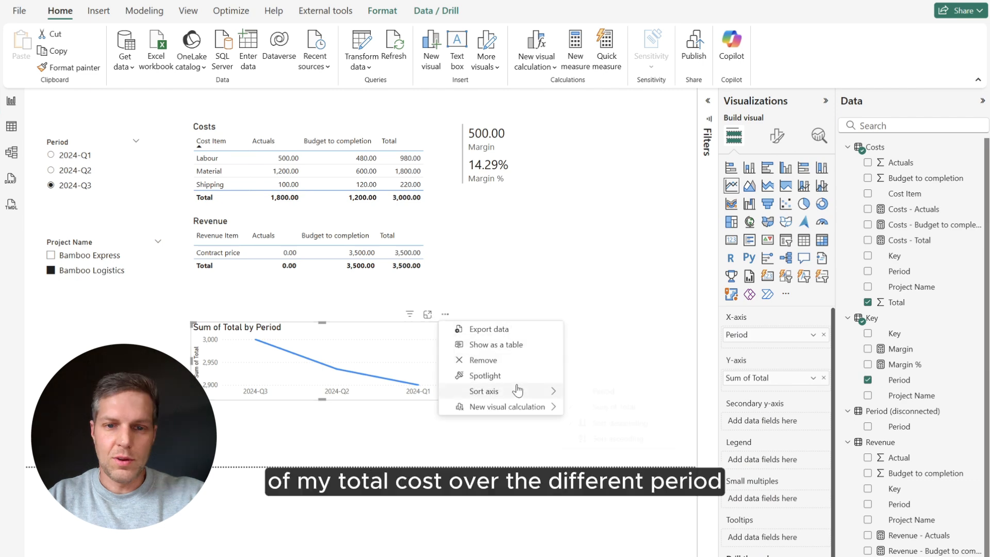
{"action": "mouse_move", "coordinate": [534, 388]}
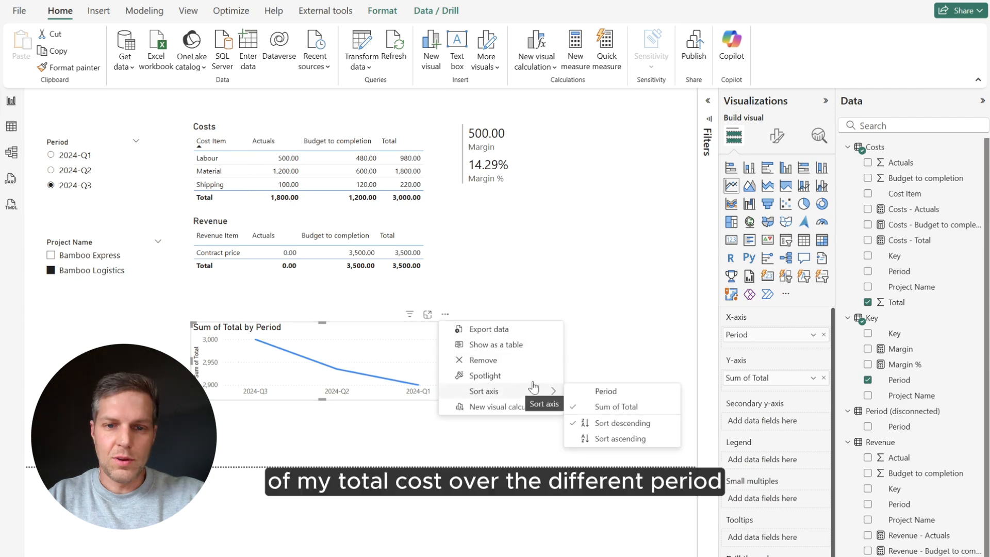
{"action": "left_click", "coordinate": [630, 395]}
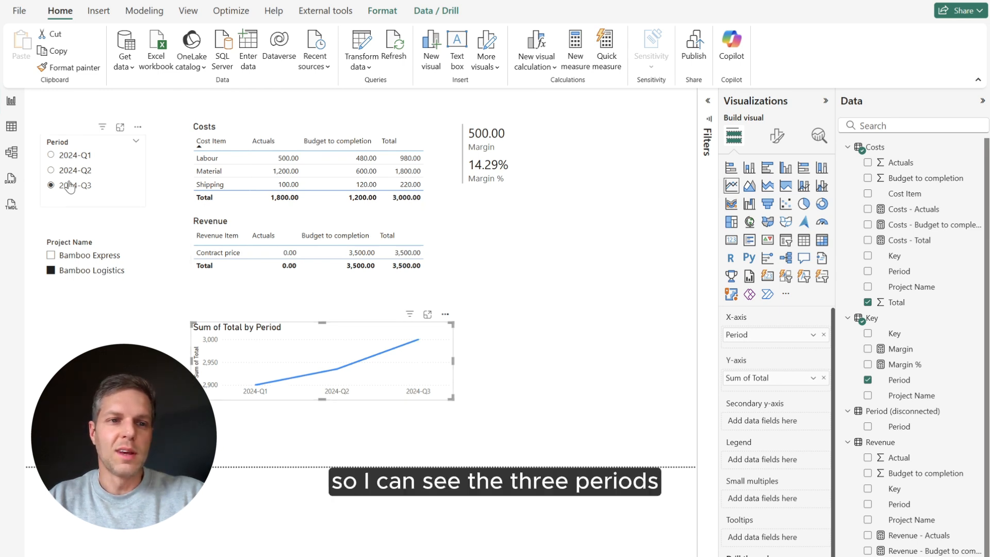
Set the Period slicer to 2024-Q2 and 2024-Q1 to check whether the Sum of Total by Period line chart responds
{"action": "left_click", "coordinate": [51, 170]}
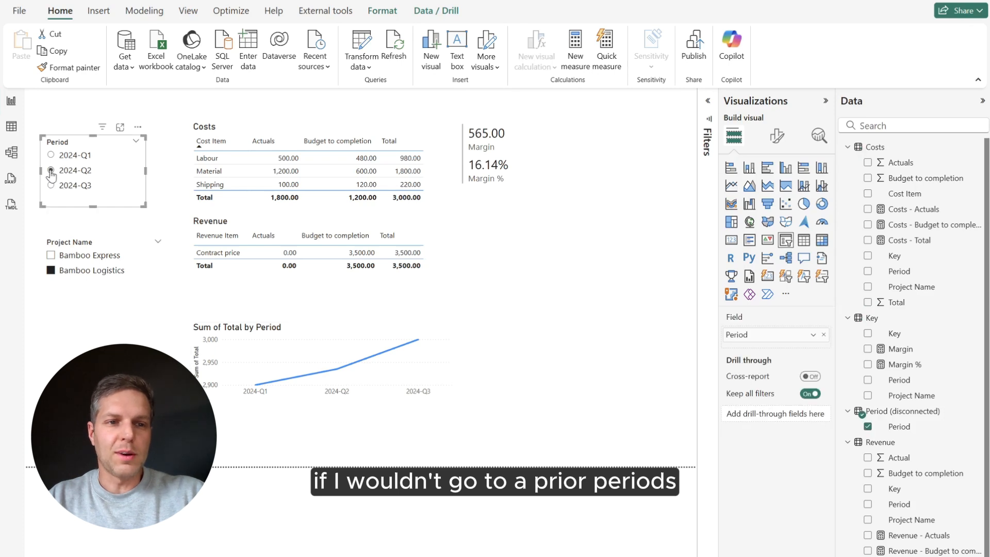
{"action": "left_click", "coordinate": [62, 155]}
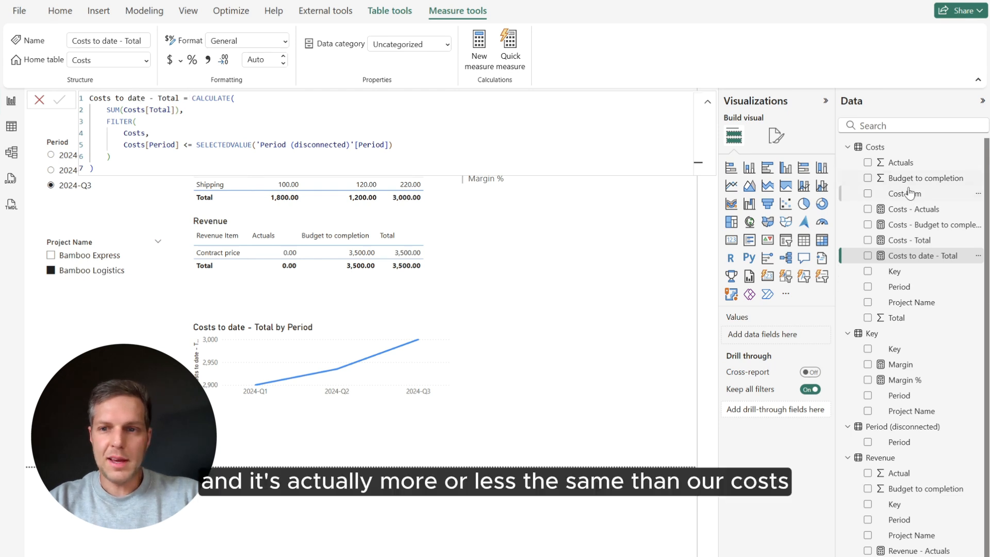
Compare the formulas of the Costs - Total and Costs to date - Total measures, especially their period filter conditions
{"action": "left_click", "coordinate": [911, 241]}
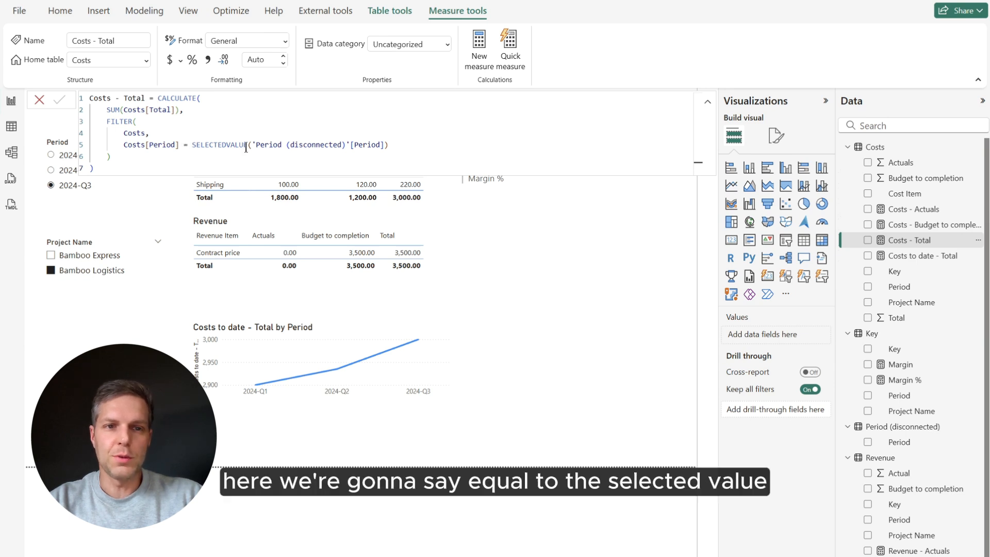
{"action": "left_click", "coordinate": [923, 257]}
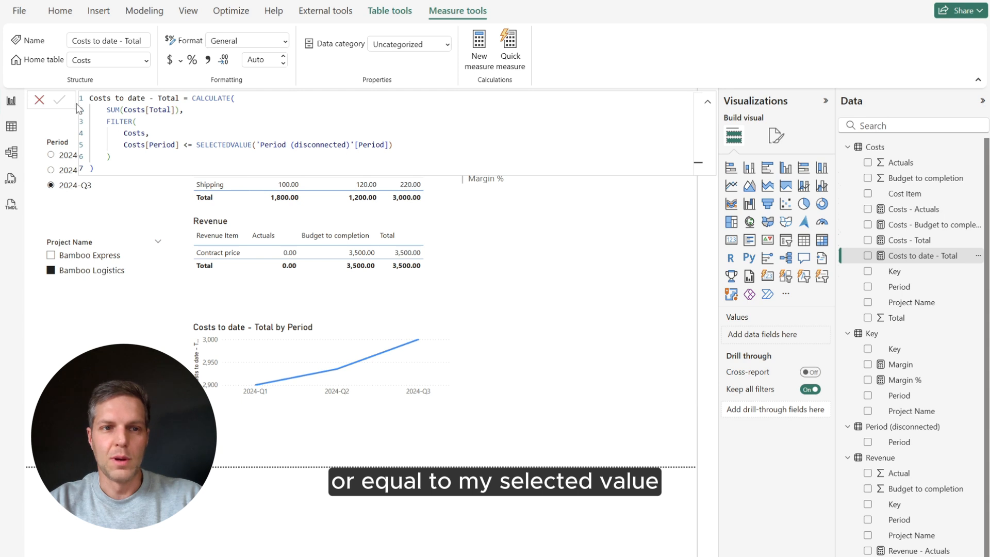
{"action": "left_click", "coordinate": [593, 307]}
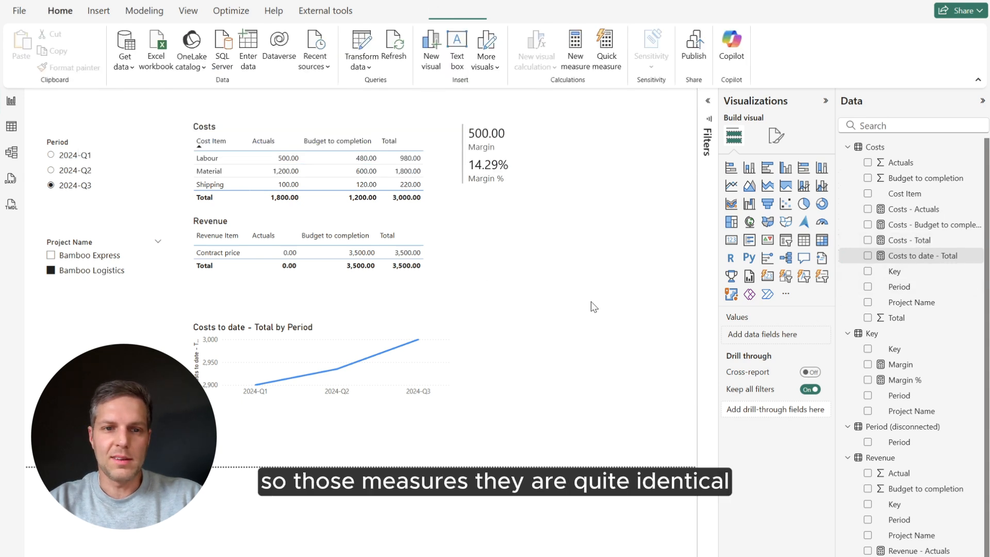
Switch the Period slicer through the quarters, ending on 2024-Q3, and examine the cost history in the Costs to date - Total line chart
{"action": "left_click", "coordinate": [77, 170]}
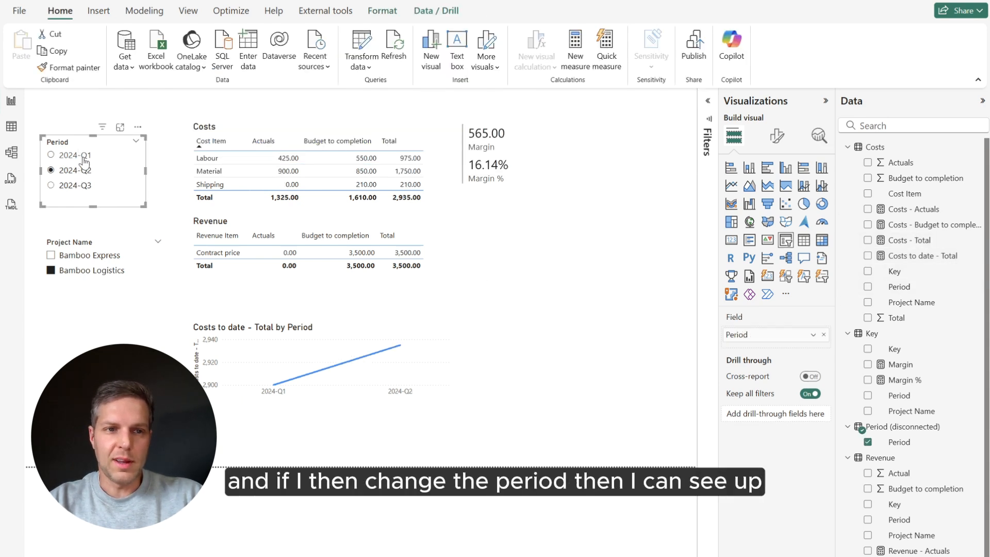
{"action": "left_click", "coordinate": [83, 155]}
{"action": "left_click", "coordinate": [83, 170]}
{"action": "left_click", "coordinate": [83, 185]}
{"action": "mouse_move", "coordinate": [356, 378]}
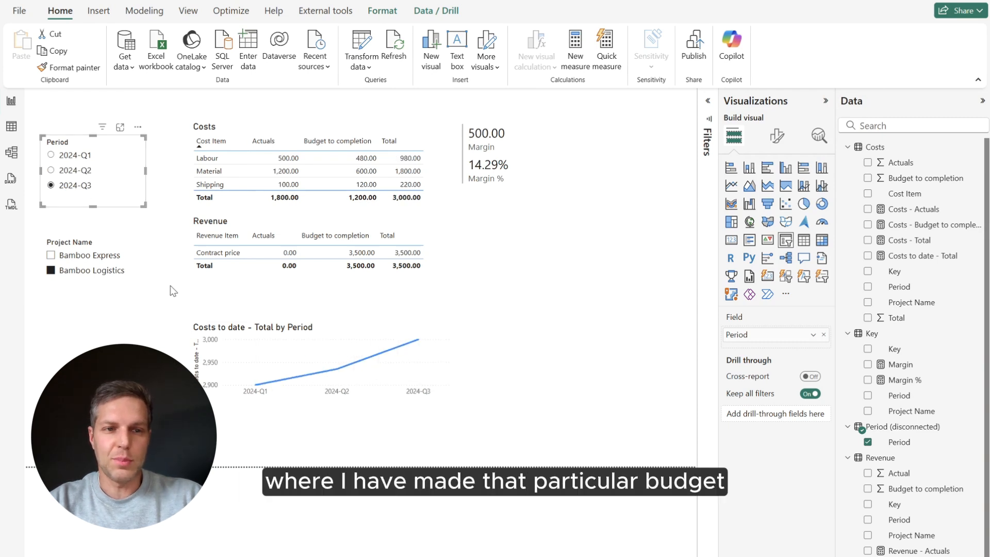
{"action": "left_click", "coordinate": [68, 172]}
{"action": "left_click", "coordinate": [73, 157]}
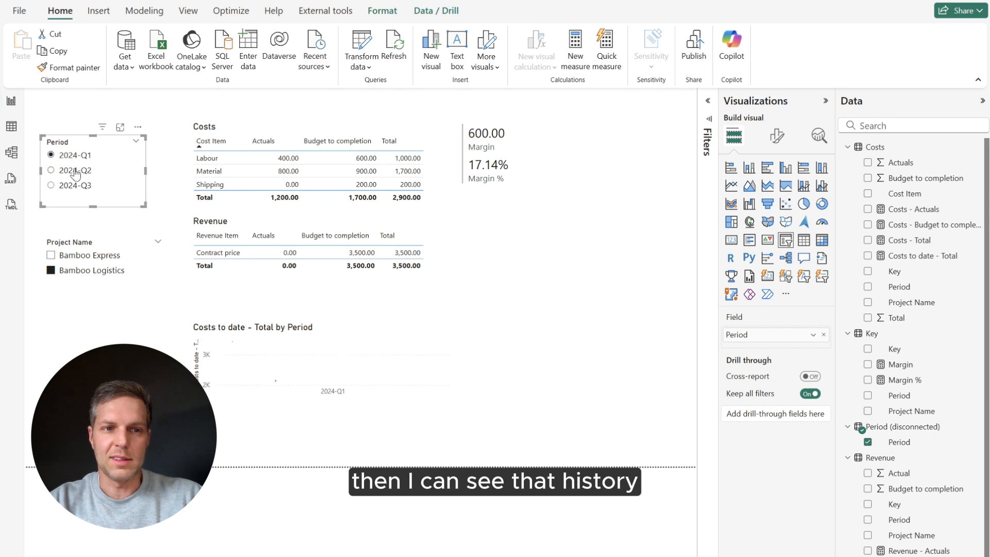
{"action": "left_click", "coordinate": [75, 172]}
{"action": "left_click", "coordinate": [75, 186]}
{"action": "left_click", "coordinate": [74, 170]}
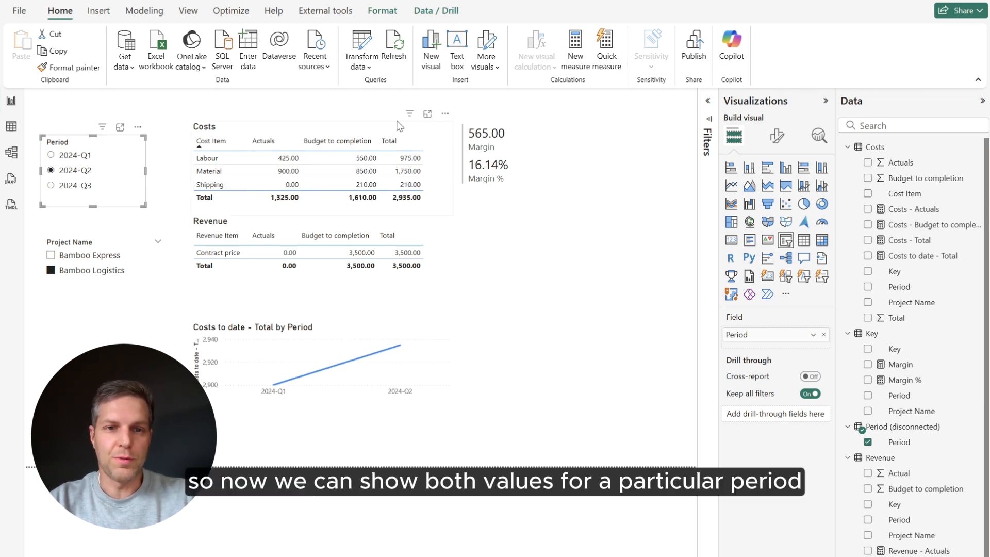
{"action": "left_click", "coordinate": [75, 185]}
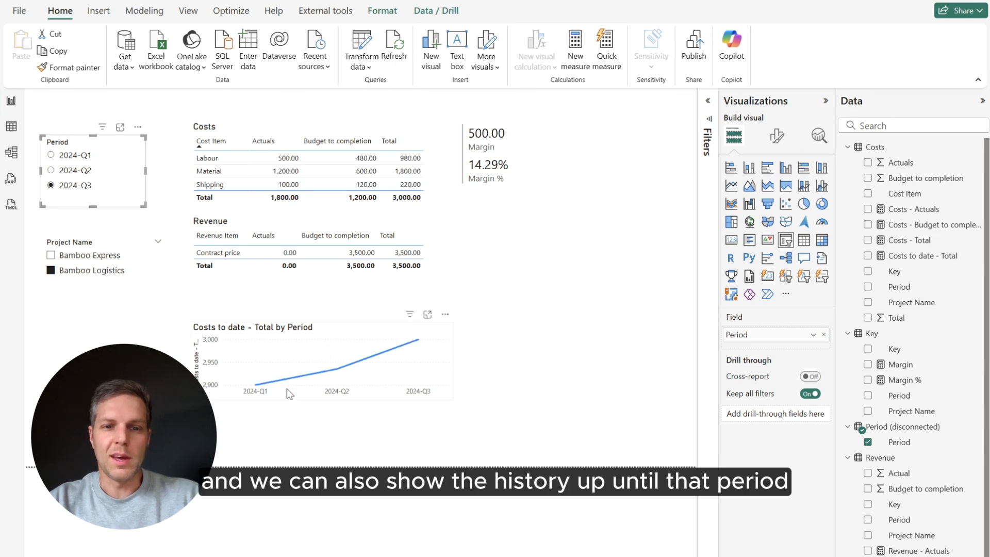
{"action": "mouse_move", "coordinate": [332, 380]}
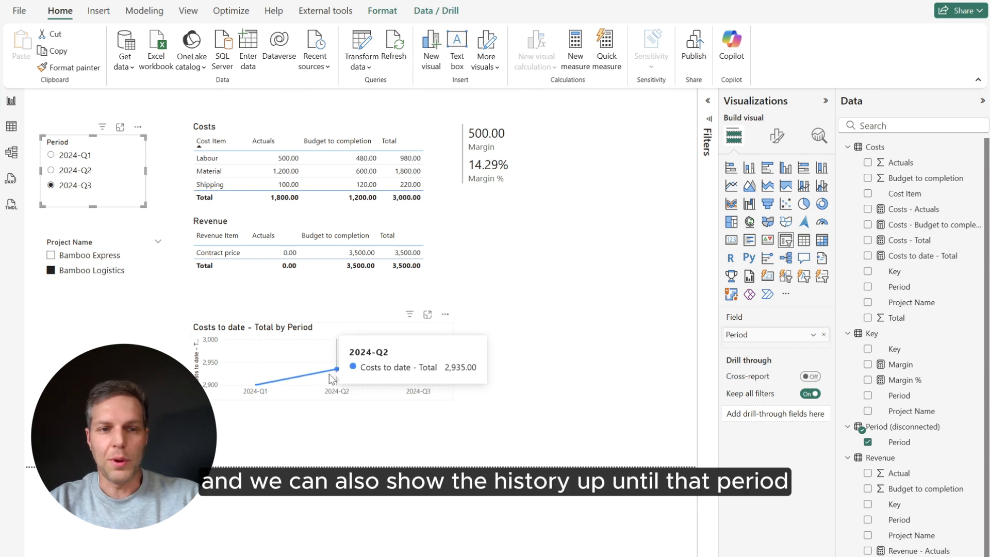